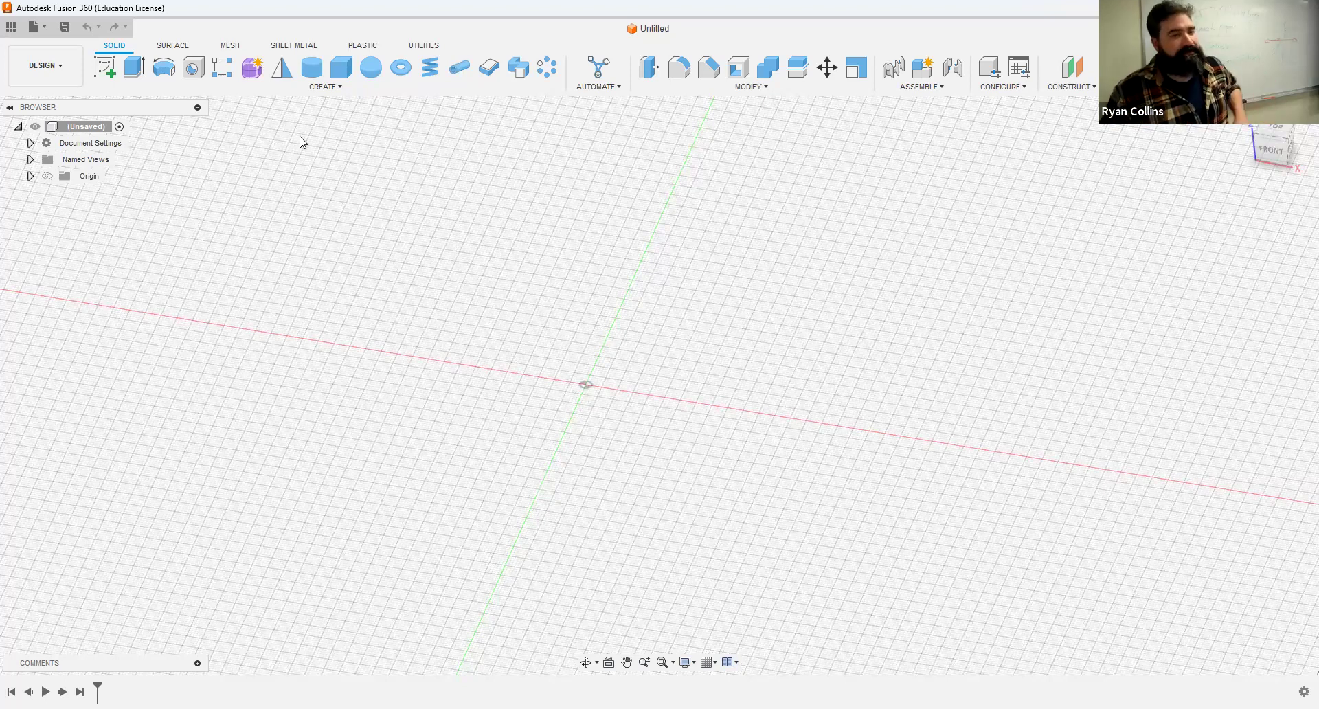
- Browse the projects in the single-user storage and return to the BSU3DM team's project files
left_click(11, 31)
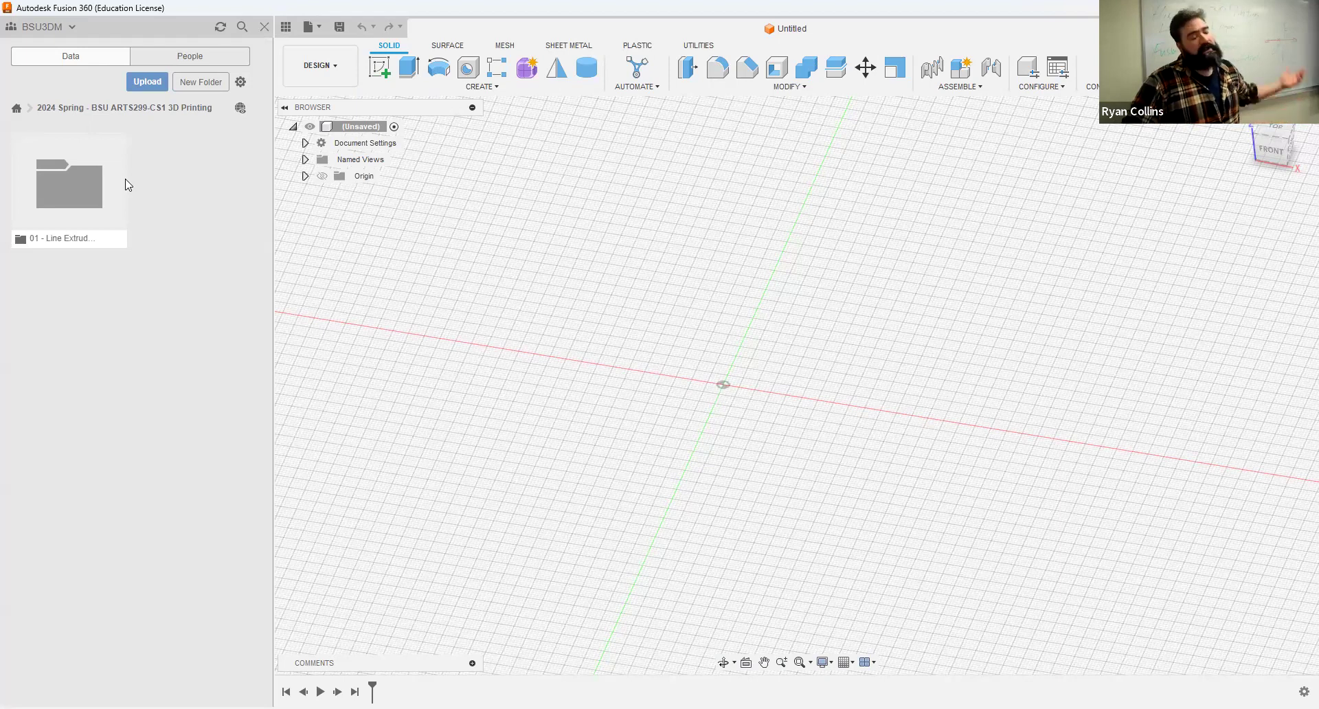
left_click(73, 27)
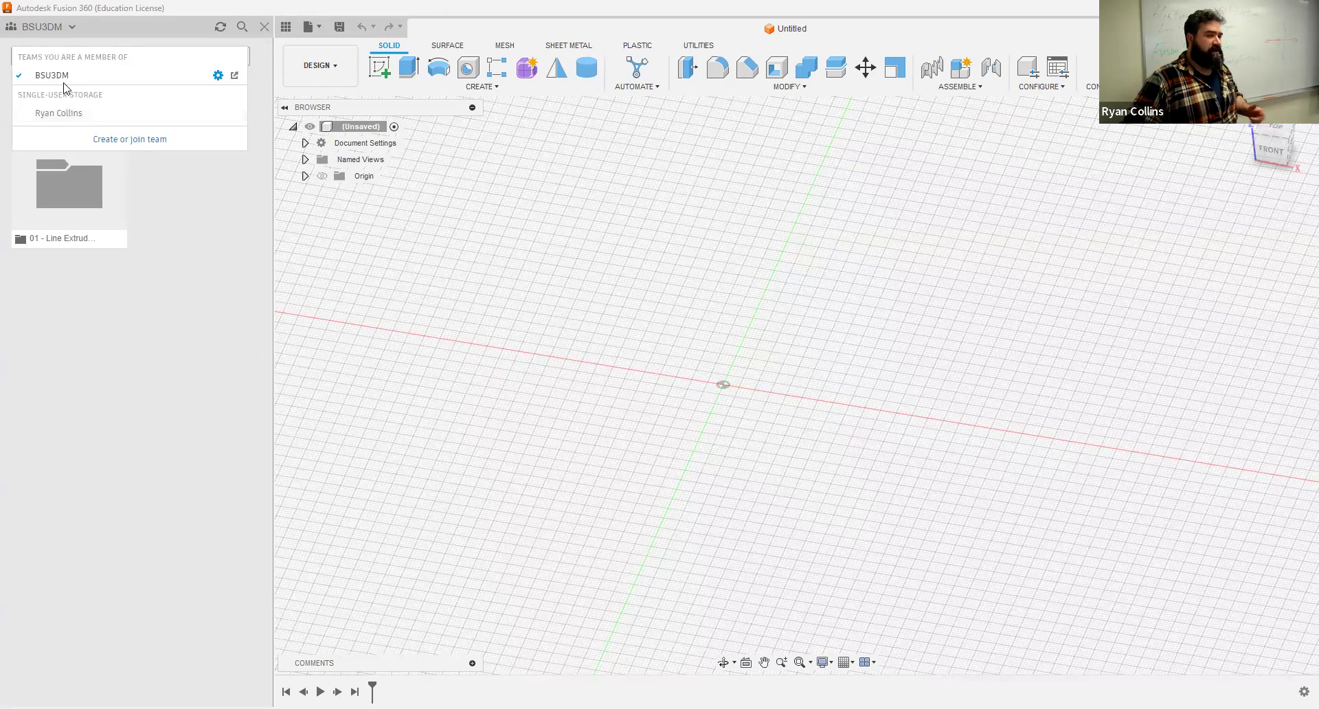
left_click(67, 120)
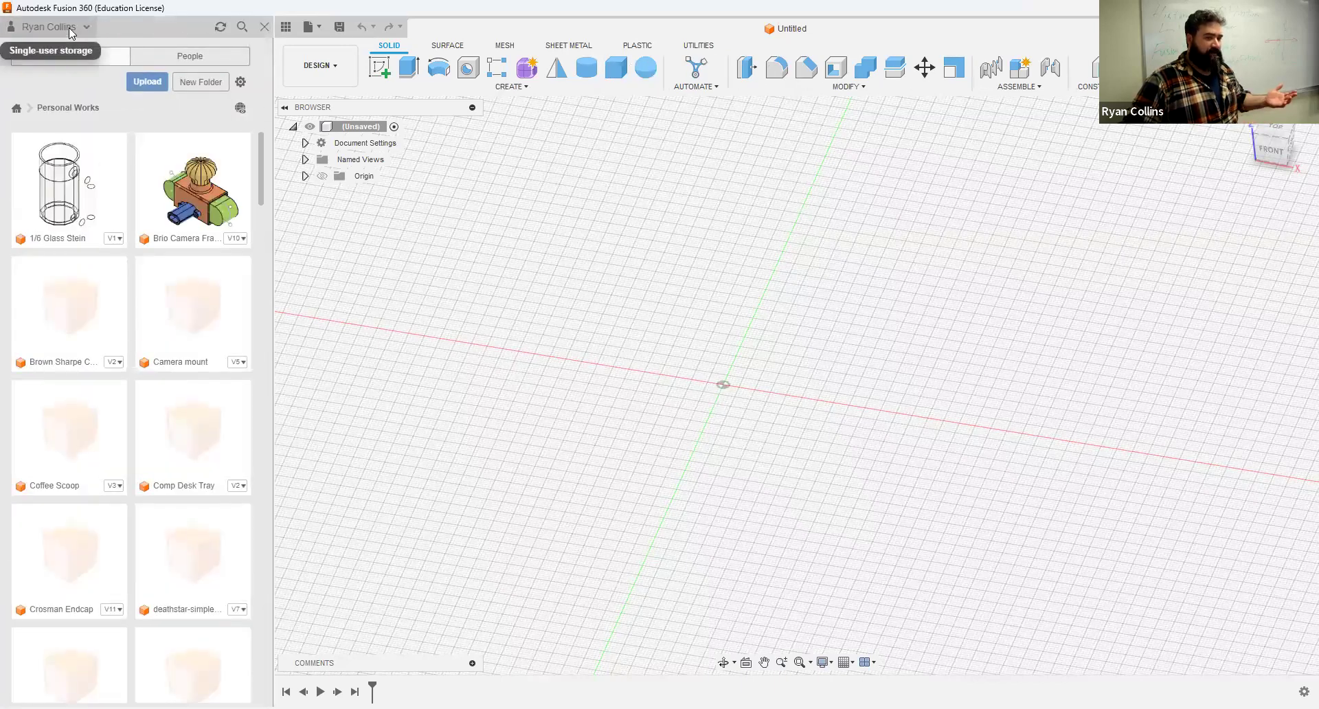
left_click(71, 28)
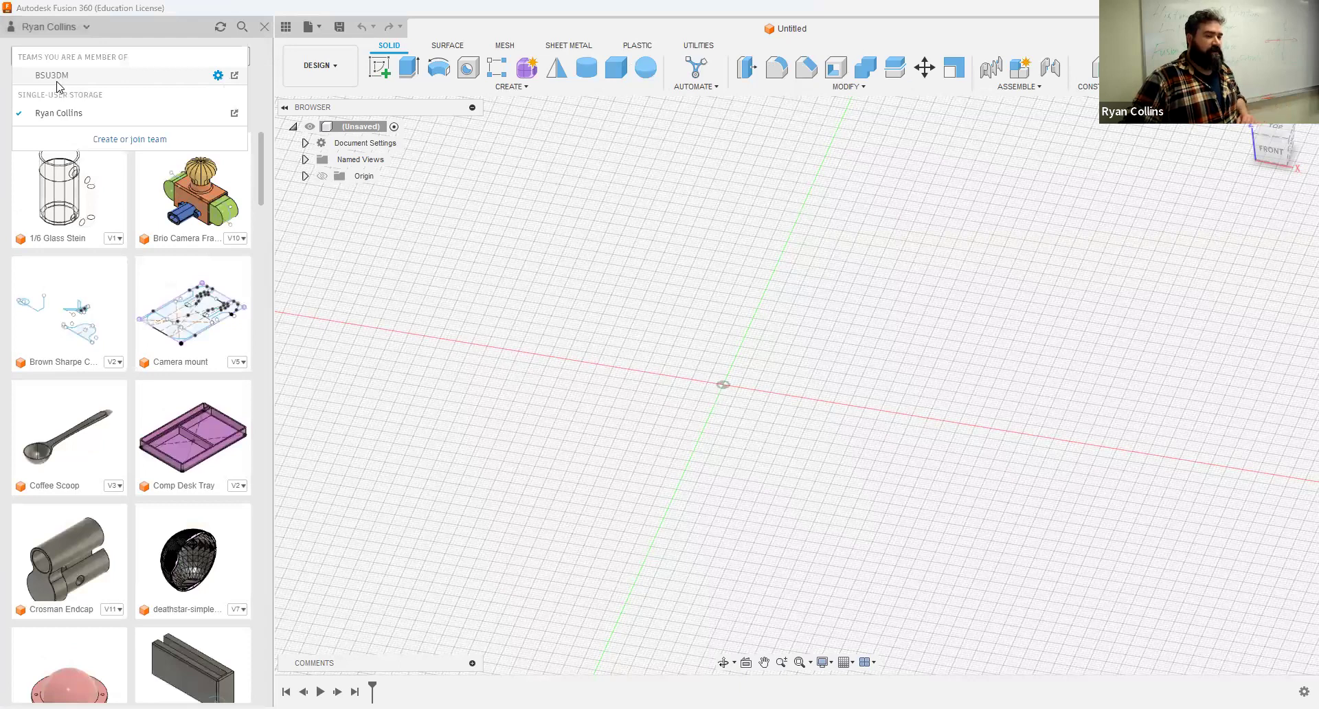
left_click(55, 76)
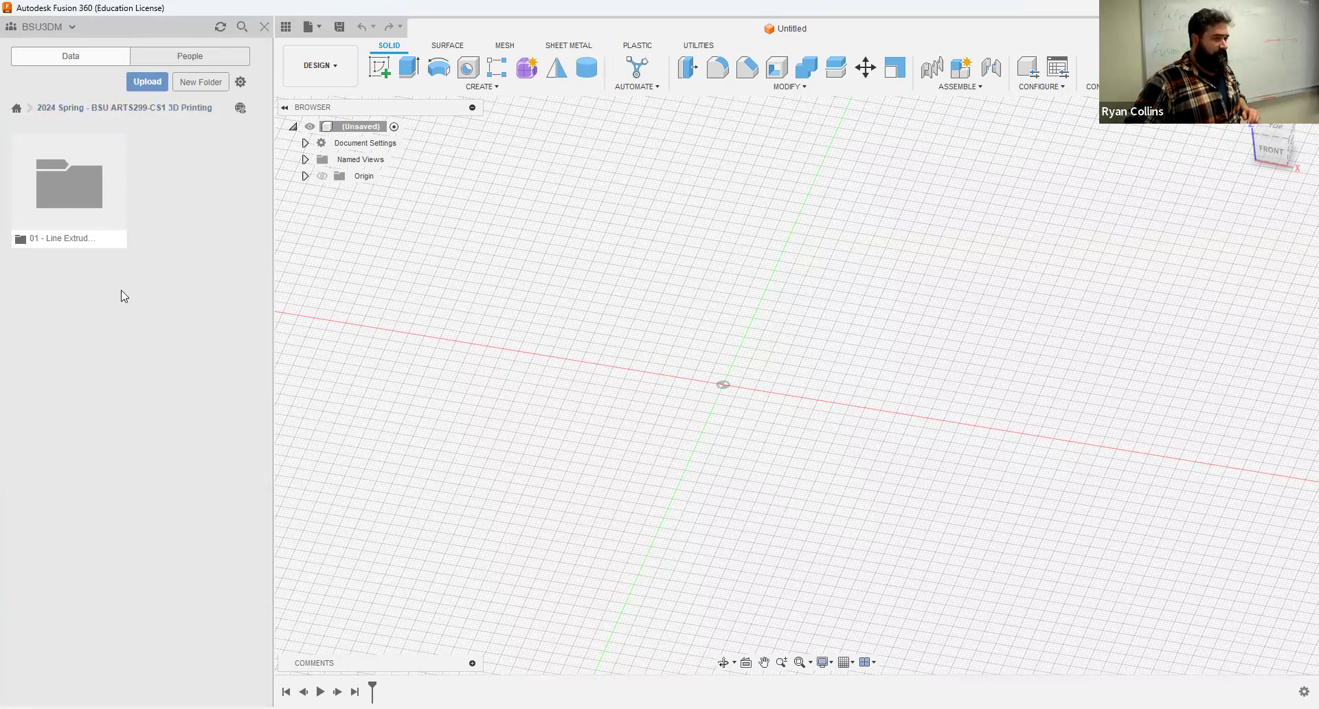
- Open the Duck Coin example from the 01 - Line Extrude Keychain folder
double_click(65, 184)
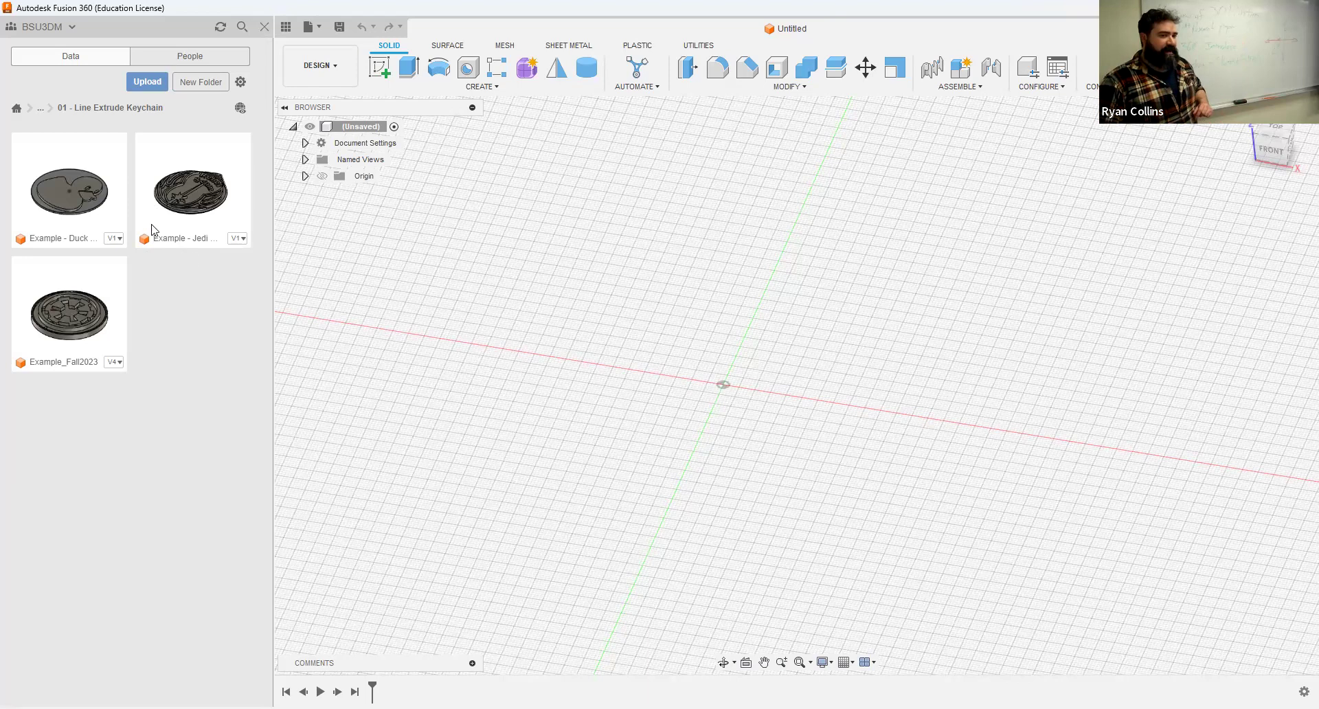
double_click(81, 198)
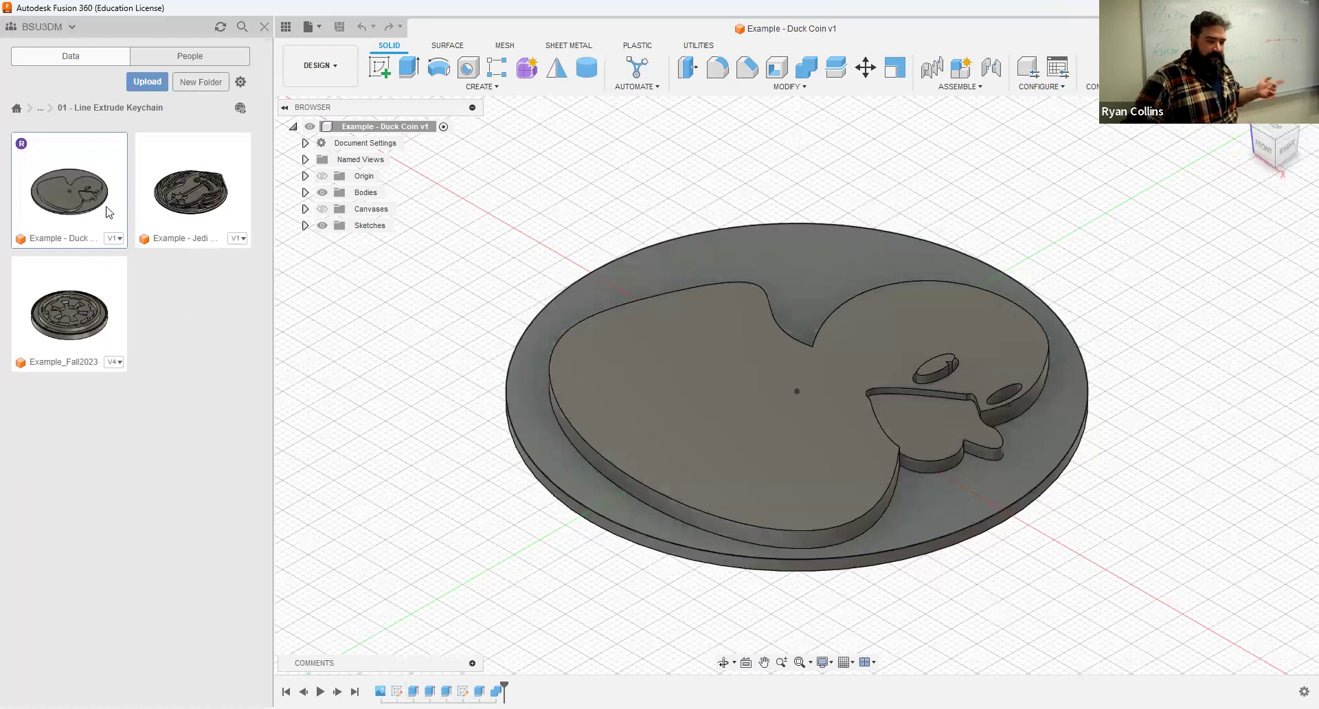
- Inspect the version history of Example_Fall2023, and close the project files and the Duck Coin design
left_click(110, 361)
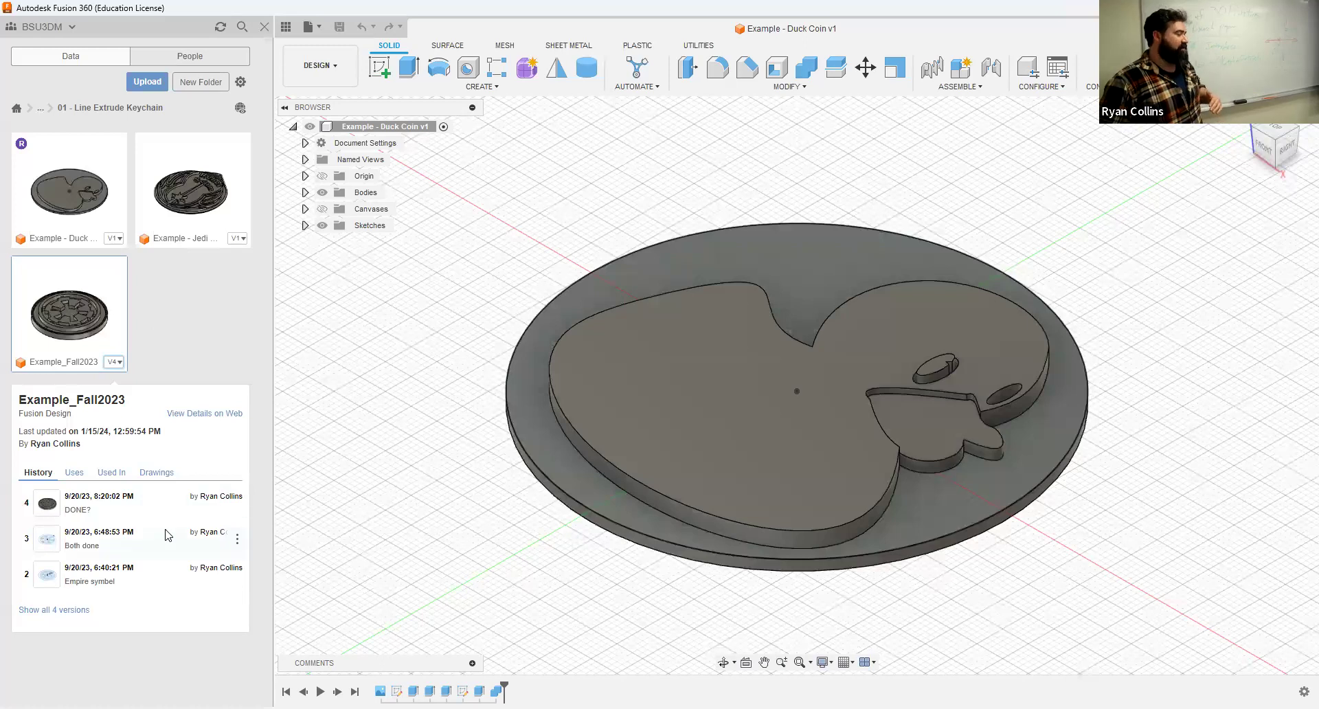
left_click(187, 336)
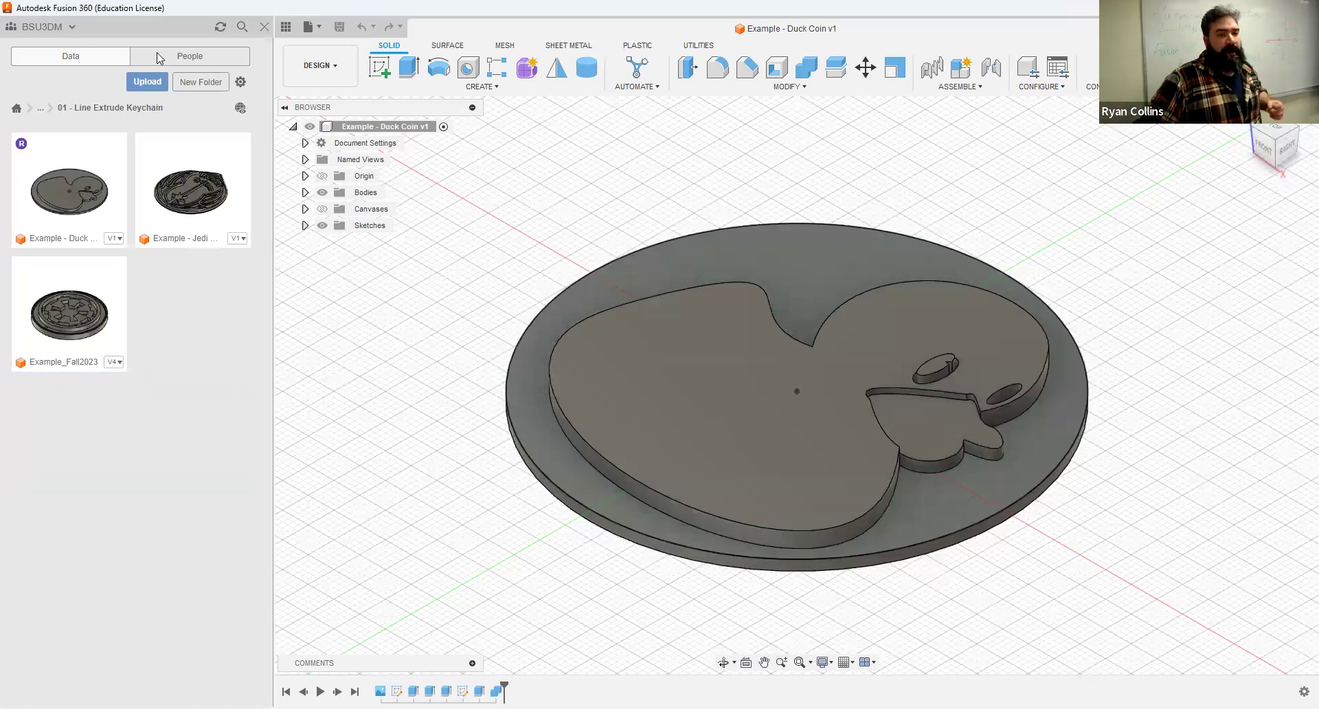
left_click(265, 26)
left_click(1154, 29)
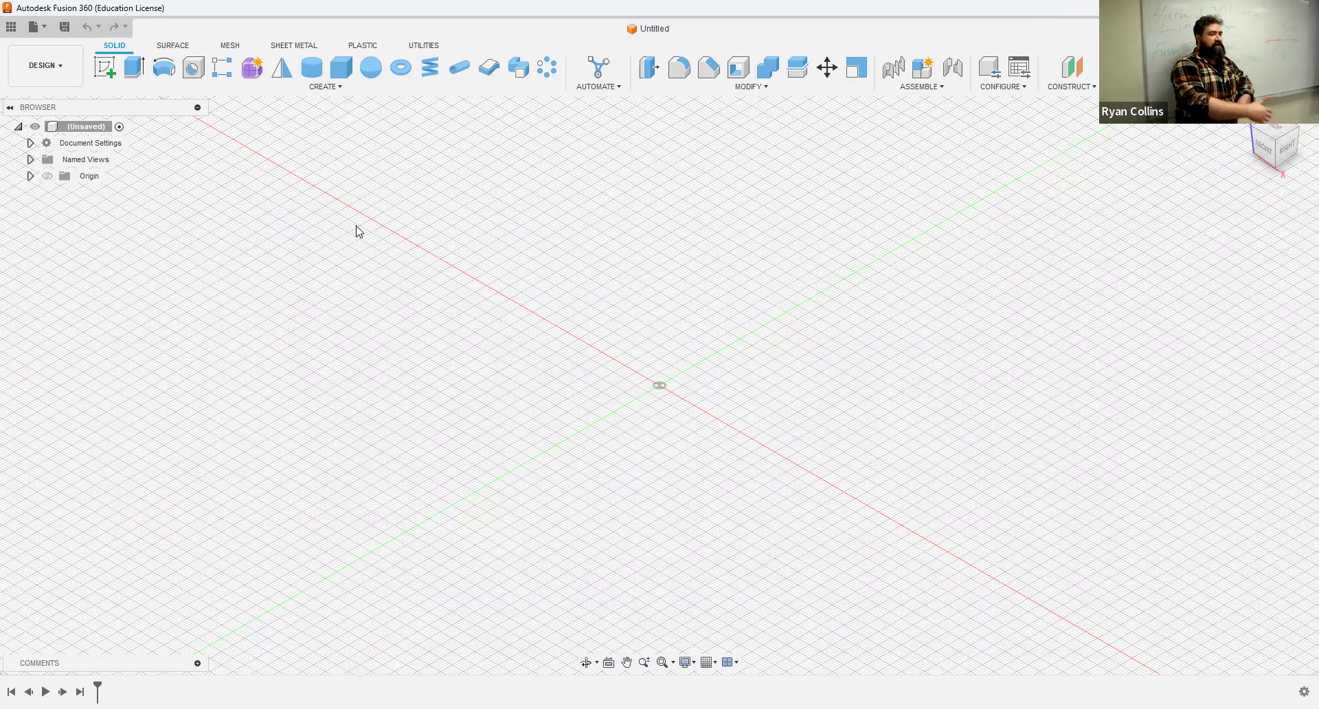
- Save the untitled design as Example-Something in the 01 - Line Extrude Keychain folder
left_click(37, 26)
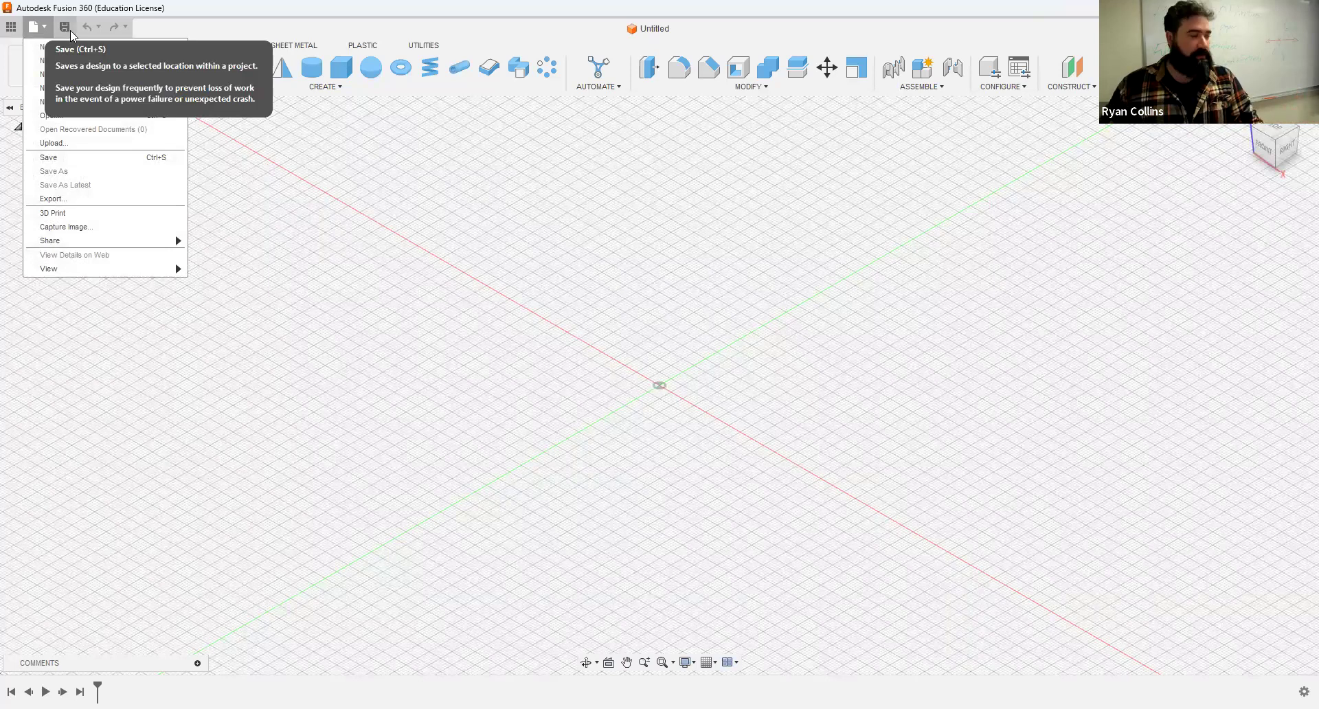
left_click(64, 27)
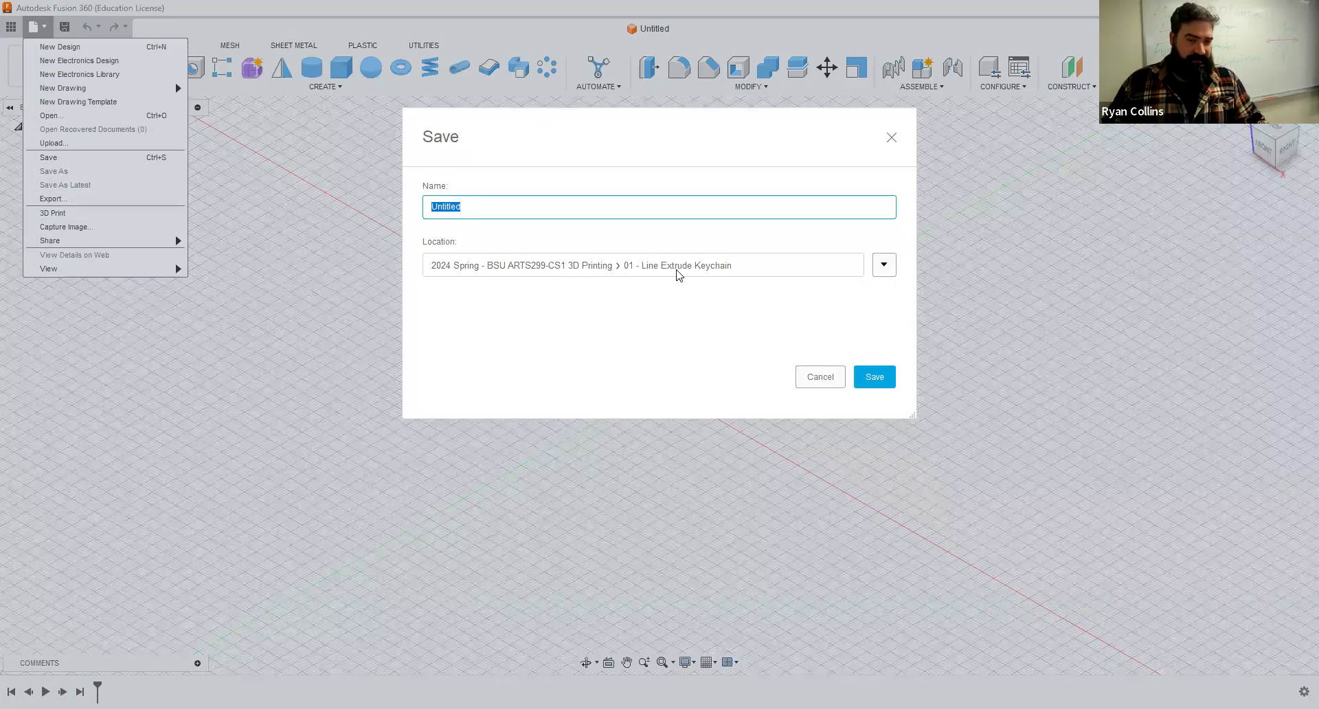
type("E")
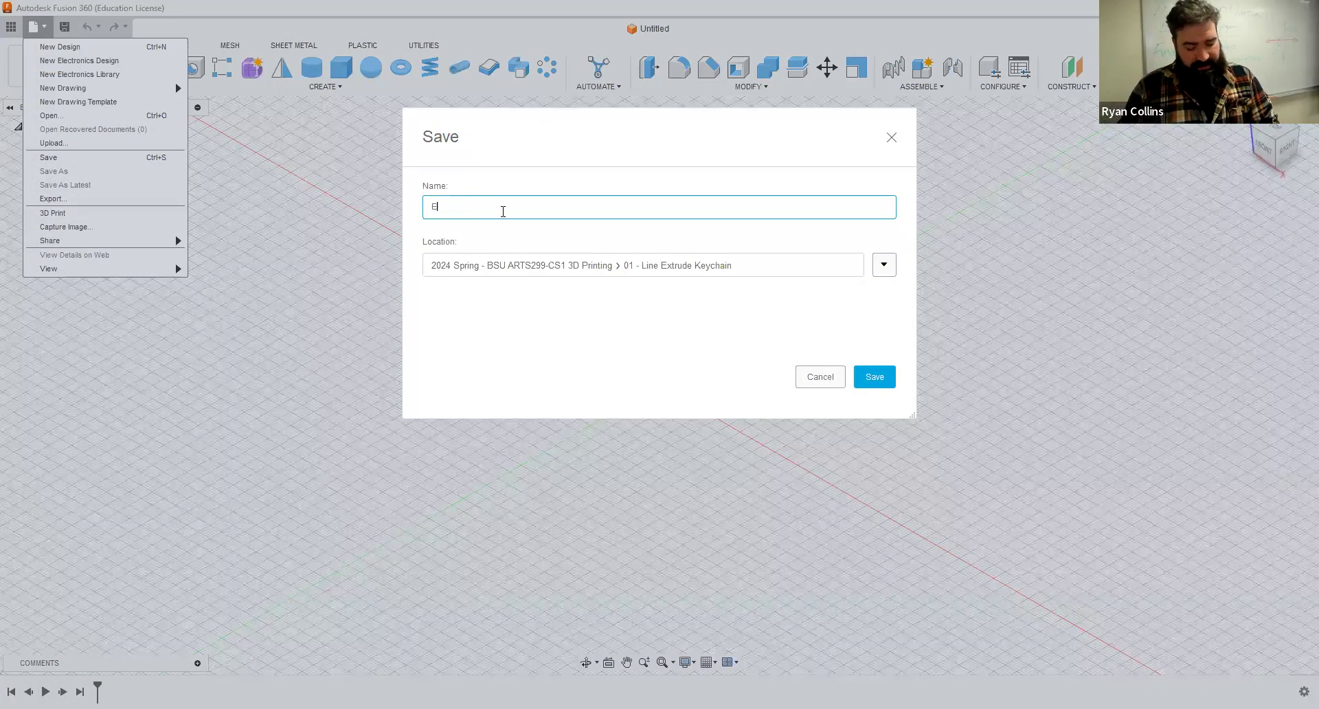
type("xample-Something")
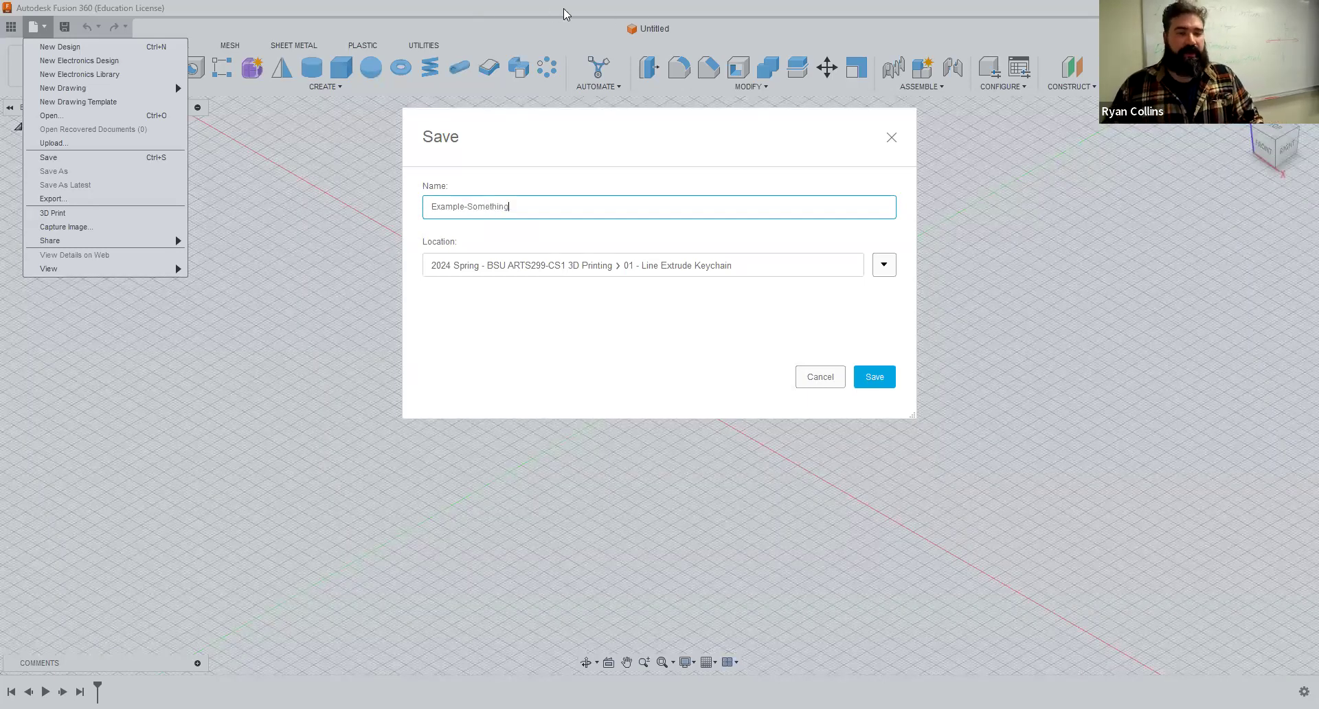
key("Return")
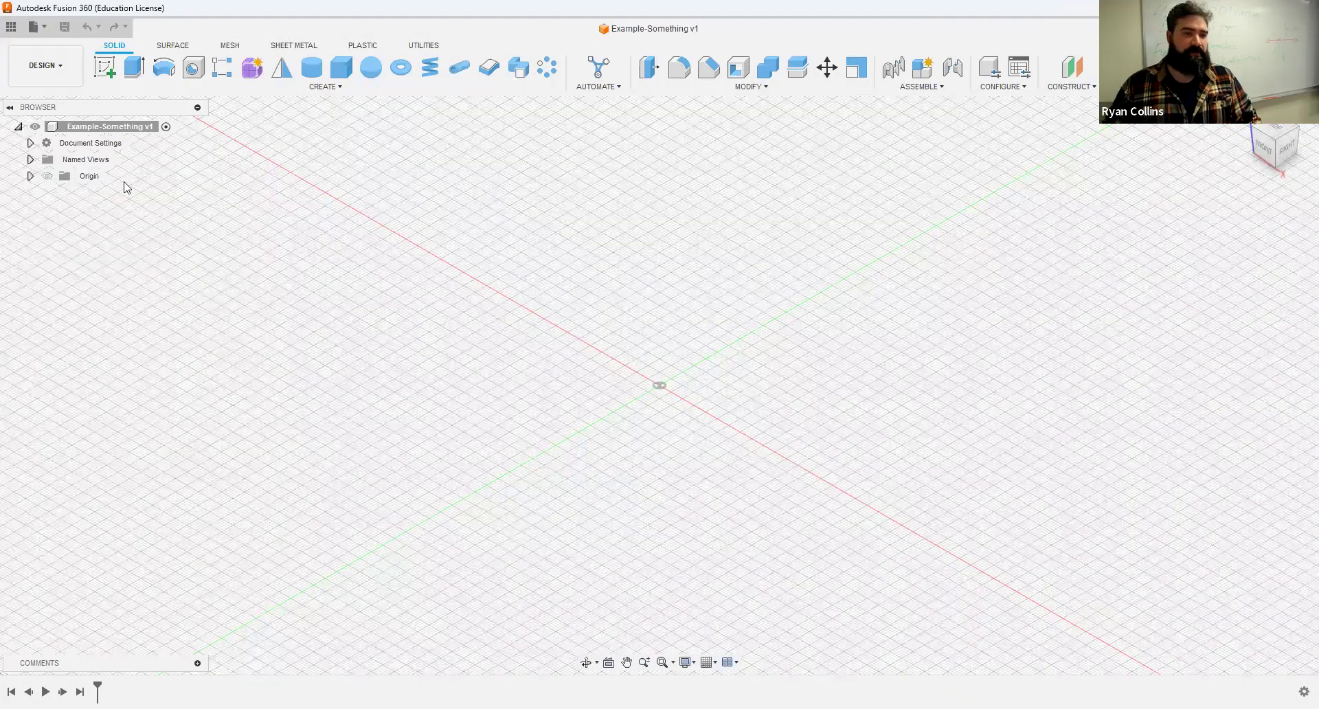
- Check the keychain folder's designs and the version history of Example_Fall2023 in the project files, and close them
left_click(11, 27)
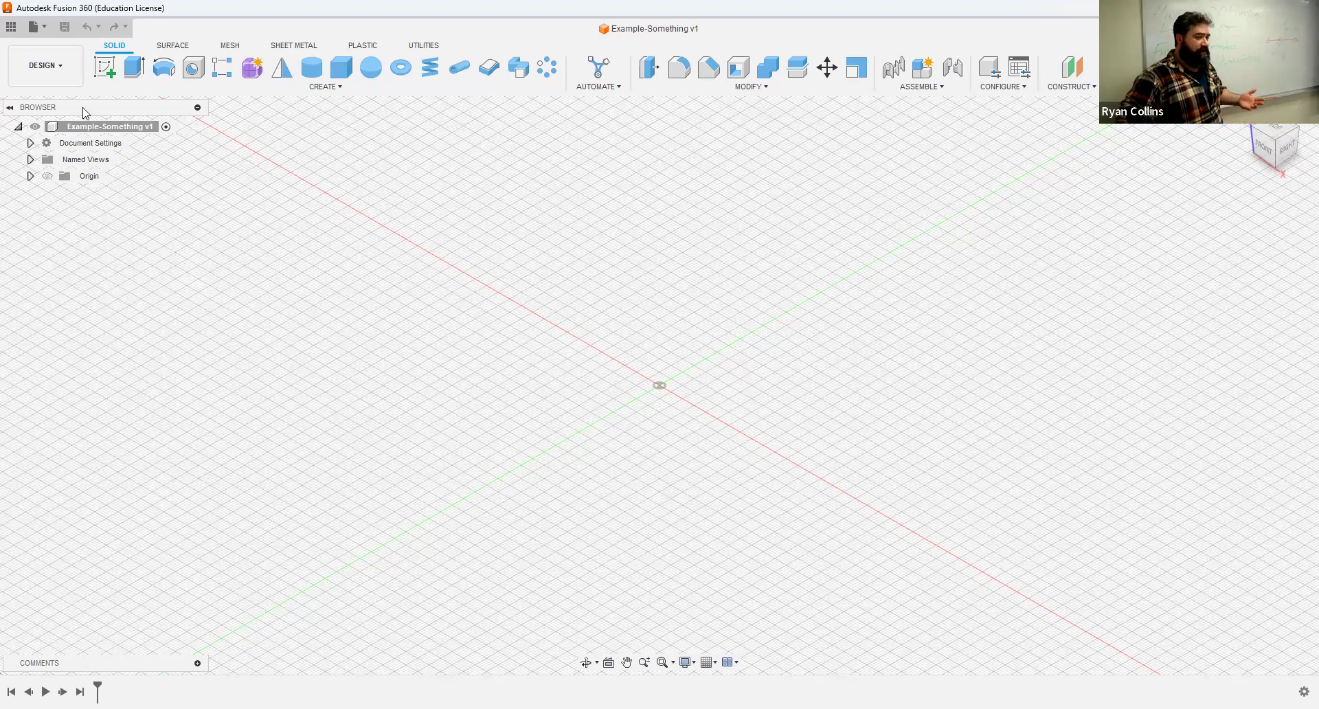
left_click(13, 30)
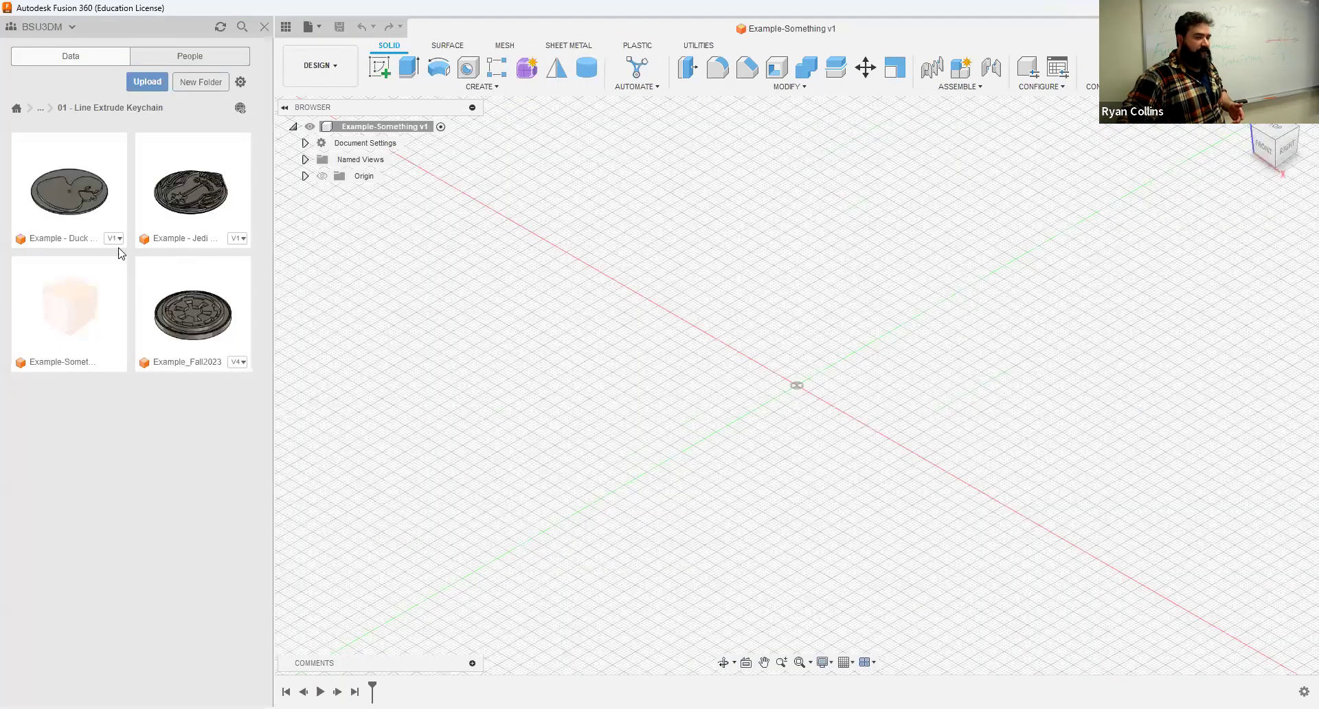
left_click(237, 371)
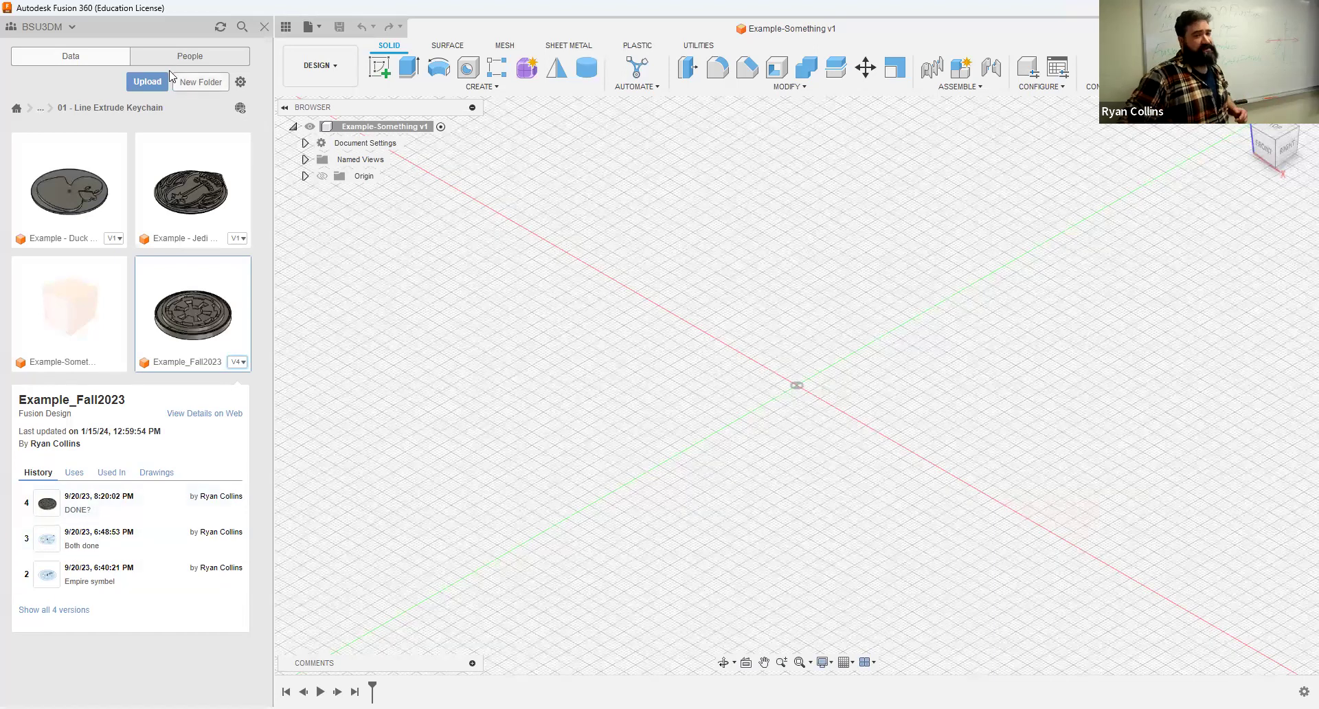
left_click(261, 26)
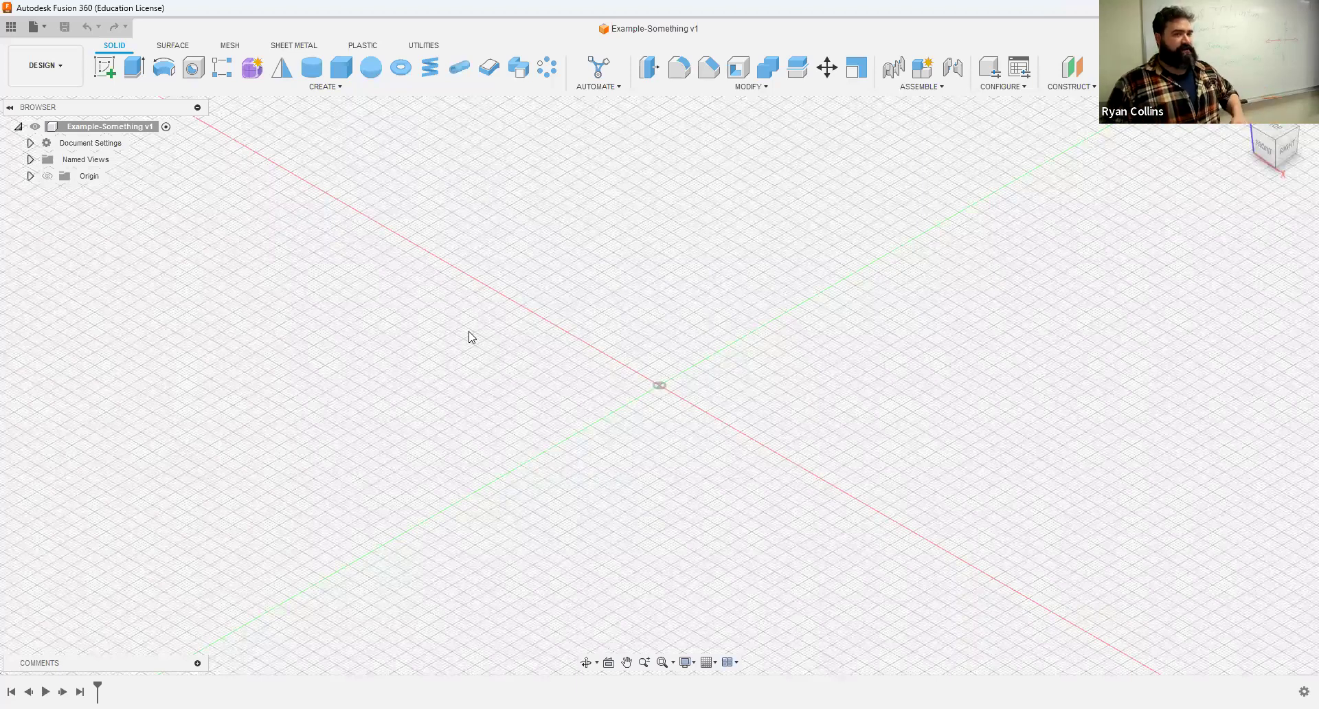
- Create a box as a new body on the ground plane, about 68 mm long, 12 mm wide and 57 mm high
left_click(342, 68)
left_click(732, 383)
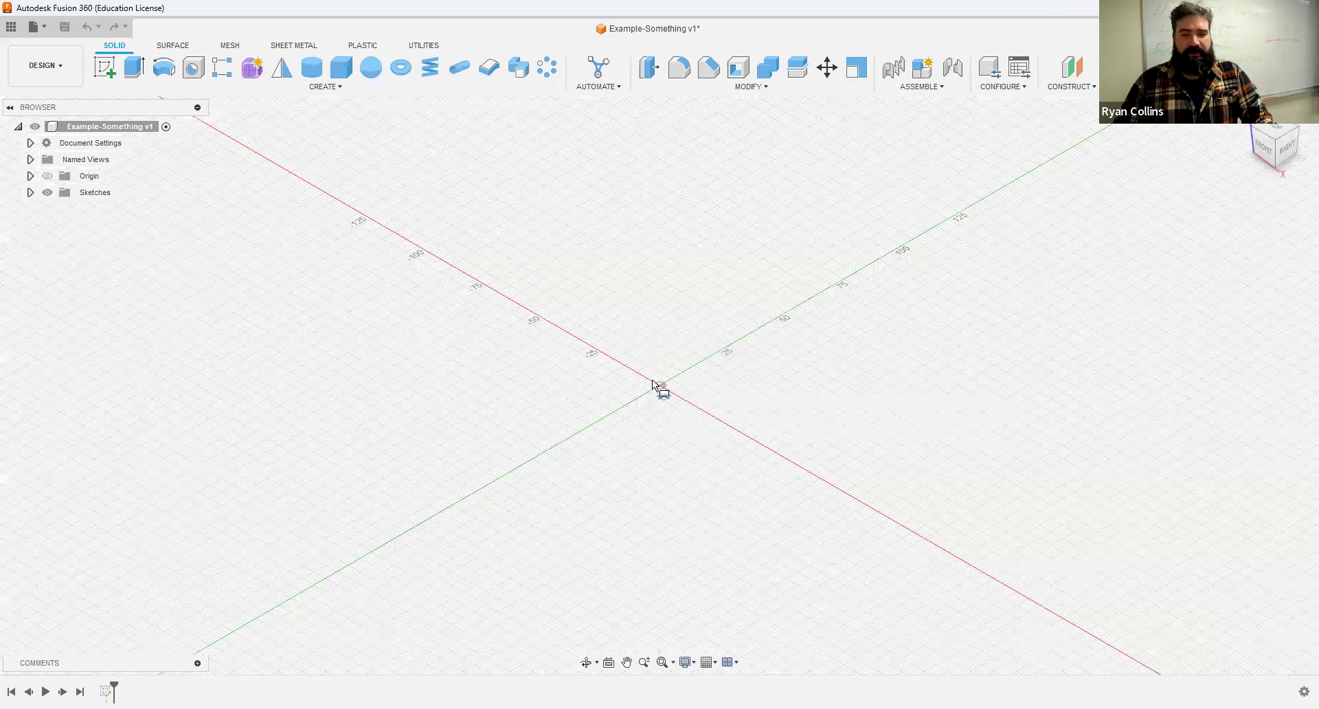
left_click(781, 486)
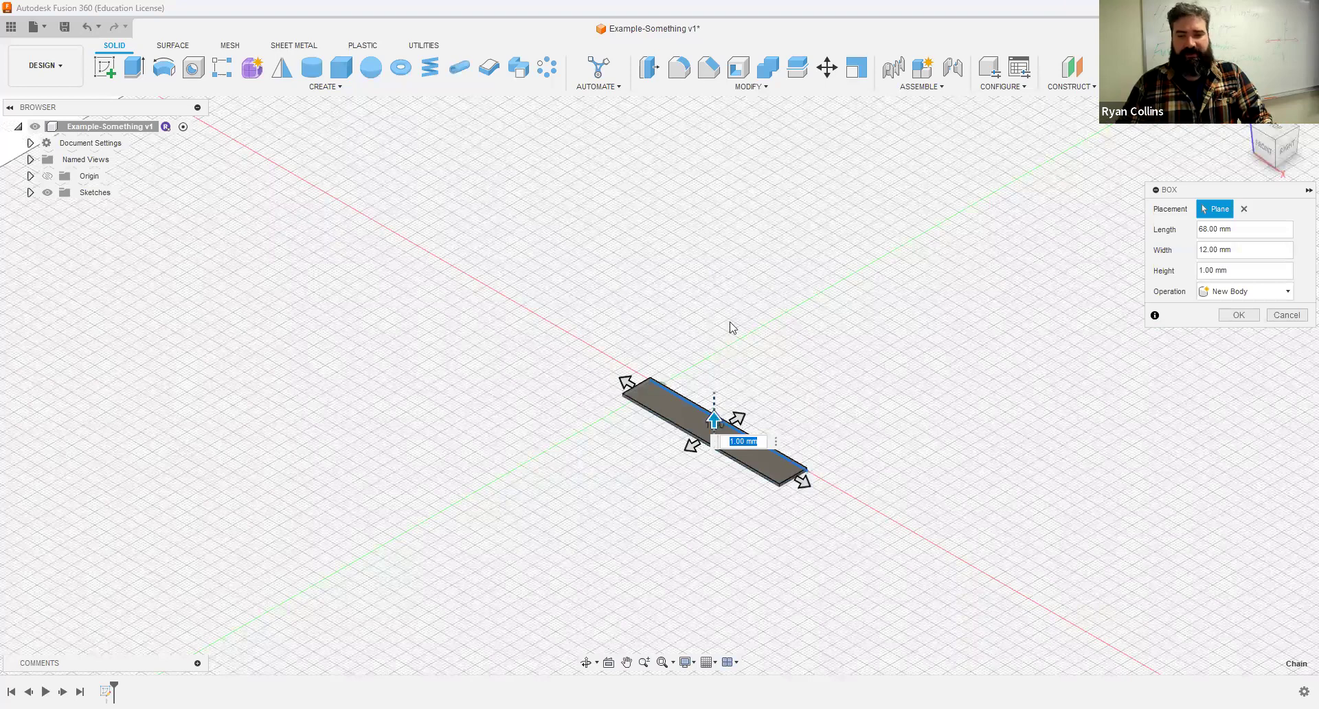
type("57")
left_click(1236, 315)
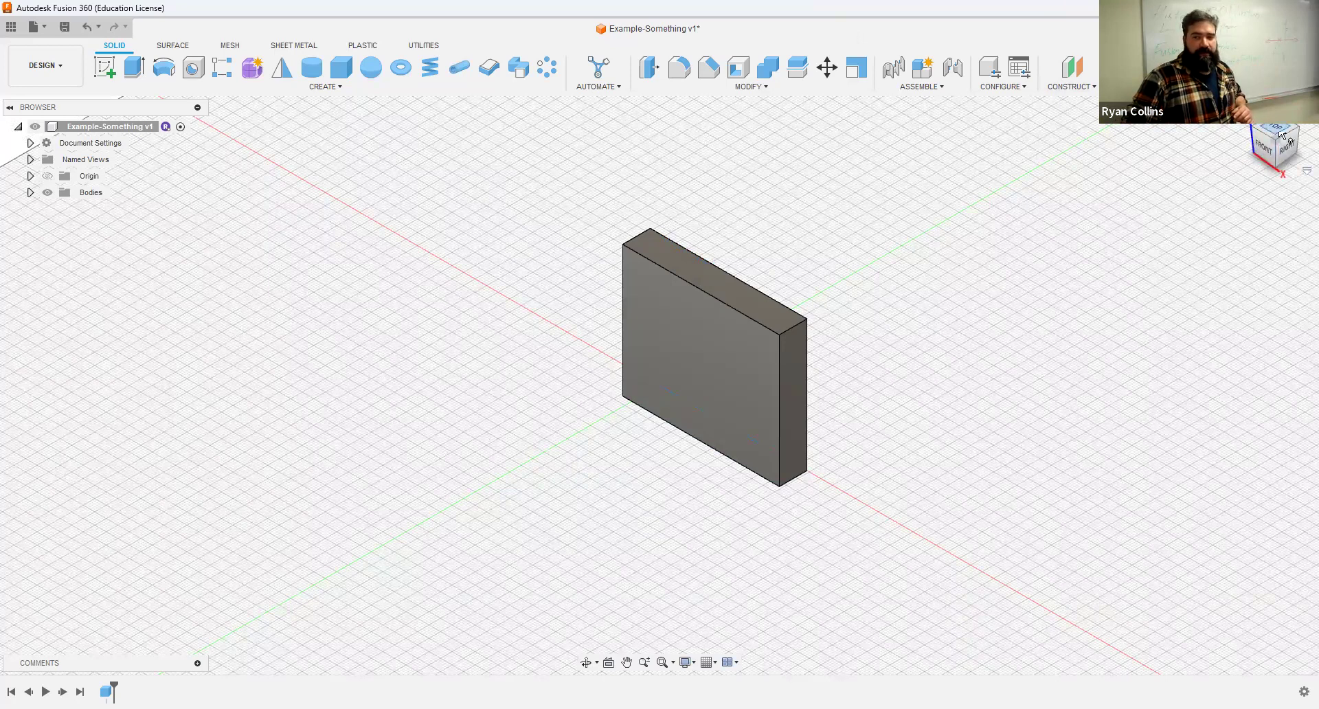
- Look at the box from an angle and straight from the top, with its long side horizontal
mouse_move(1275, 134)
left_mouse_down()
mouse_move(1239, 156)
mouse_move(1302, 76)
mouse_move(1283, 72)
mouse_move(1266, 150)
mouse_move(1257, 141)
mouse_move(1238, 163)
left_mouse_up()
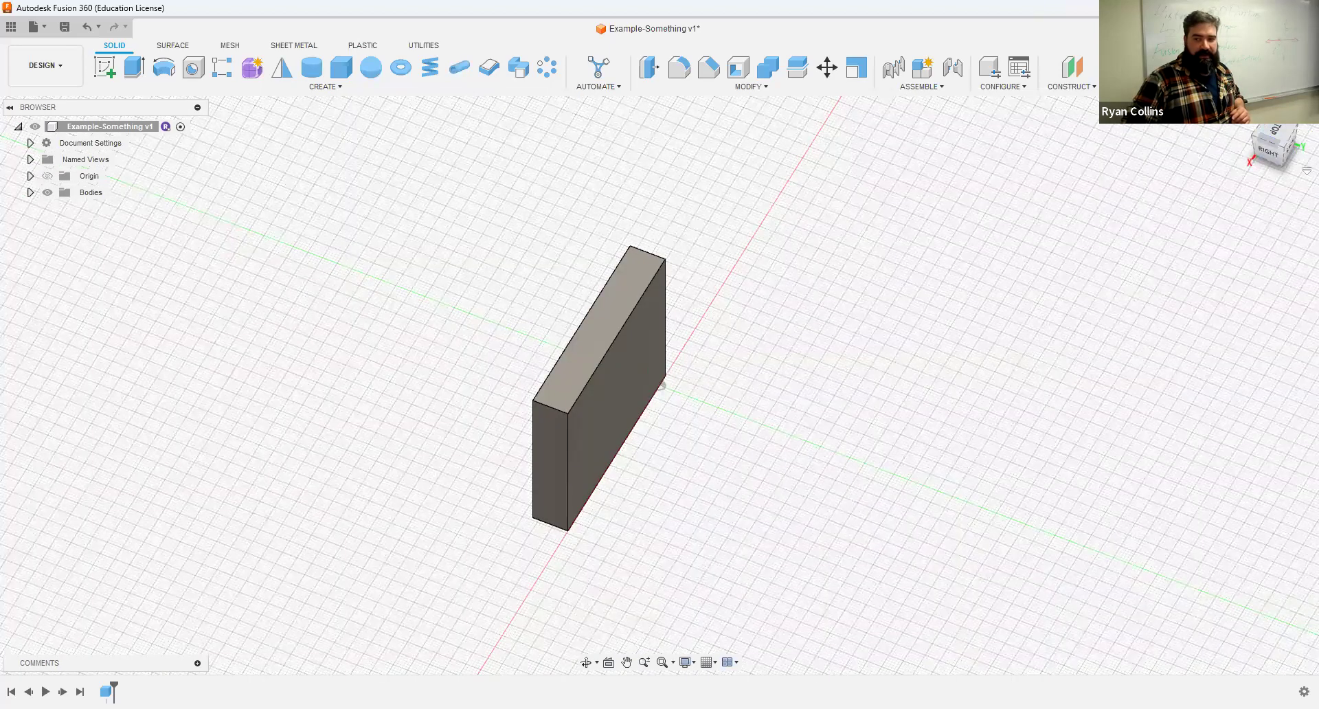
left_click(1275, 136)
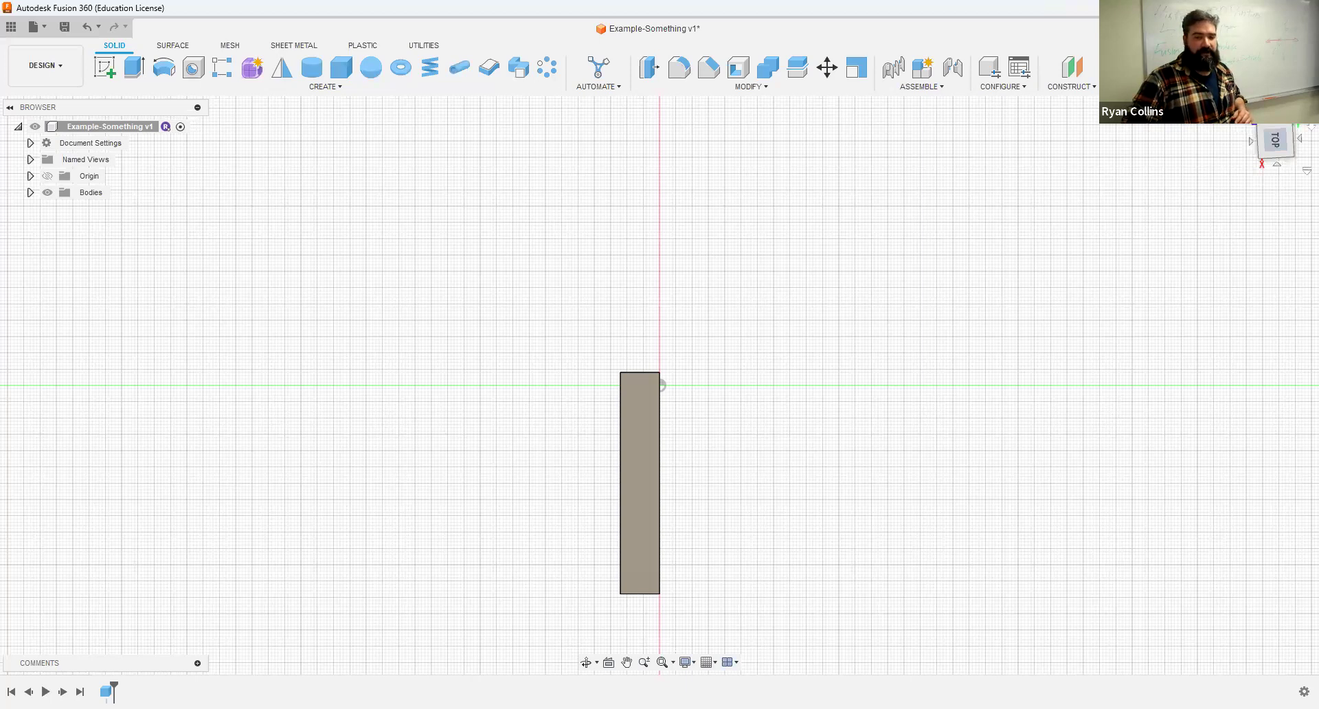
left_click(1298, 111)
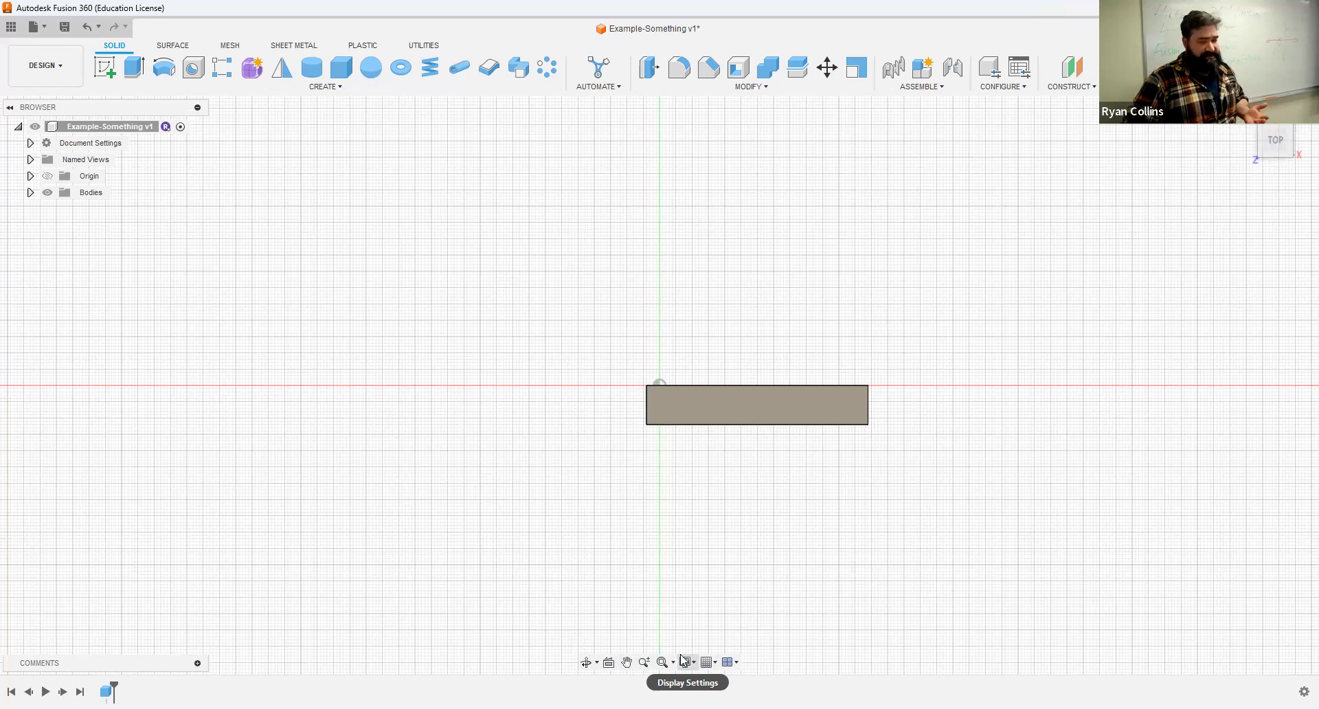
- Orbit around the box and look squarely at its large front face
left_click(586, 663)
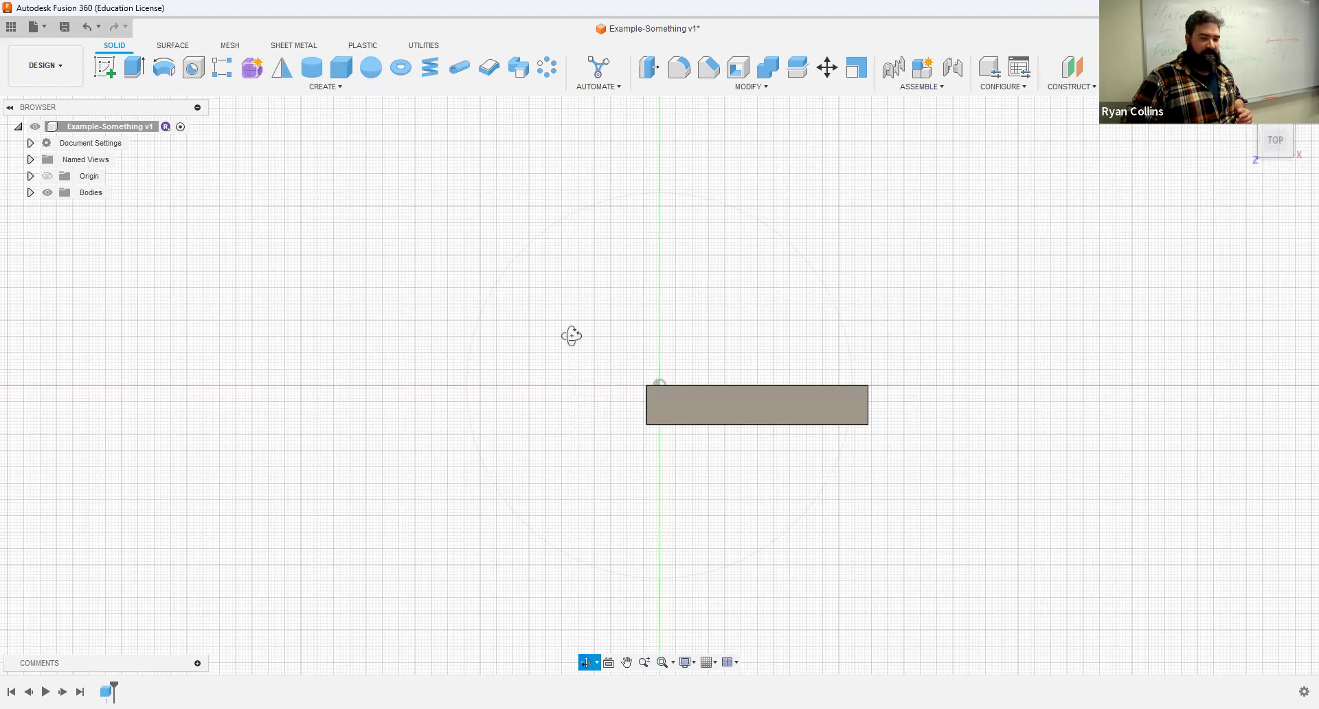
left_click_drag(660, 286, 580, 355)
key("Escape")
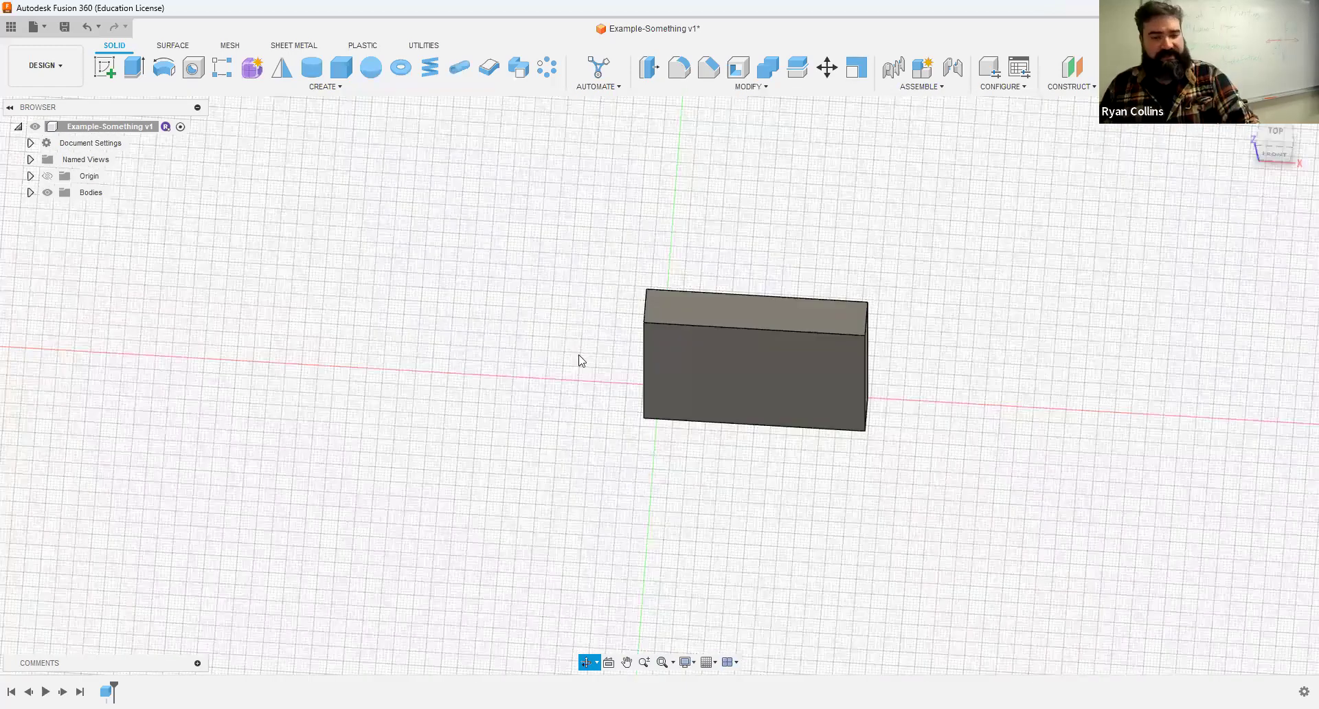
left_click(609, 663)
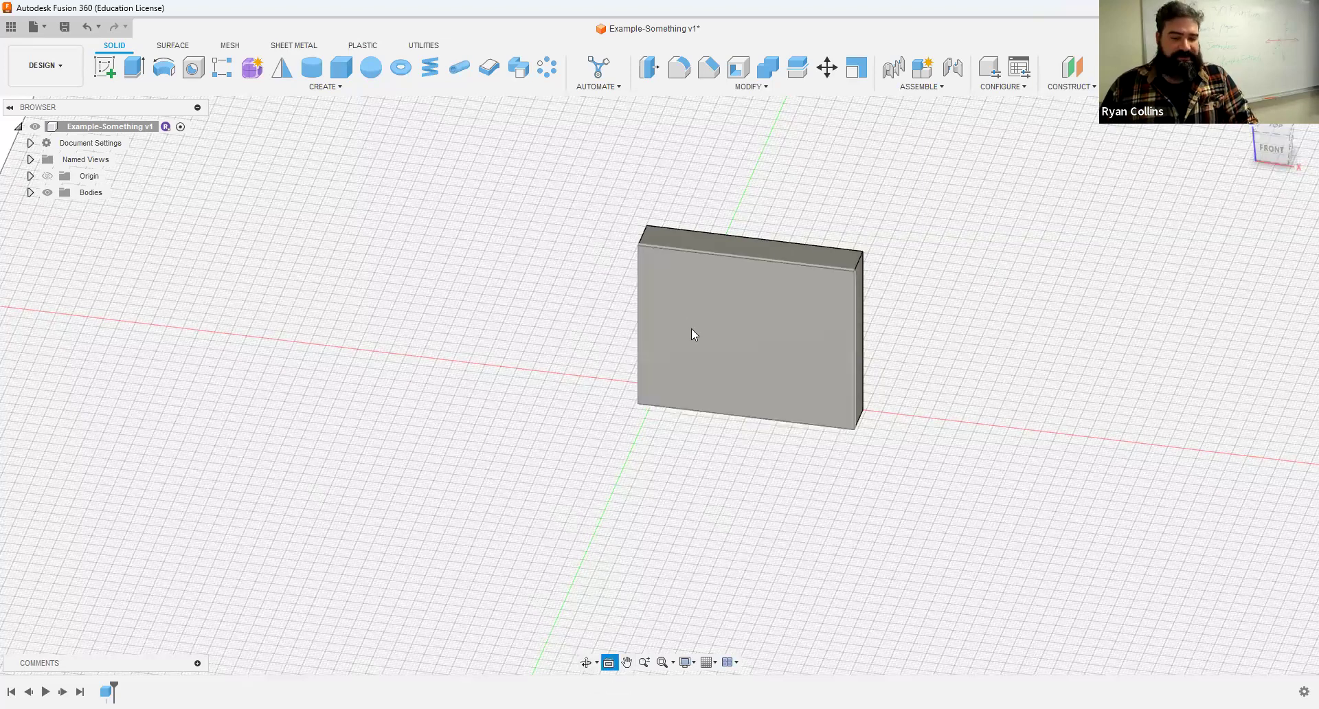
left_click(703, 284)
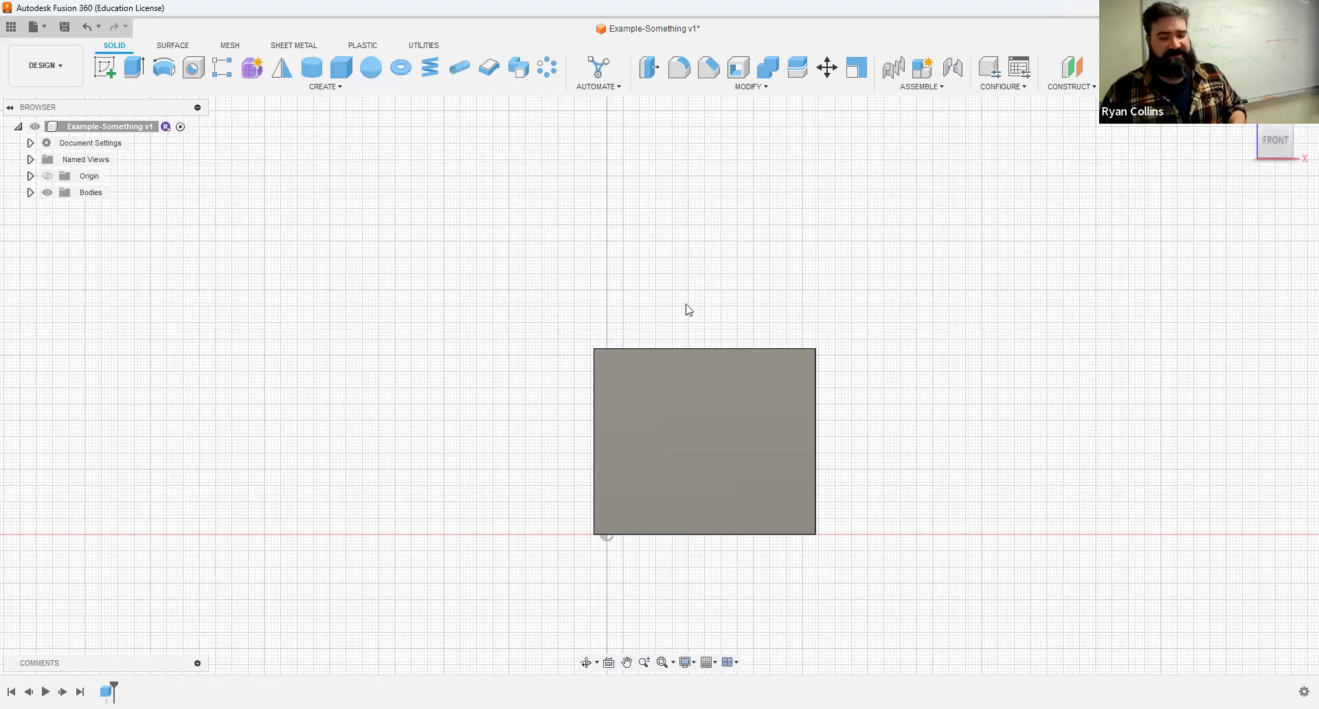
- Pan the front view to reposition the box on the canvas
left_click(627, 662)
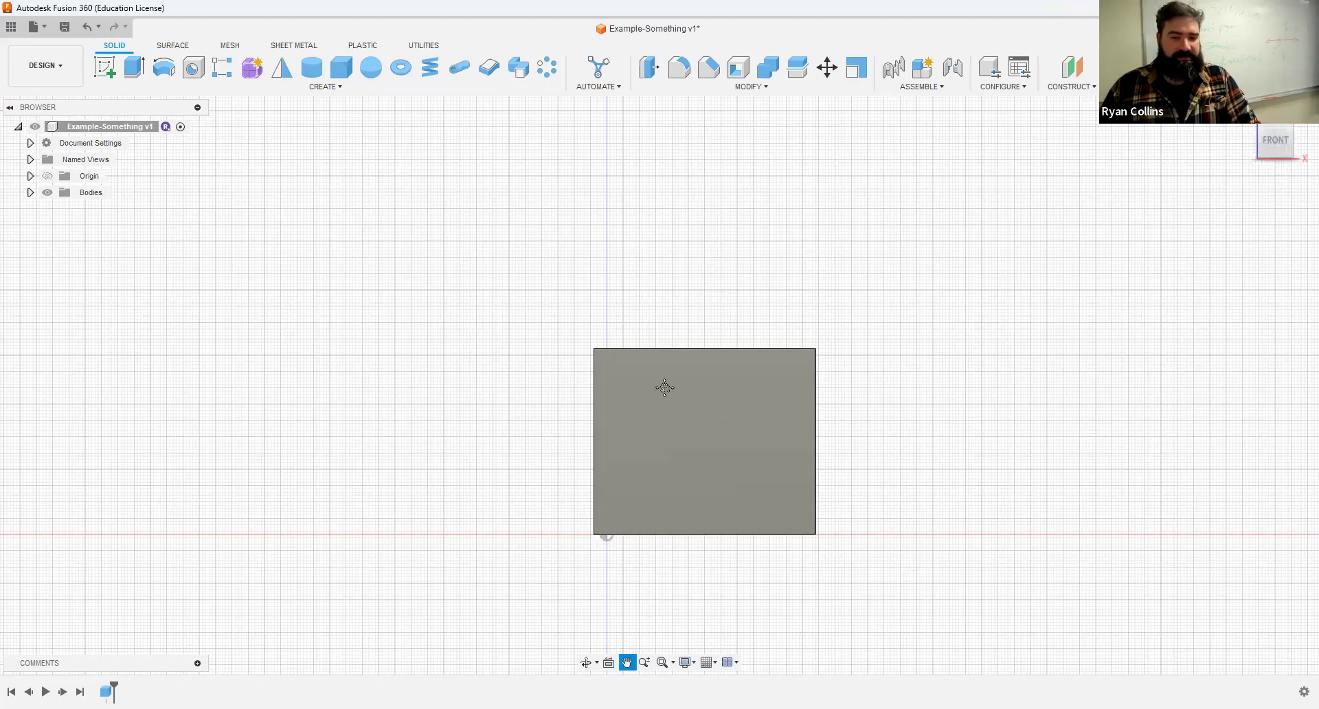
left_click_drag(693, 363, 680, 359)
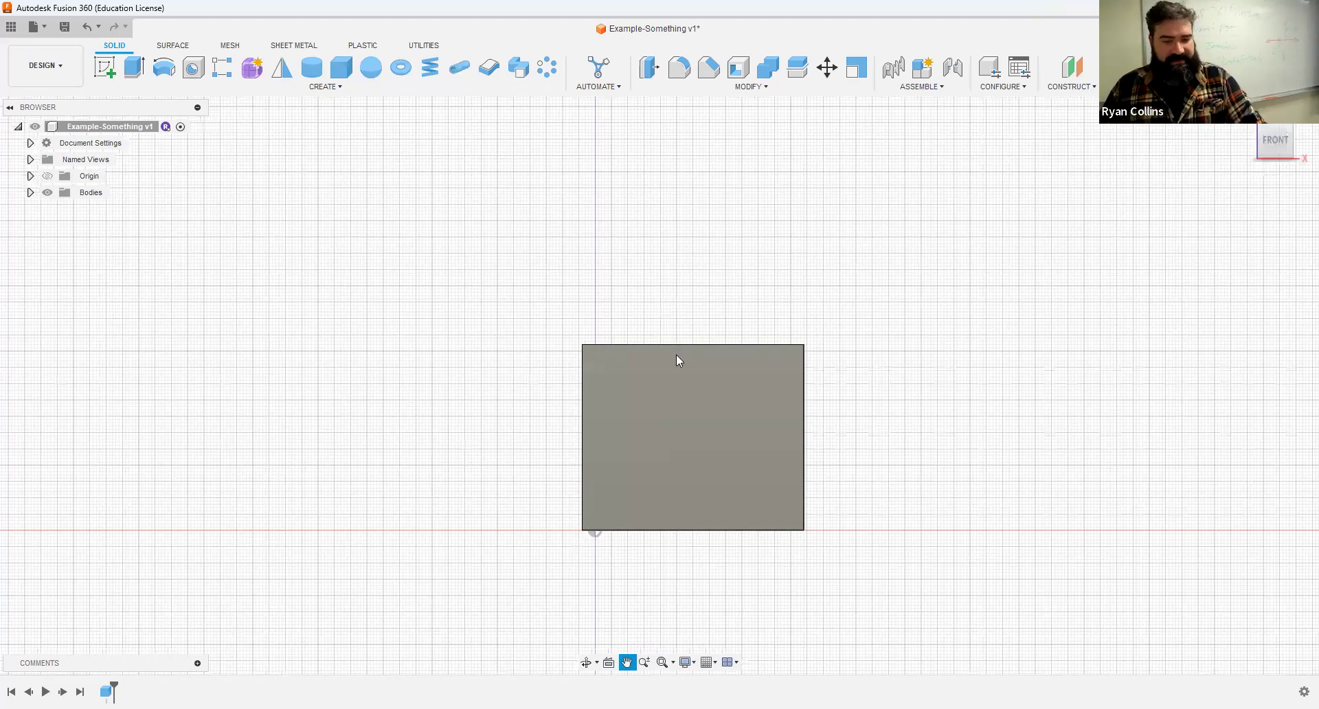
left_click_drag(593, 554, 604, 522)
key("Escape")
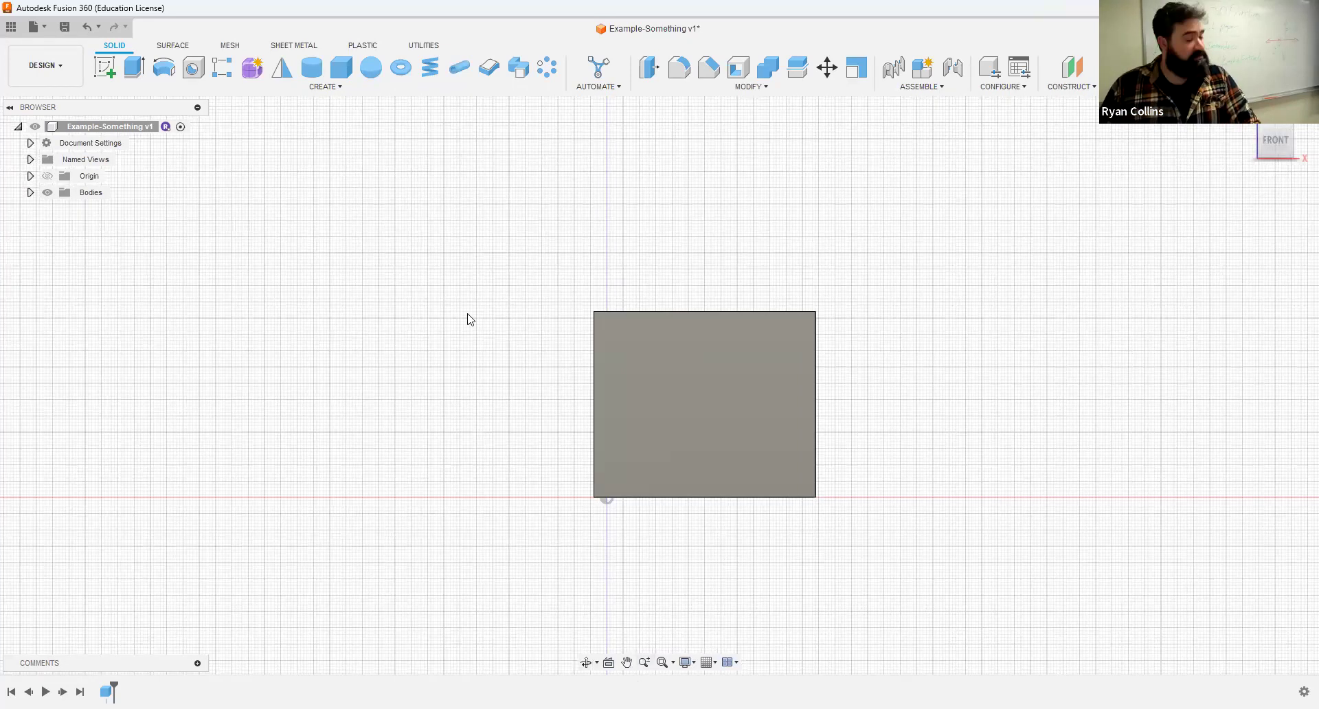
middle_click_drag(467, 313, 492, 336)
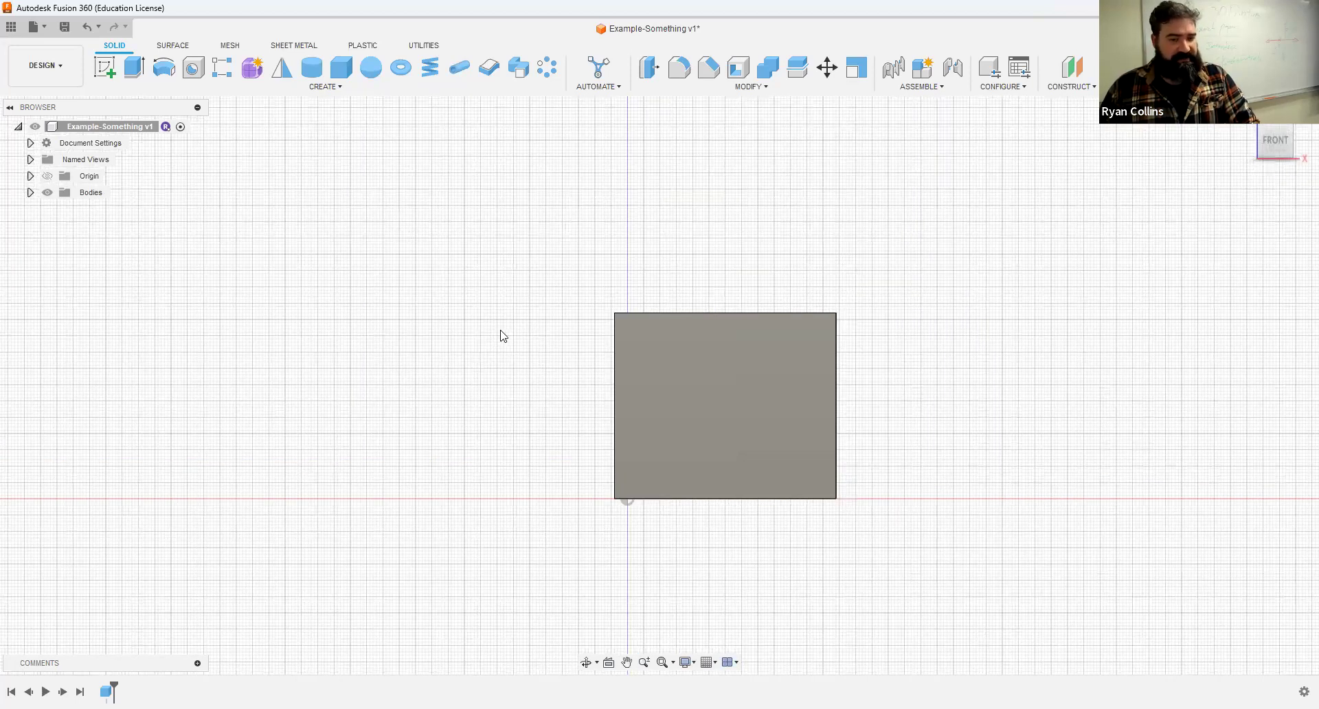
- Orbit slightly off the front view and fit the box to the canvas
mouse_move(566, 390)
middle_mouse_down("shift")
mouse_move(479, 397)
mouse_move(480, 286)
mouse_move(610, 357)
mouse_move(554, 385)
middle_mouse_up("shift")
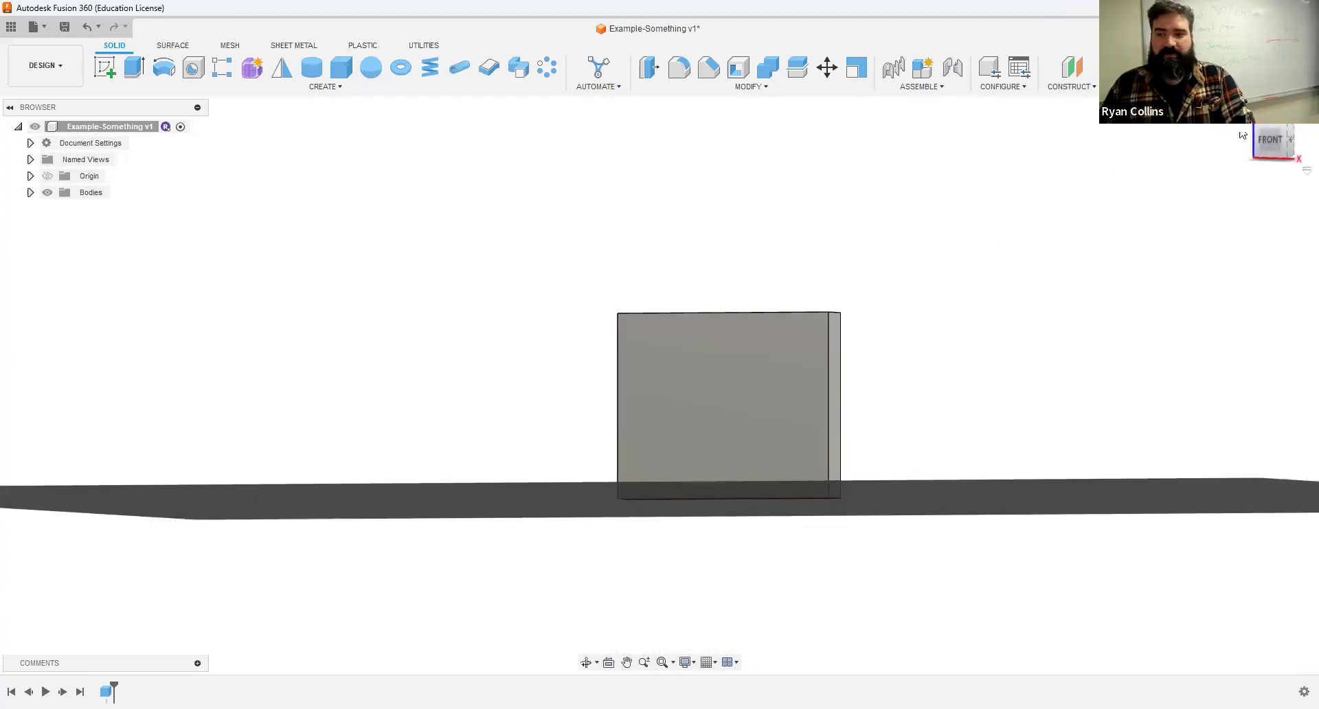
middle_click(1187, 162)
middle_click(1187, 163)
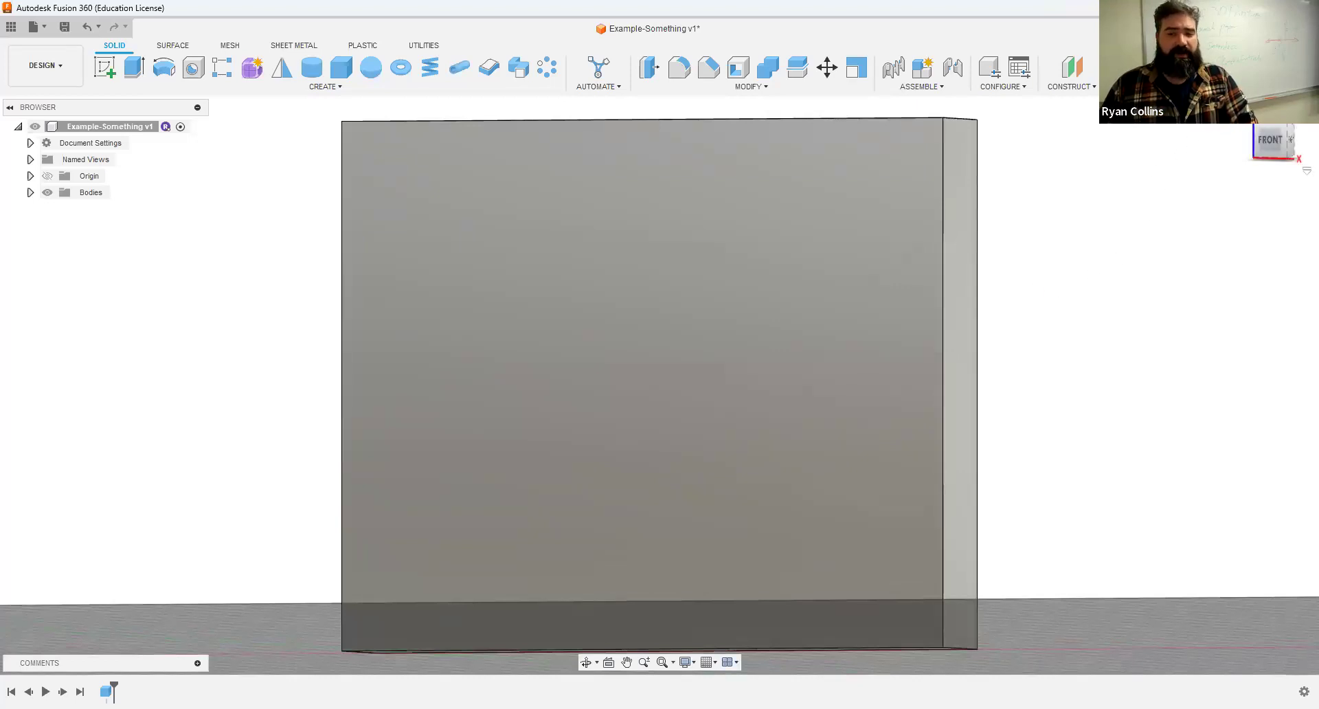
- Return to the home isometric view and zoom in and out on the box
left_click(1244, 114)
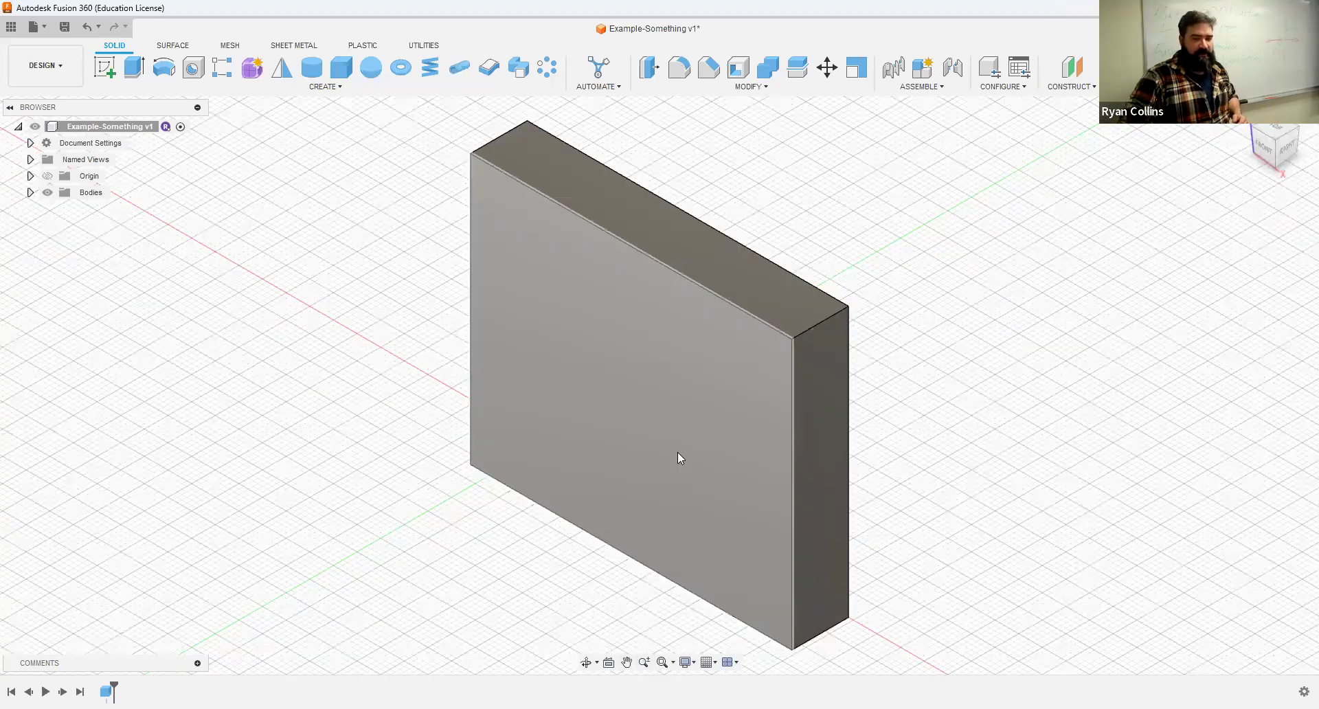
scroll(678, 452, "down", 4)
scroll(677, 452, "up", 5)
scroll(678, 453, "down", 3)
- Zoom out from the box with the Zoom tool and fit it to the canvas
left_click(645, 663)
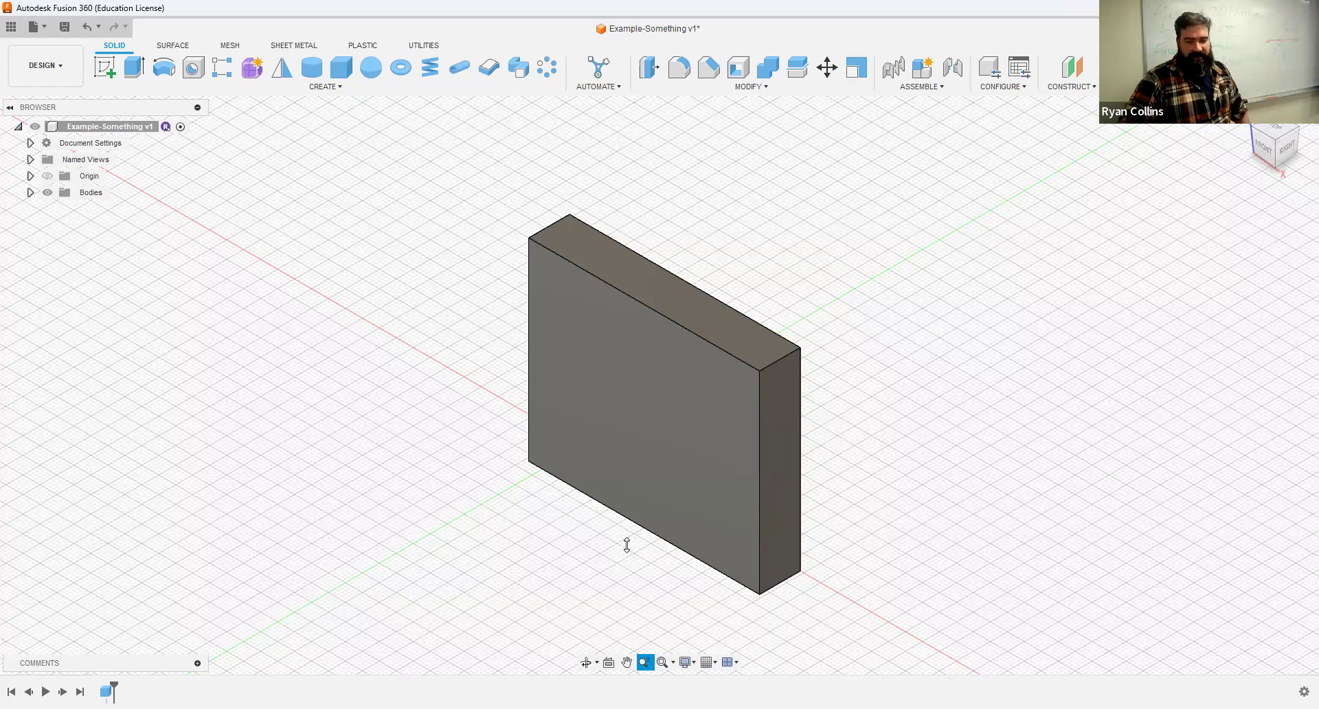
mouse_move(626, 540)
left_mouse_down()
mouse_move(627, 350)
mouse_move(639, 556)
left_mouse_up()
left_click_drag(635, 422, 639, 485)
key("Escape")
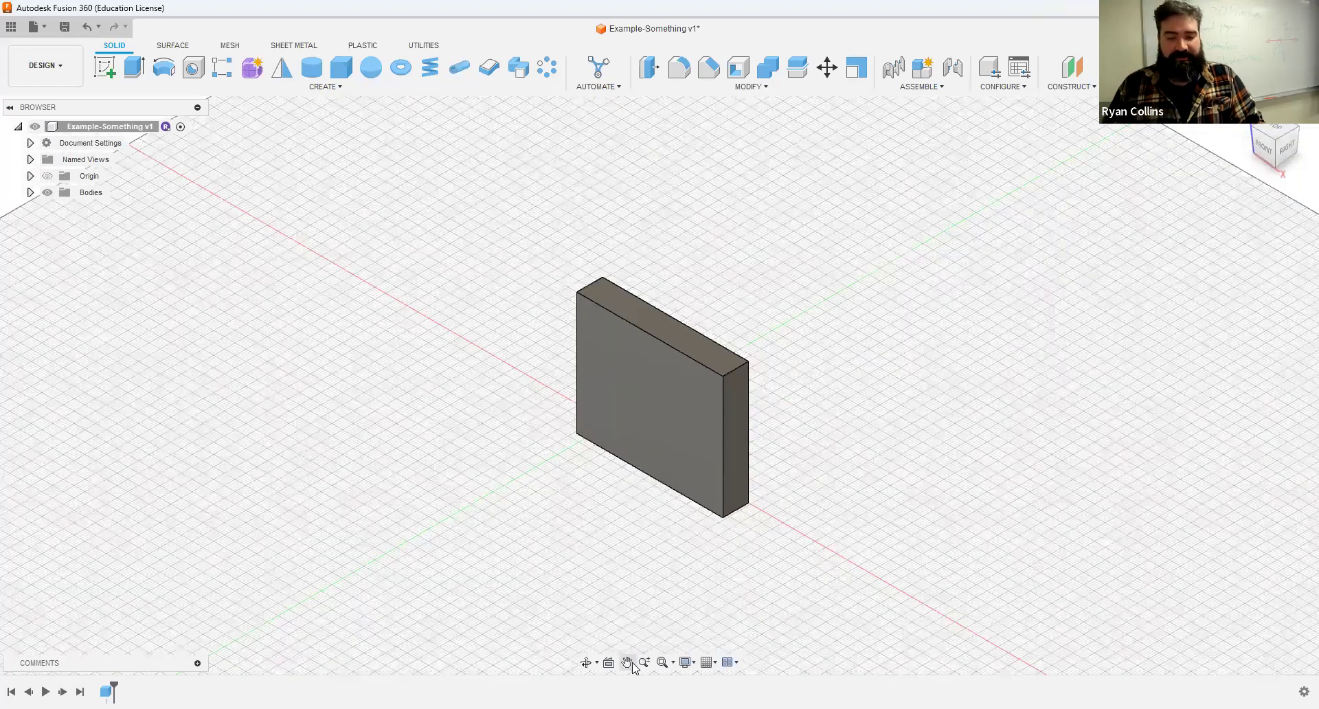
left_click(665, 664)
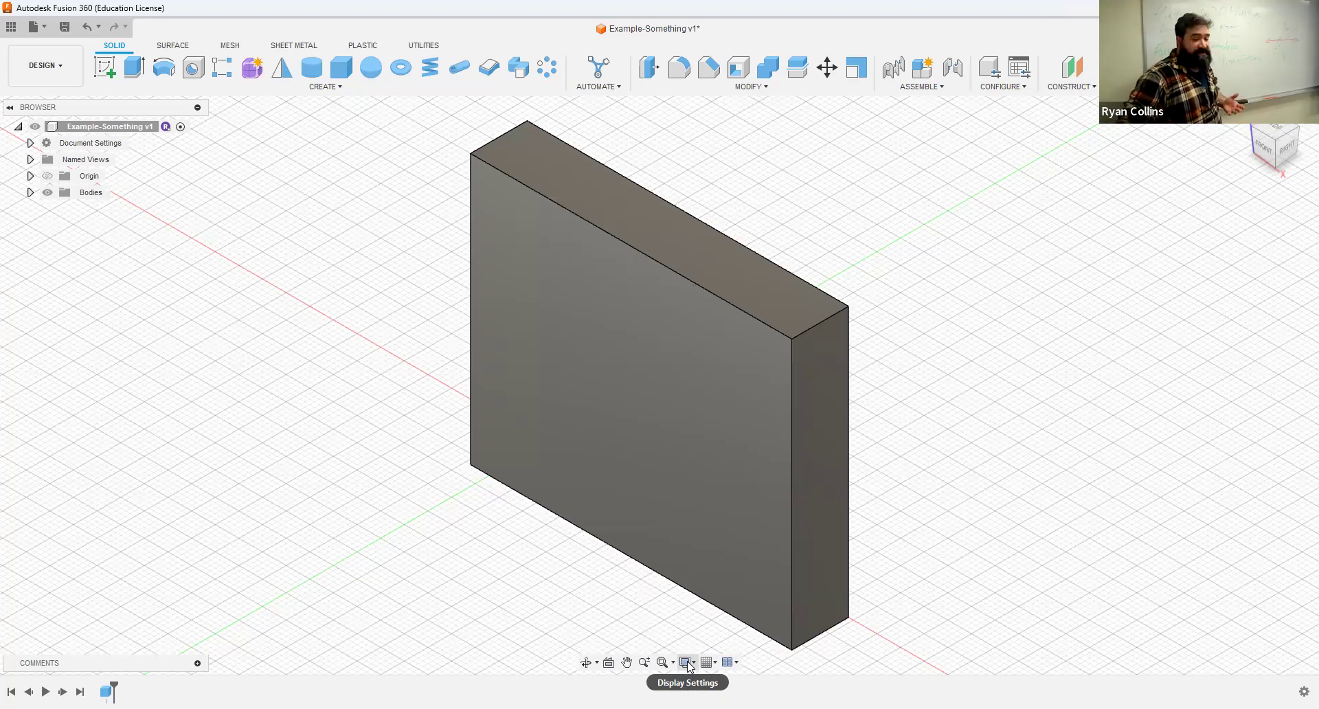
- Try the Shaded visual style and the Shaded with Hidden Edges style on the box
left_click(687, 663)
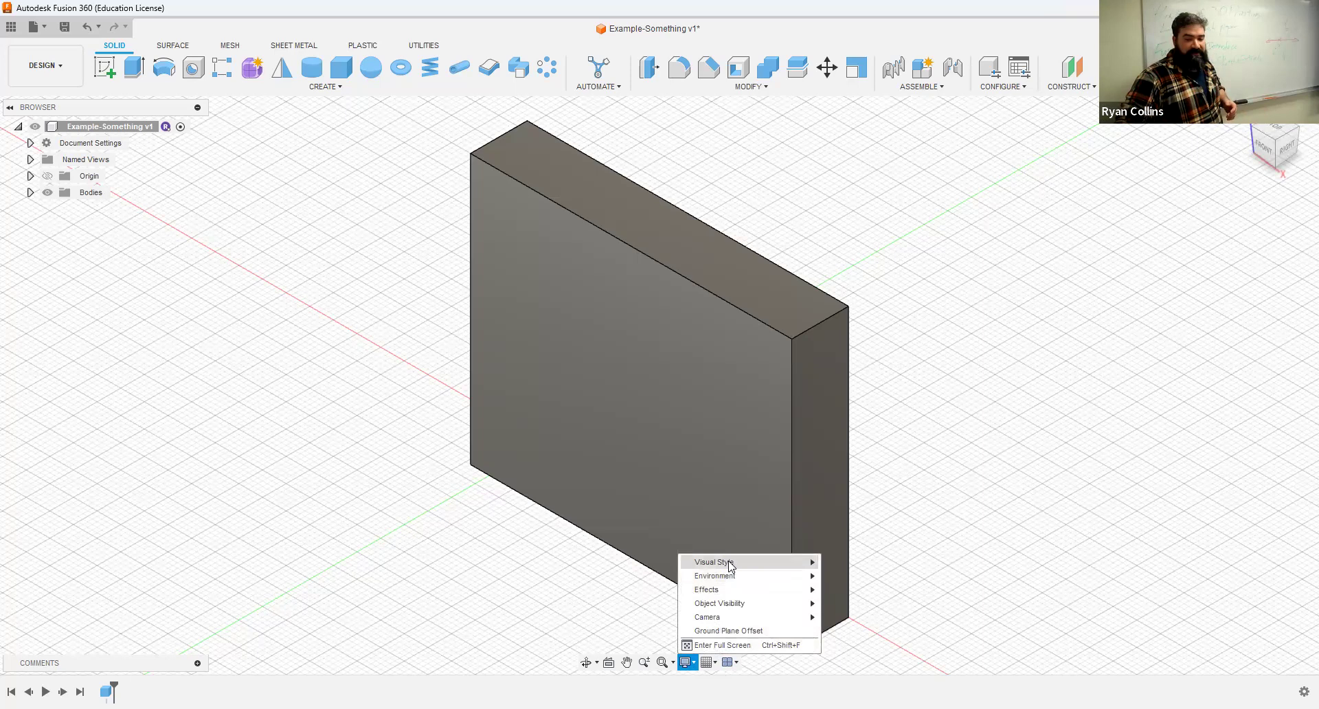
mouse_move(730, 567)
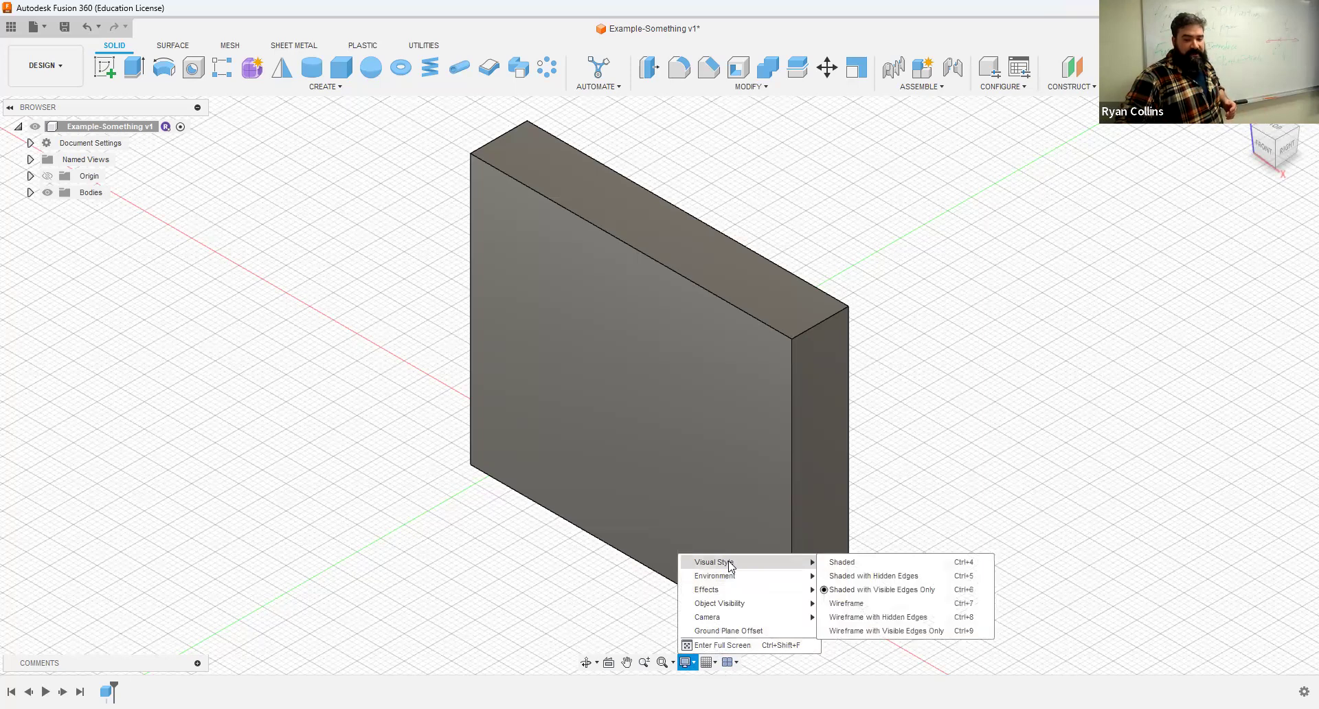
left_click(846, 566)
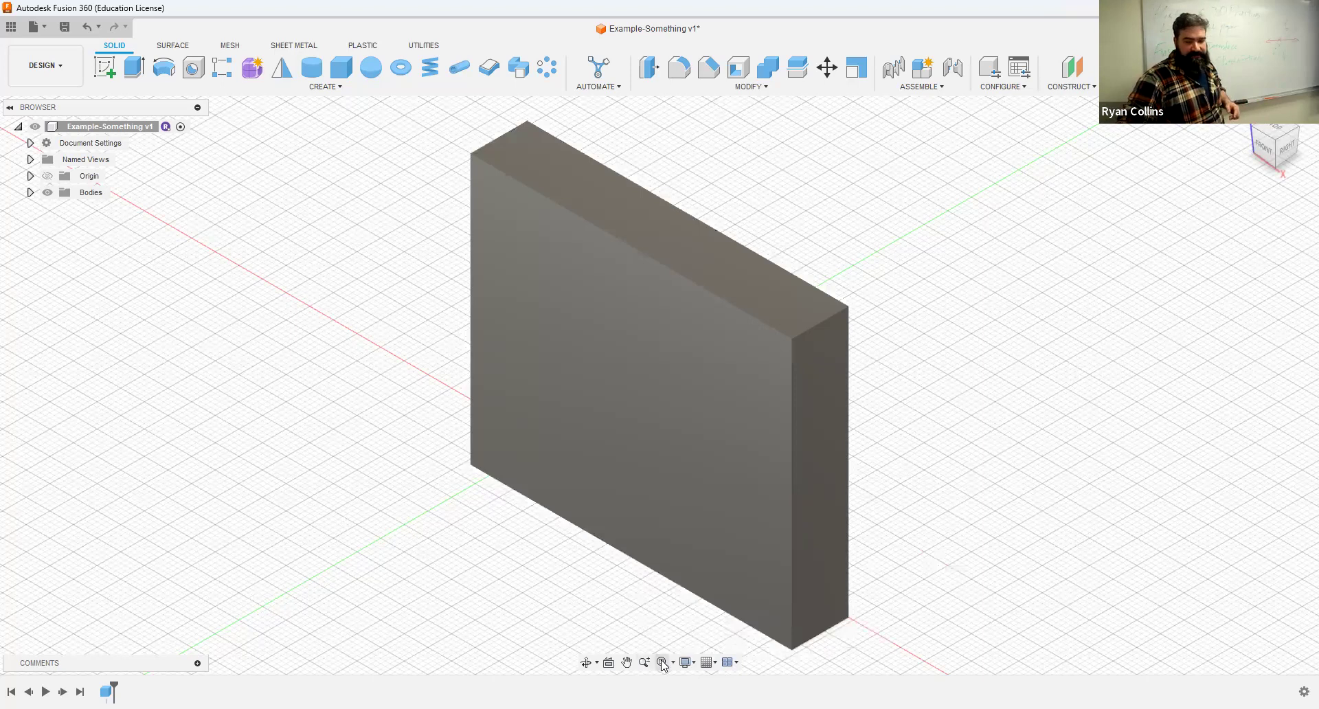
left_click(695, 665)
mouse_move(720, 562)
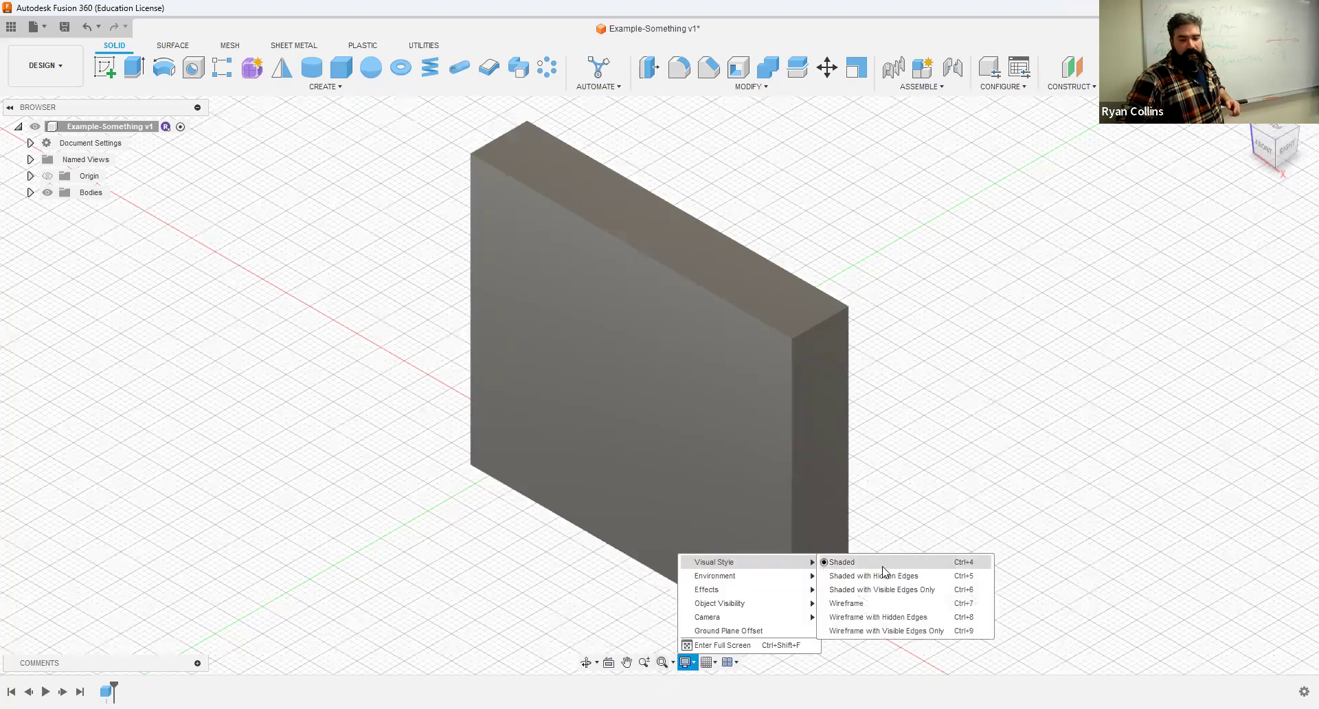
left_click(857, 581)
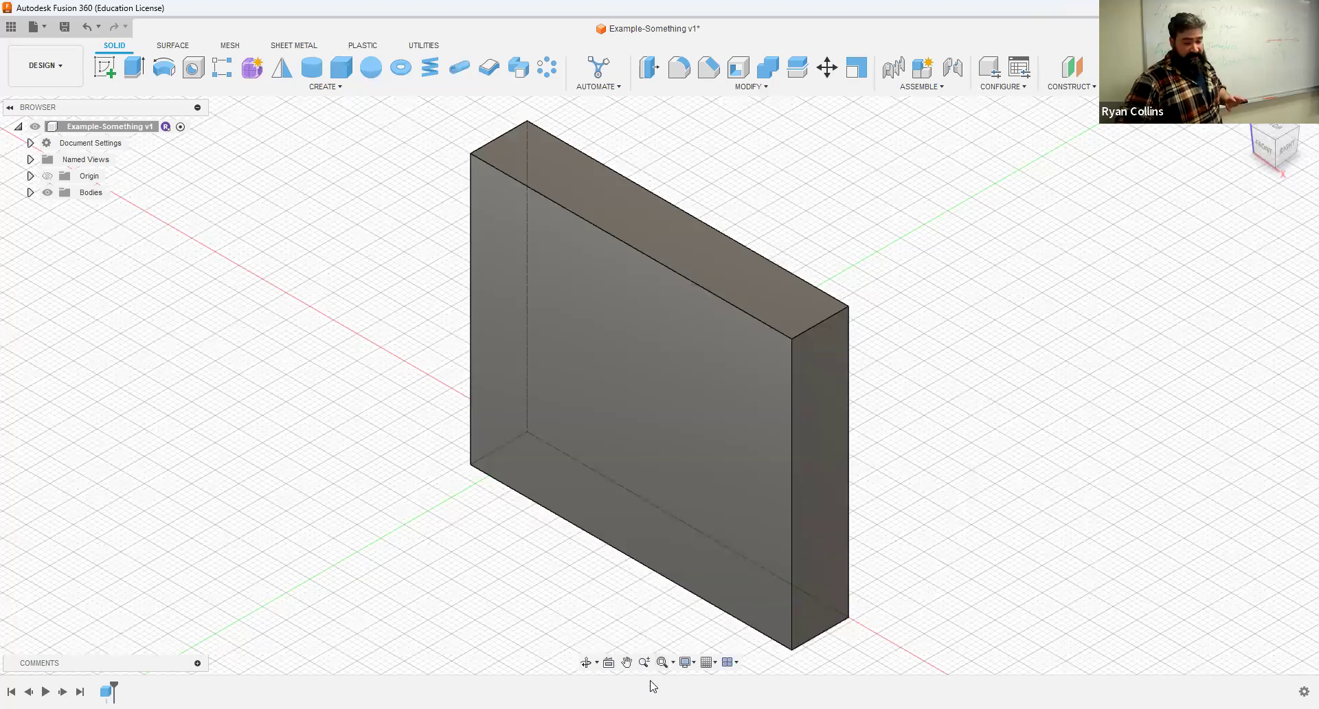
- Set the visual style to Shaded with Visible Edges Only, followed by Wireframe
left_click(690, 665)
mouse_move(753, 565)
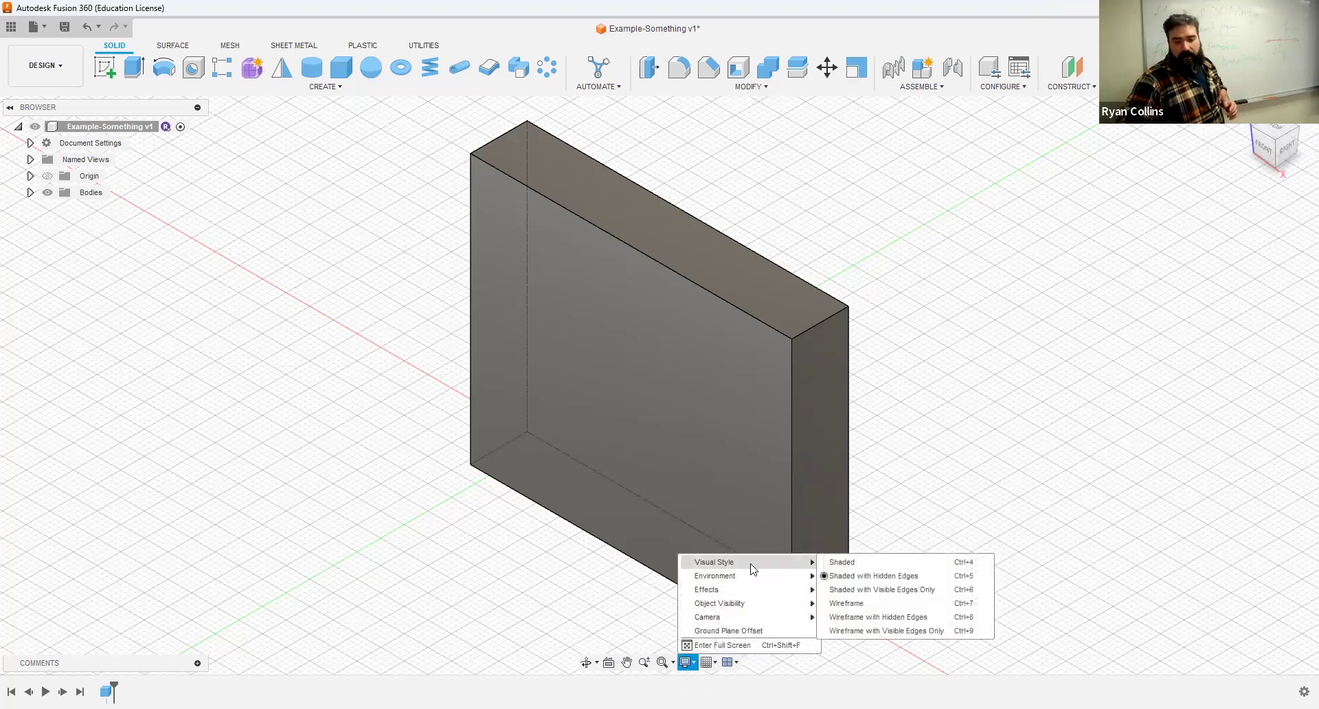
left_click(853, 591)
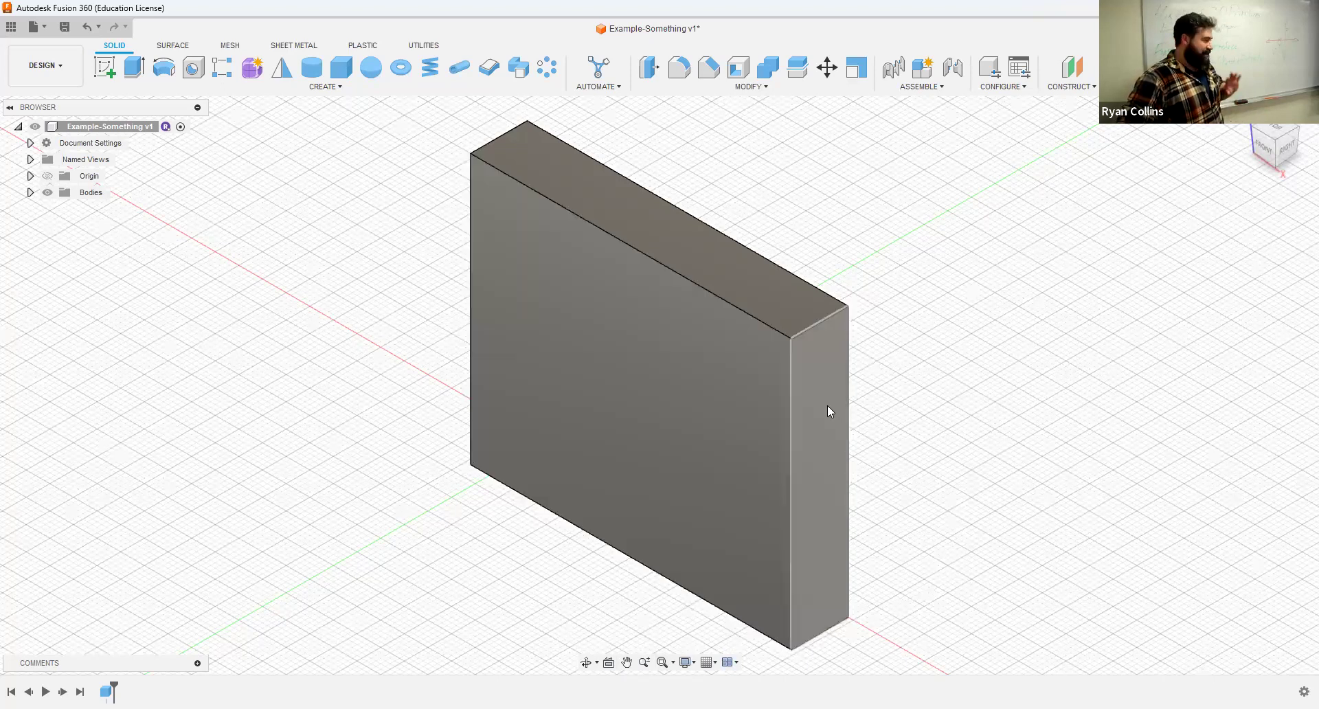
left_click(685, 662)
mouse_move(727, 562)
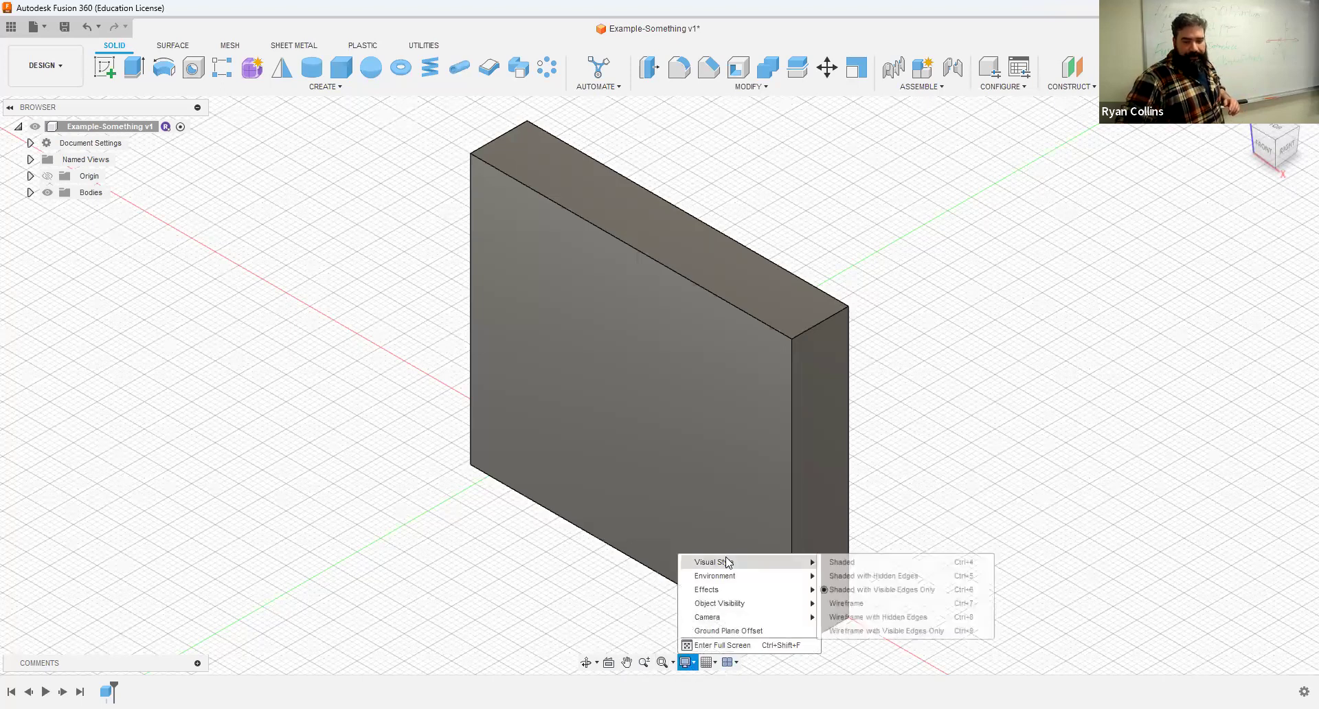
left_click(870, 605)
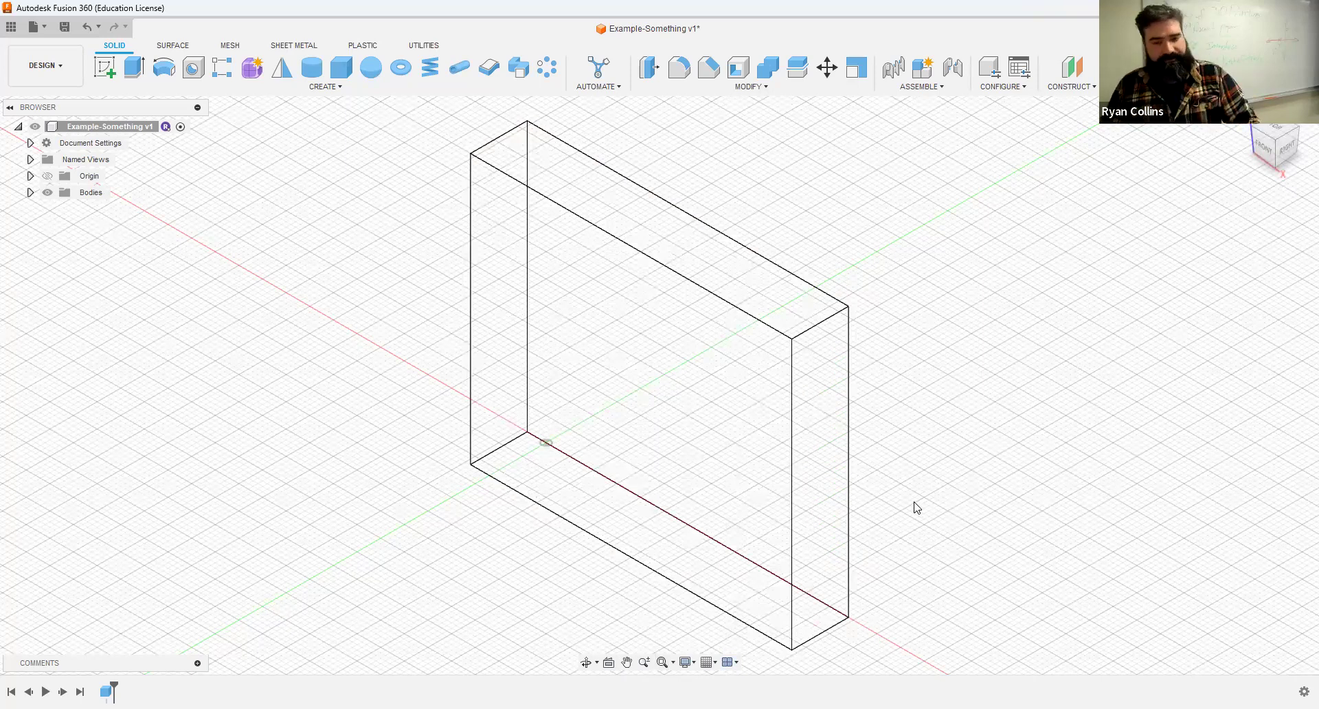
- Undo and redo the box creation, and set the visual style to Shaded with Visible Edges Only
key("ctrl+z")
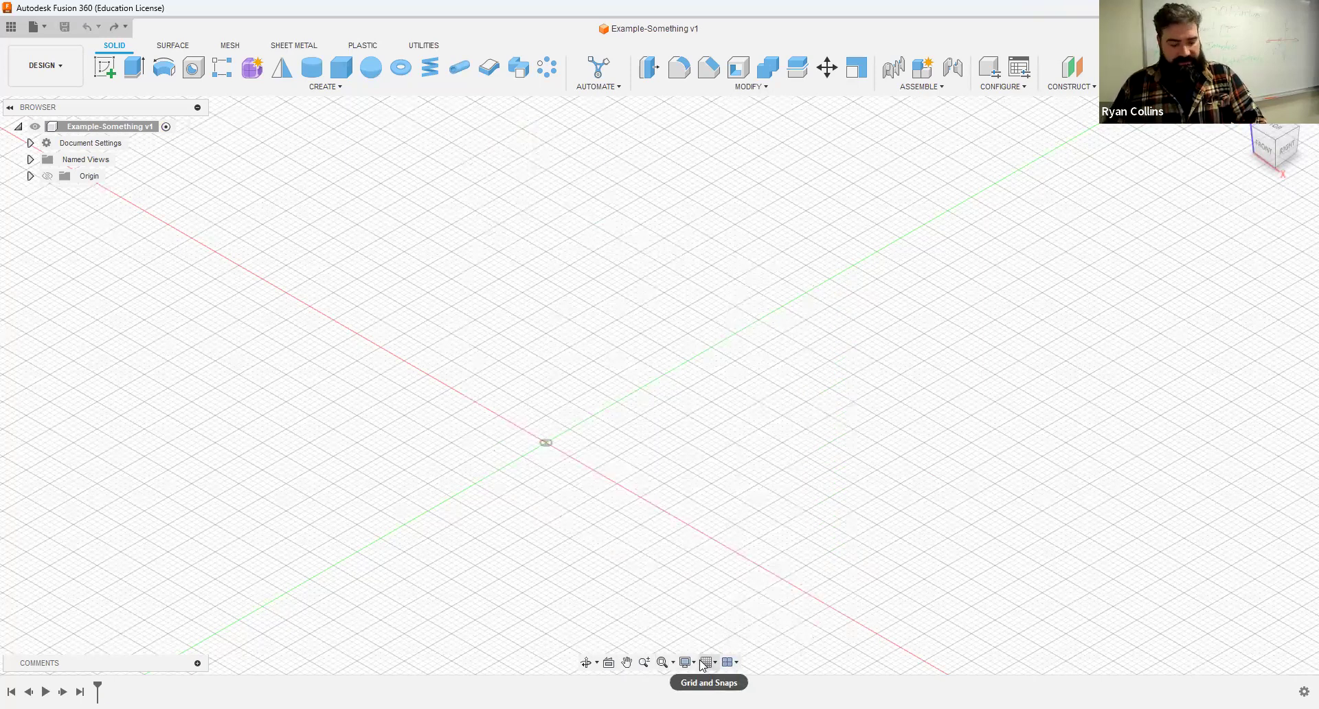
key("ctrl+y")
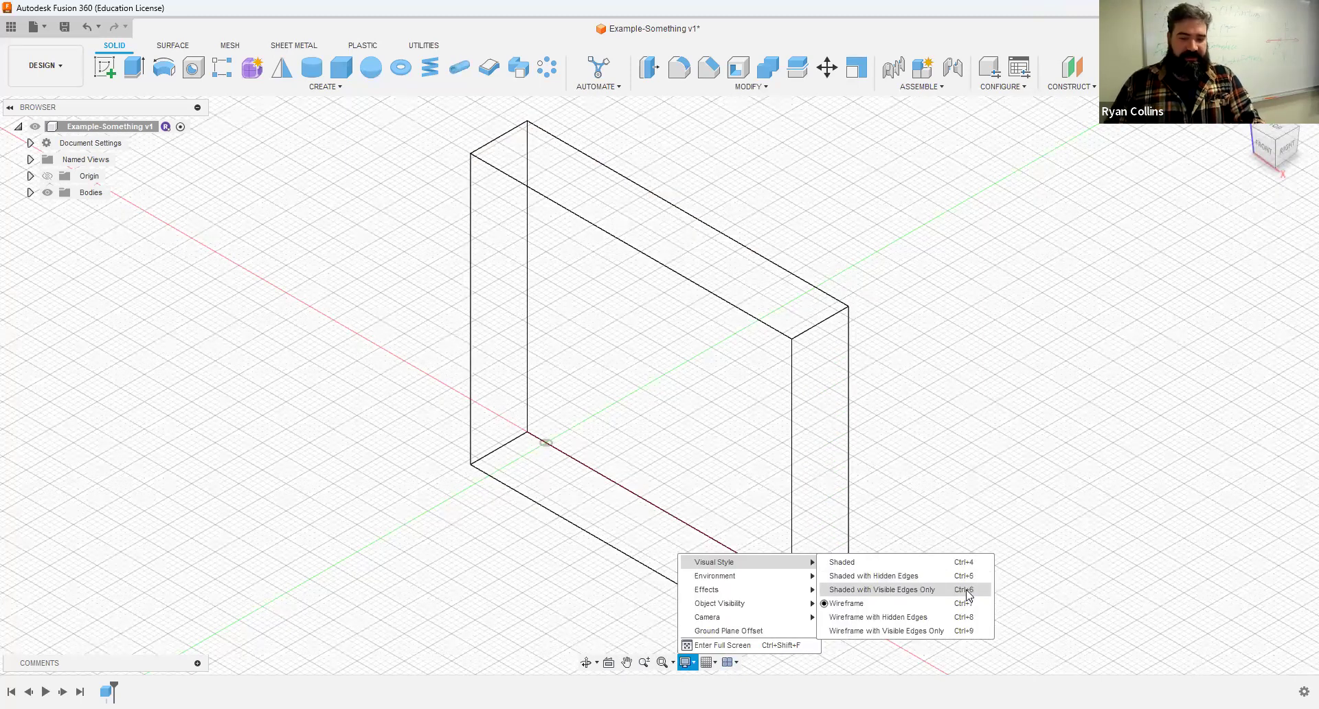
left_click(921, 591)
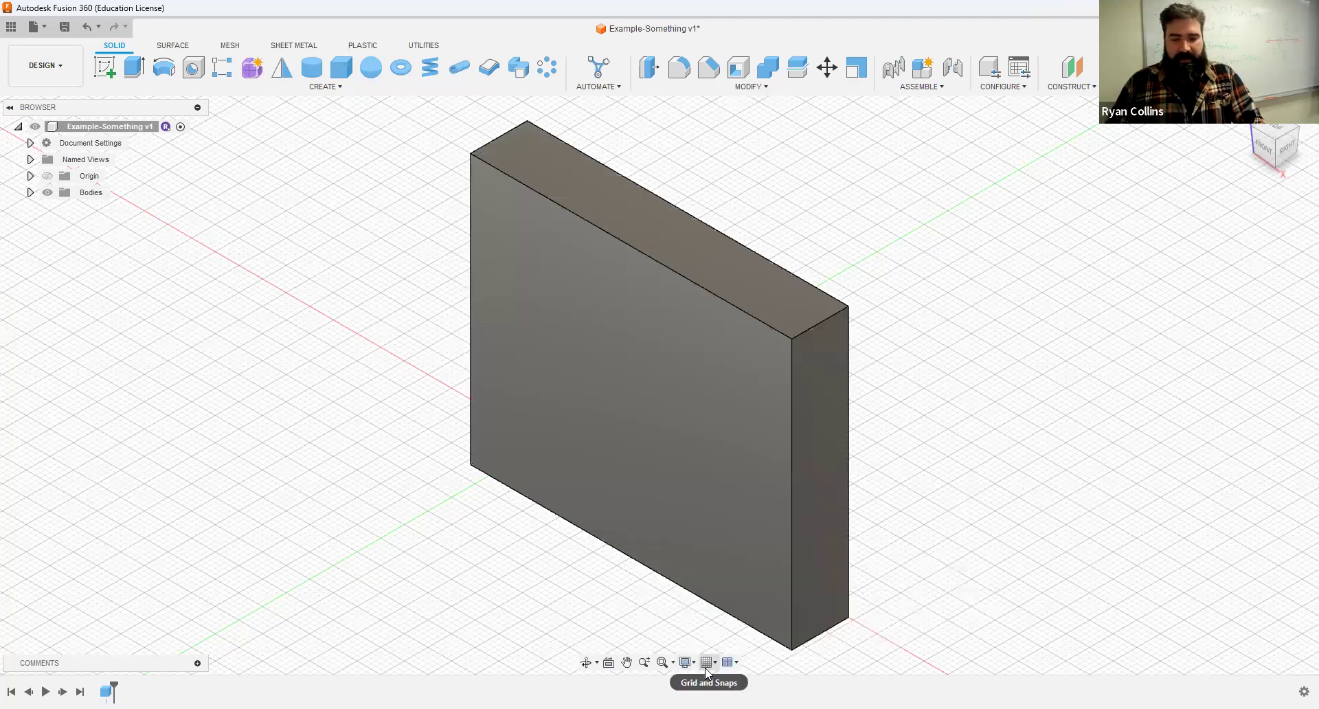
- Look over the grid and snap options without changing any of them
left_click(707, 670)
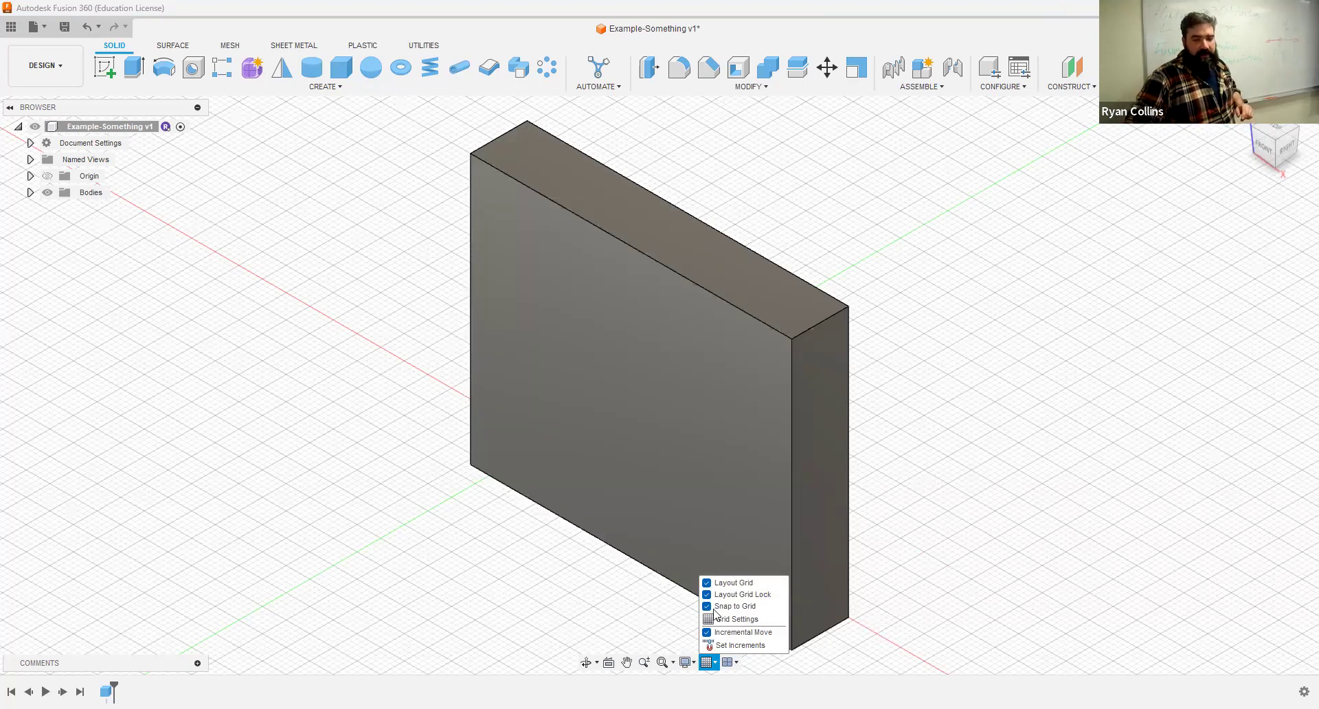
left_click(973, 440)
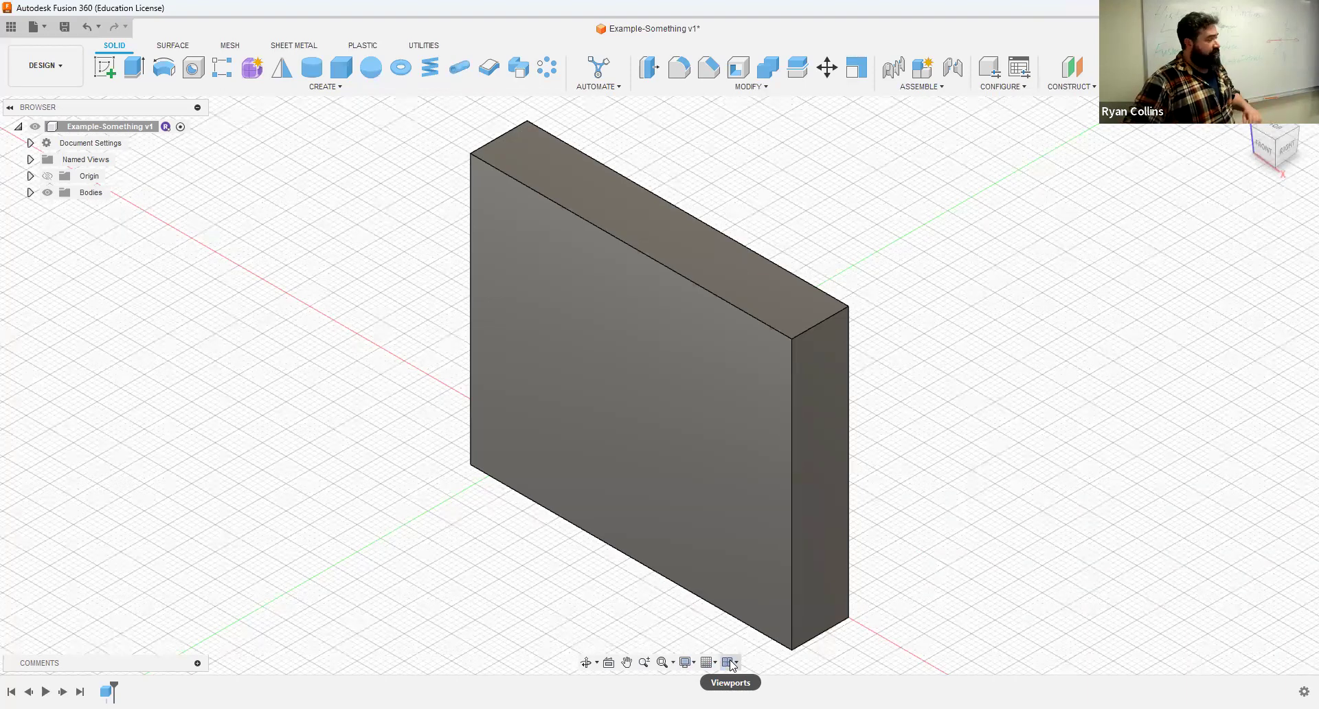
- Show the box in multiple views at once and return to the single view
left_click(731, 663)
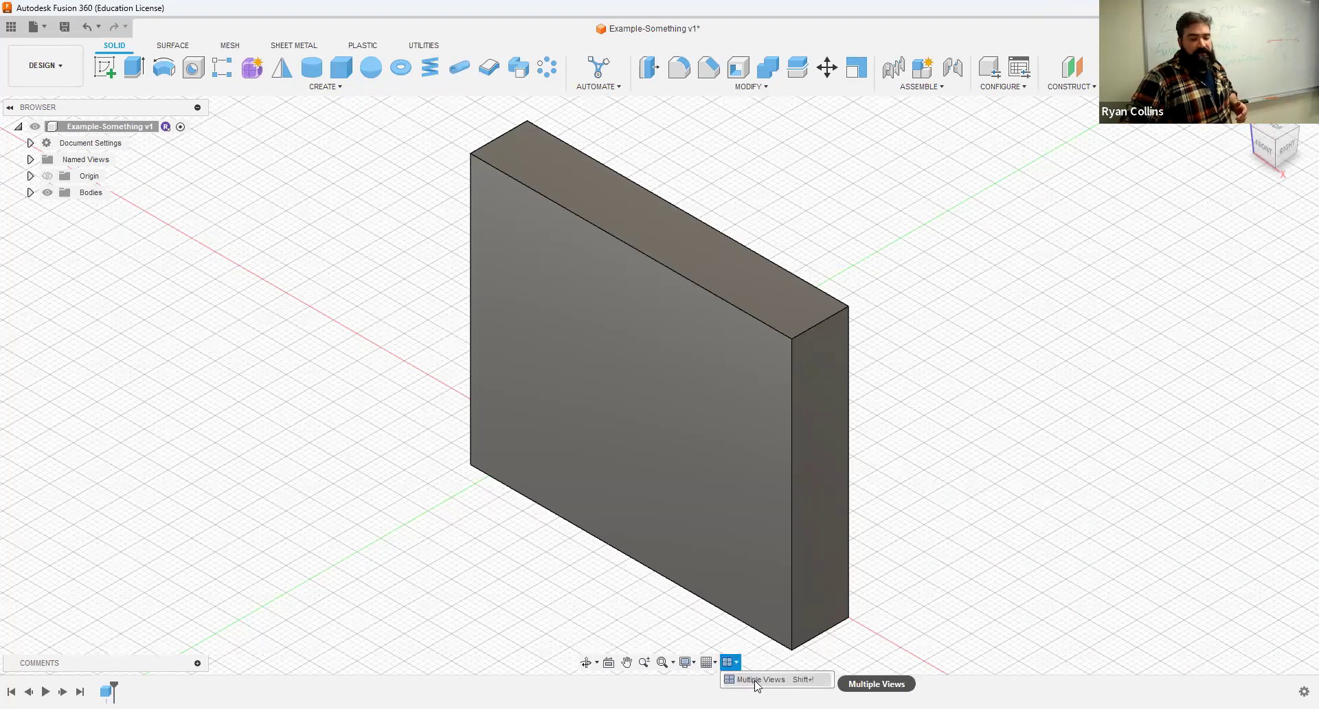
left_click(756, 680)
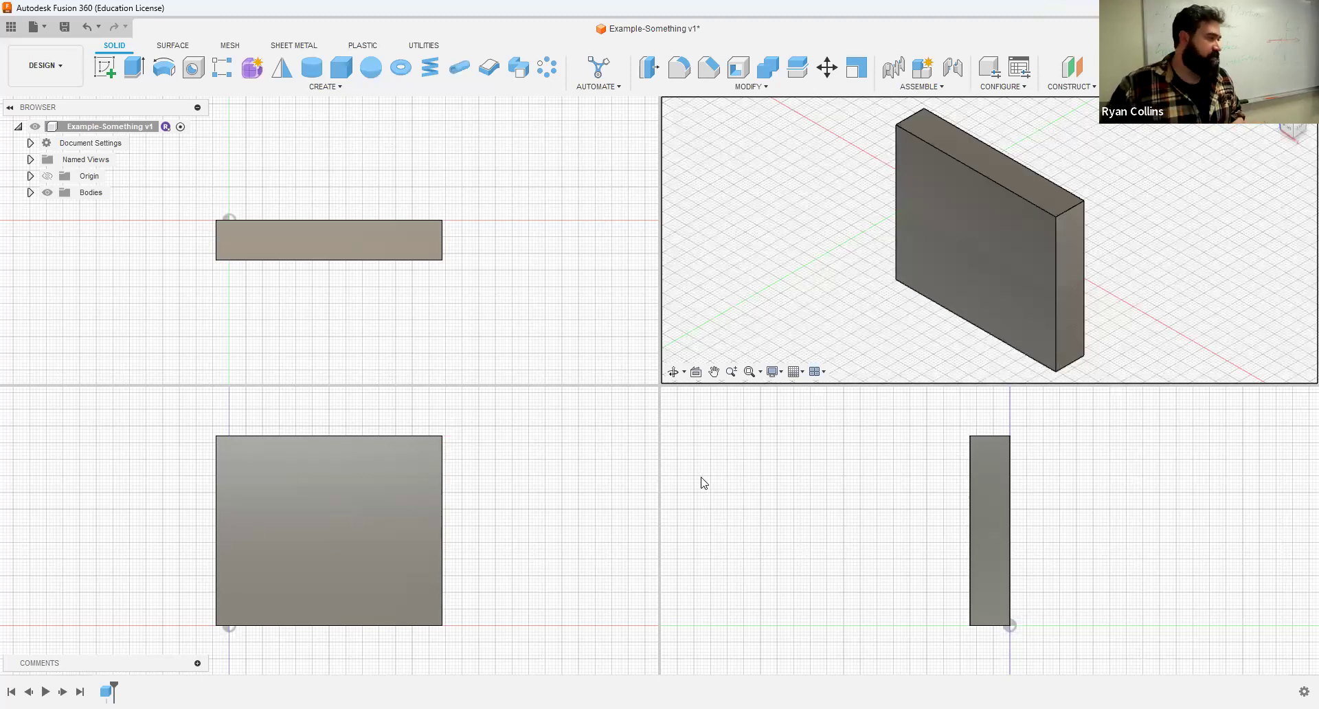
key("shift+1")
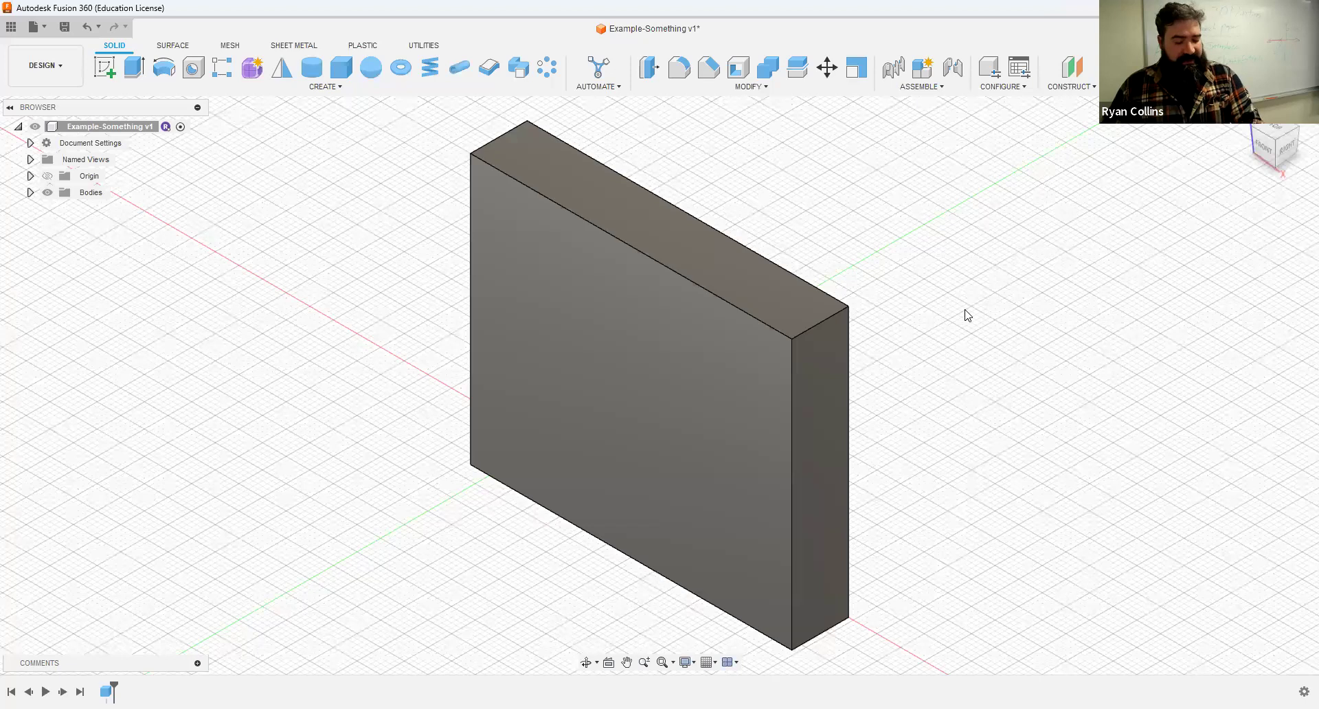
- Toggle component color cycling for the box and leave it turned on
key("shift+n")
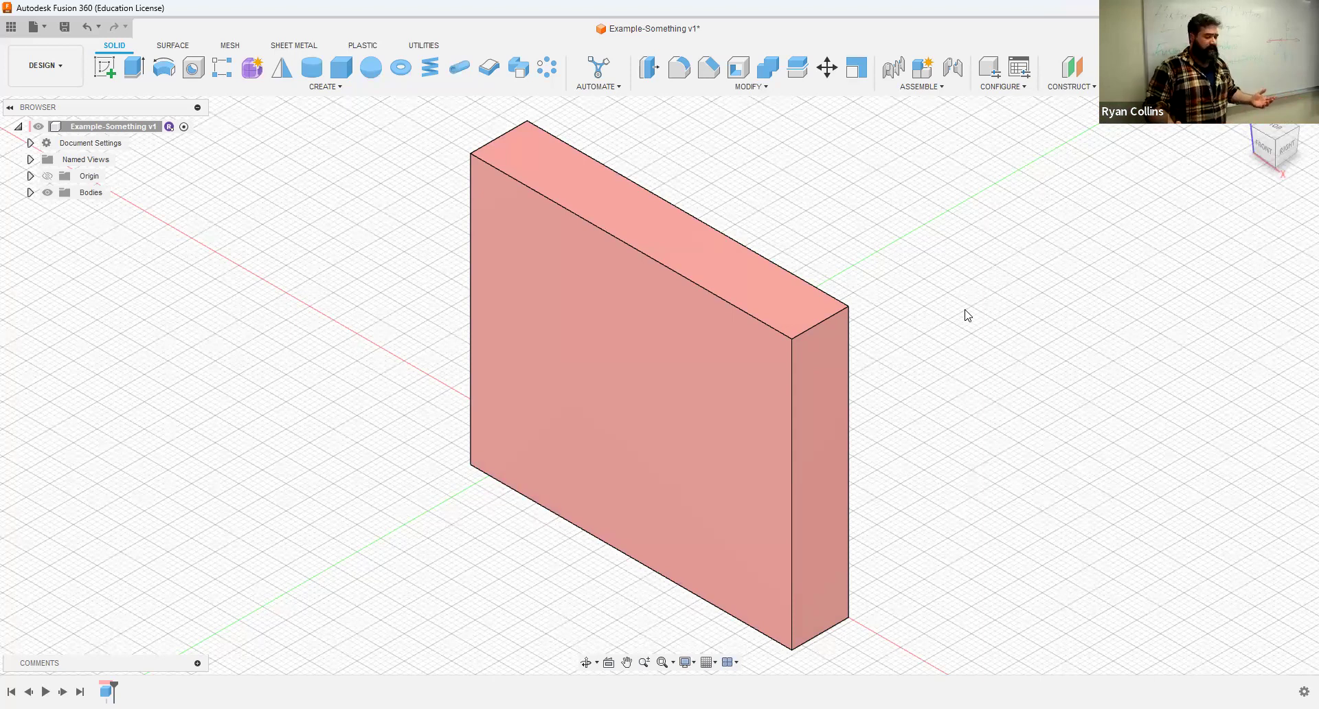
key("shift+n")
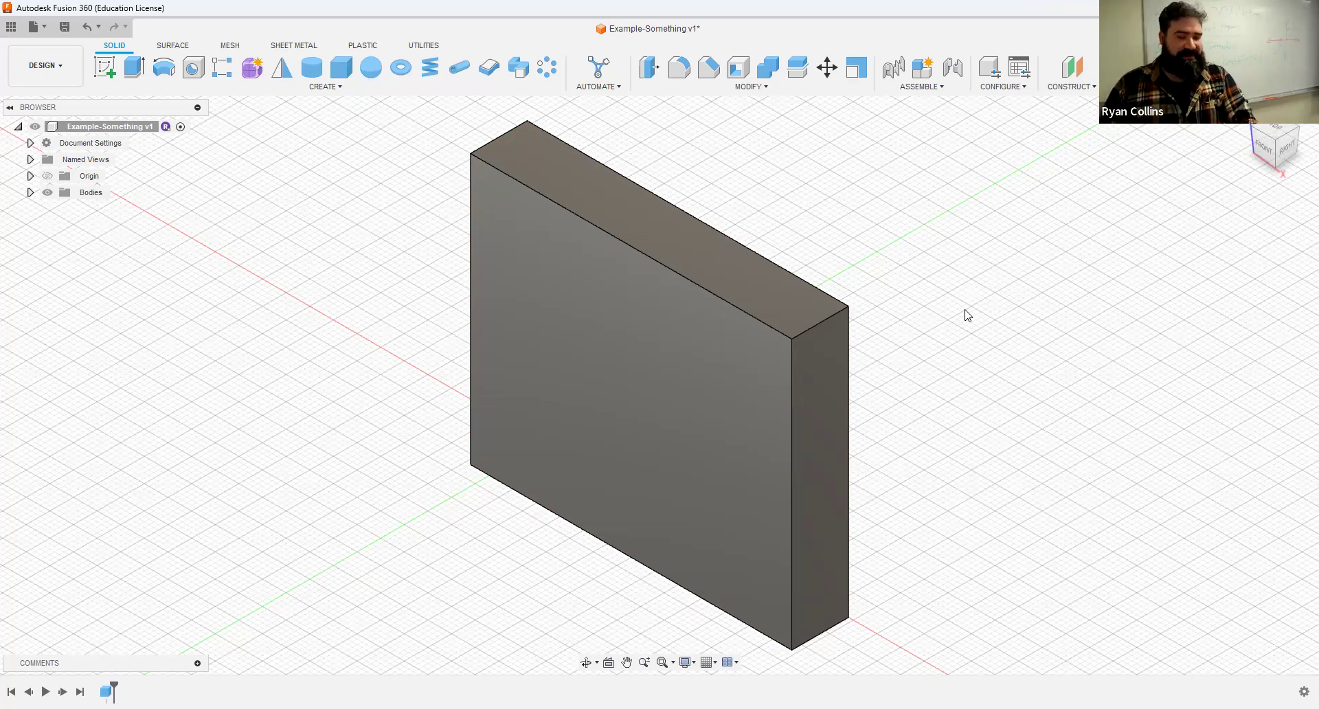
key("a")
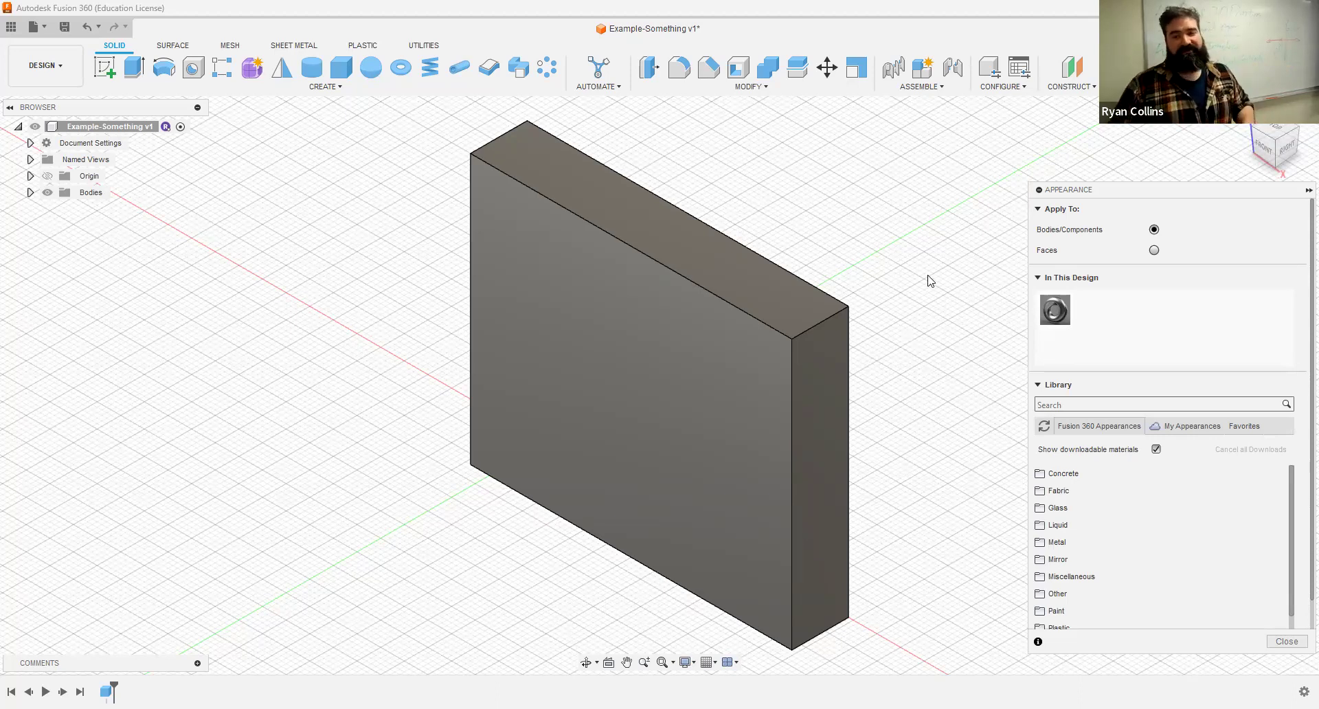
key("Escape")
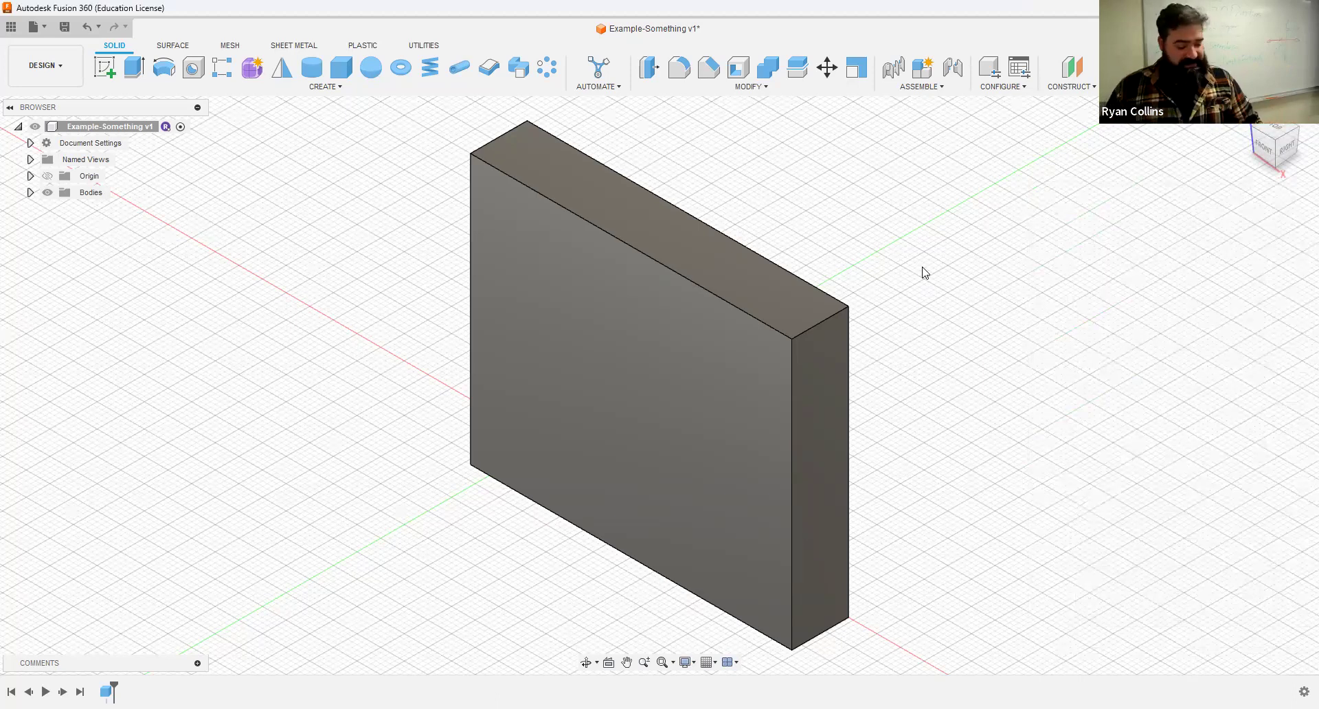
key("shift+n")
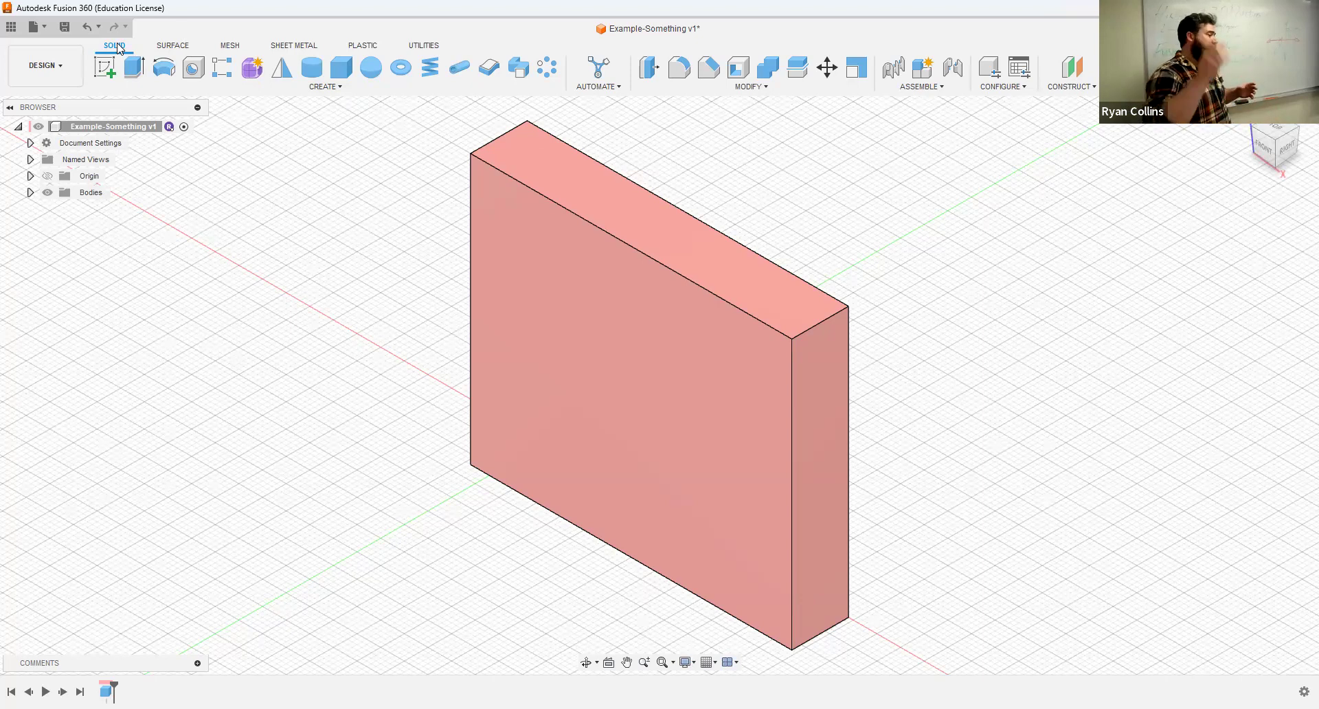
- Look at the surface tools and the available workspaces, stay in solid design, and dismiss the offline notice
left_click(173, 45)
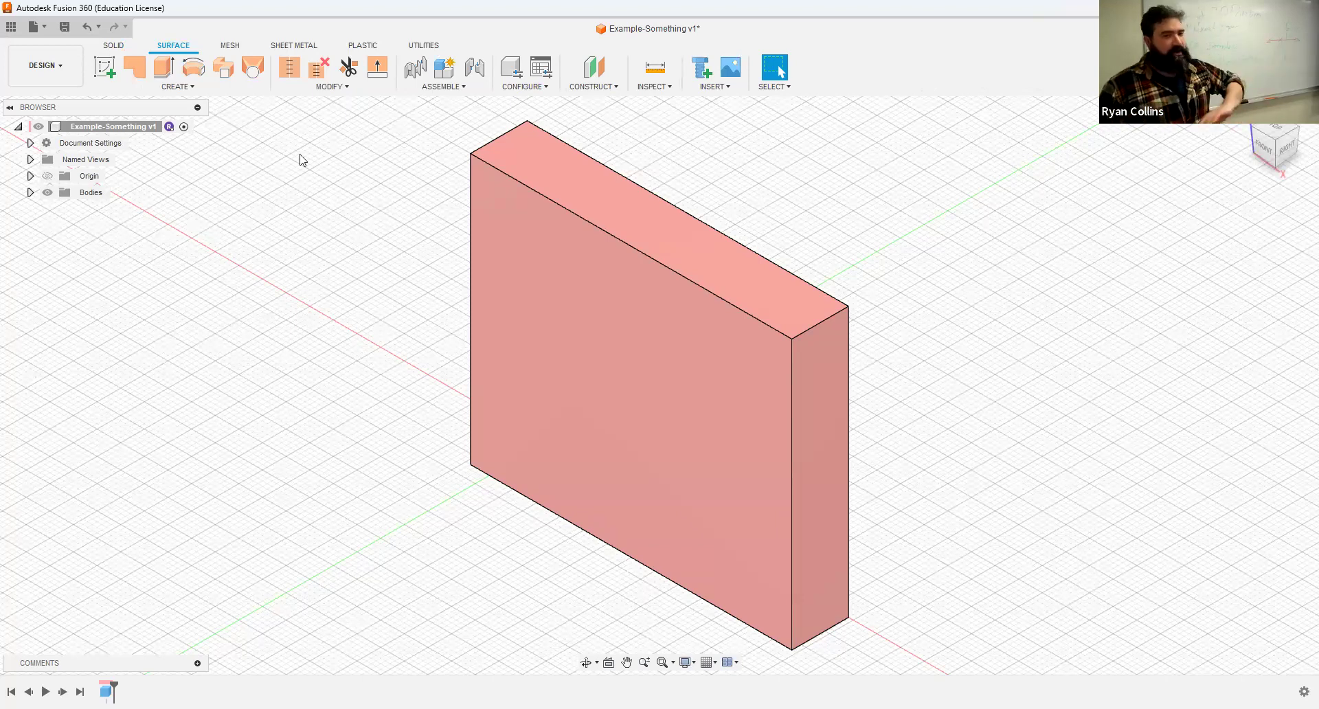
left_click(112, 47)
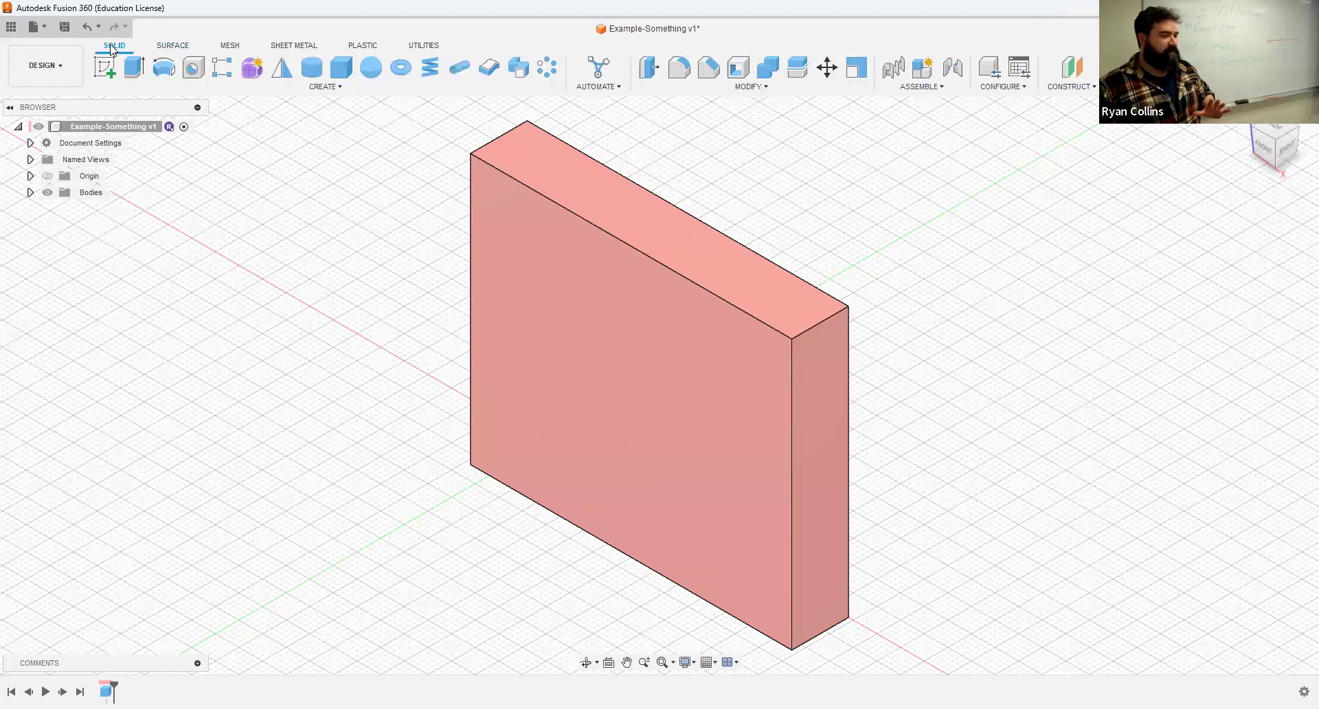
left_click(59, 68)
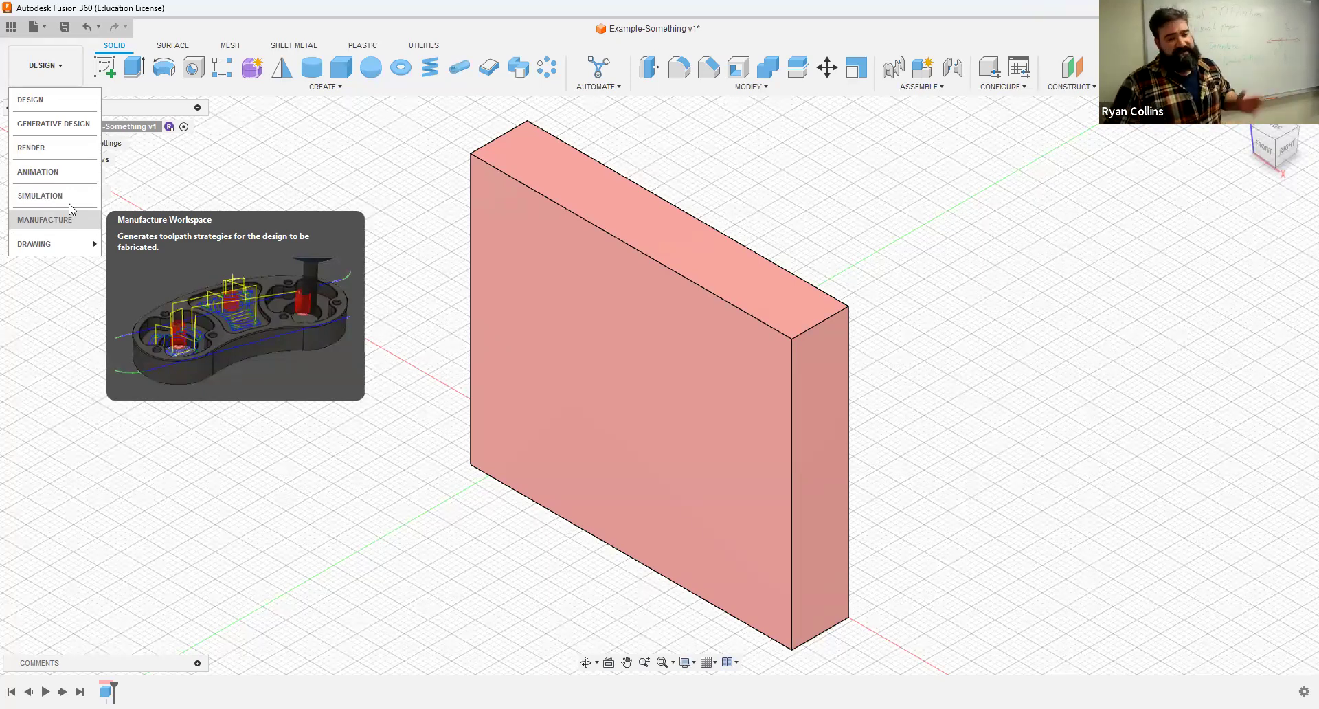
left_click(339, 175)
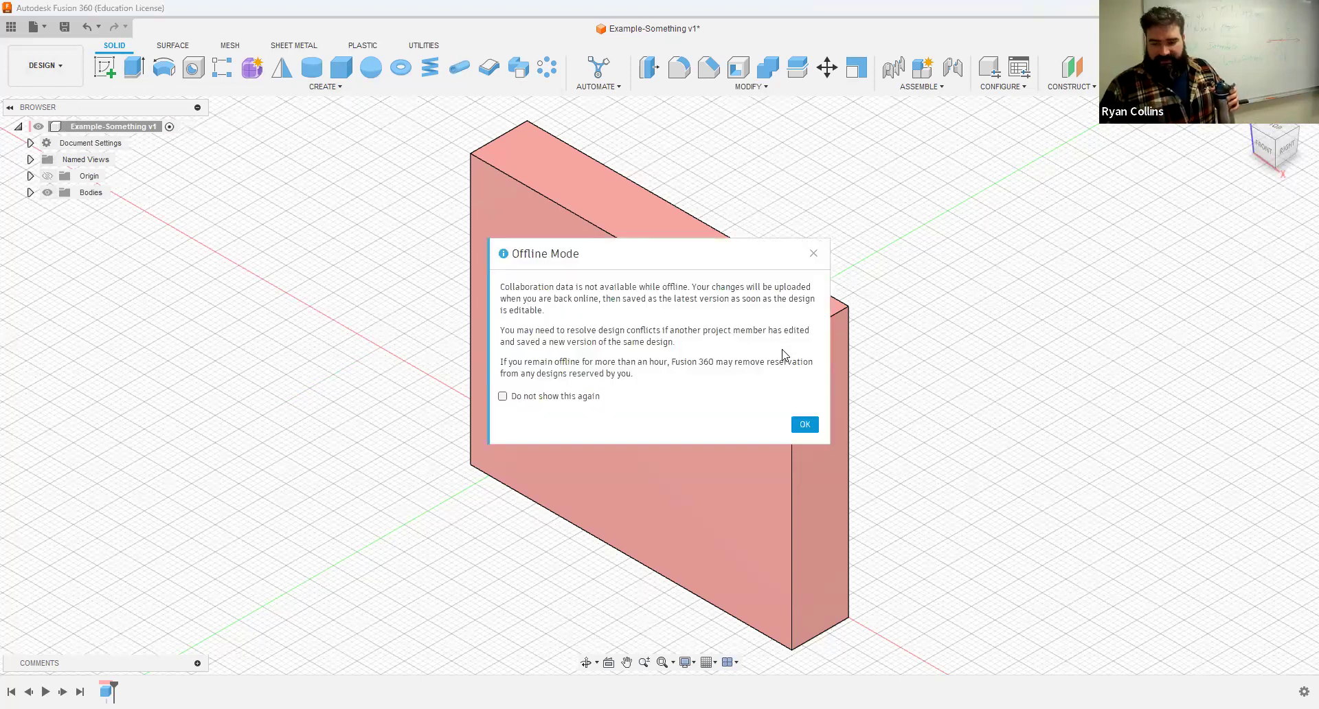
left_click(805, 425)
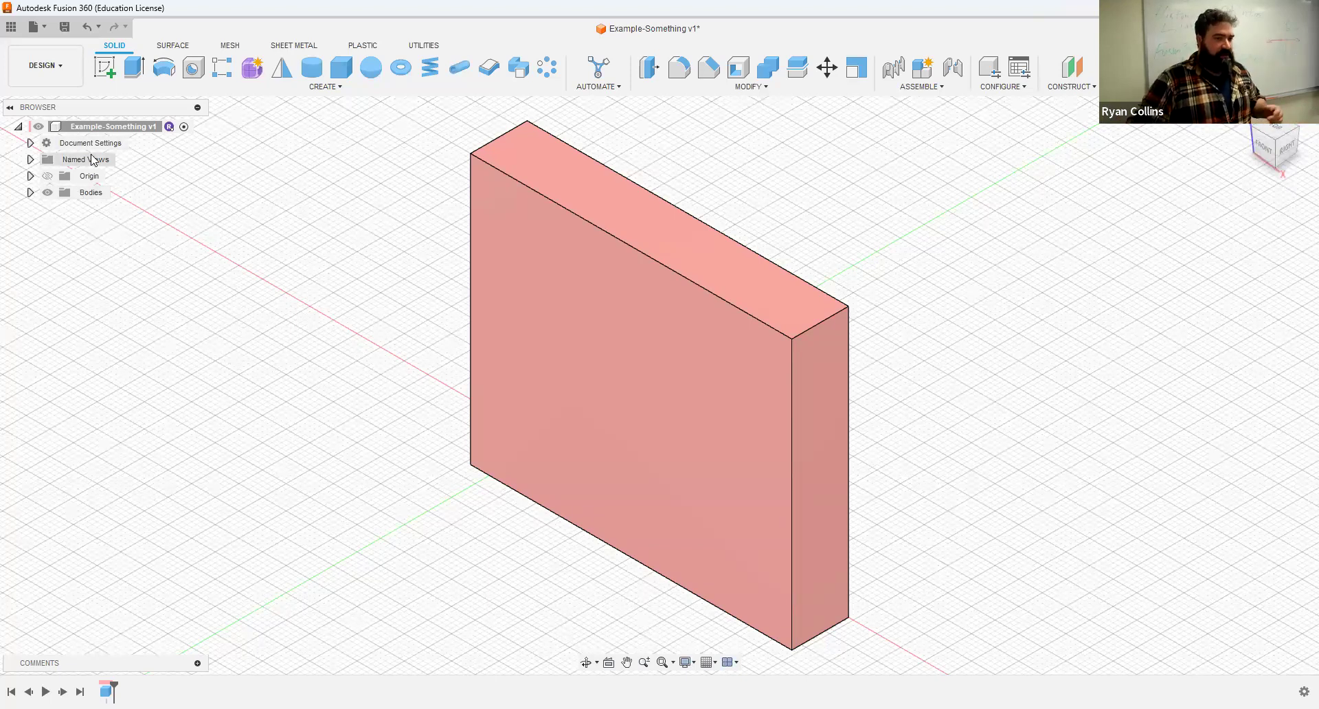
- Select the box's body in the expanded Bodies folder, show the origin and hide the bodies
left_click(30, 192)
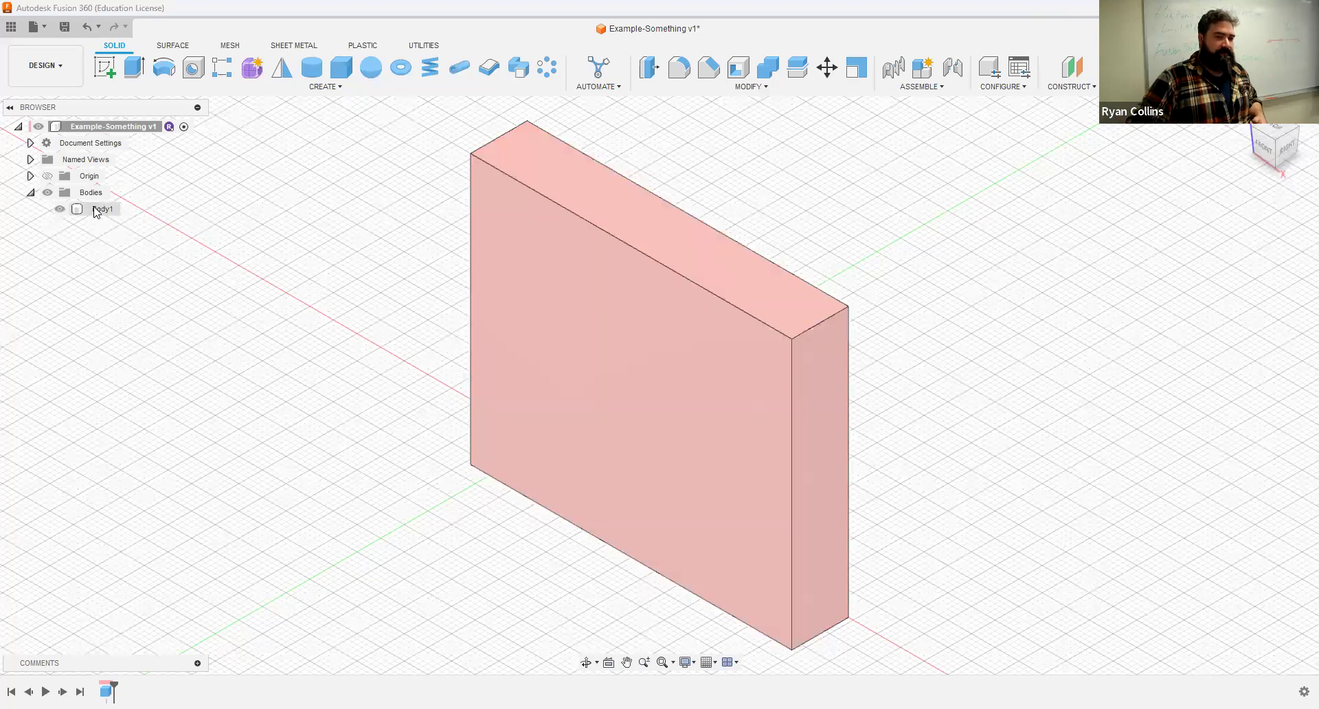
left_click(99, 209)
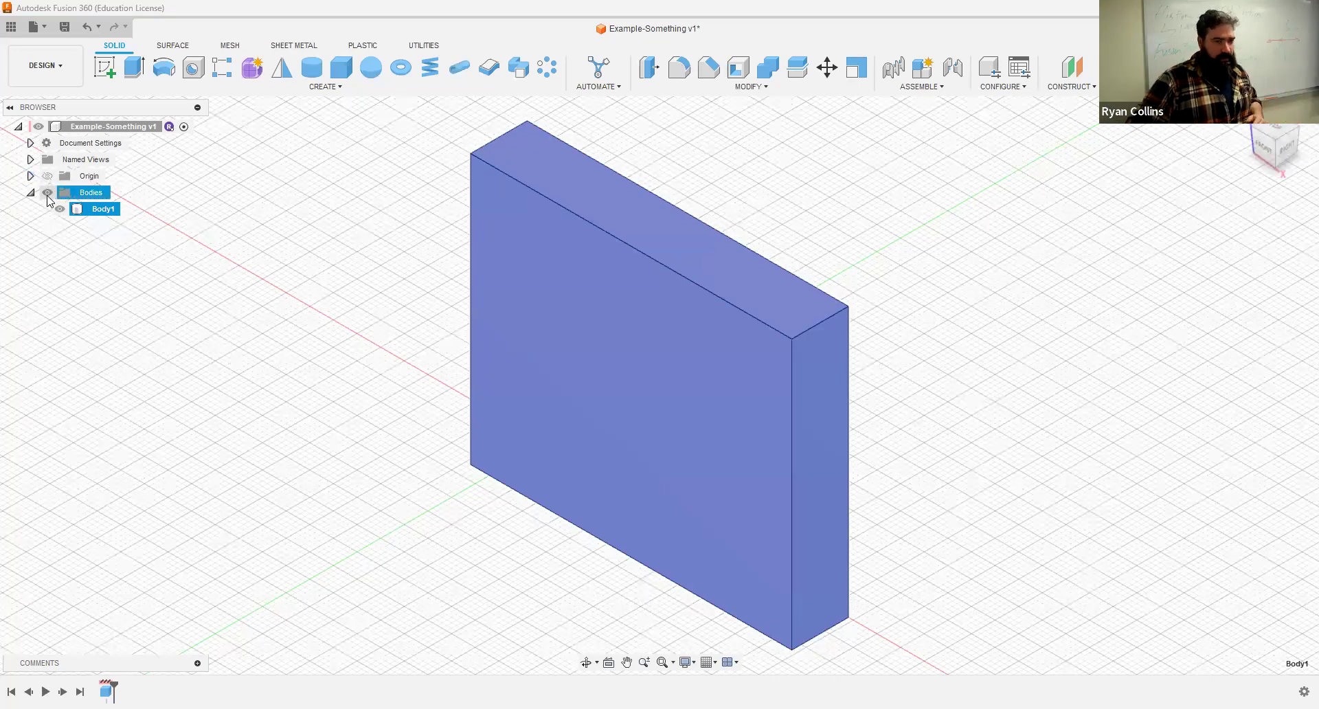
left_click(48, 177)
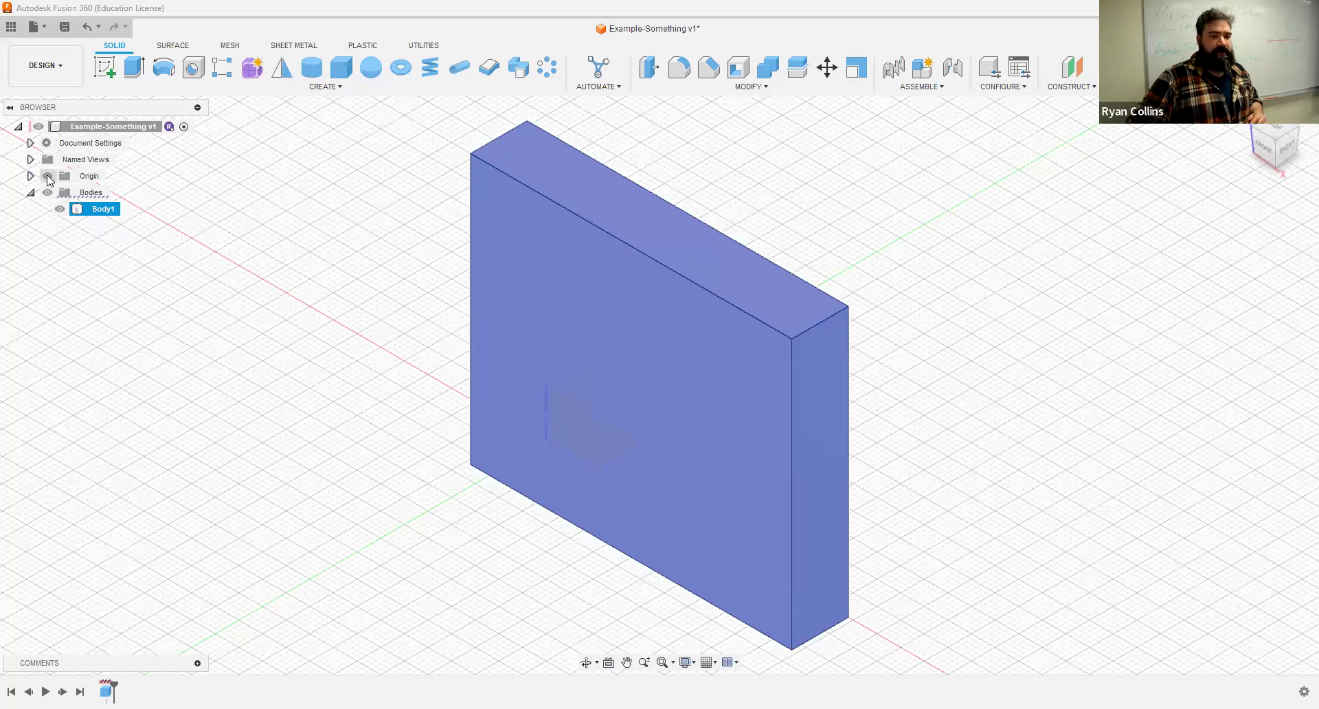
left_click(48, 192)
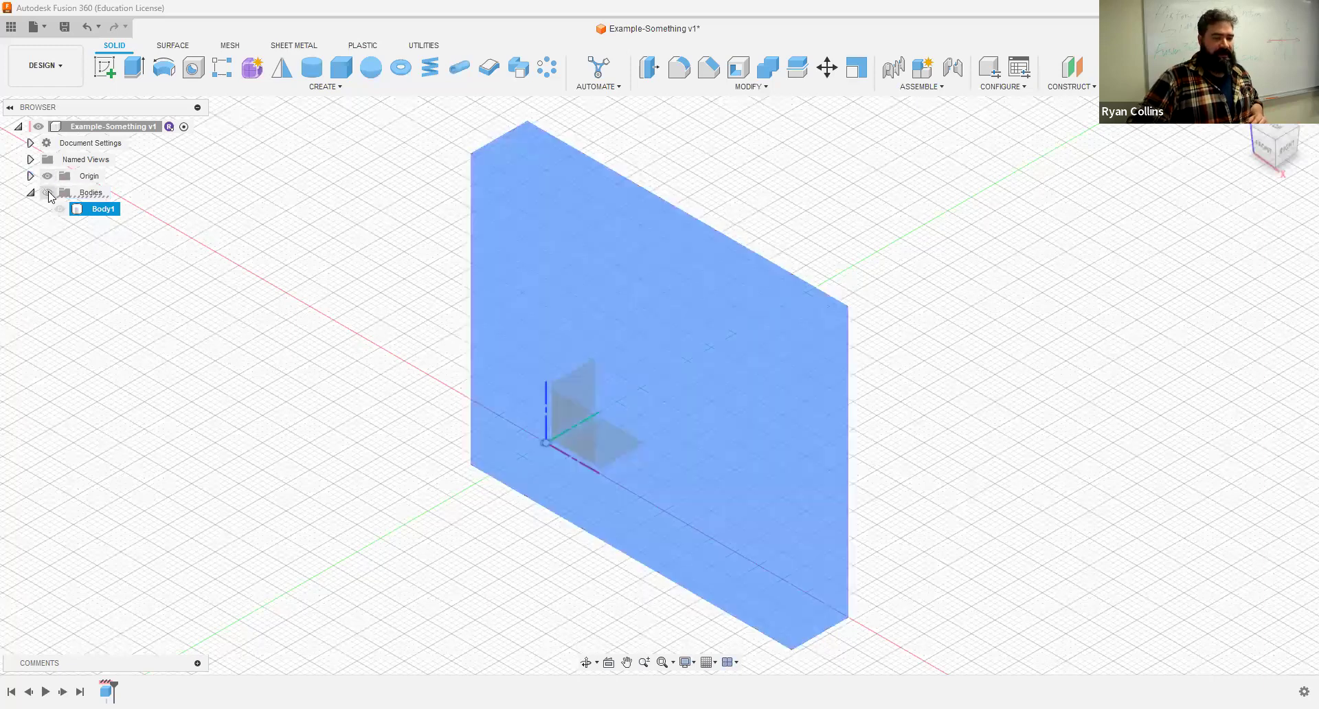
- Clear the body selection and look at the saved named views
left_click(113, 314)
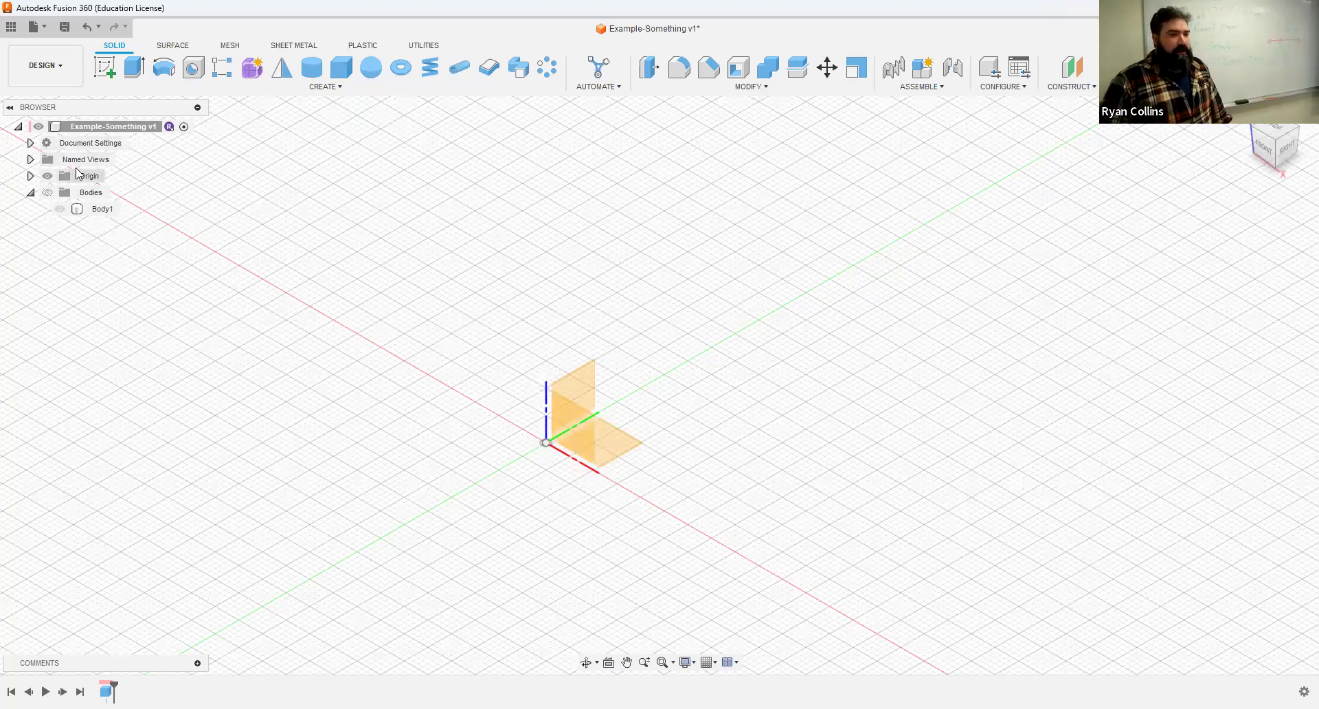
left_click(30, 159)
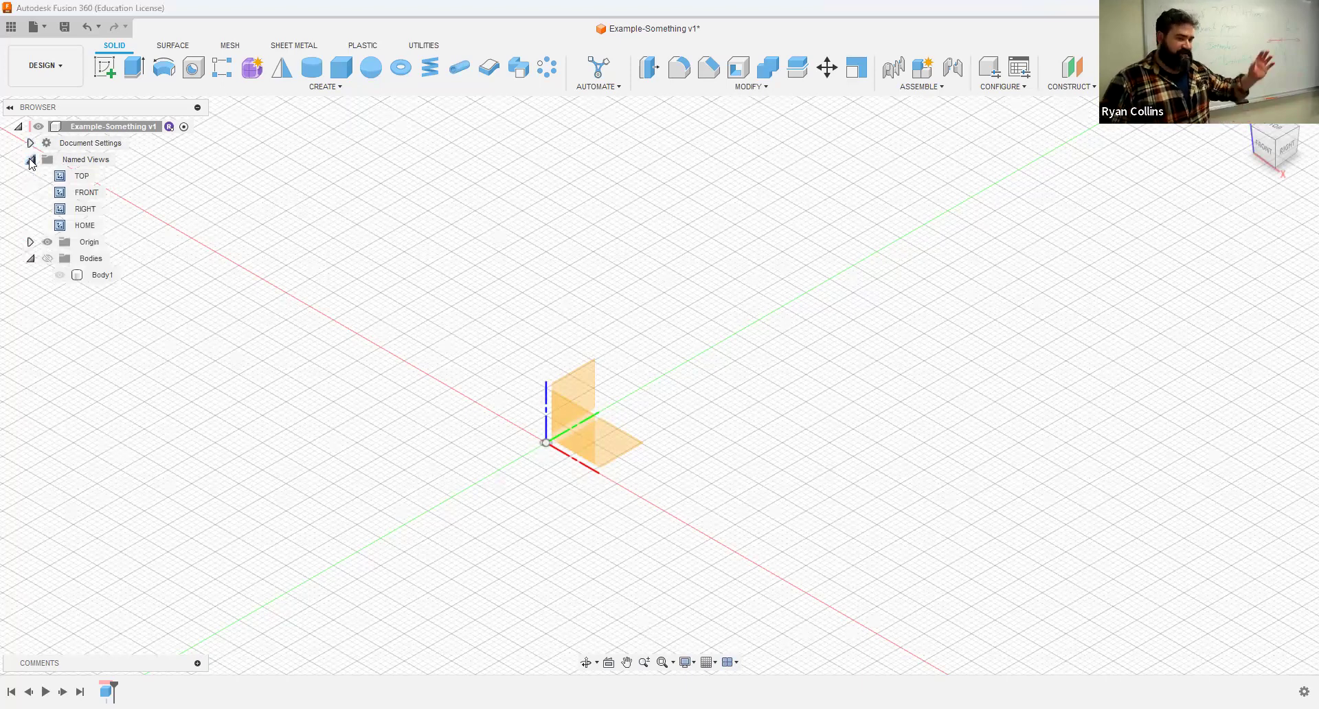
left_click(30, 161)
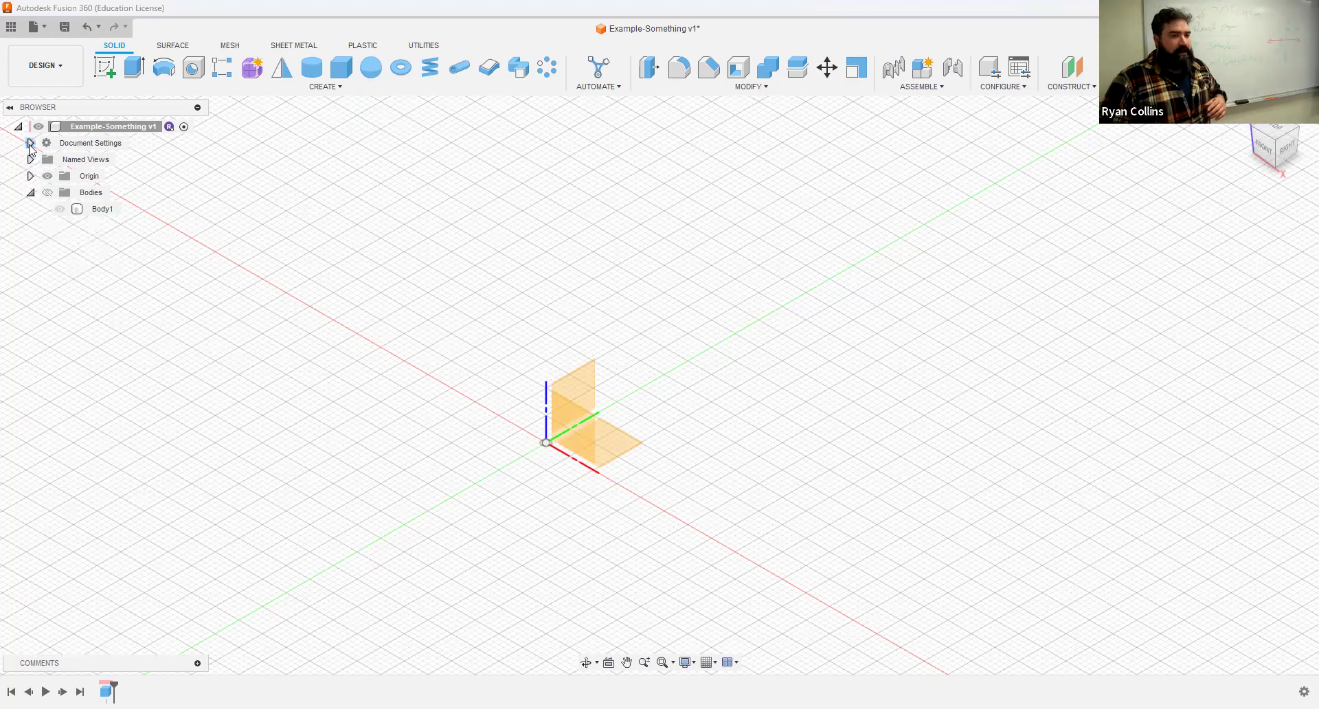
- Look through the available unit types for the document and cancel the unit change
left_click(30, 144)
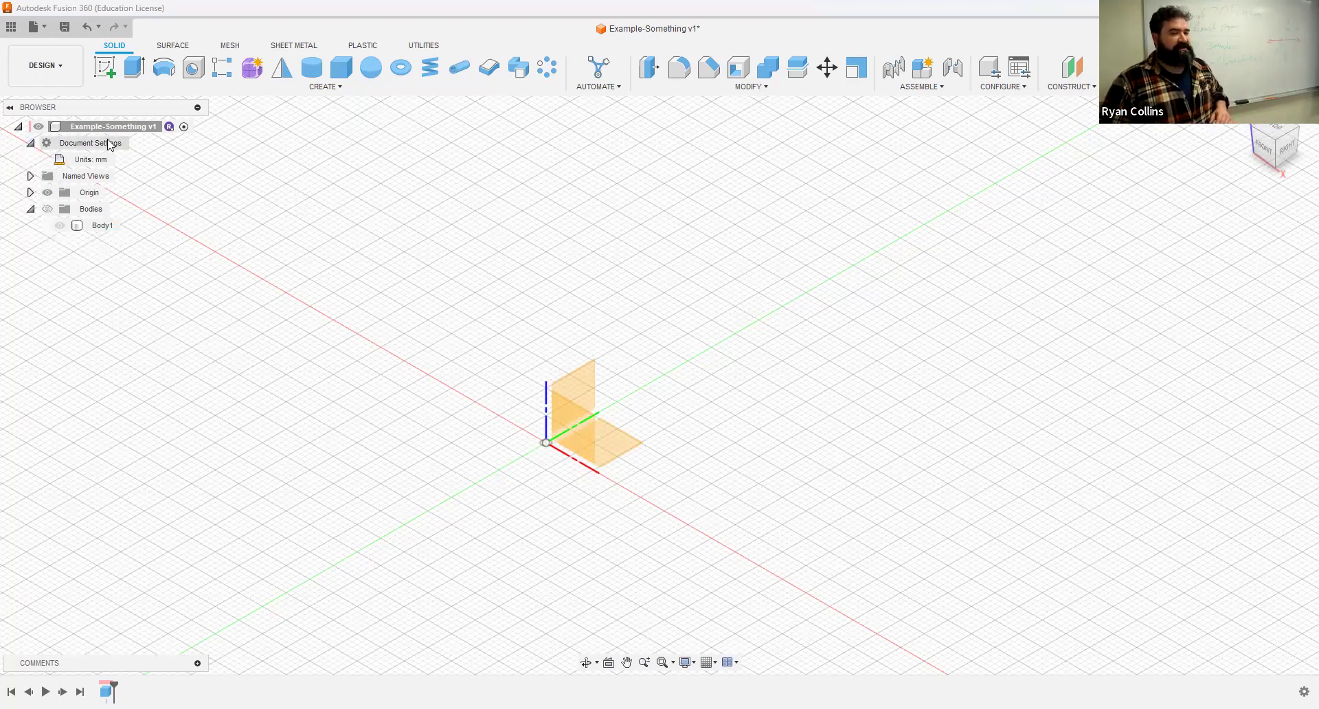
mouse_move(107, 164)
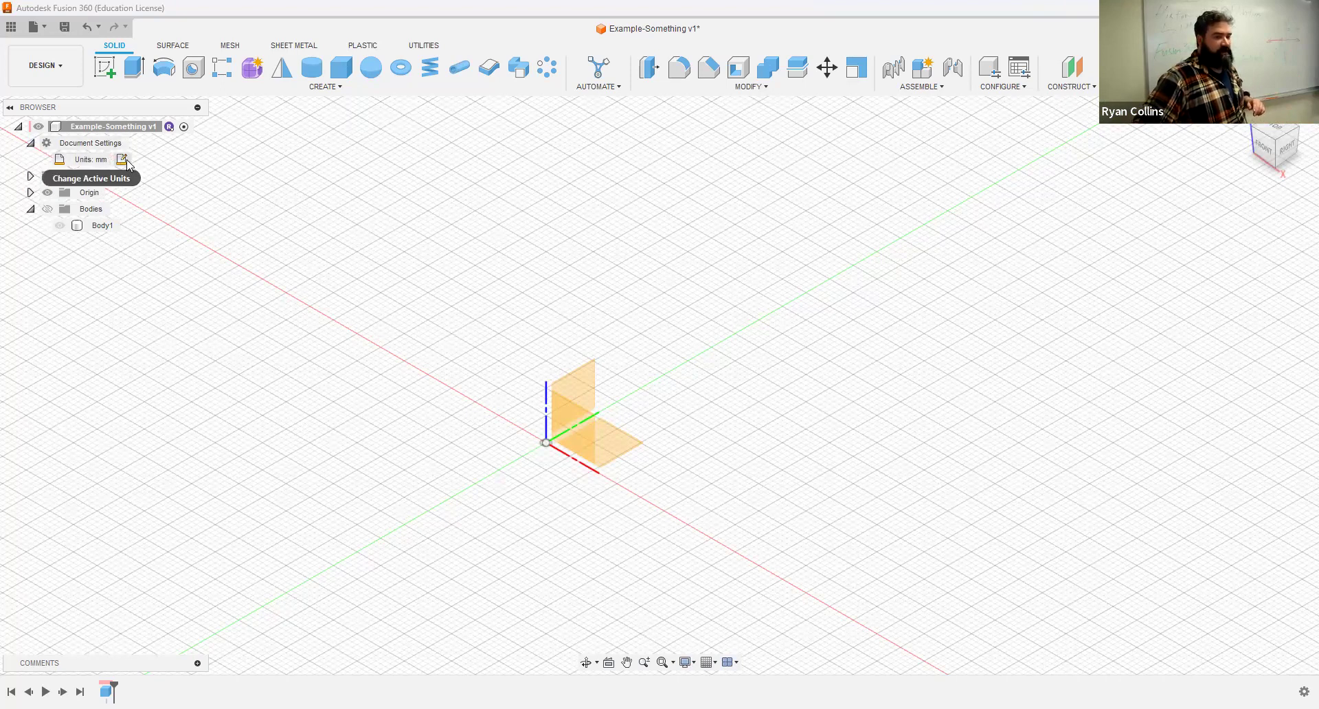
left_click(124, 160)
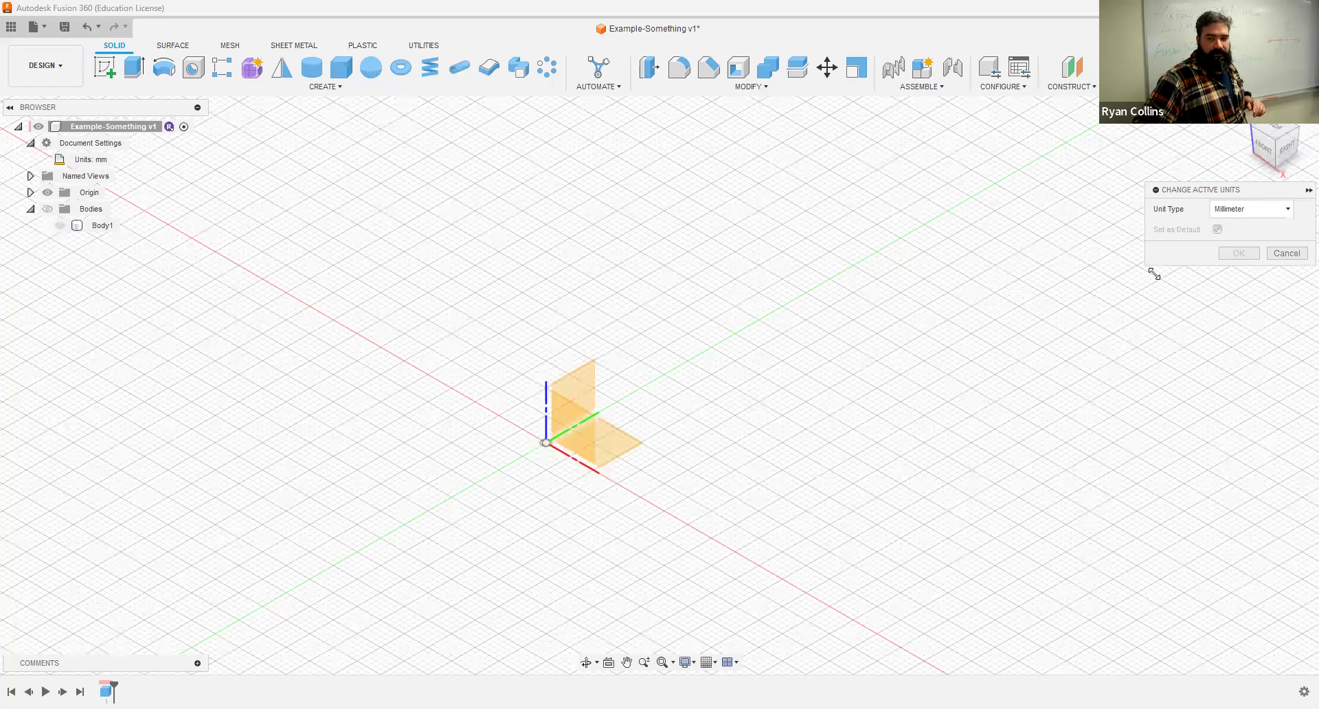
left_click(1250, 210)
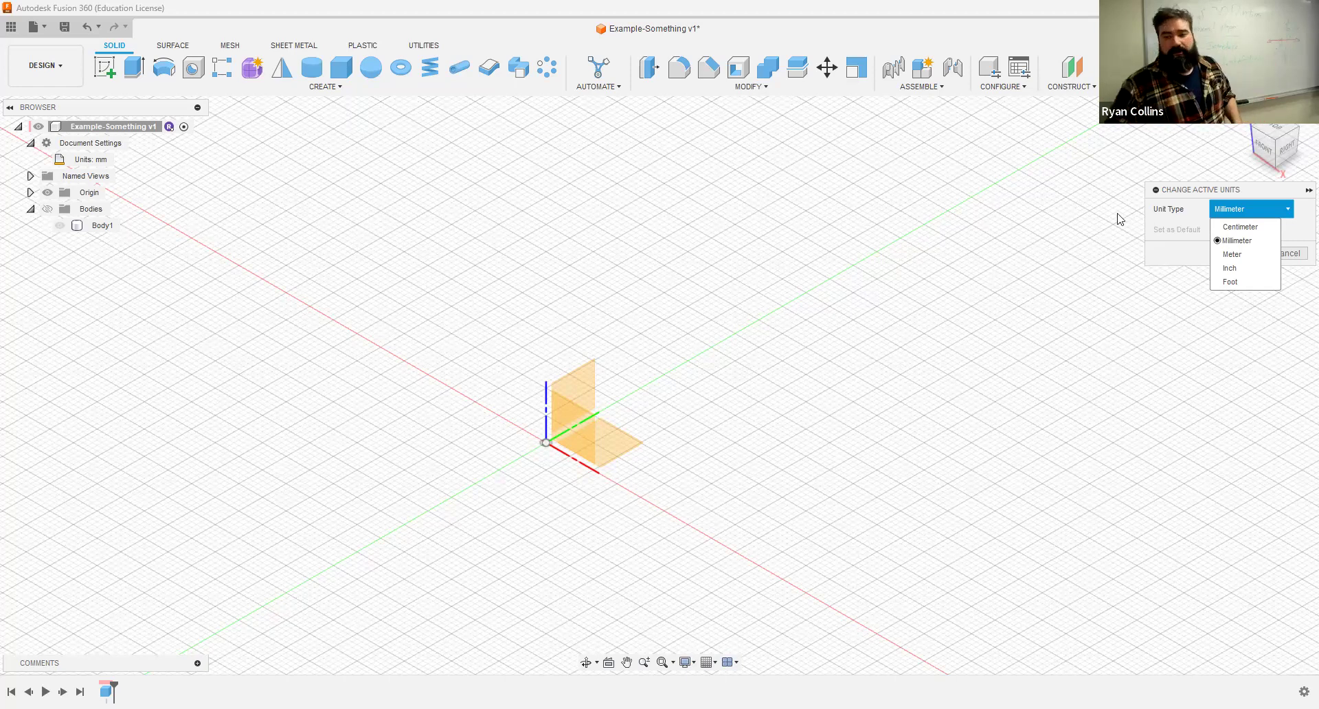
left_click(1053, 311)
left_click(1287, 254)
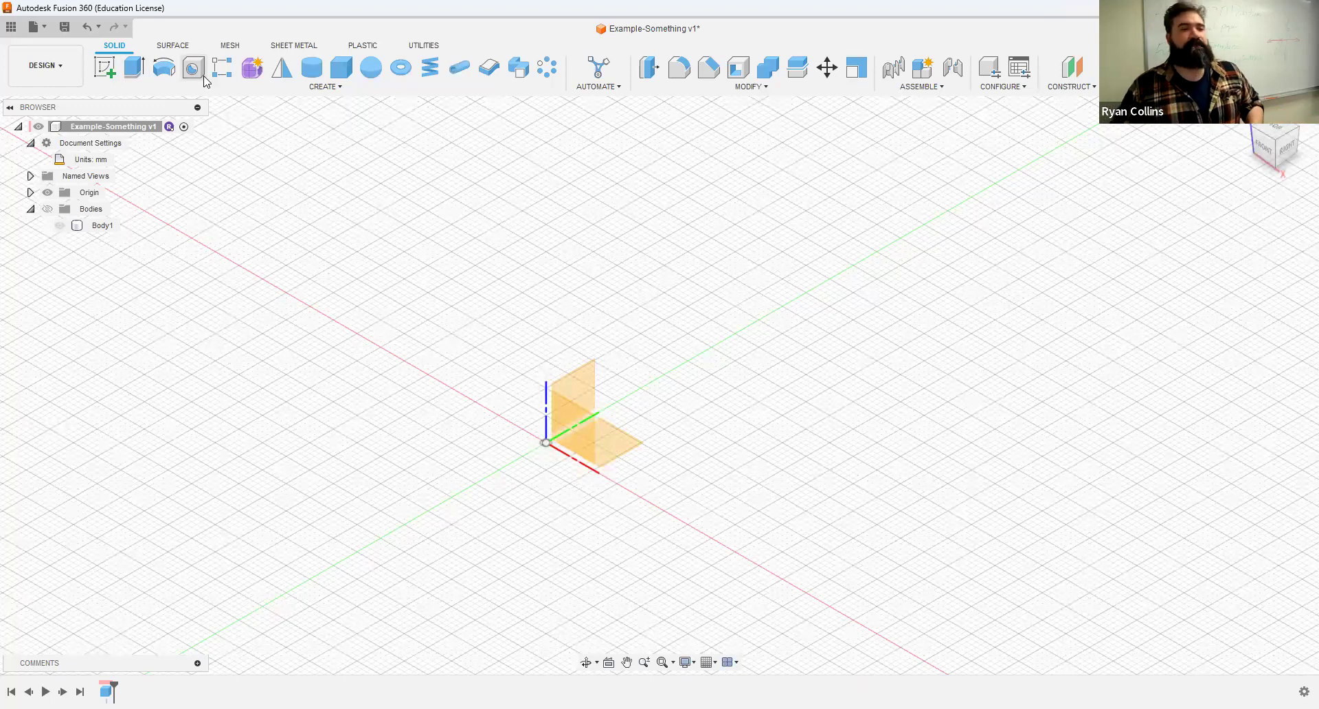
- Start a sketch on the horizontal origin plane and draw an open chain of connected lines around the origin
left_click(104, 69)
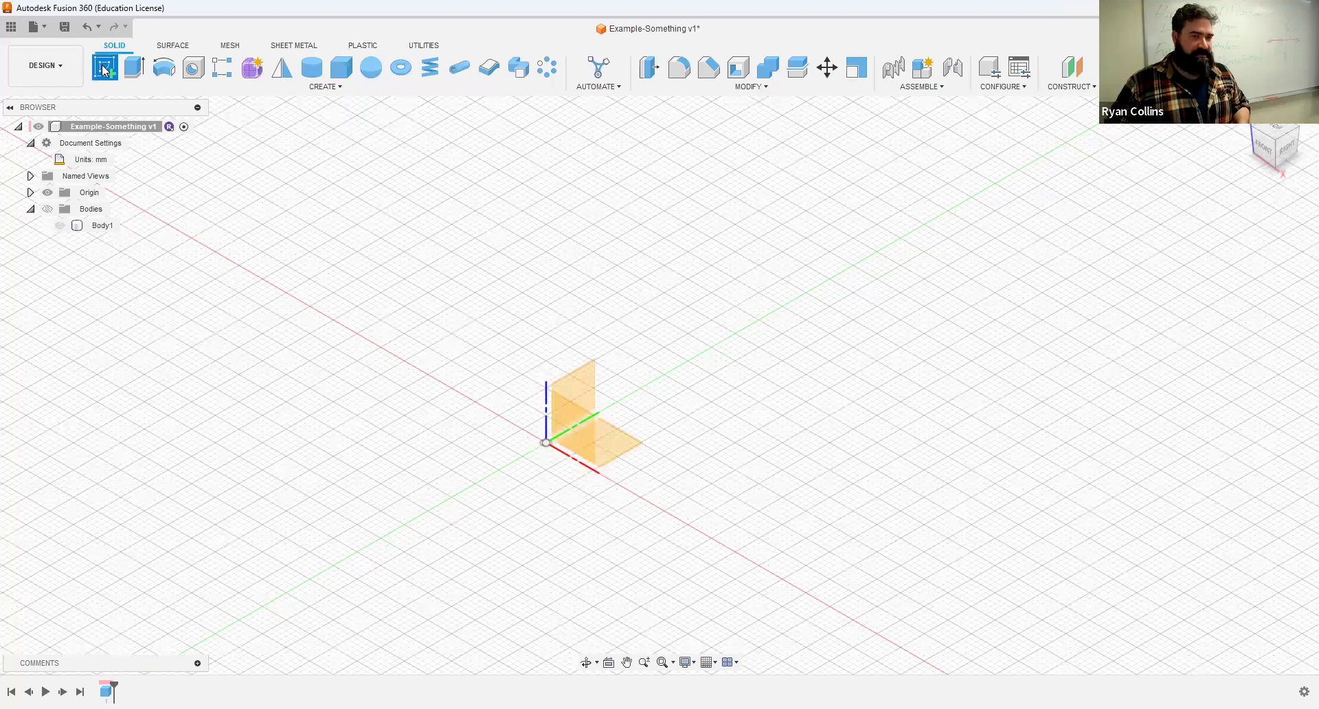
left_click(575, 393)
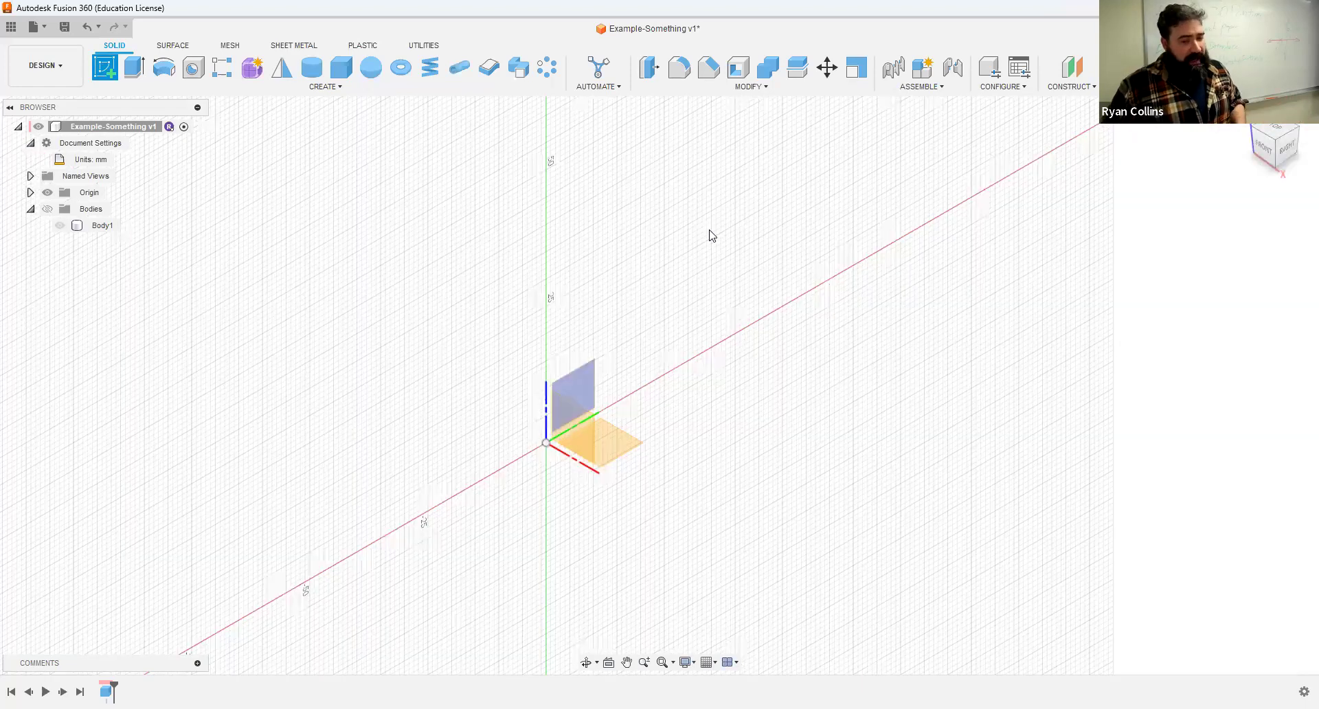
left_click(627, 456)
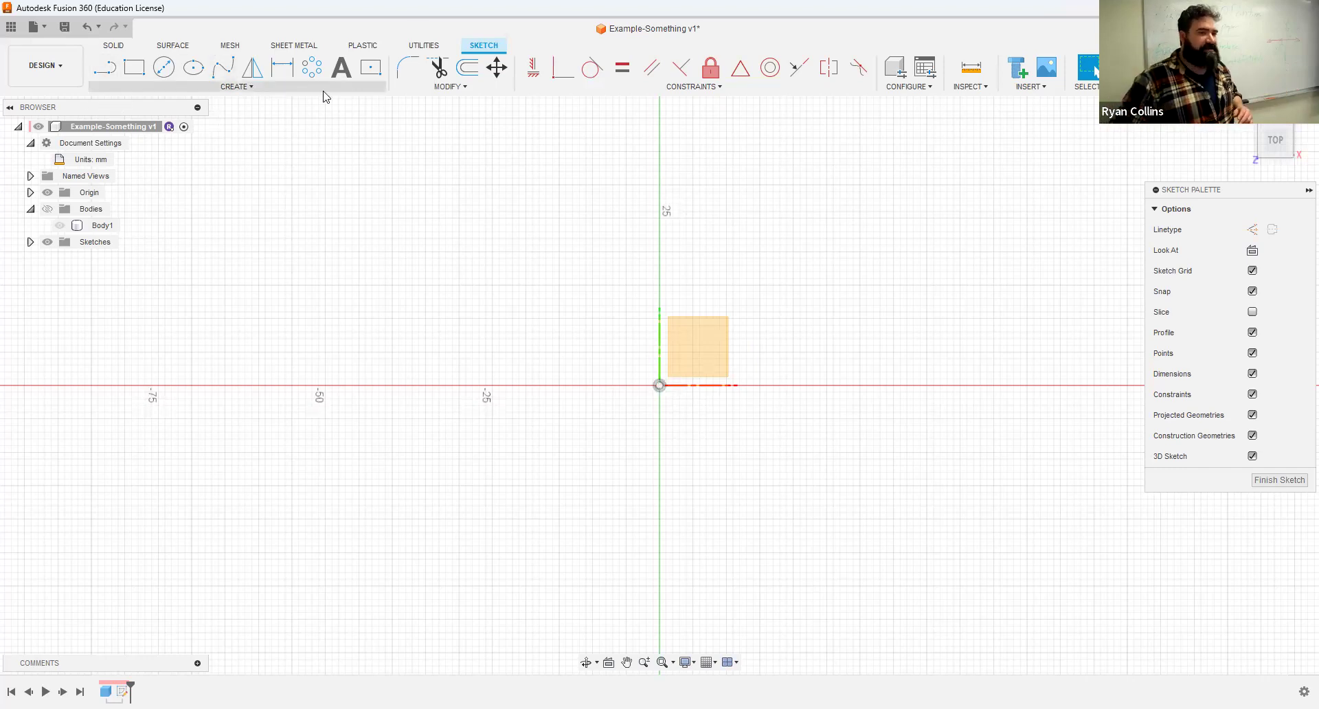
left_click(113, 70)
left_click(446, 284)
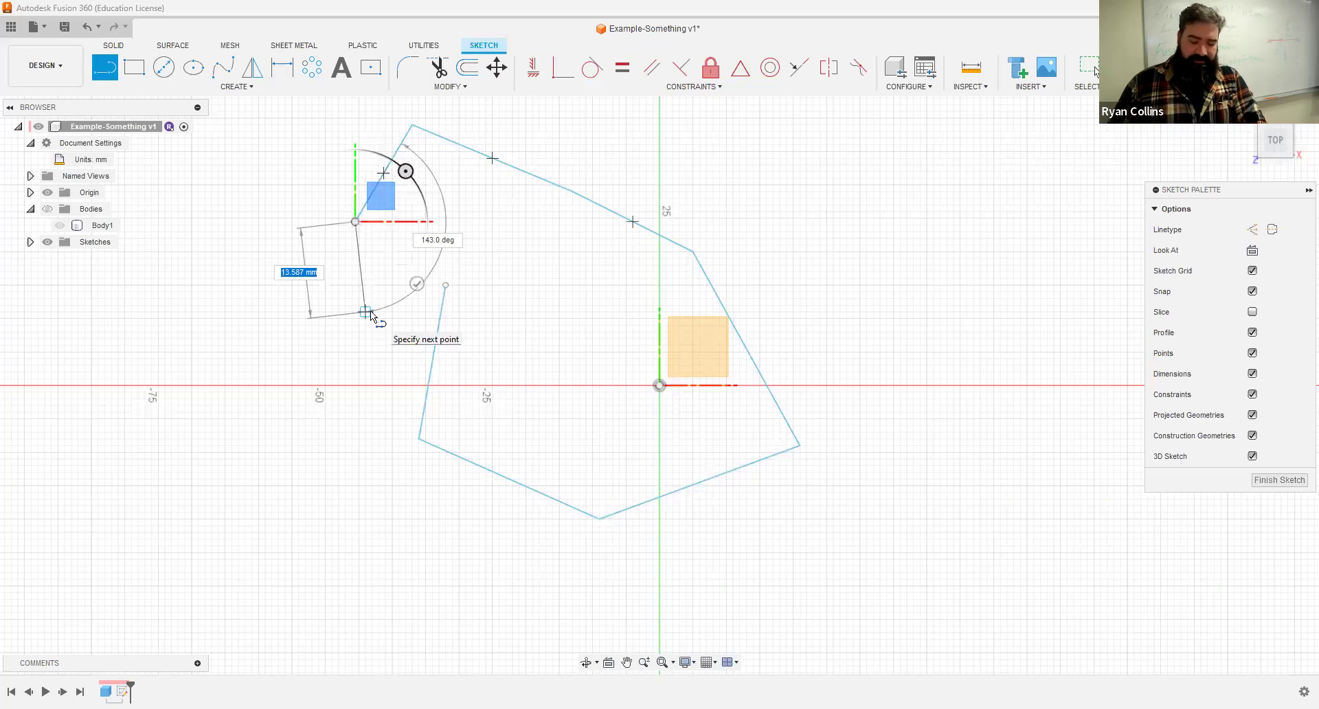
- Add a final line segment 14 mm long at 145 degrees to the previous segment and end the line chain
type("14")
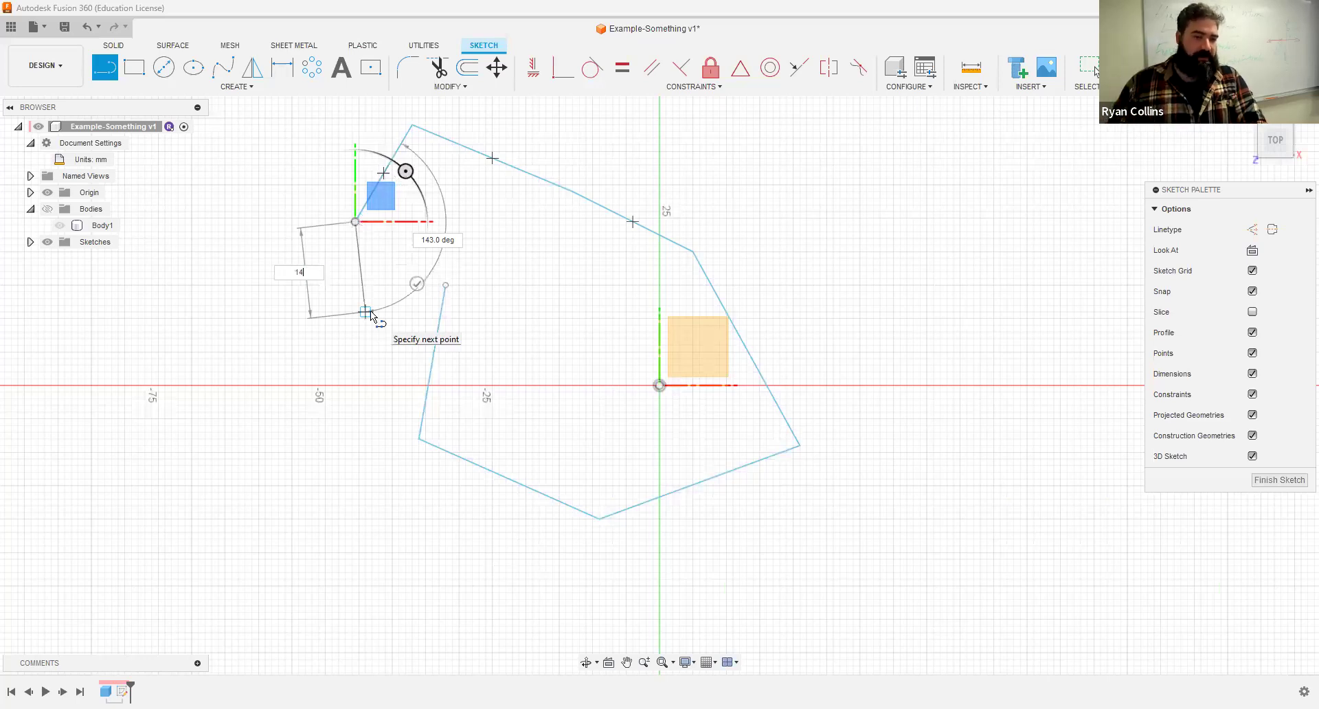
key("Tab")
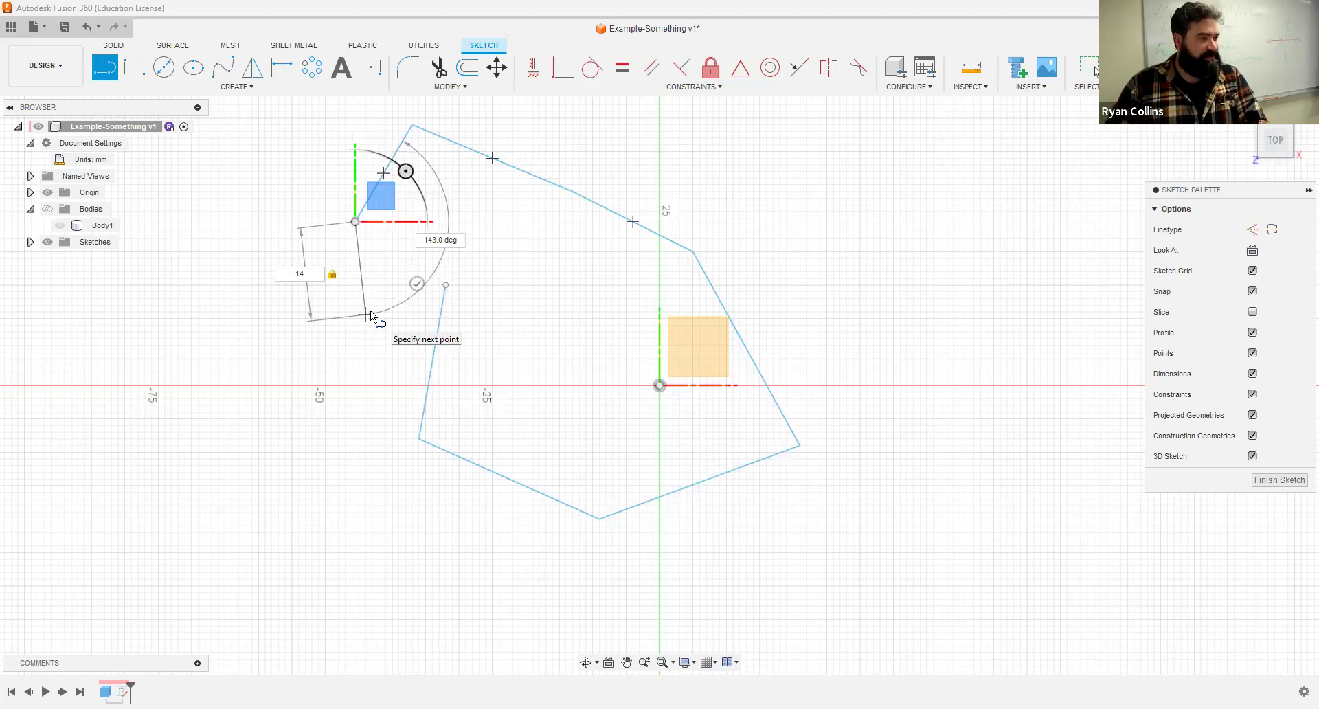
key("Tab")
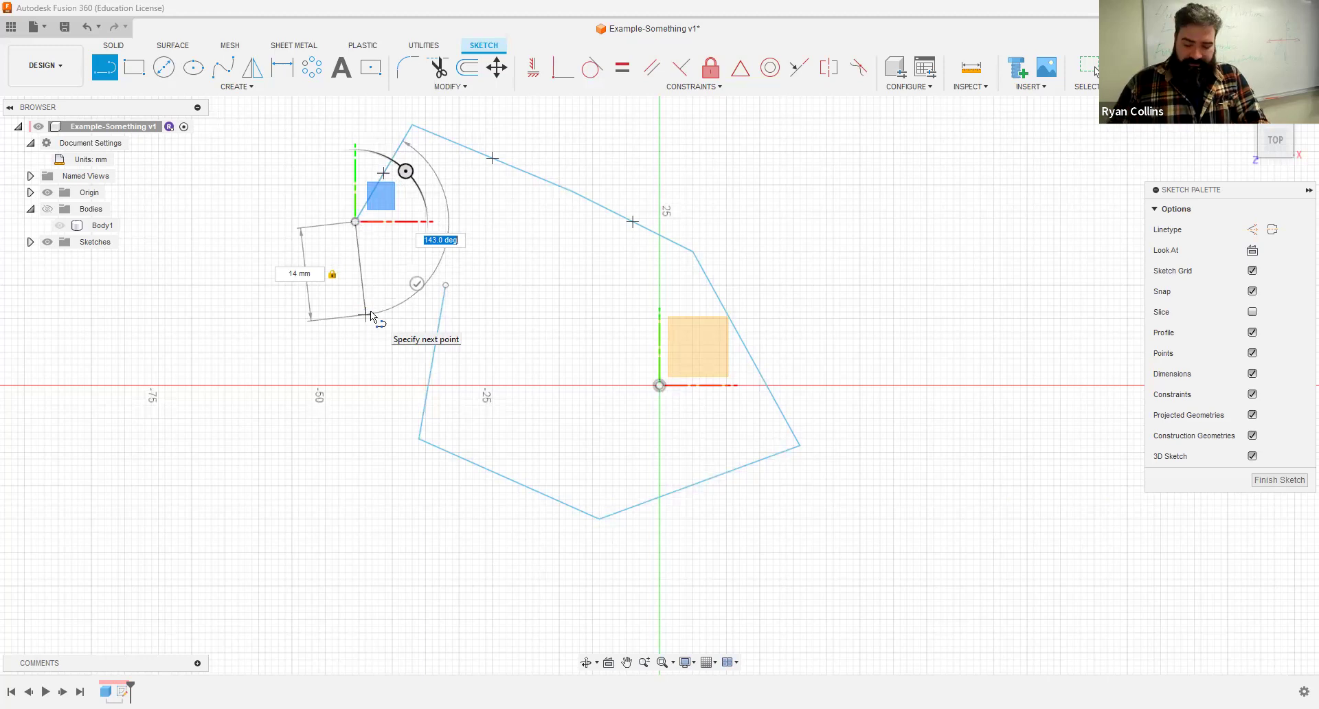
type("145")
key("Tab")
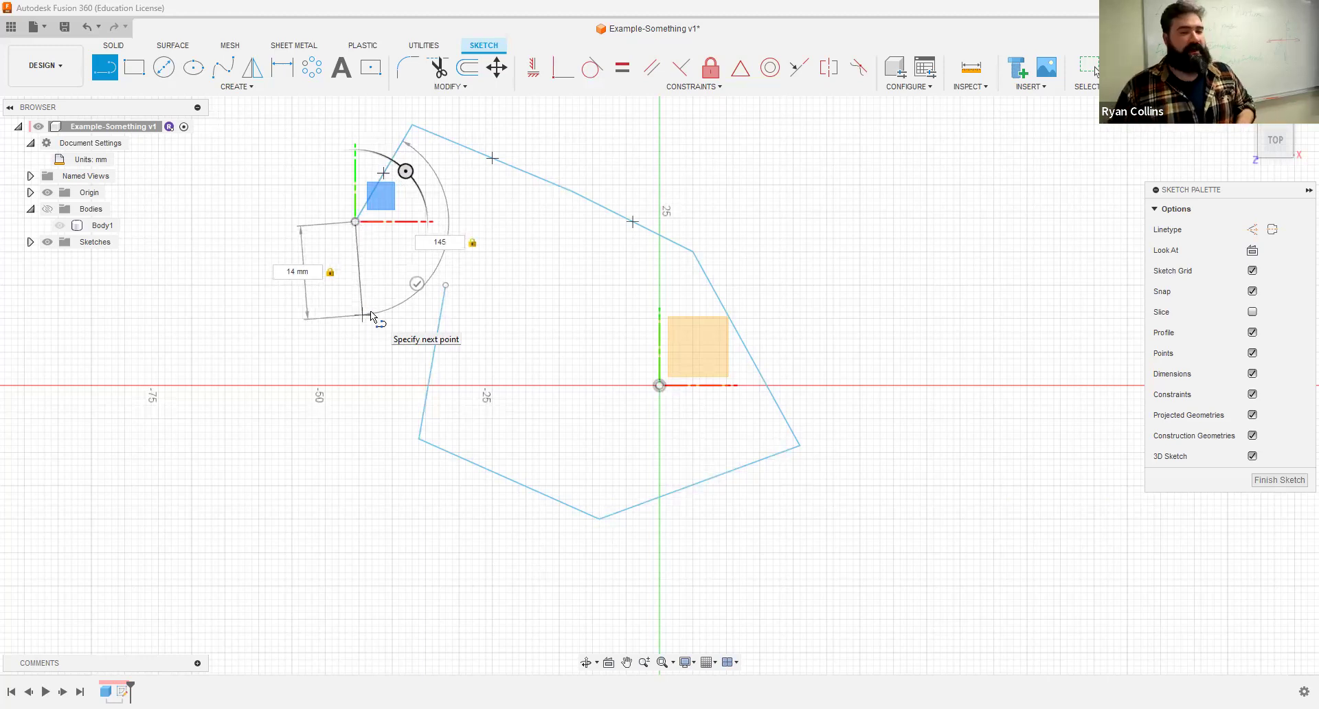
key("Return")
key("Escape")
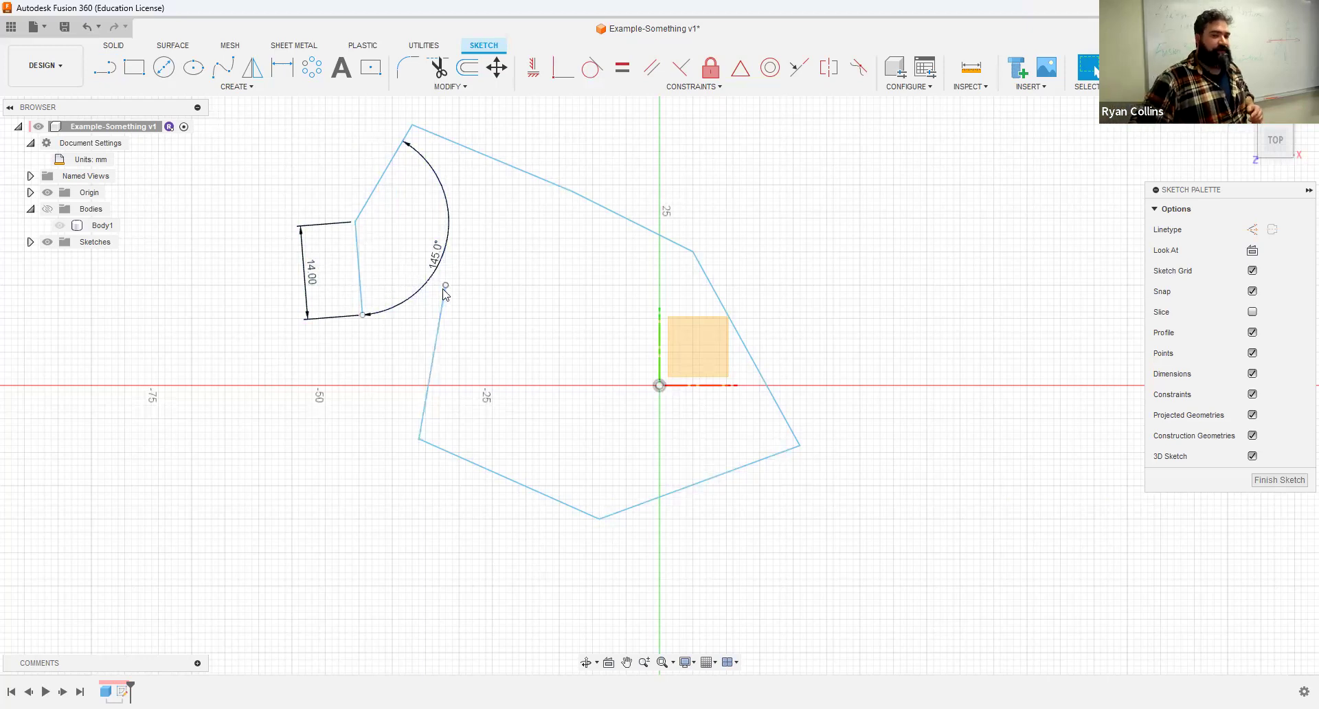
- Move the chain's loose line end onto the endpoint of the 14 mm segment to close the profile
left_click(442, 320)
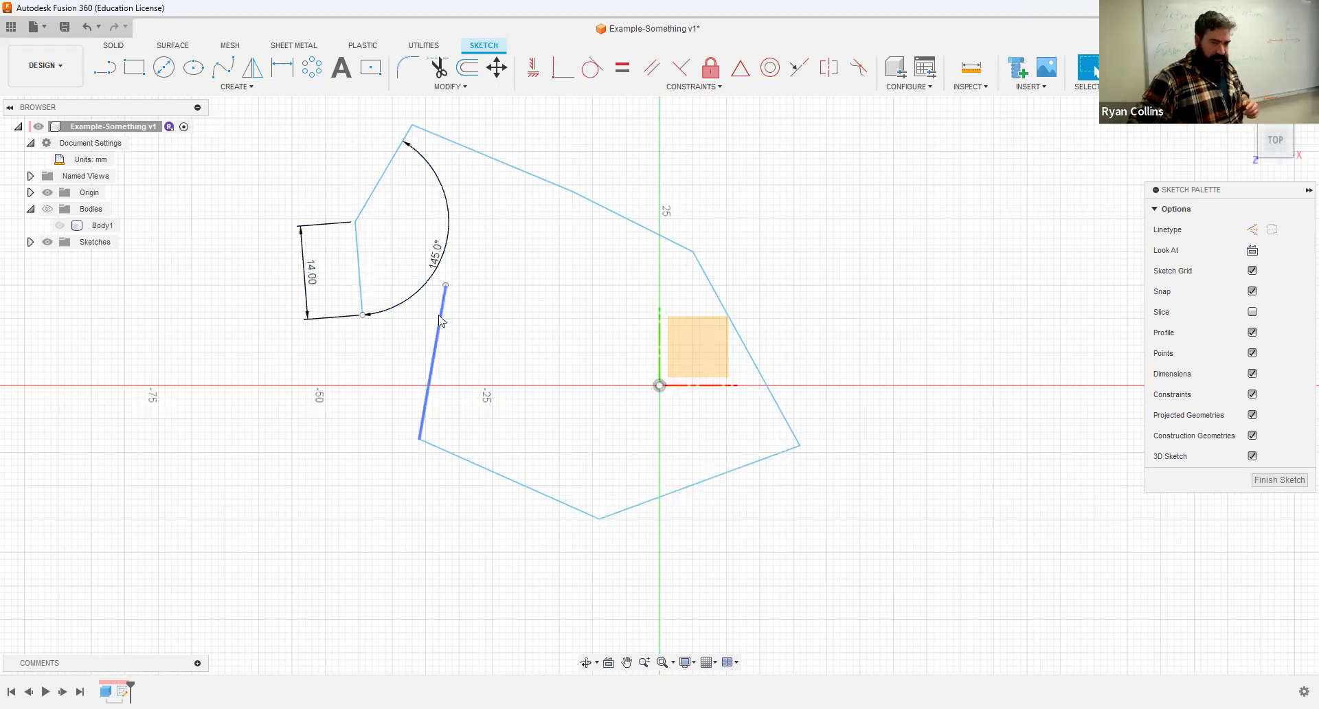
left_click_drag(441, 320, 303, 382)
mouse_move(385, 387)
left_mouse_down()
mouse_move(390, 359)
mouse_move(268, 352)
mouse_move(568, 383)
mouse_move(267, 338)
mouse_move(542, 412)
mouse_move(296, 371)
mouse_move(455, 391)
mouse_move(483, 374)
mouse_move(482, 358)
mouse_move(357, 379)
mouse_move(446, 357)
mouse_move(340, 344)
mouse_move(370, 330)
mouse_move(362, 314)
left_mouse_up()
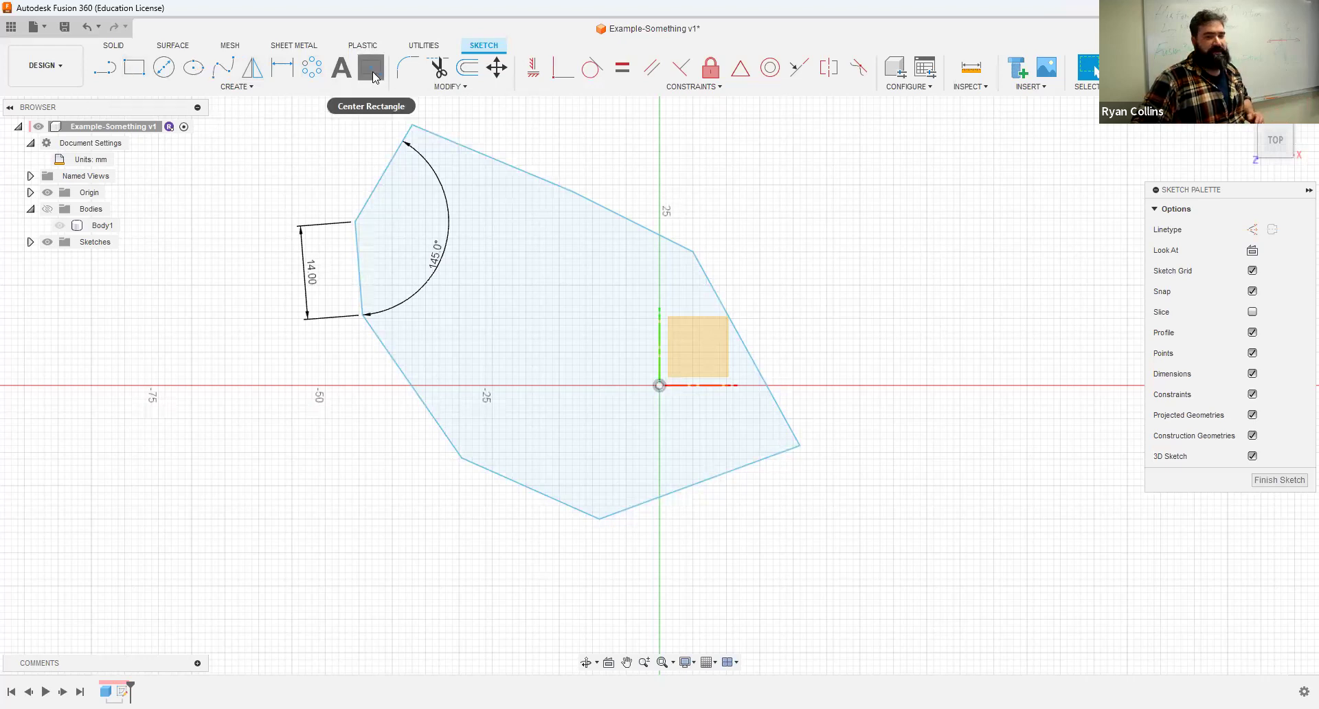
- Place the Center Rectangle tool beside the 2-Point Rectangle tool, and pin the 3-Point Rectangle to the sketch shortcuts only
left_click_drag(214, 71, 153, 68)
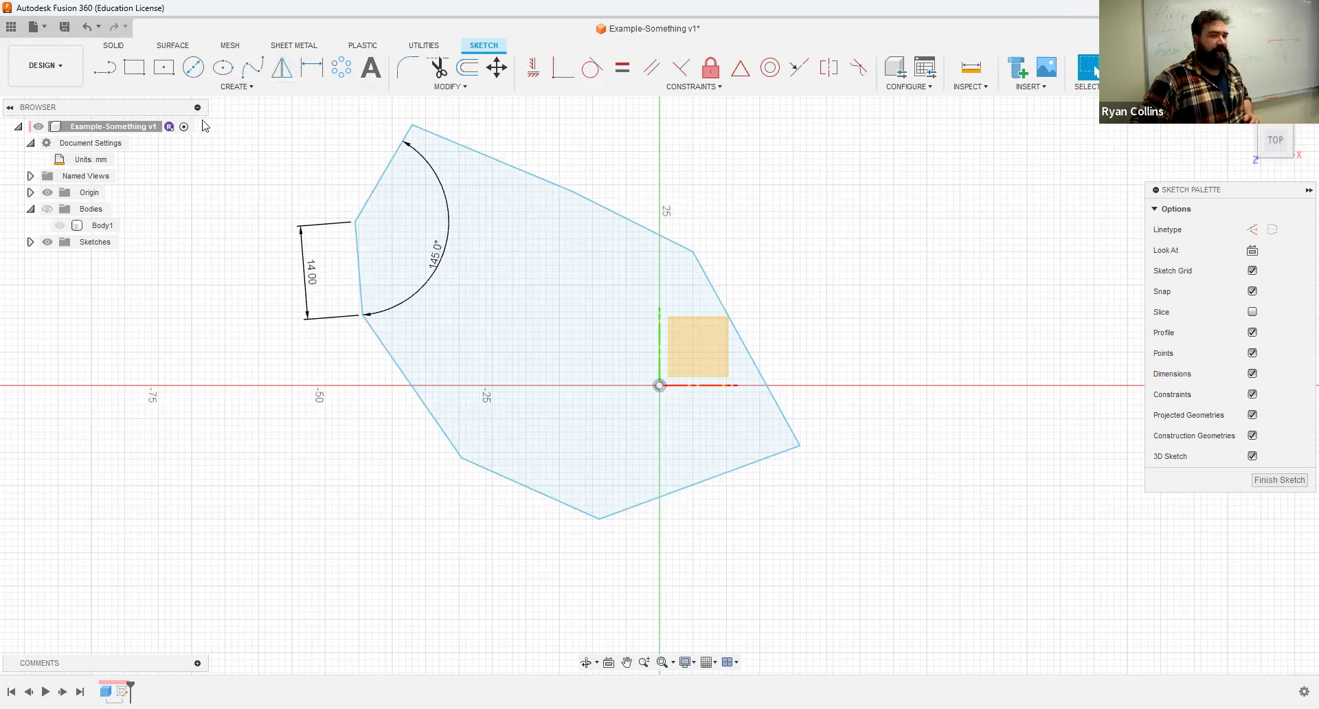
left_click(221, 87)
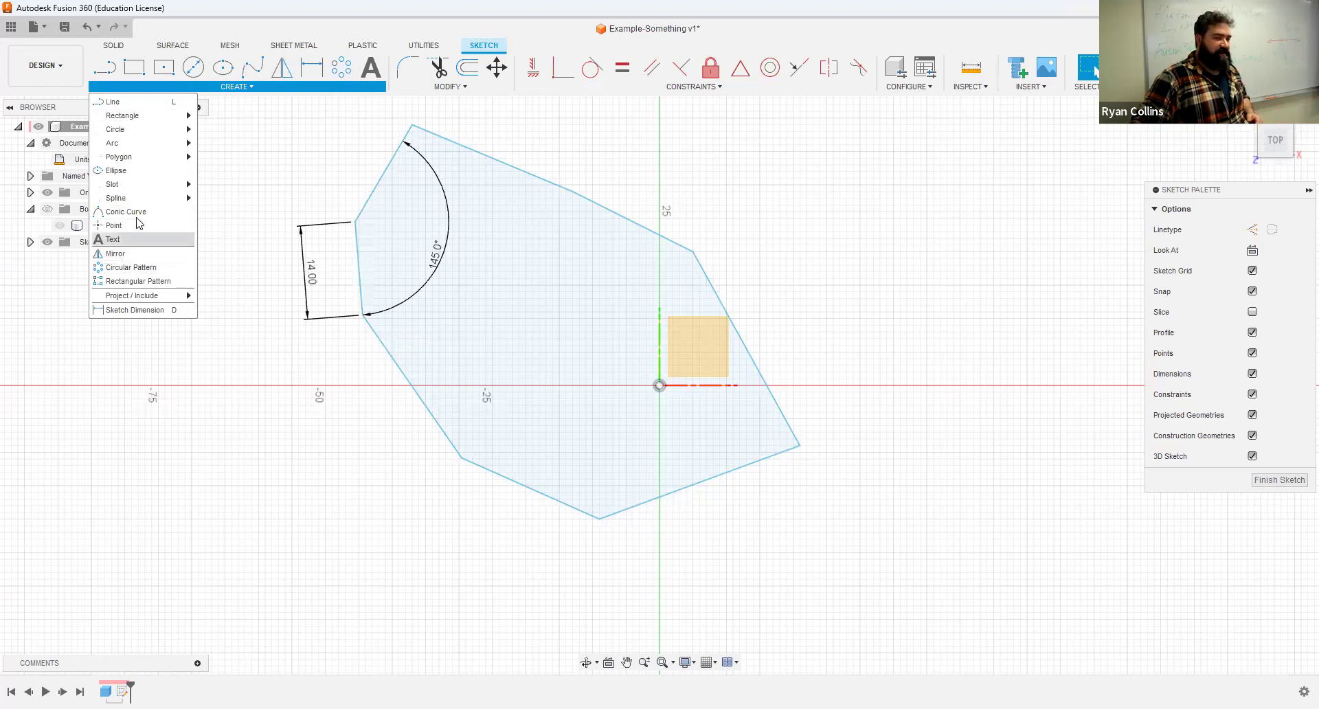
mouse_move(143, 115)
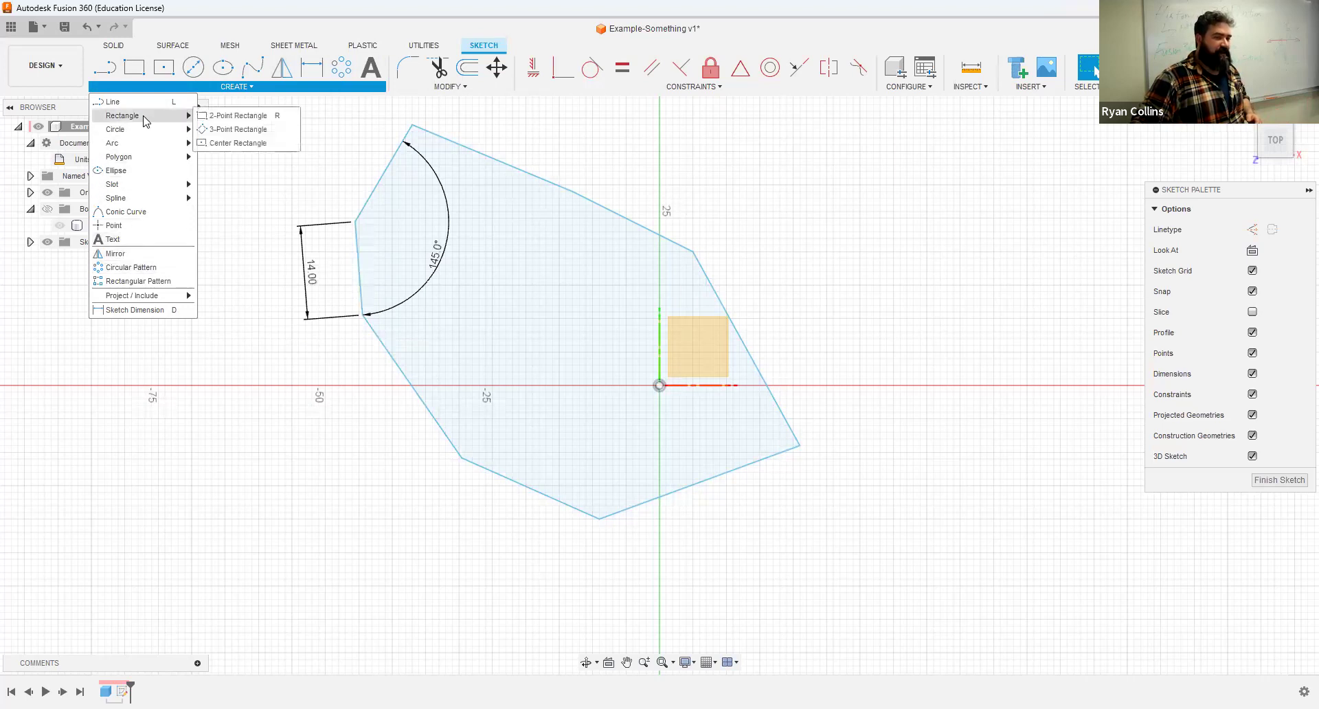
left_click(290, 131)
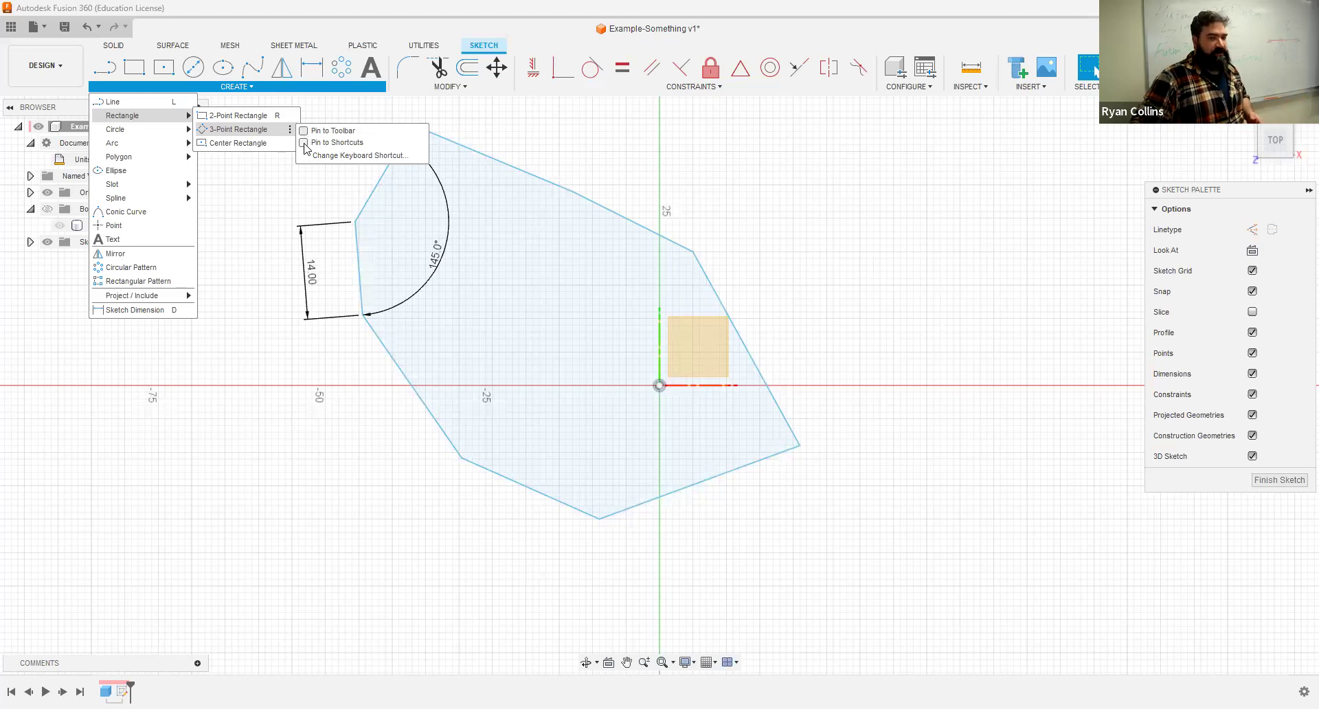
left_click(303, 132)
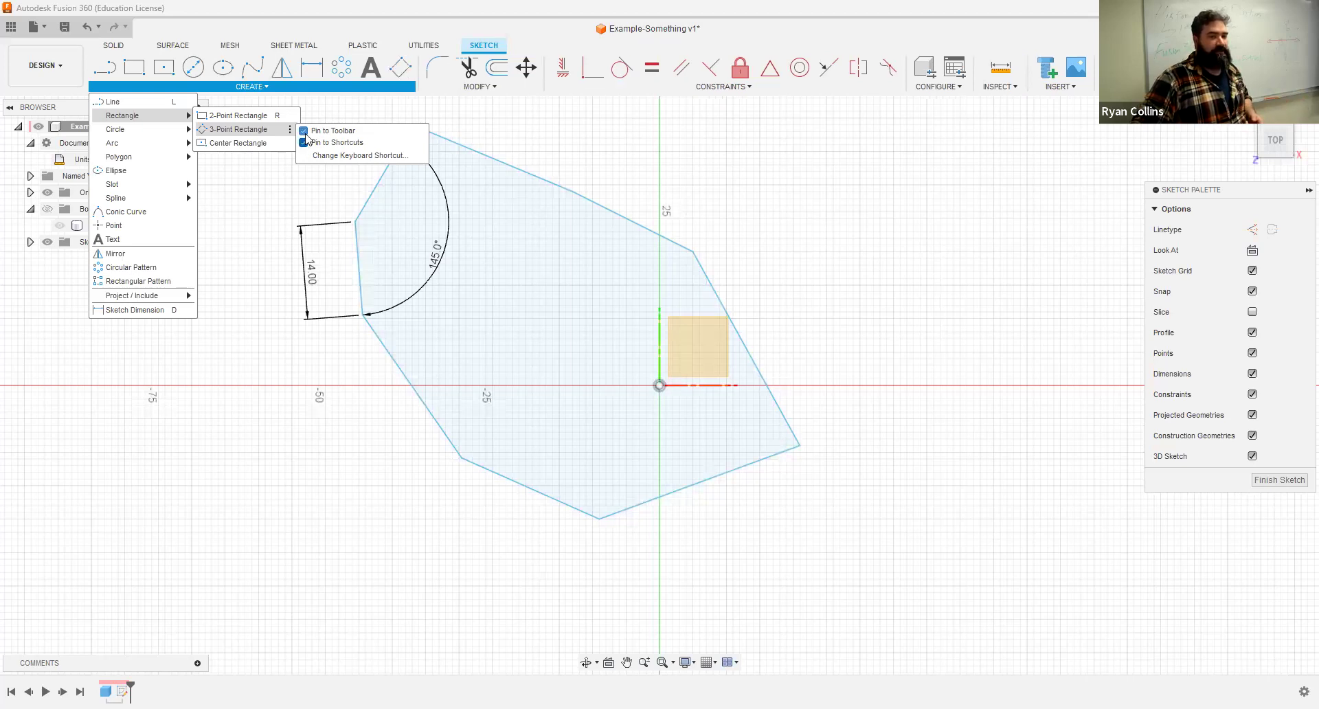
left_click(305, 133)
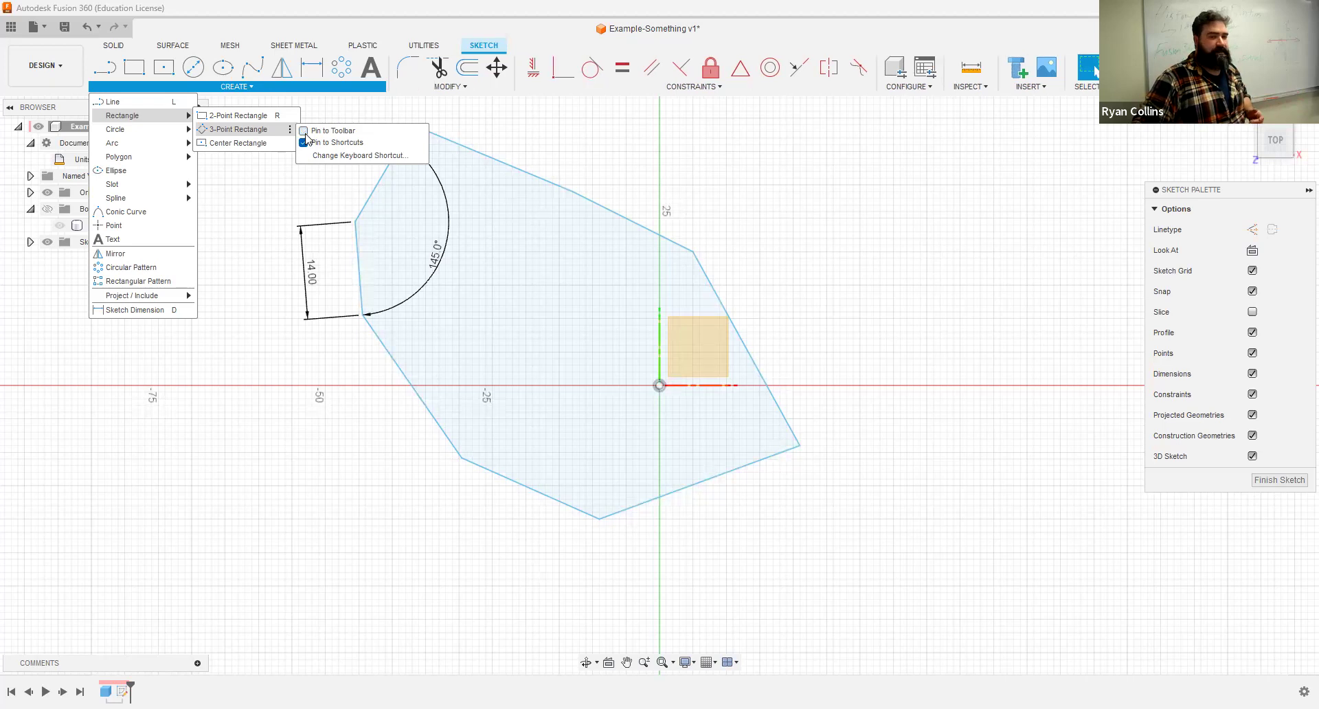
left_click(269, 277)
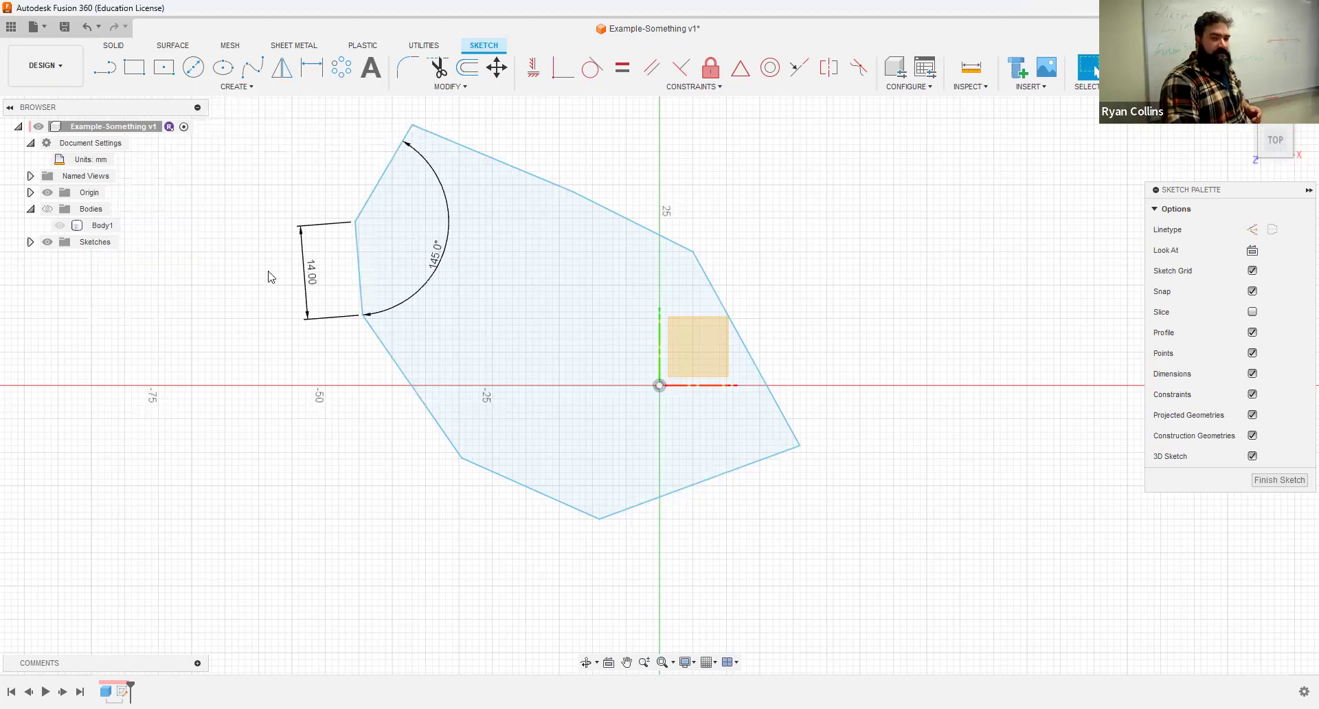
- Search the sketch shortcuts for "rec" and close them without starting a tool
key("s")
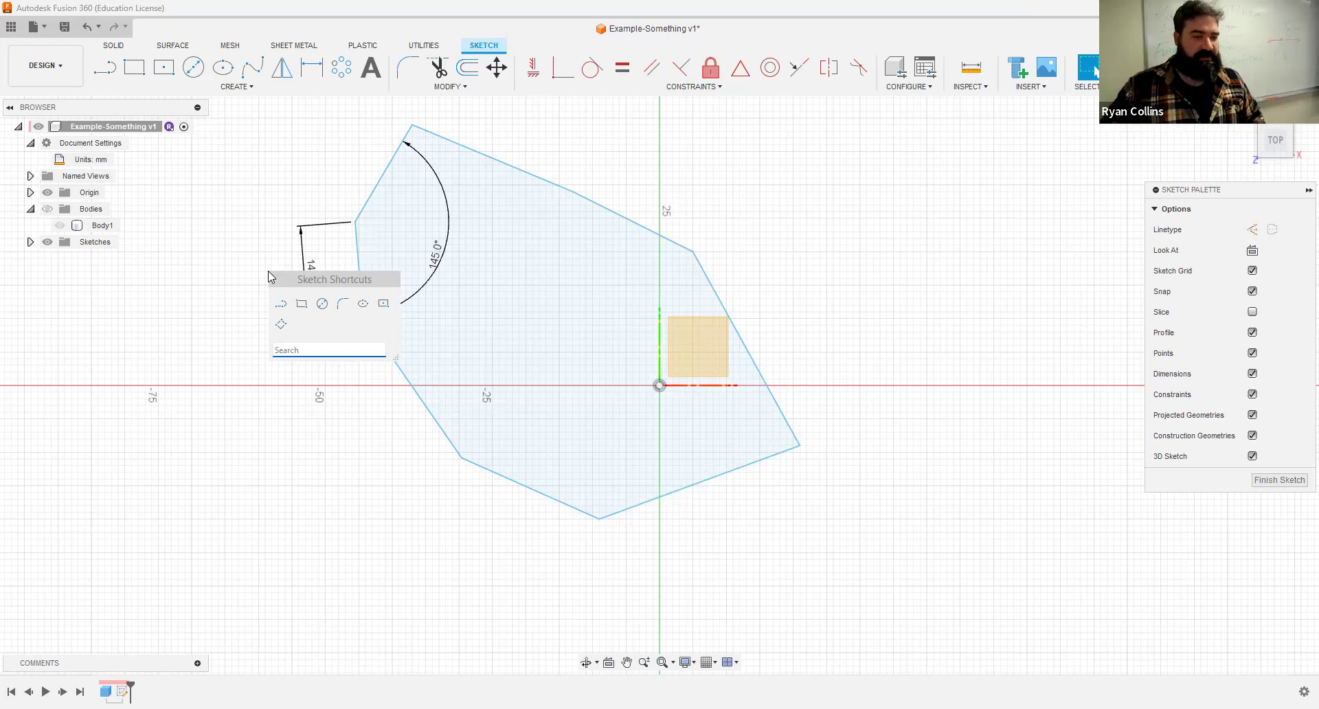
type("rec")
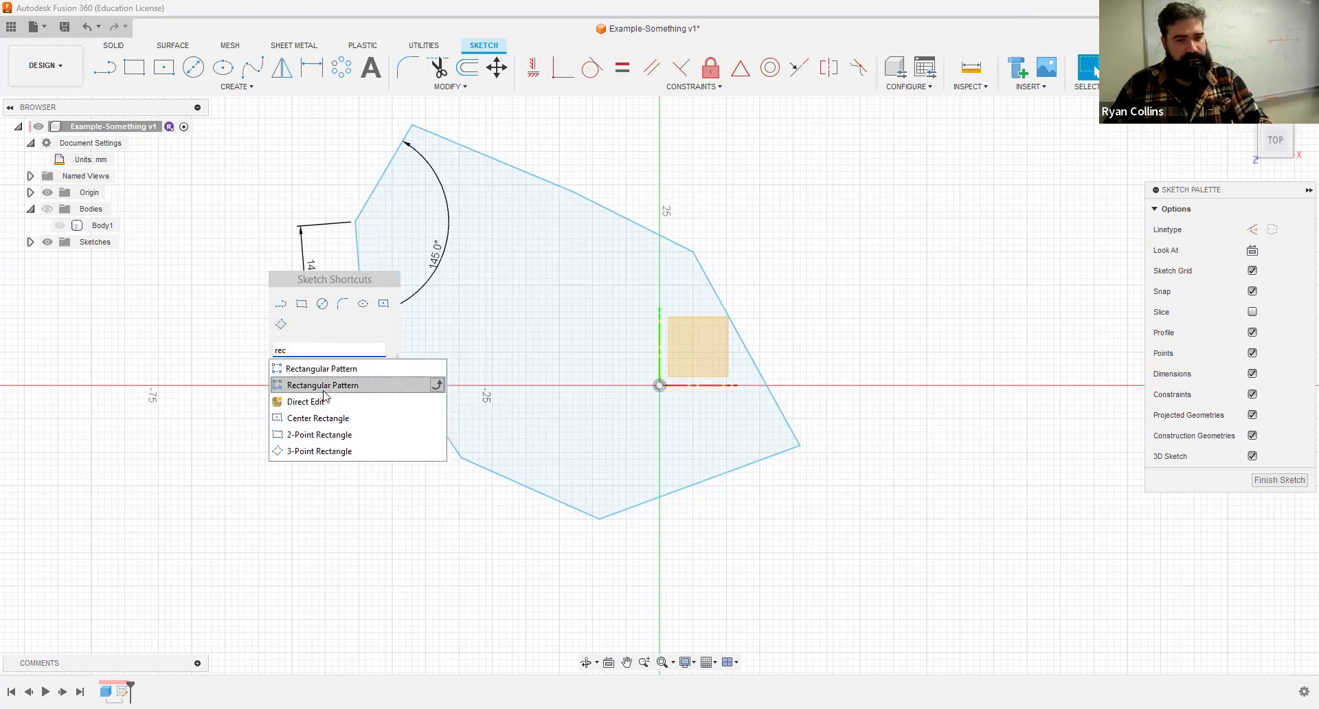
key("Escape")
key("Escape")
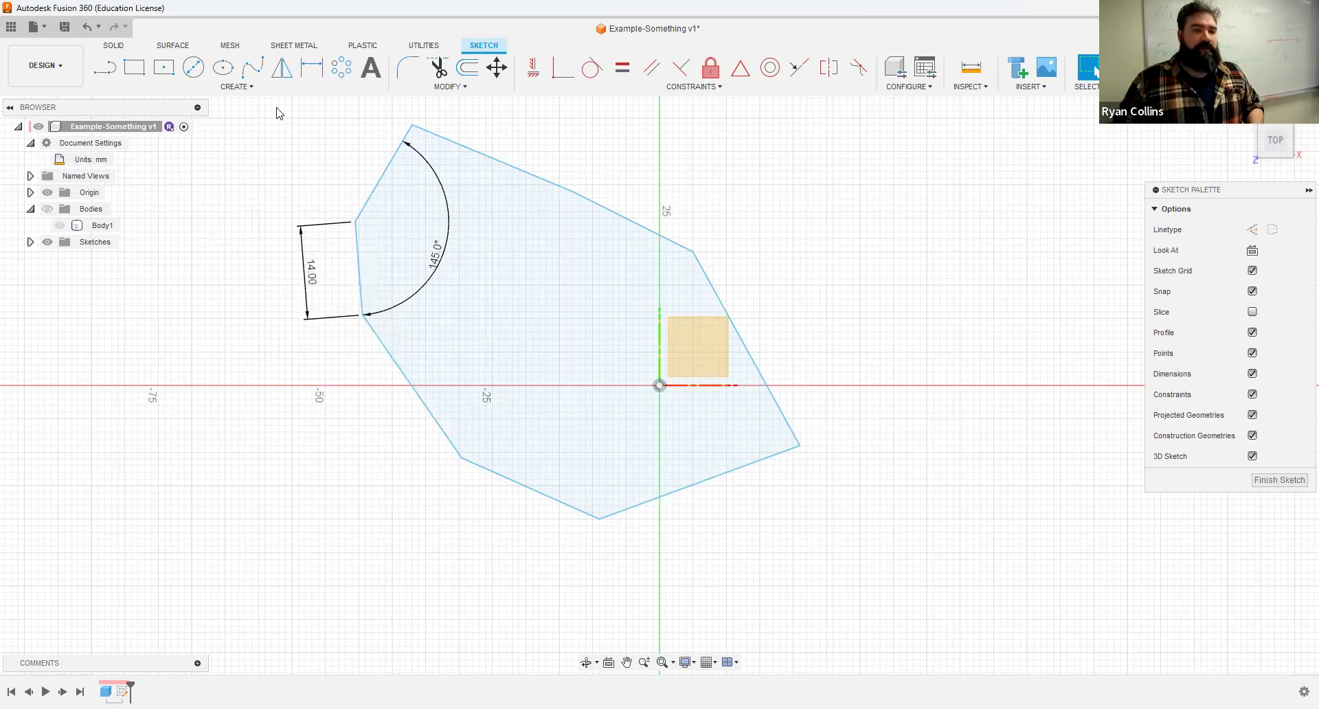
- Sketch a two-point rectangle about 44 mm wide to the upper right of the origin, leaving its edges unselected
left_click(137, 74)
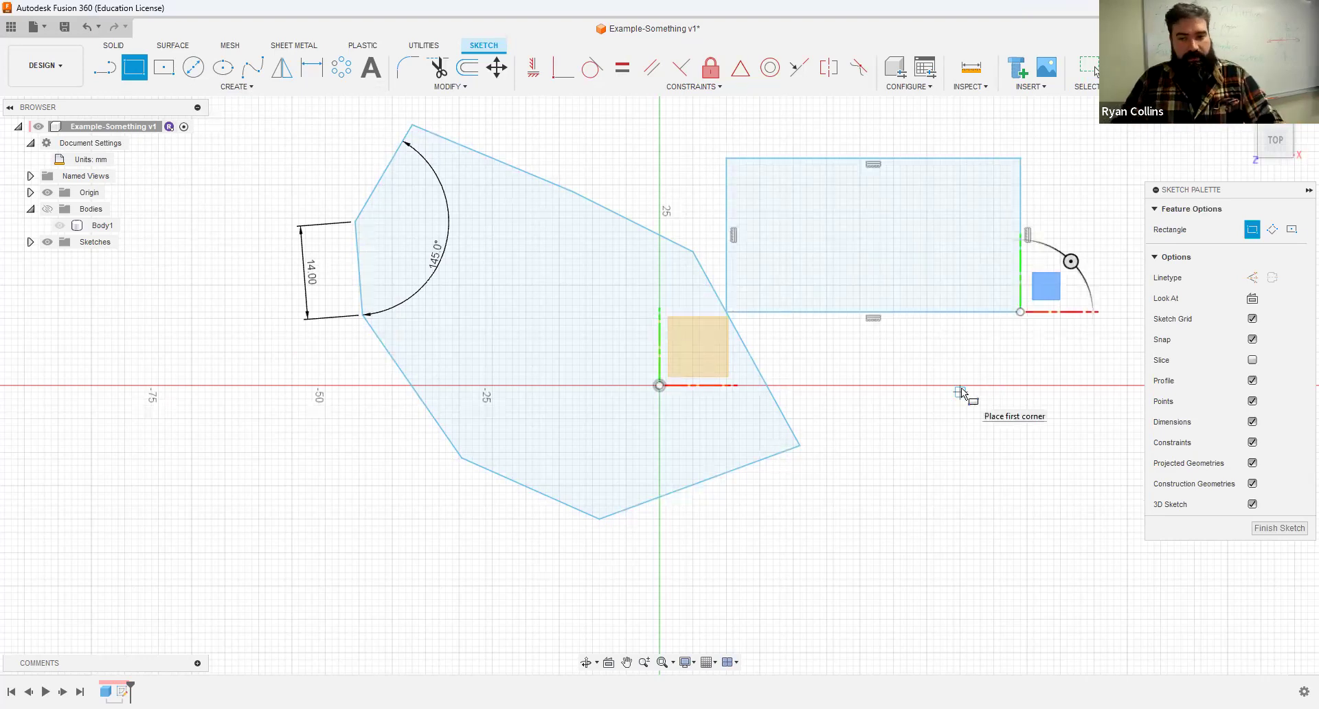
key("Escape")
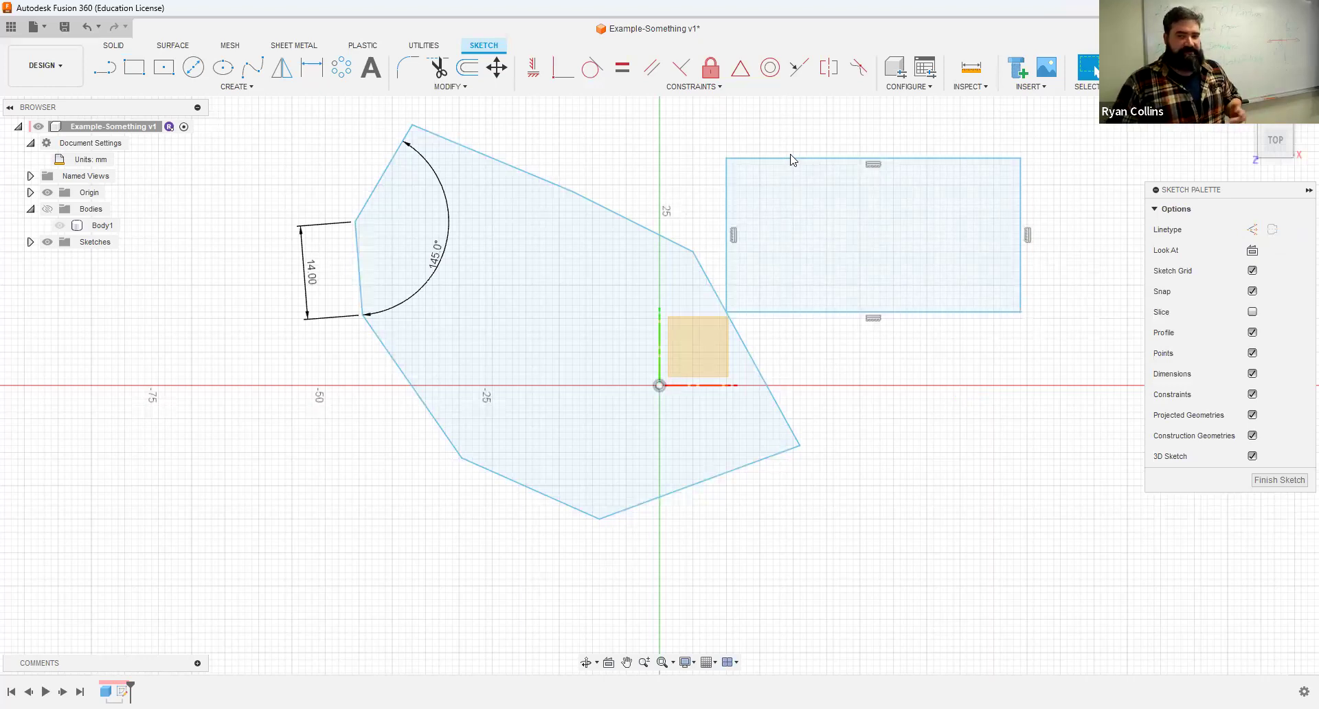
left_click(831, 159)
double_click(845, 310)
key("Escape")
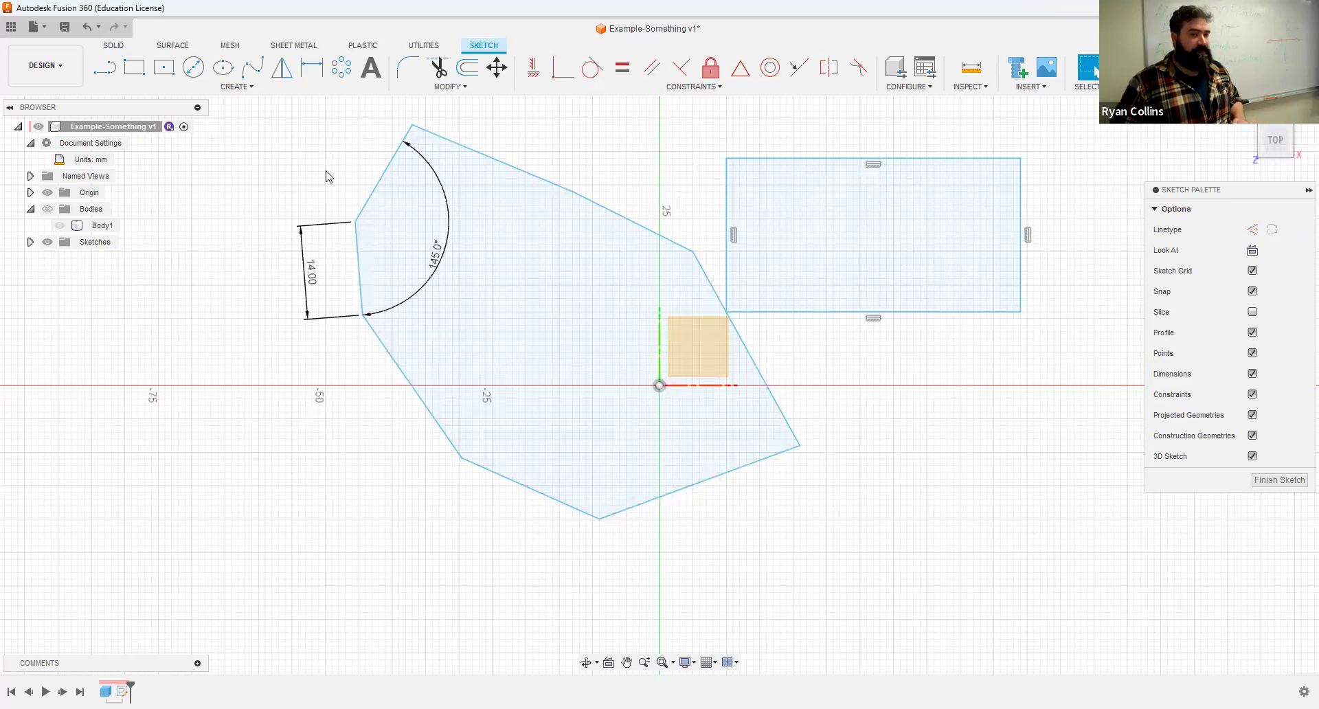
- Dimension the rectangle's upper edge and set its length to 41 mm
left_click(321, 71)
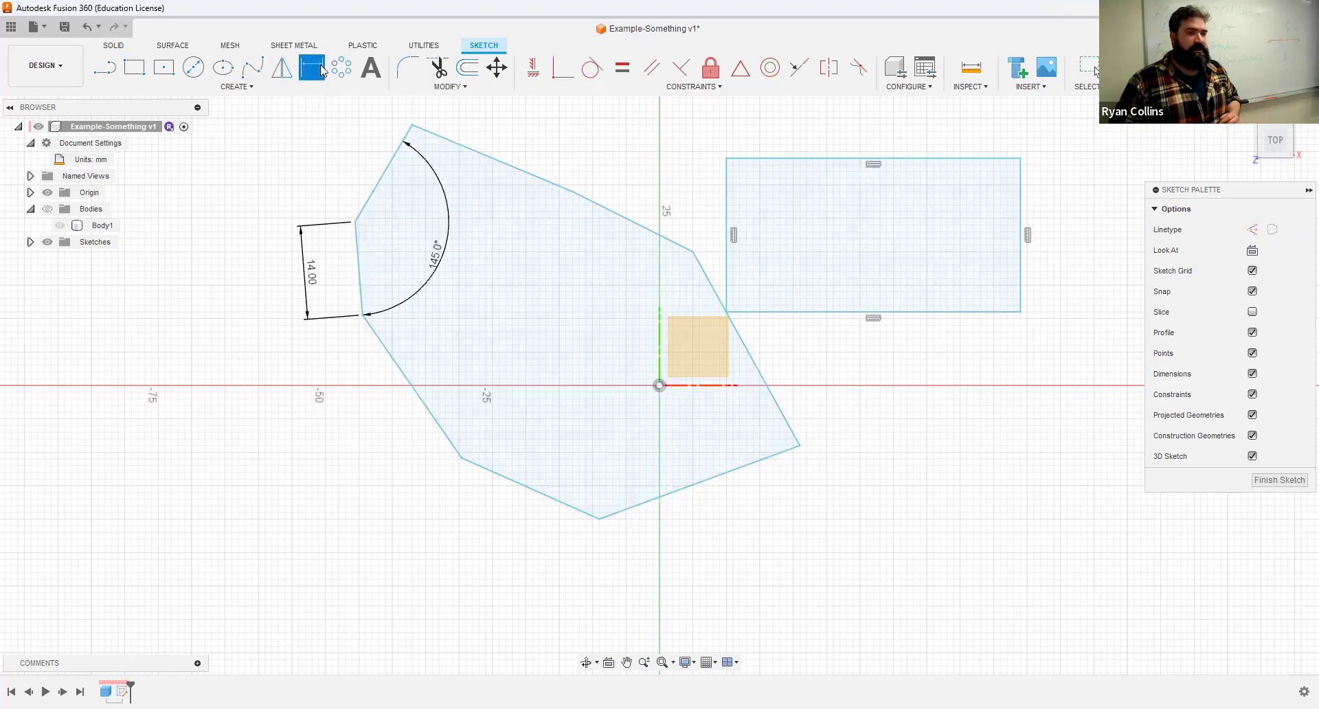
left_click(832, 160)
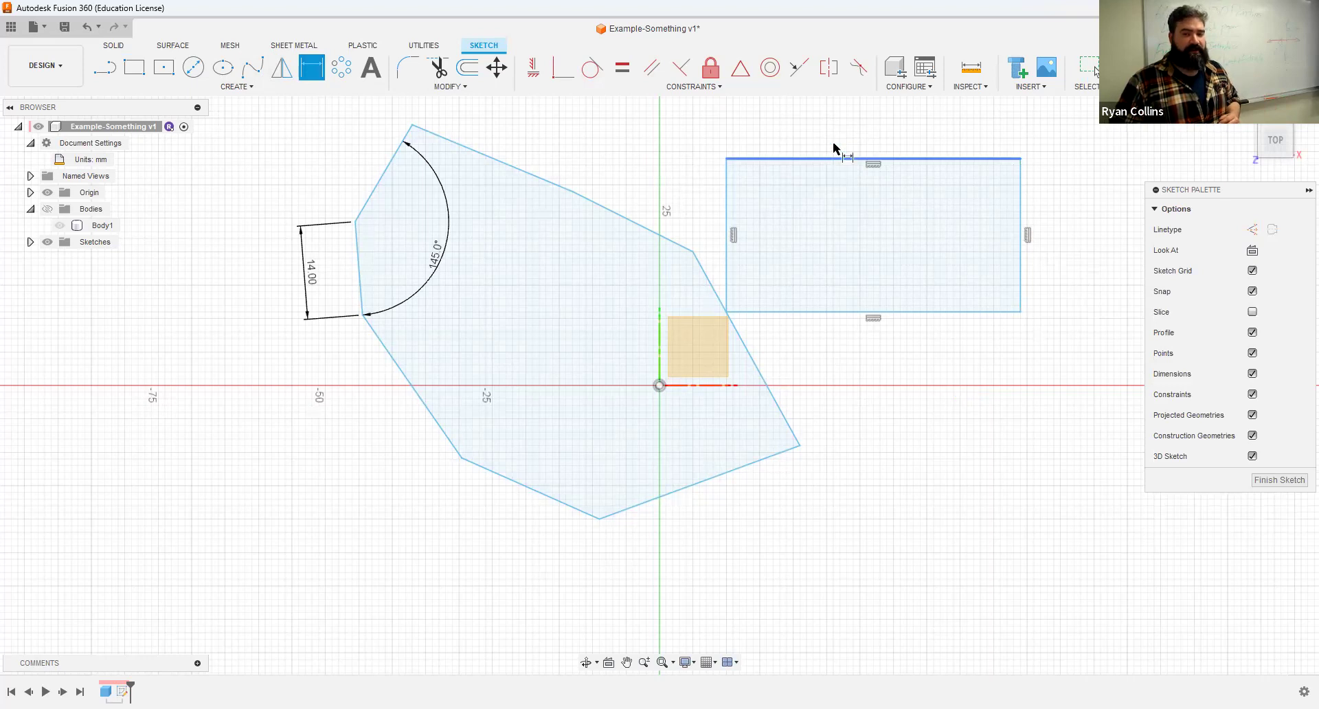
left_click(838, 123)
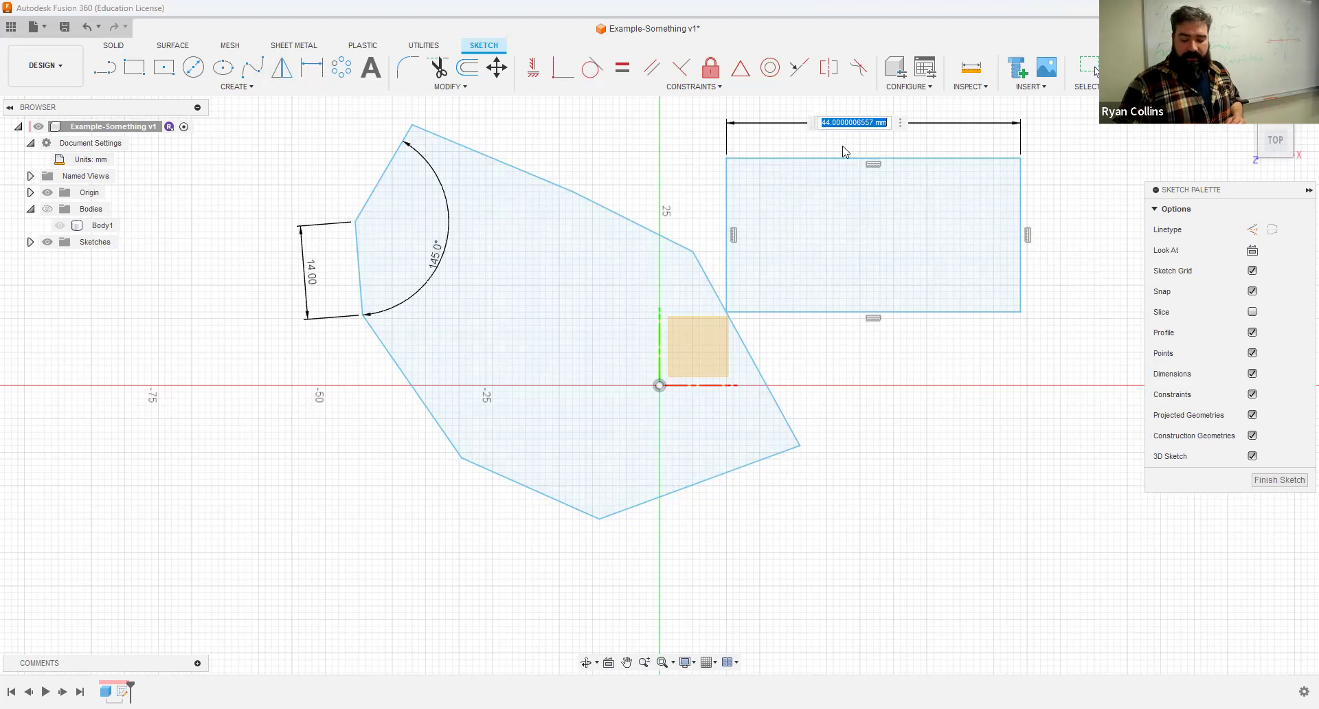
type("41")
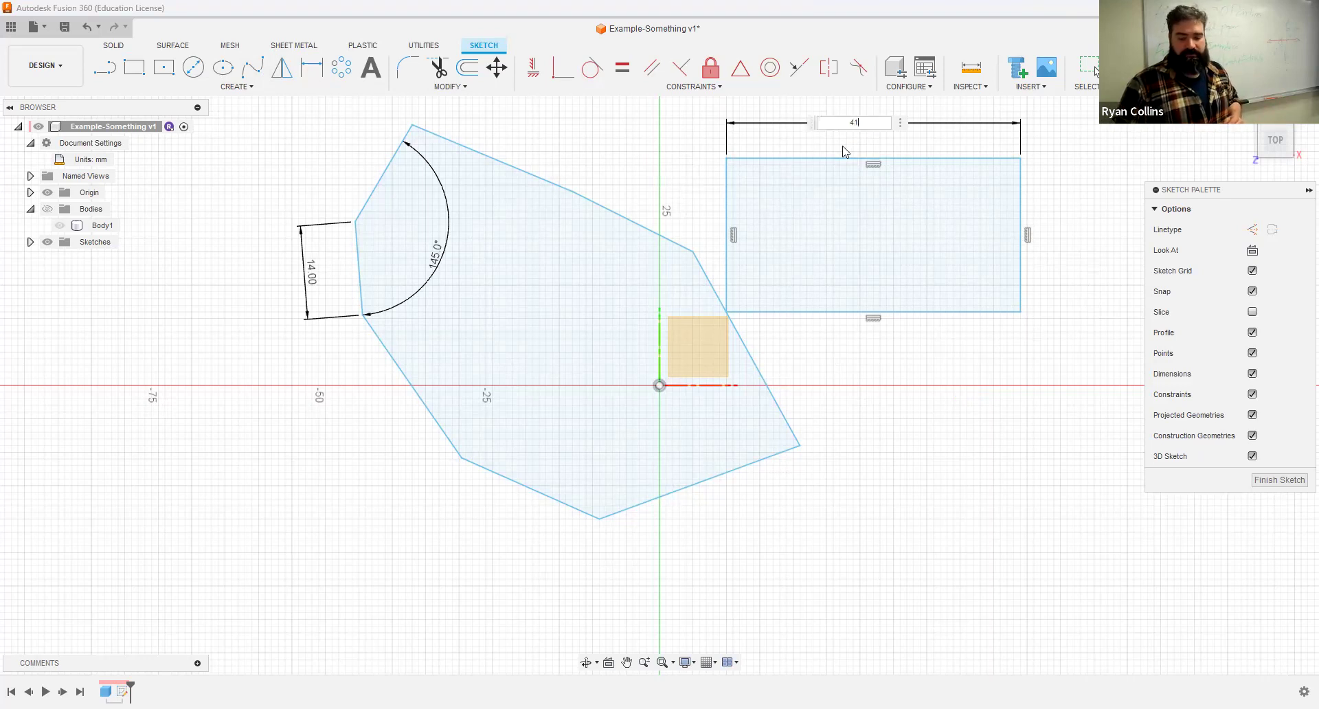
key("Return")
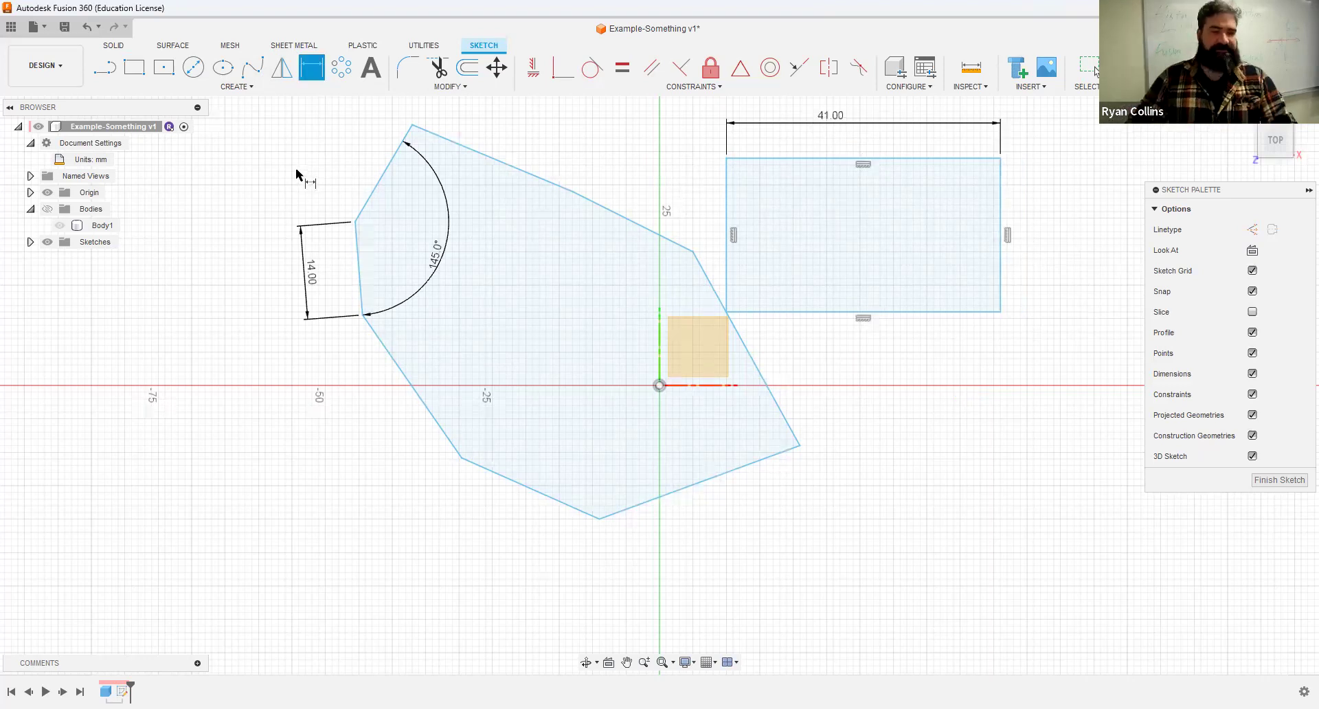
key("Escape")
- Sketch a center-diameter circle about 39 mm in diameter to the left of the polygon, near the horizontal axis
left_click(195, 67)
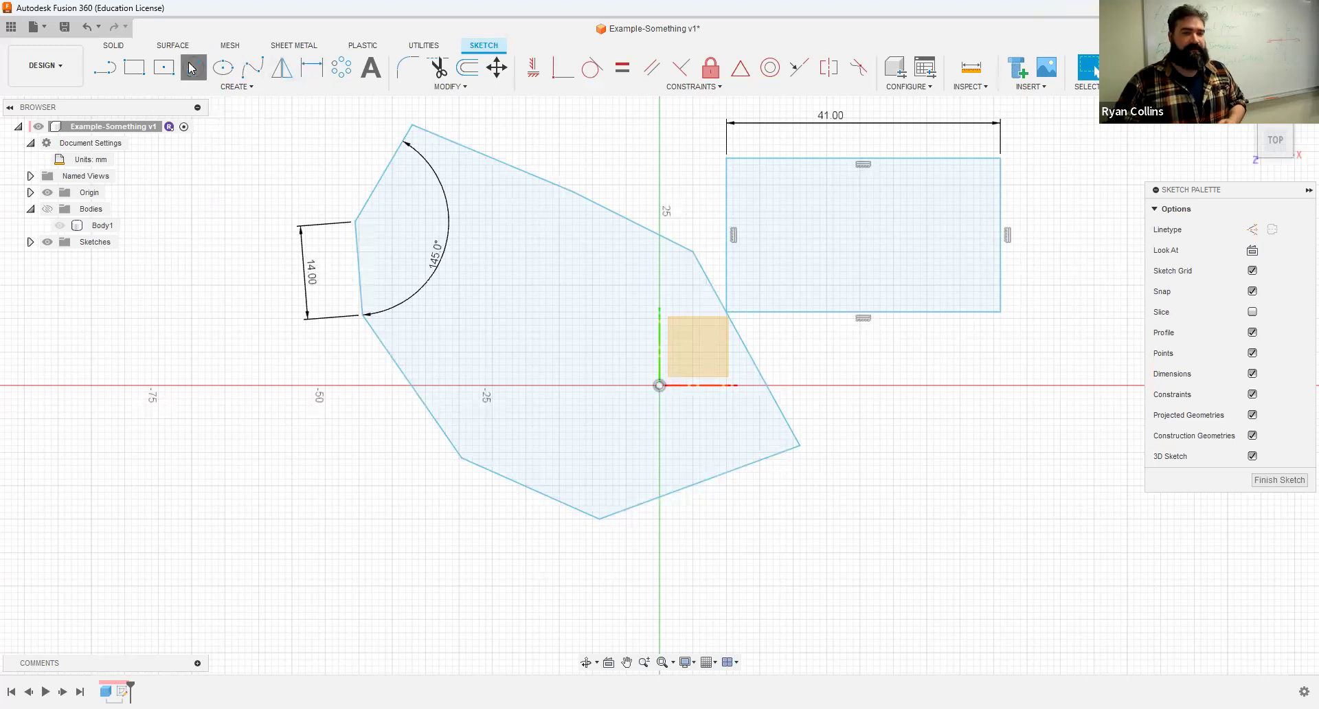
left_click(145, 398)
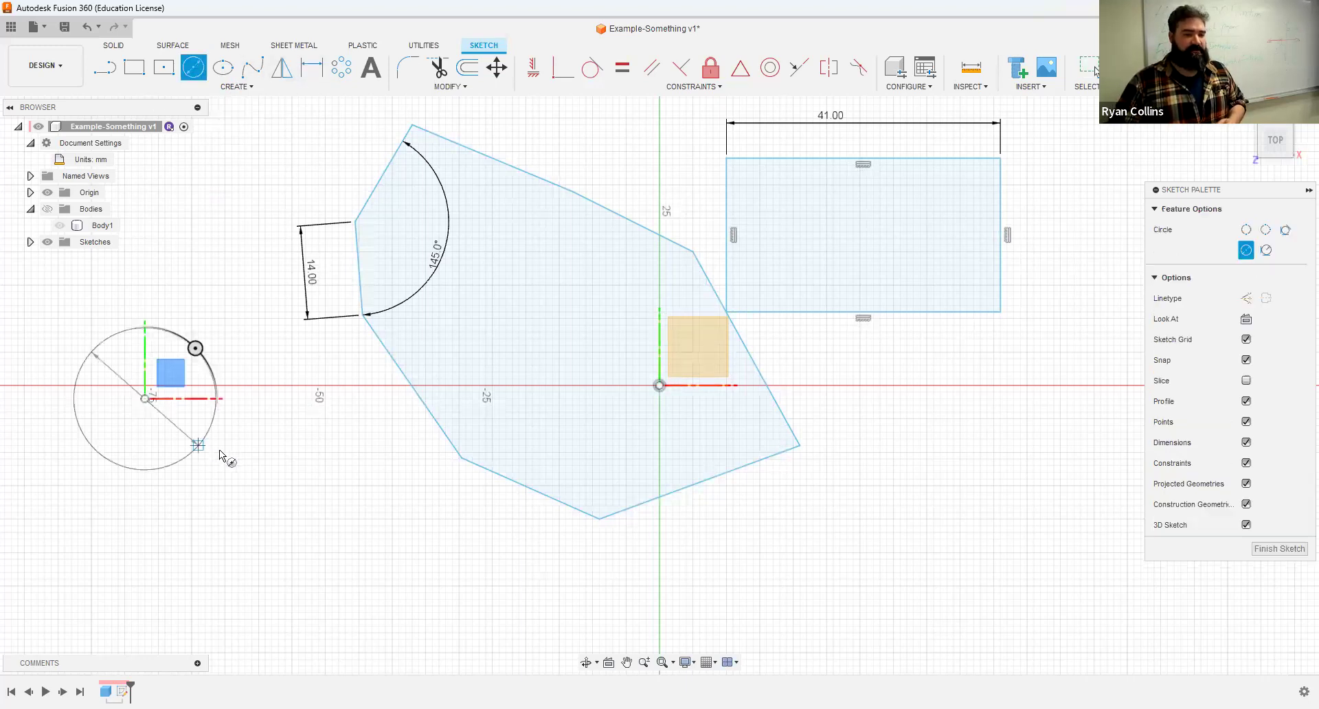
left_click(275, 432)
key("Escape")
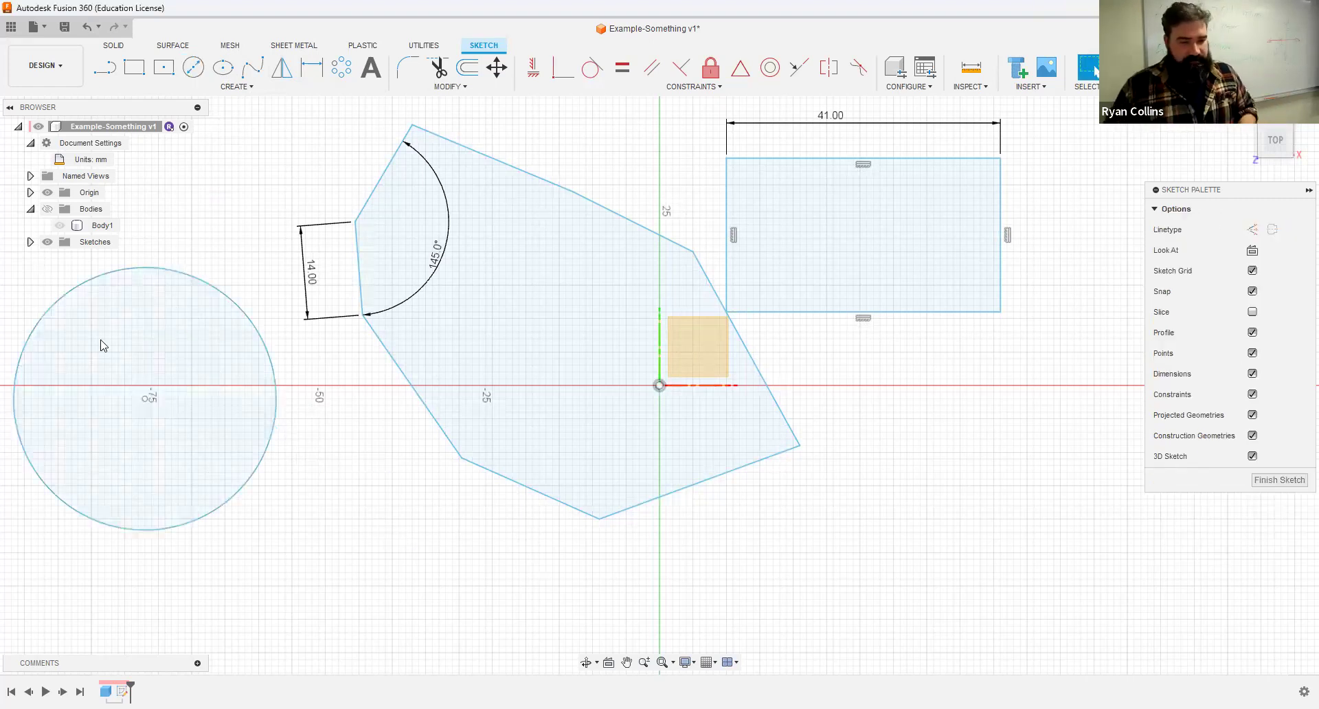
- Dimension the circle's diameter as 40 mm, placing the label outside its lower right
left_click(313, 69)
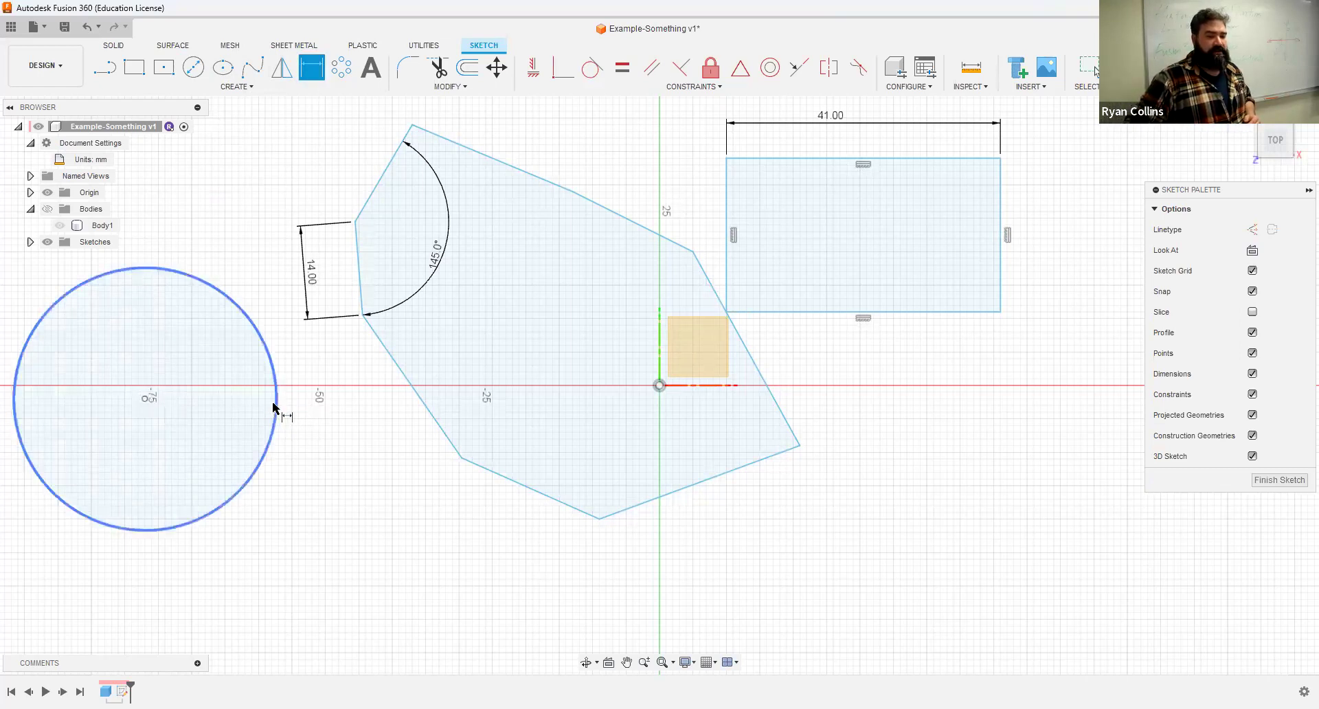
left_click(193, 409)
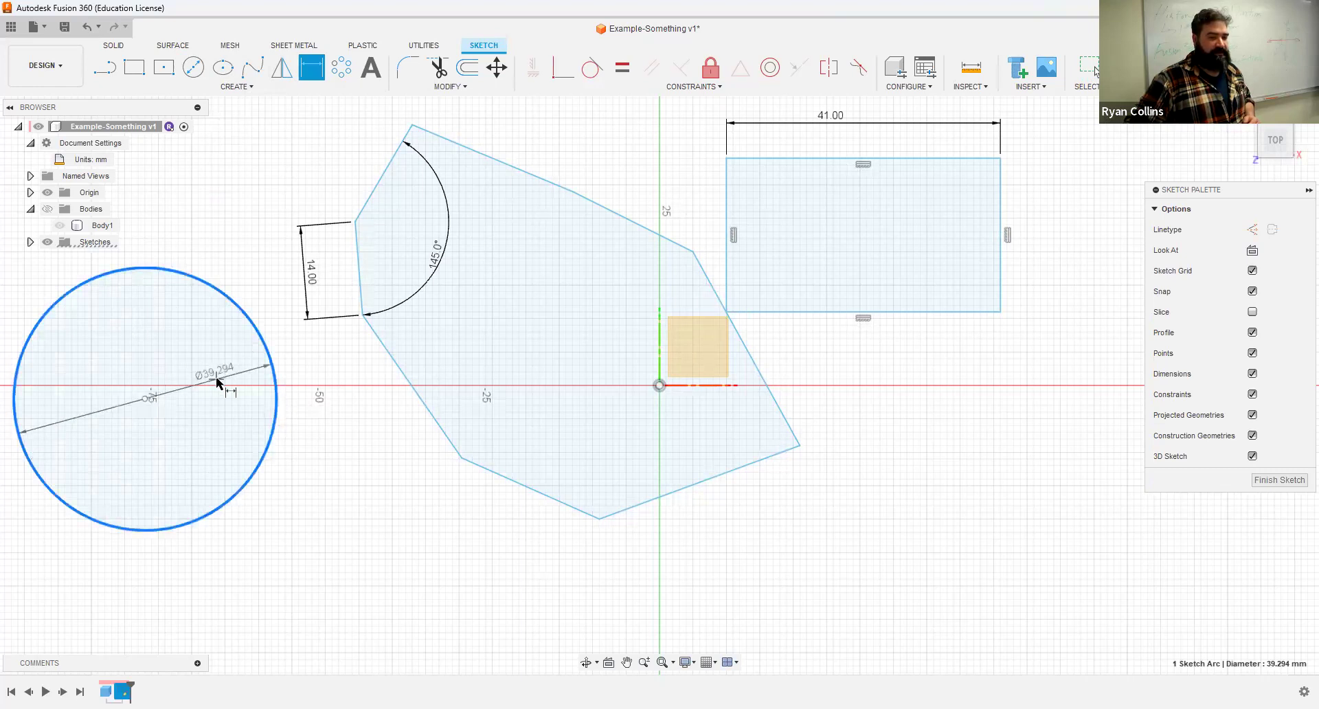
left_click(310, 529)
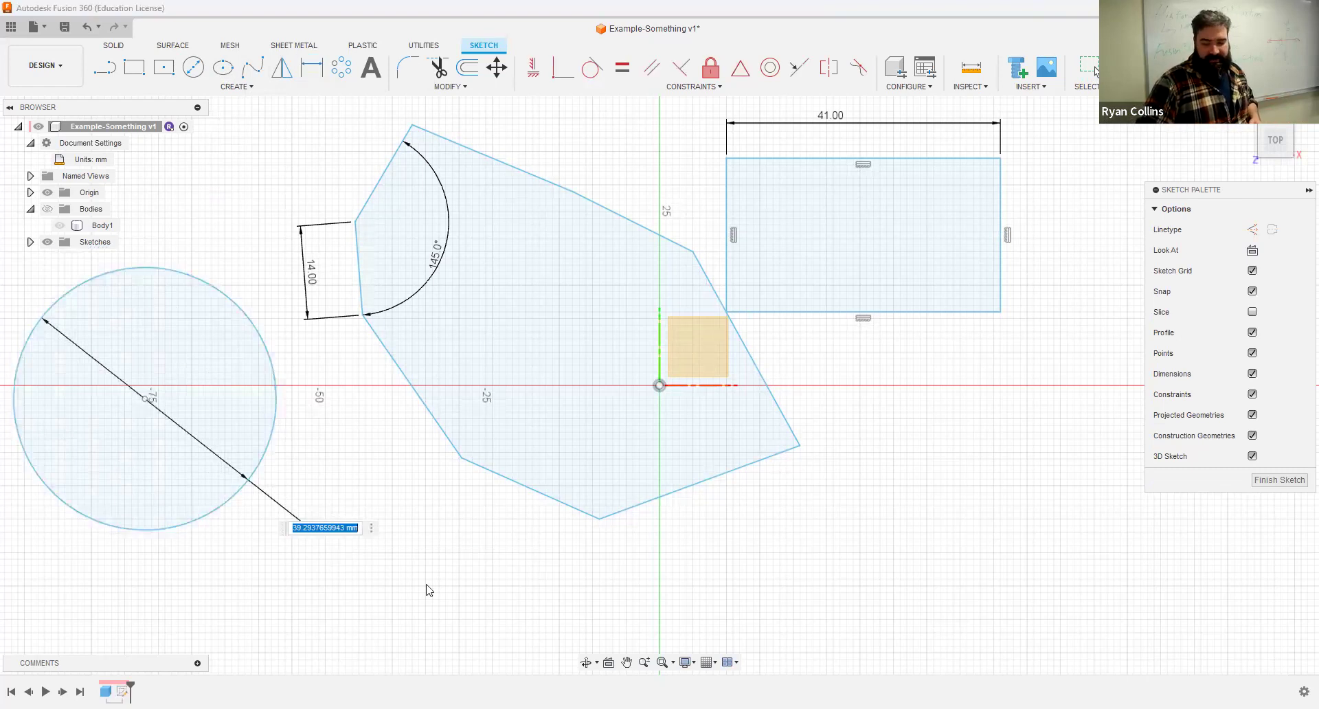
type("40")
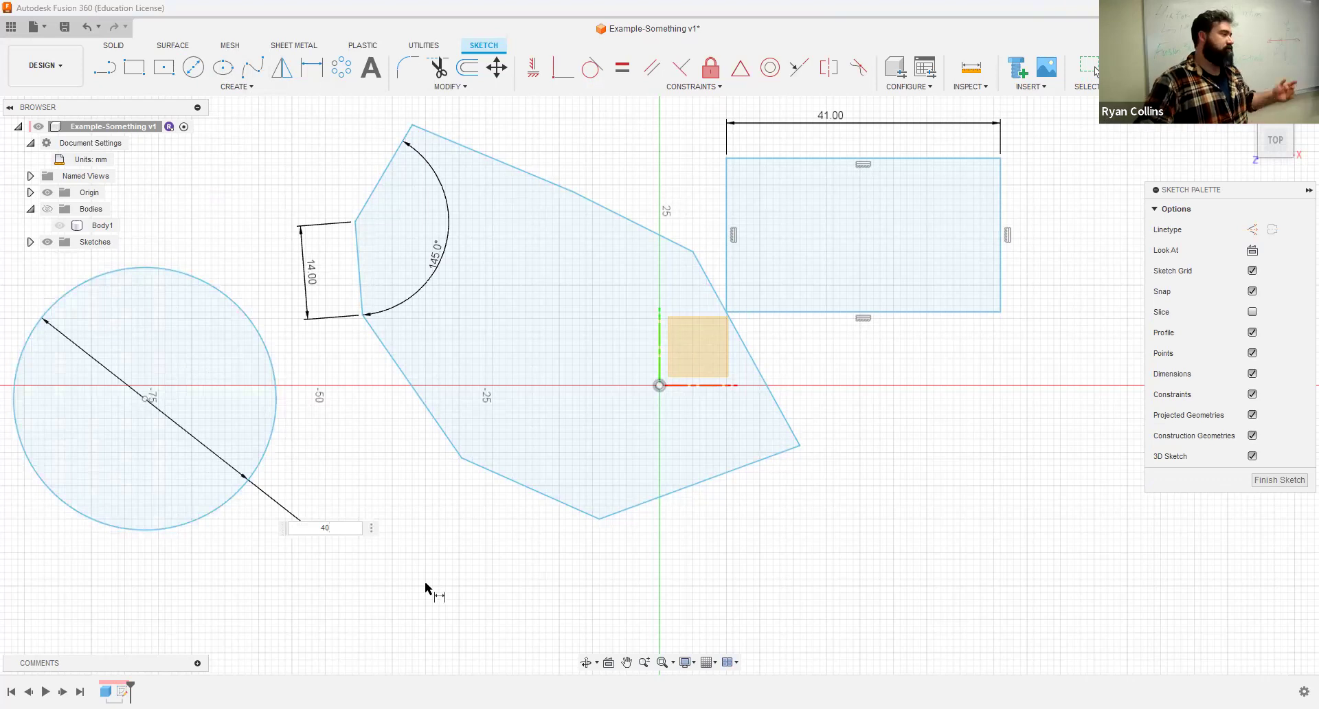
key("Return")
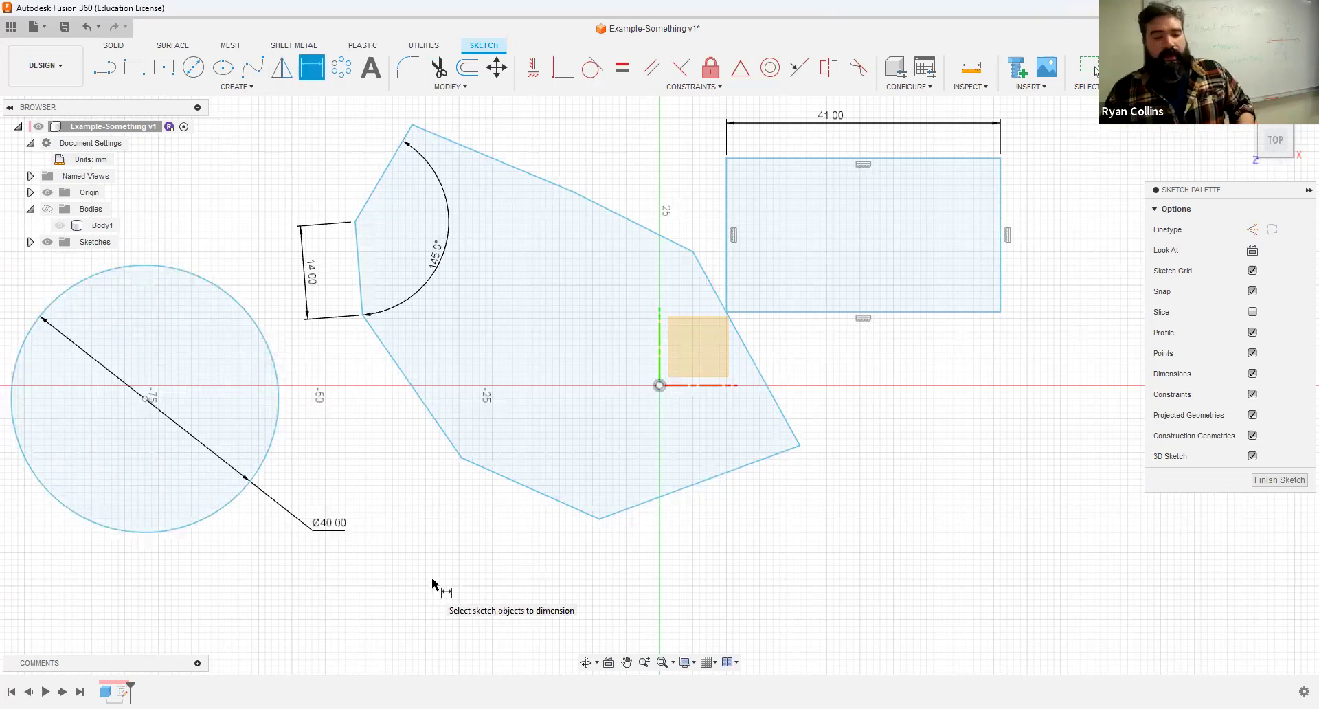
key("Escape")
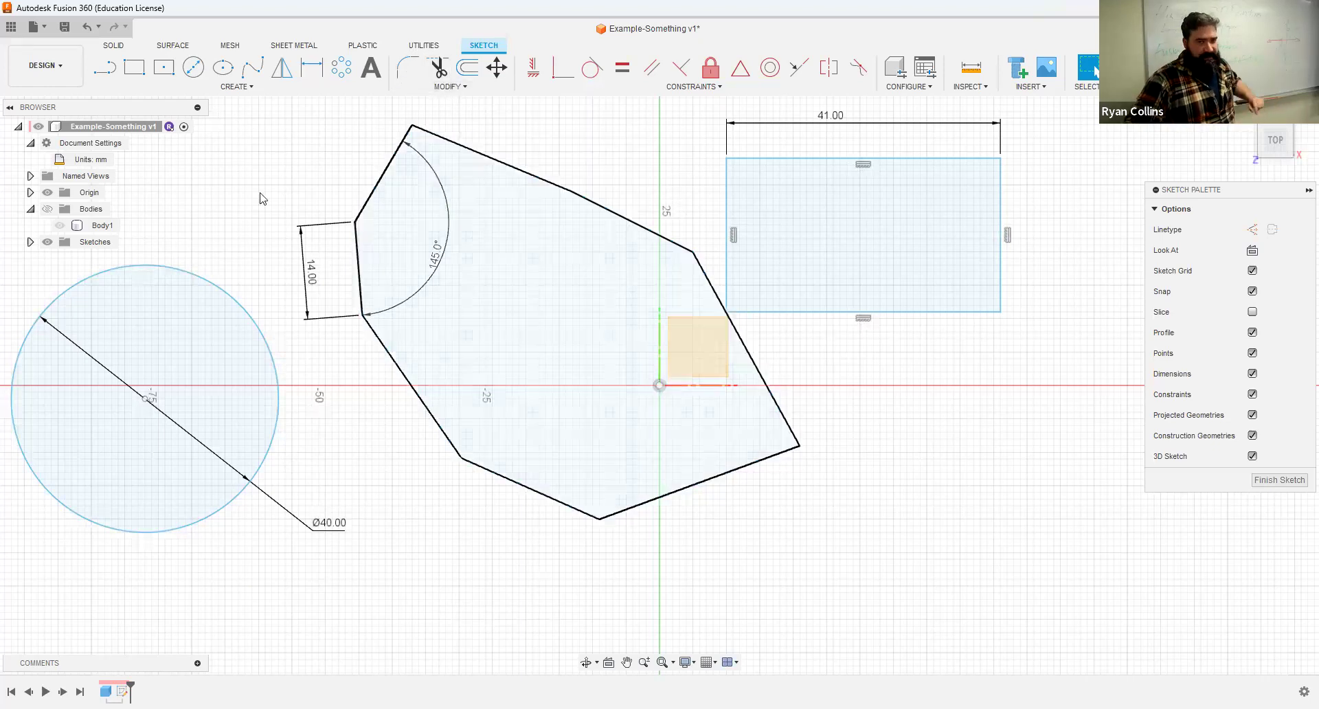
- Fillet the polygon's topmost corner with a 12 mm radius
left_click(404, 71)
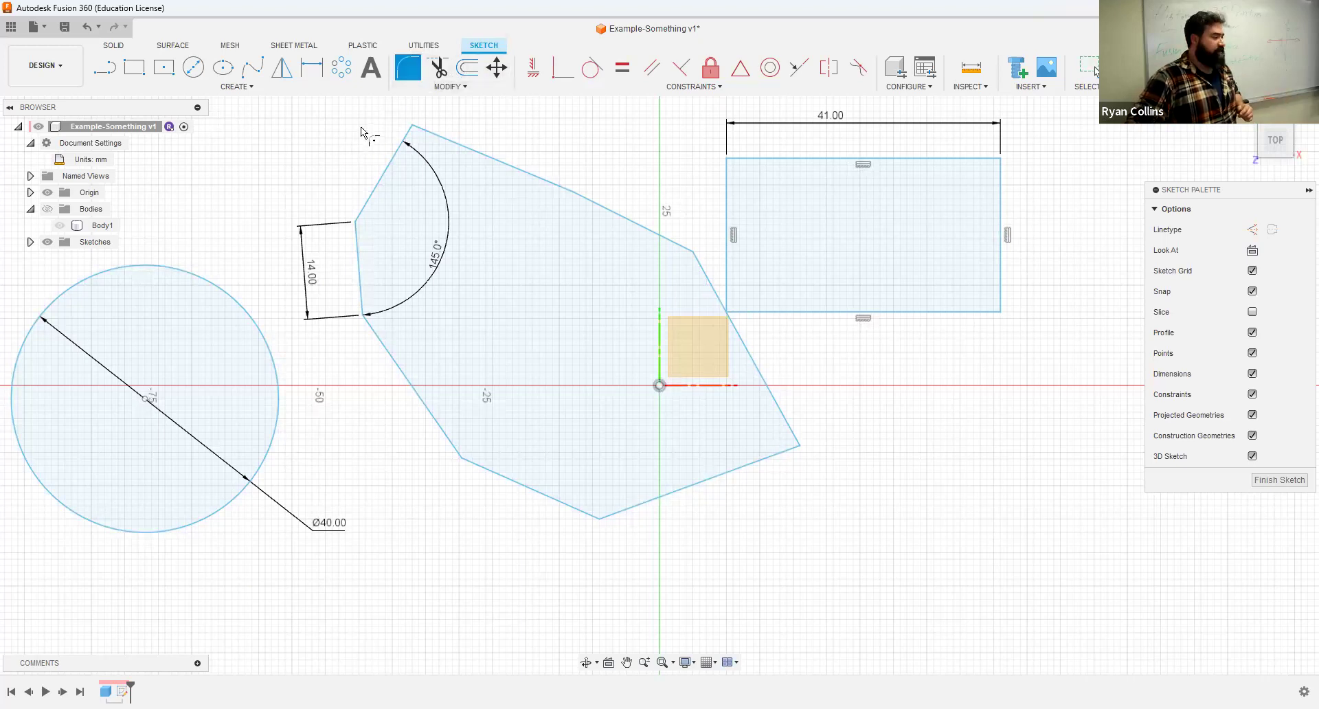
left_click(385, 163)
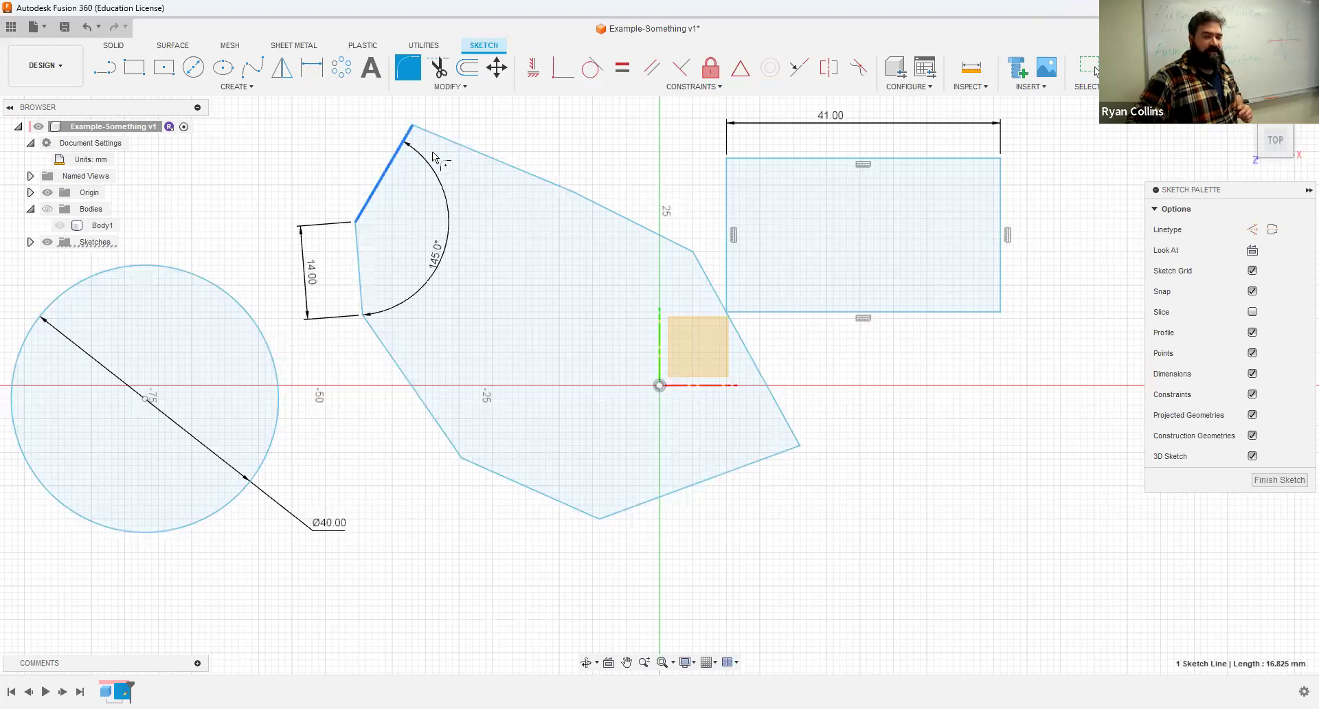
left_click(422, 130)
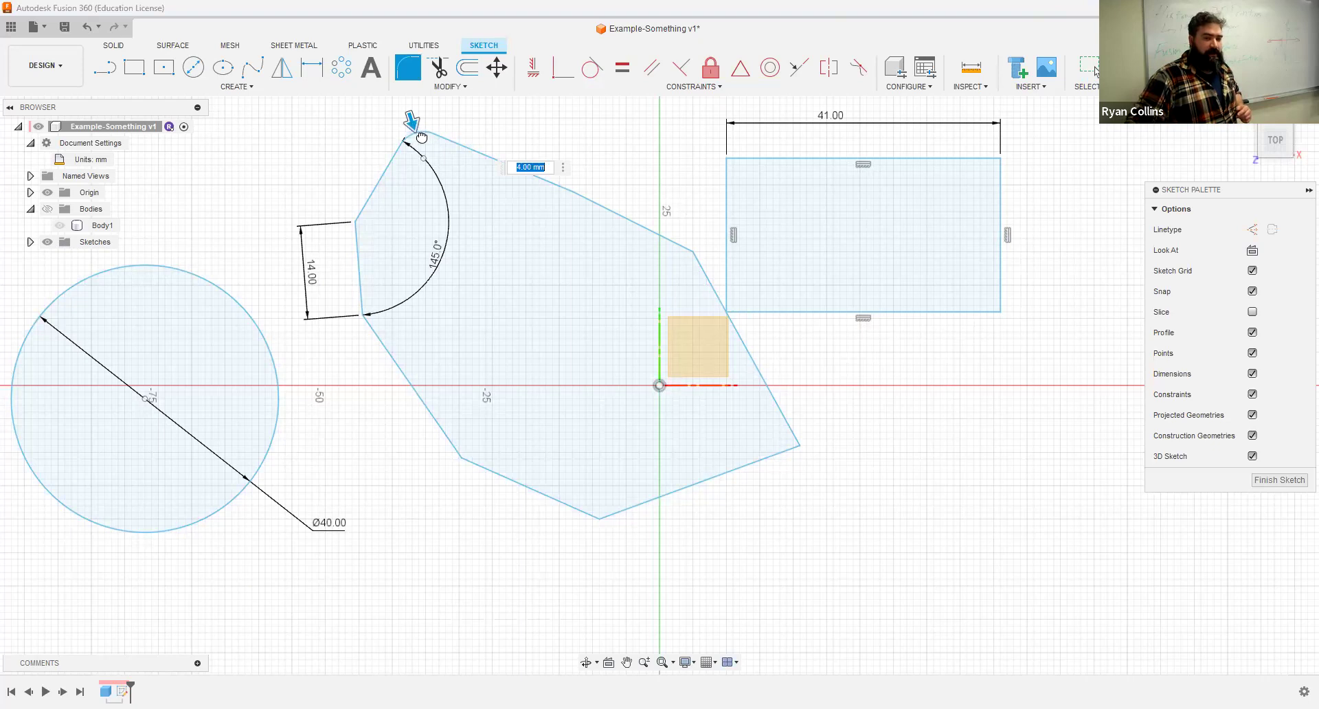
left_click_drag(422, 138, 441, 217)
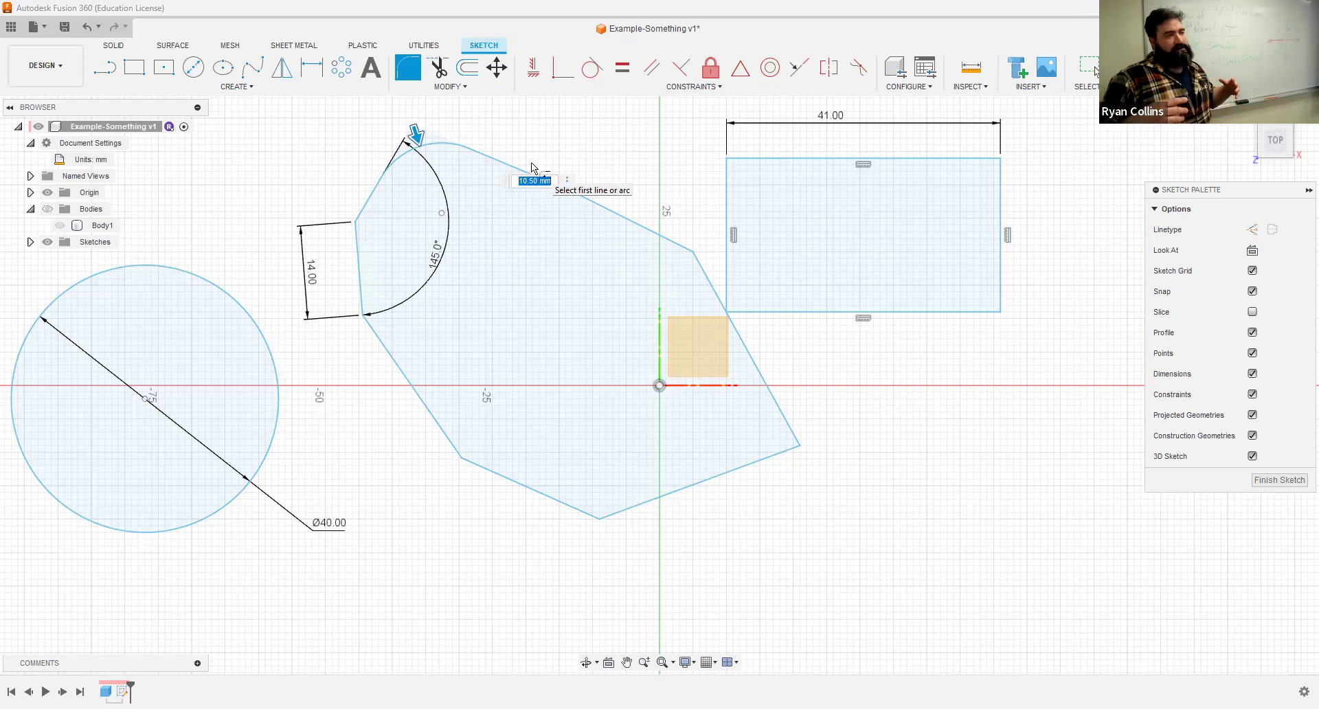
type("12")
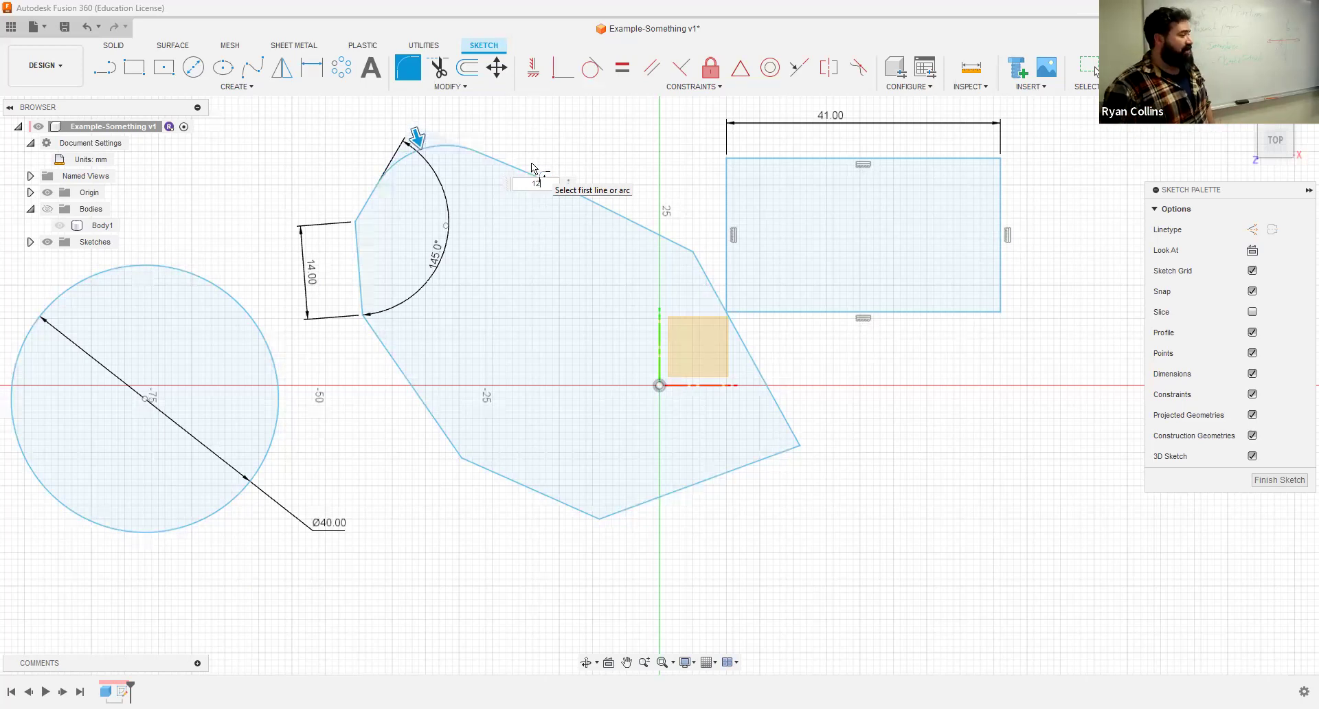
- Fillet the polygon's upper right and far right corners with the same 12 mm radius
left_click(608, 210)
left_click(710, 283)
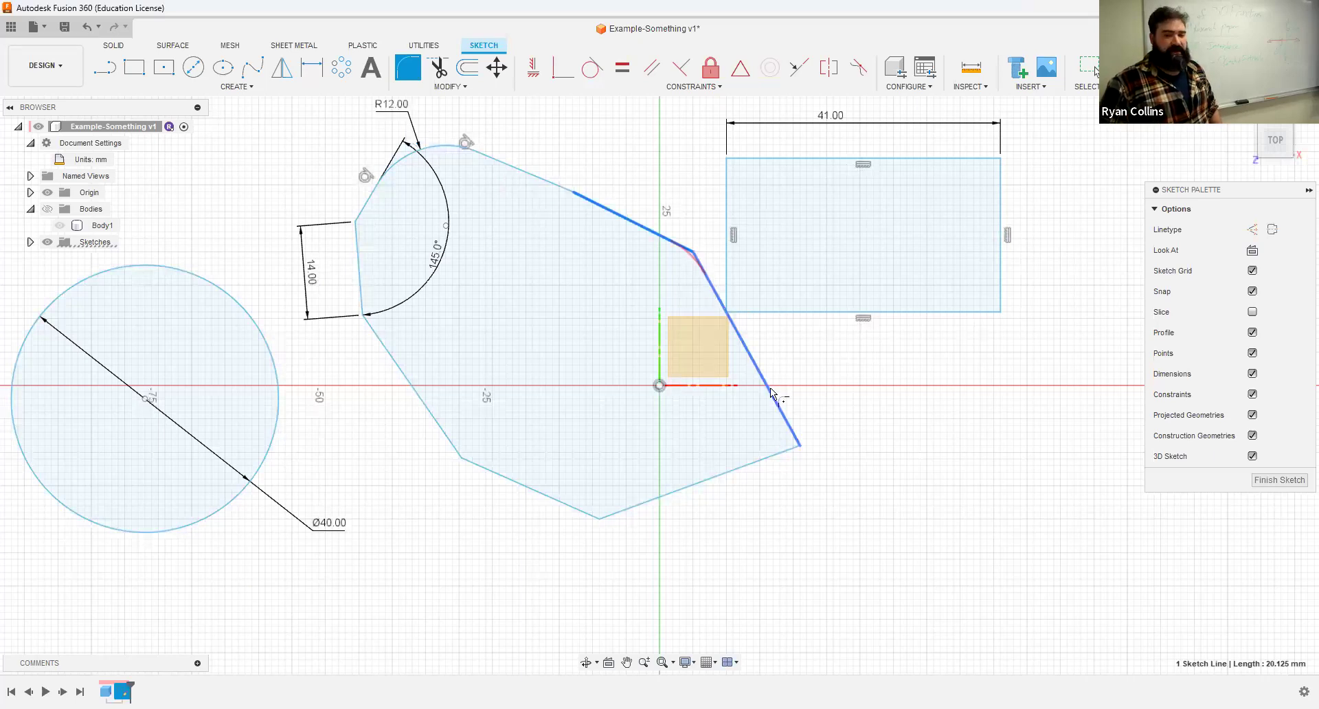
left_click(760, 459)
key("Return")
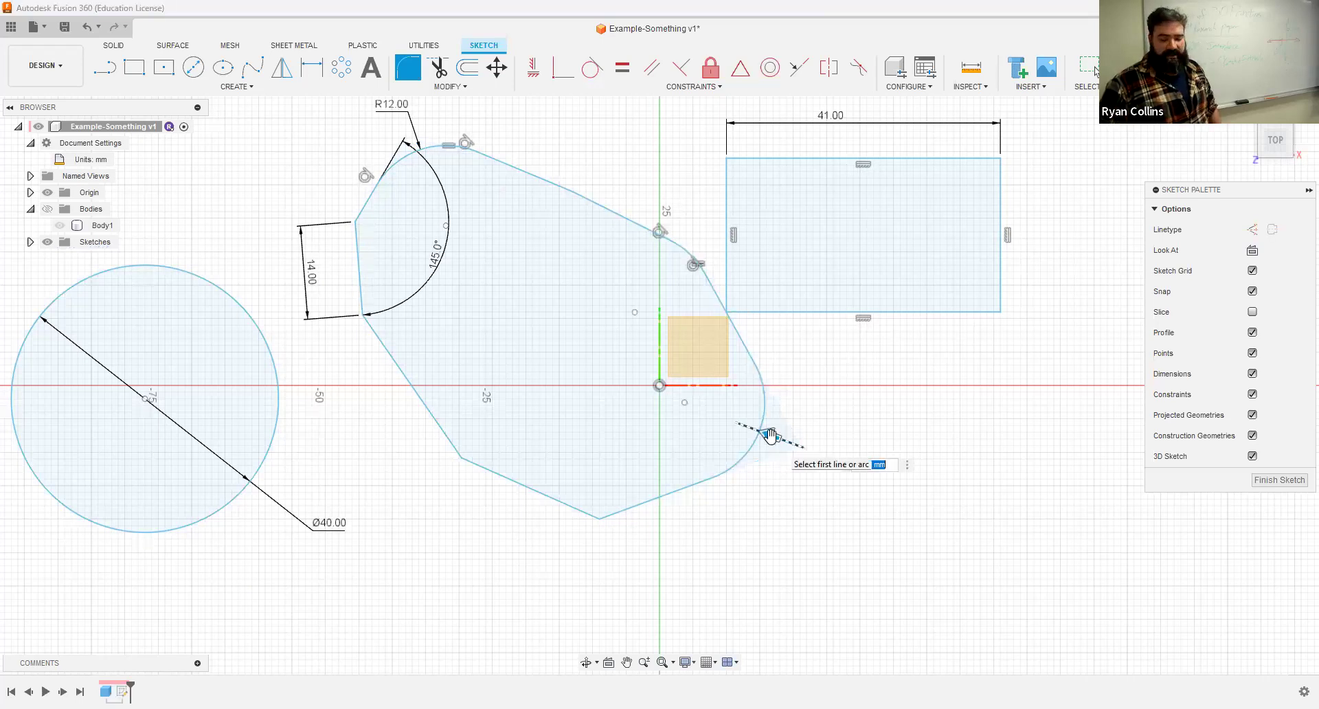
key("Escape")
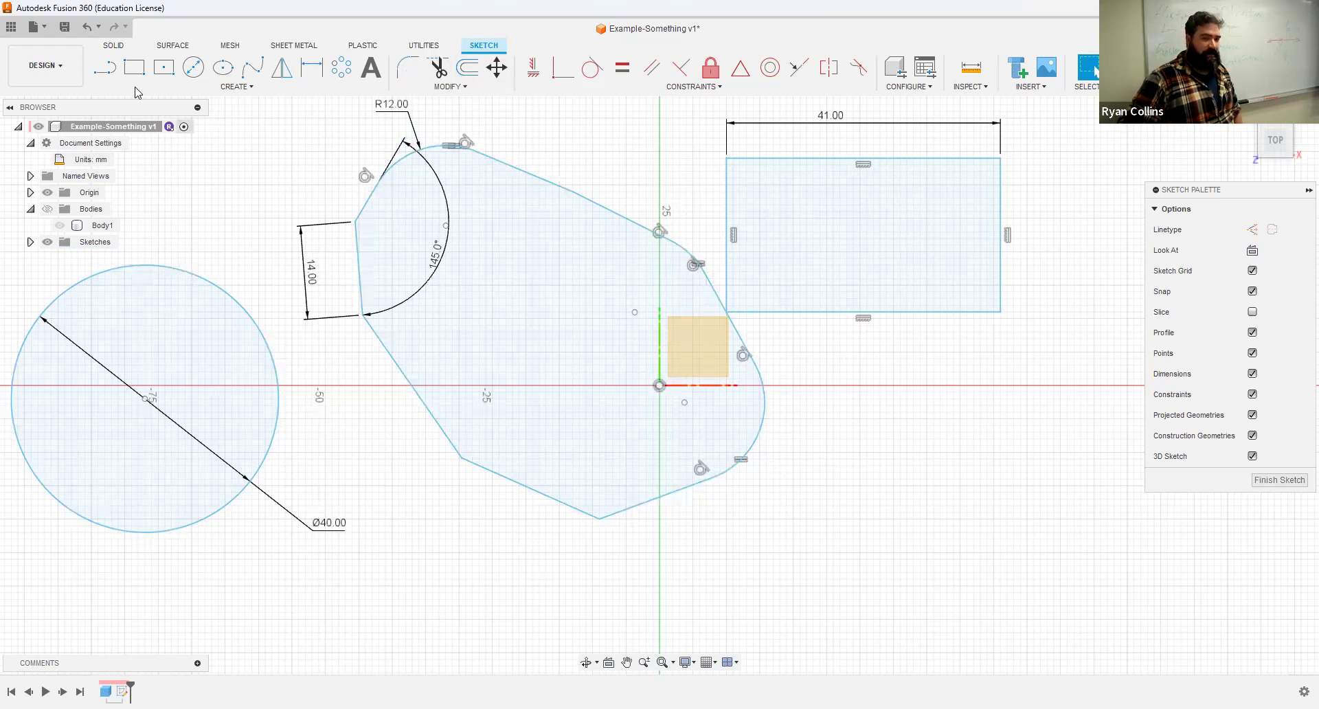
- Draw a diagonal line across the polygon from above its upper edge to beyond its lower left edge
left_click(105, 67)
left_click(572, 144)
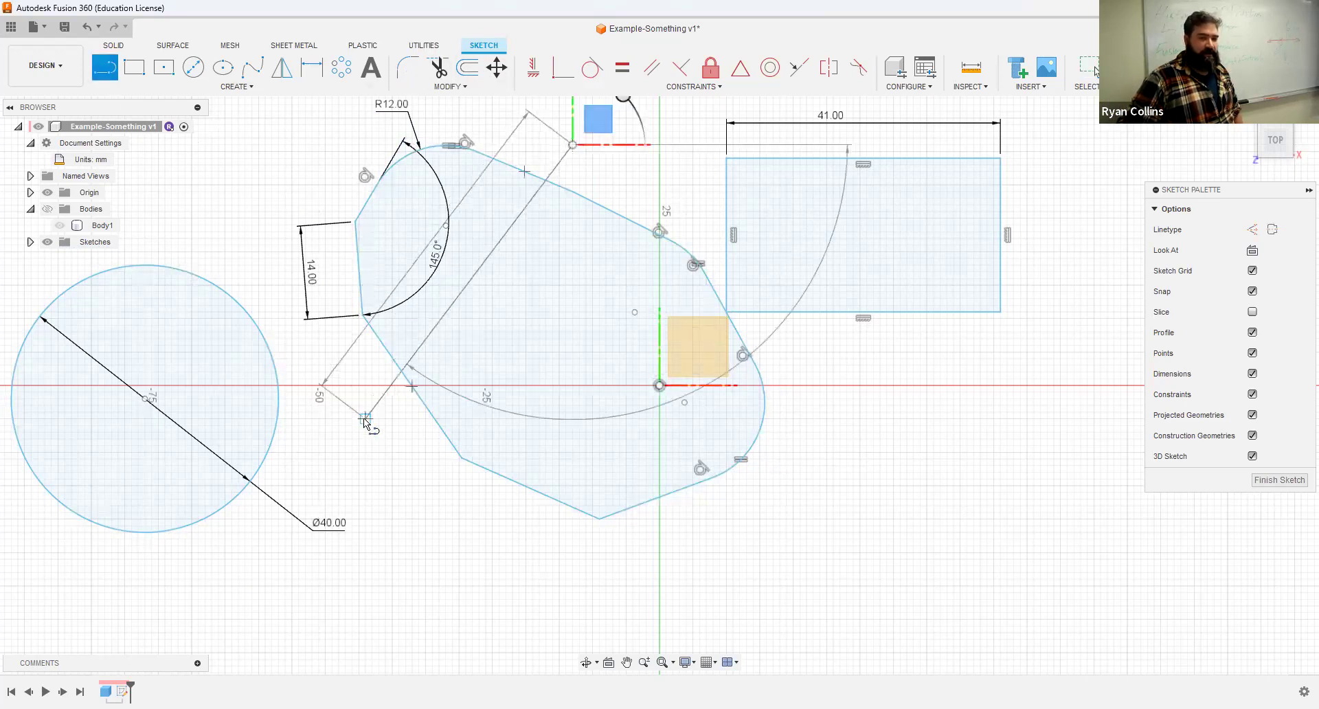
left_click(365, 418)
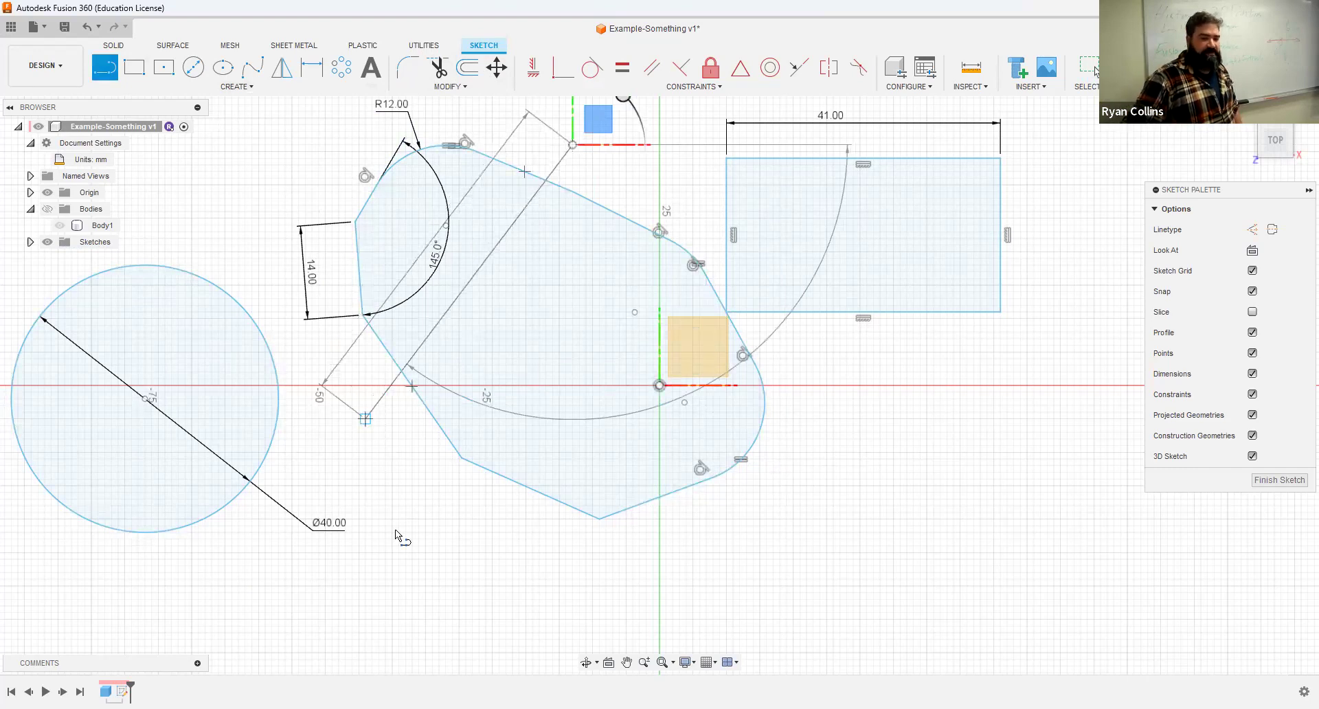
key("Escape")
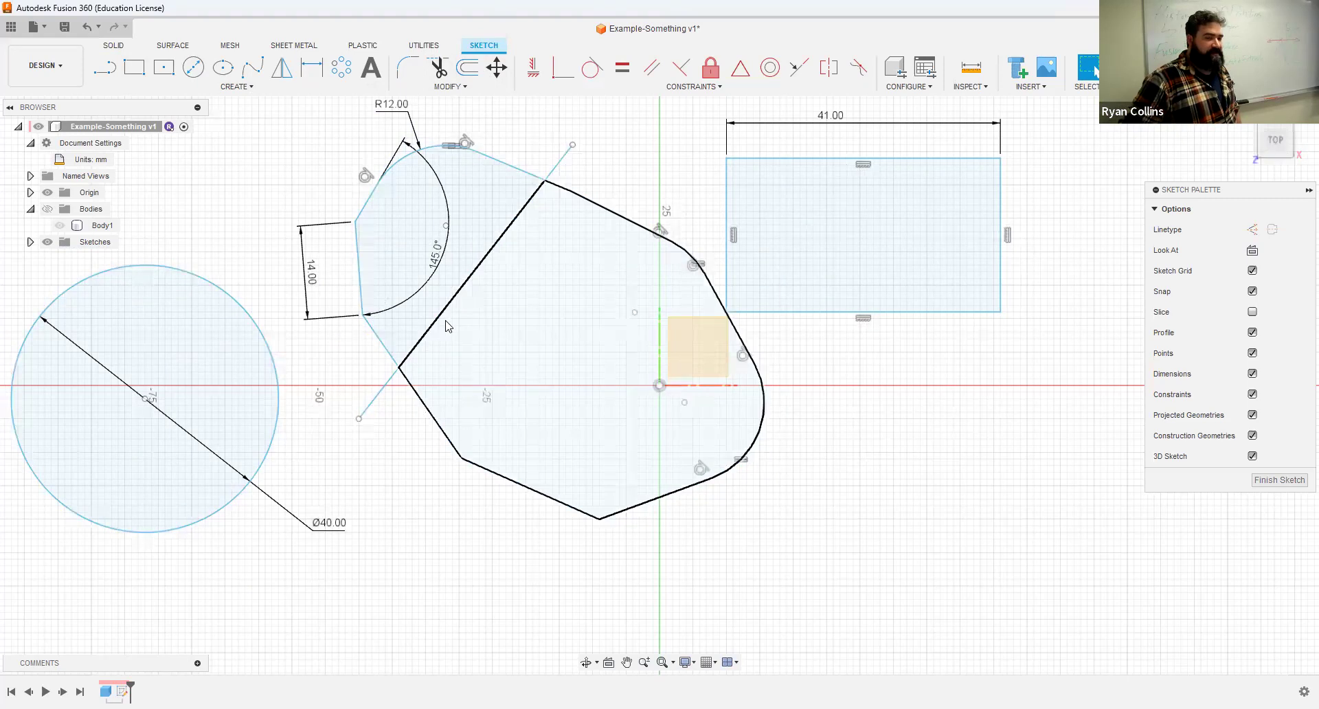
- Select both regions of the divided polygon together, clear them, and select its whole outline chain before deselecting it
left_click(568, 161)
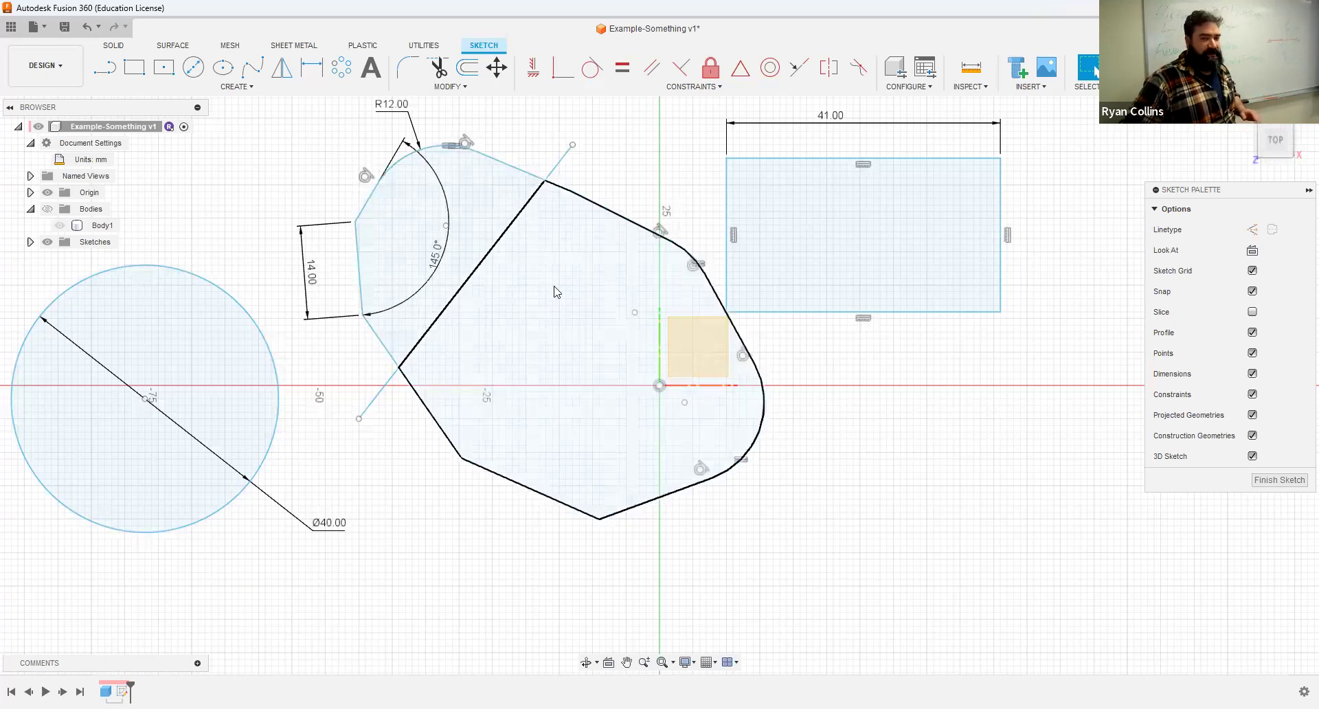
left_click(602, 353)
left_click(471, 199)
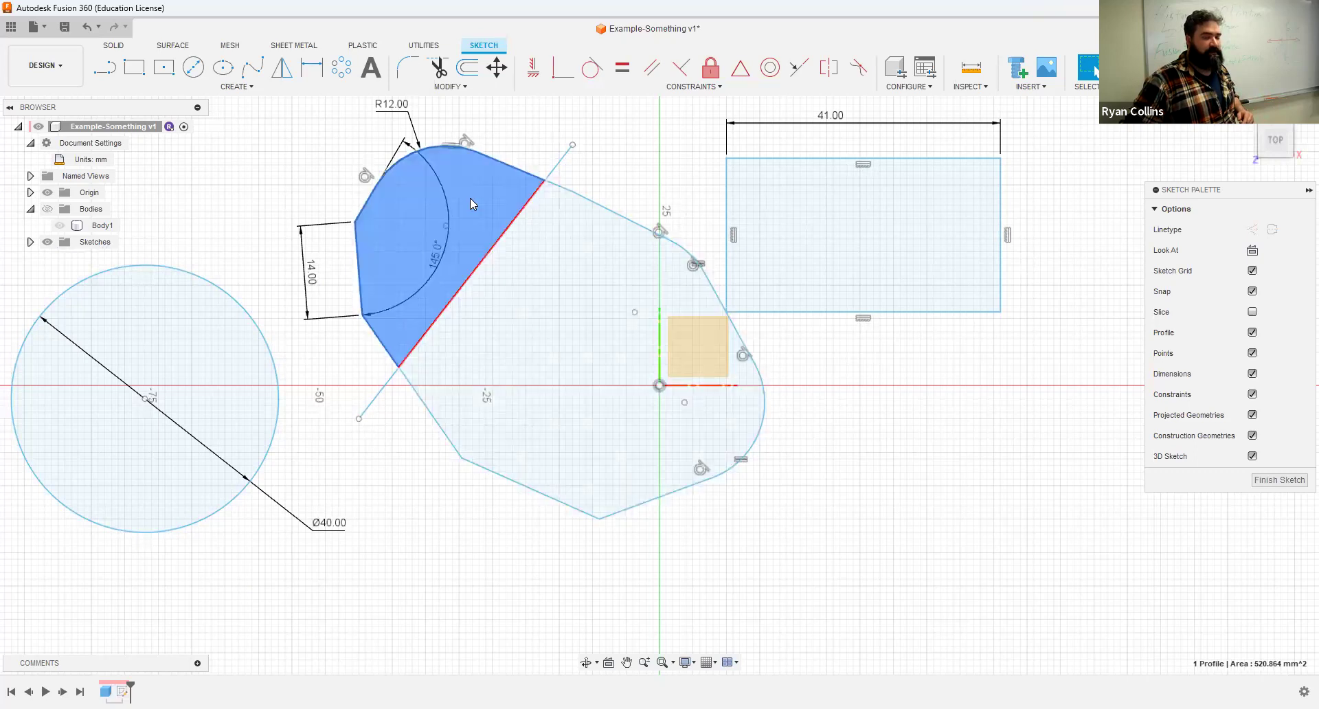
left_click(529, 260, "shift")
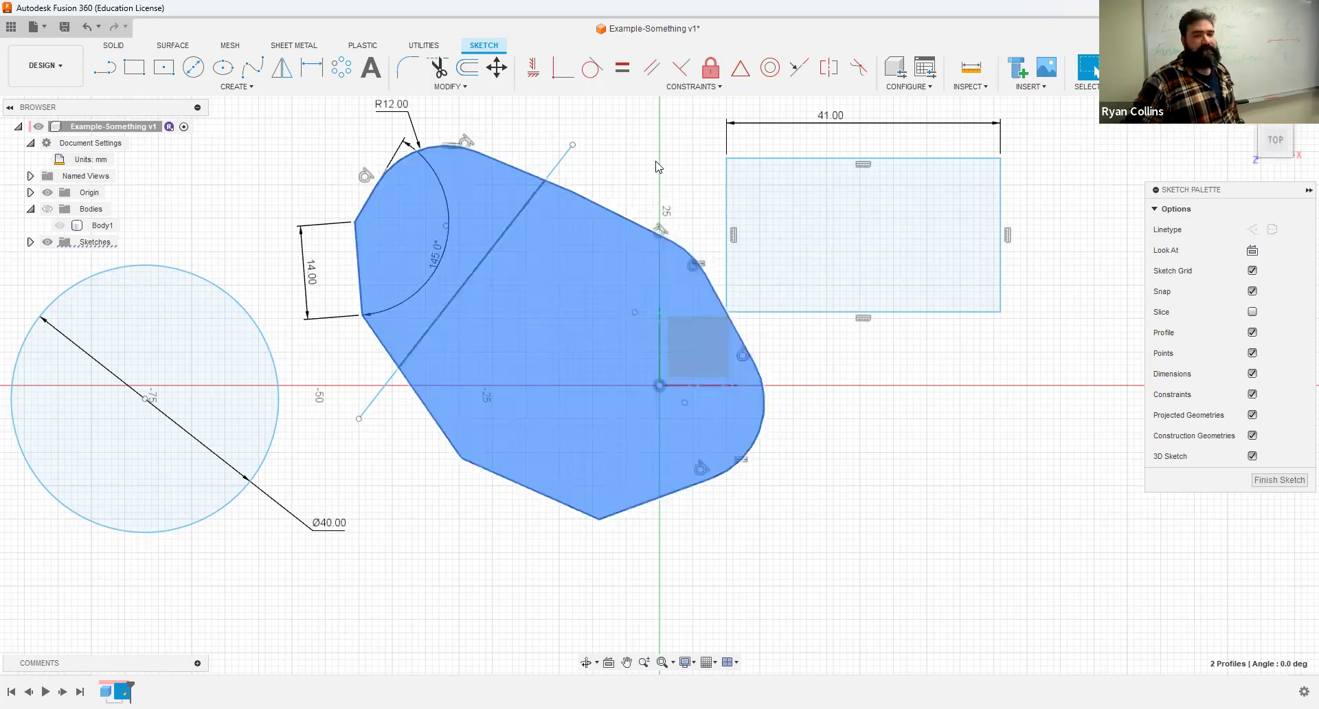
key("Escape")
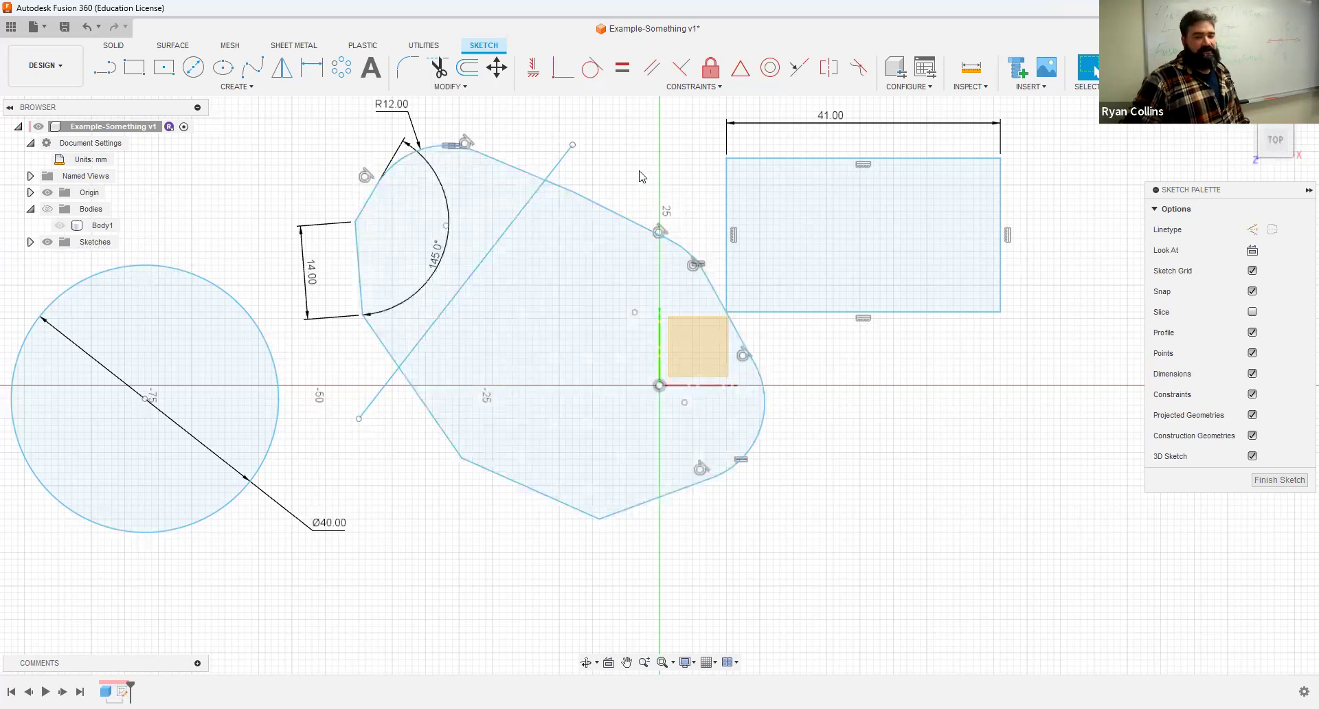
double_click(612, 218)
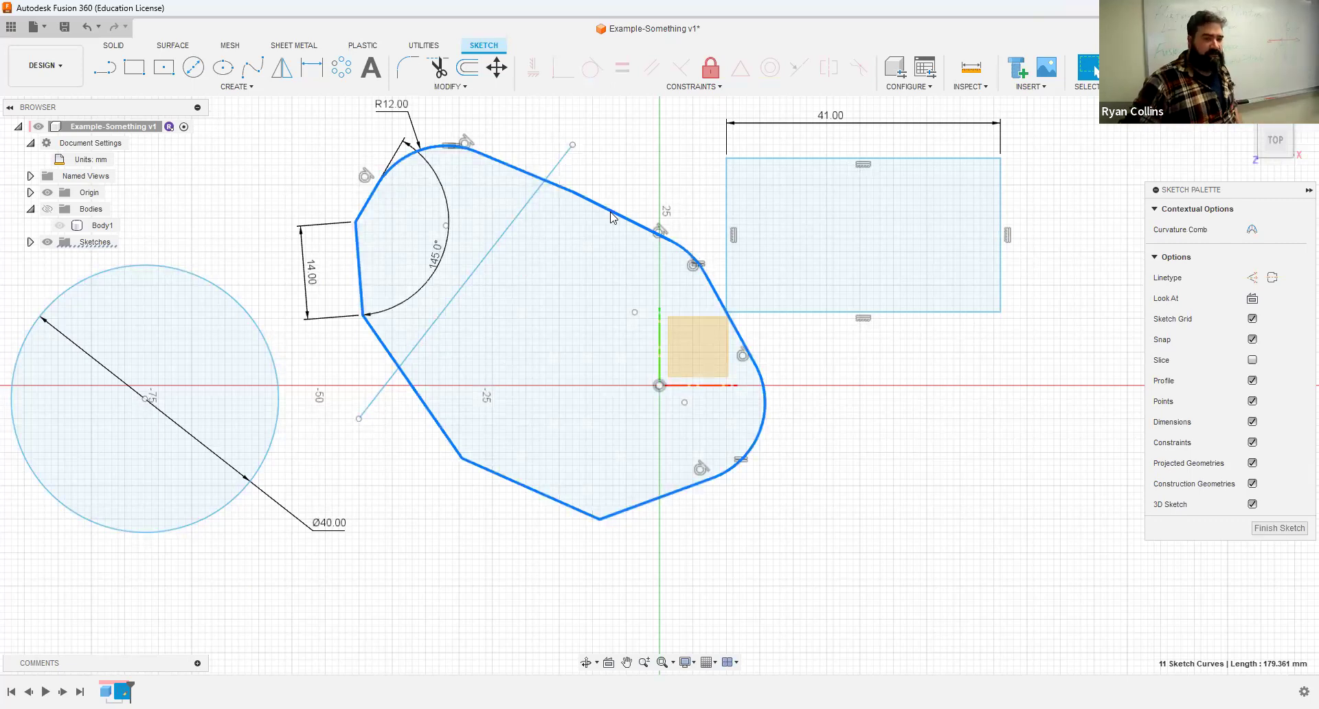
left_click(616, 179)
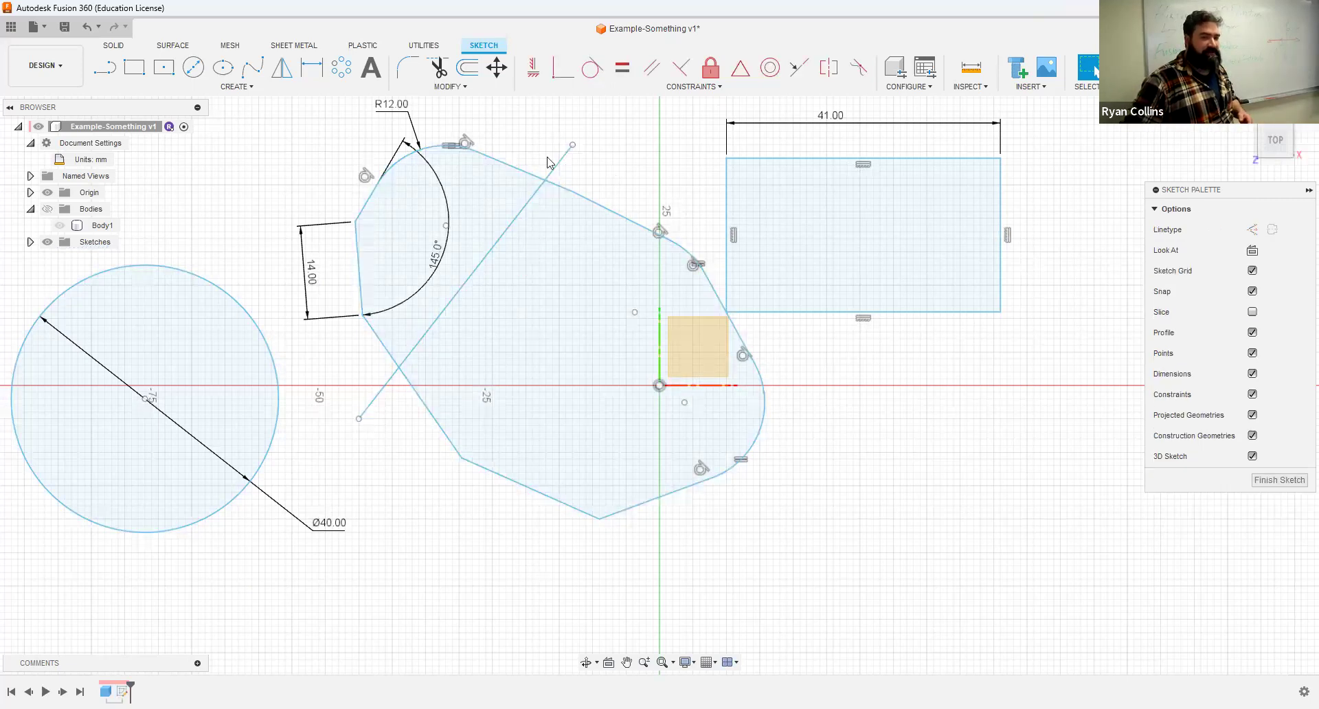
- Trim the polygon's upper and lower left edges back to the diagonal line on its left side
left_click(438, 67)
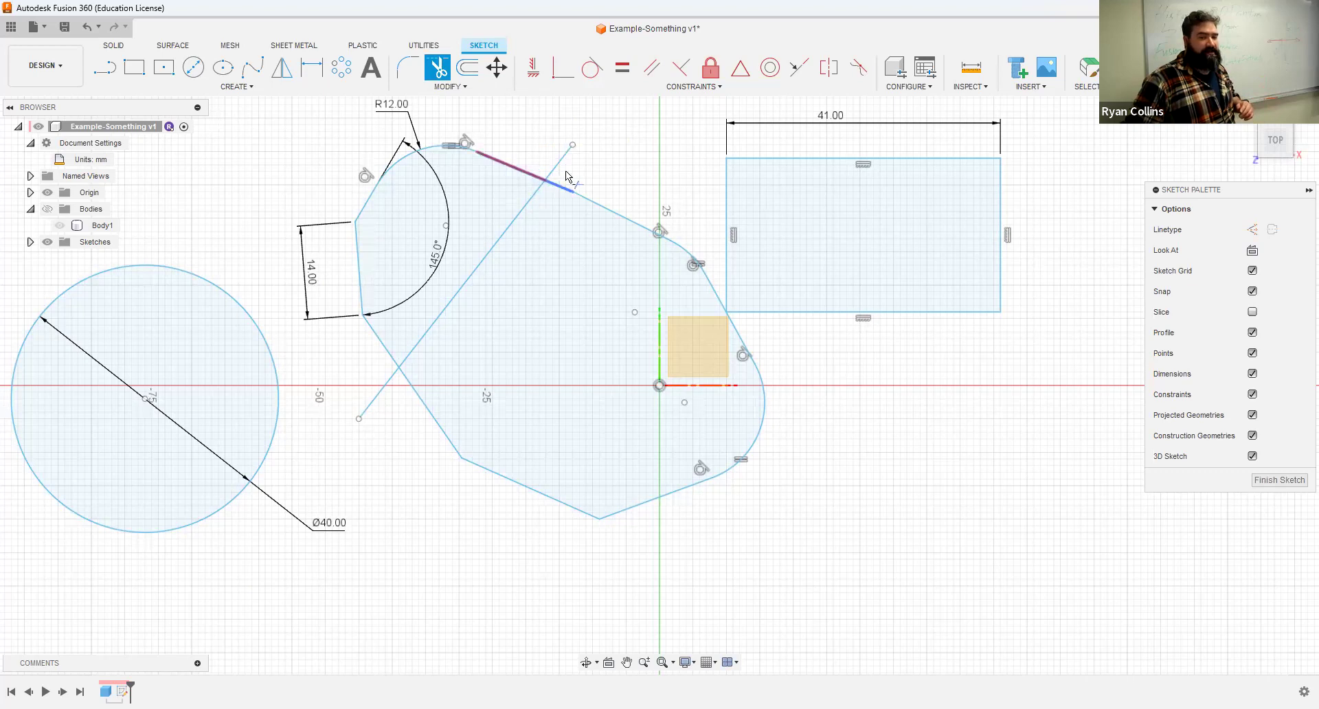
left_click(501, 163)
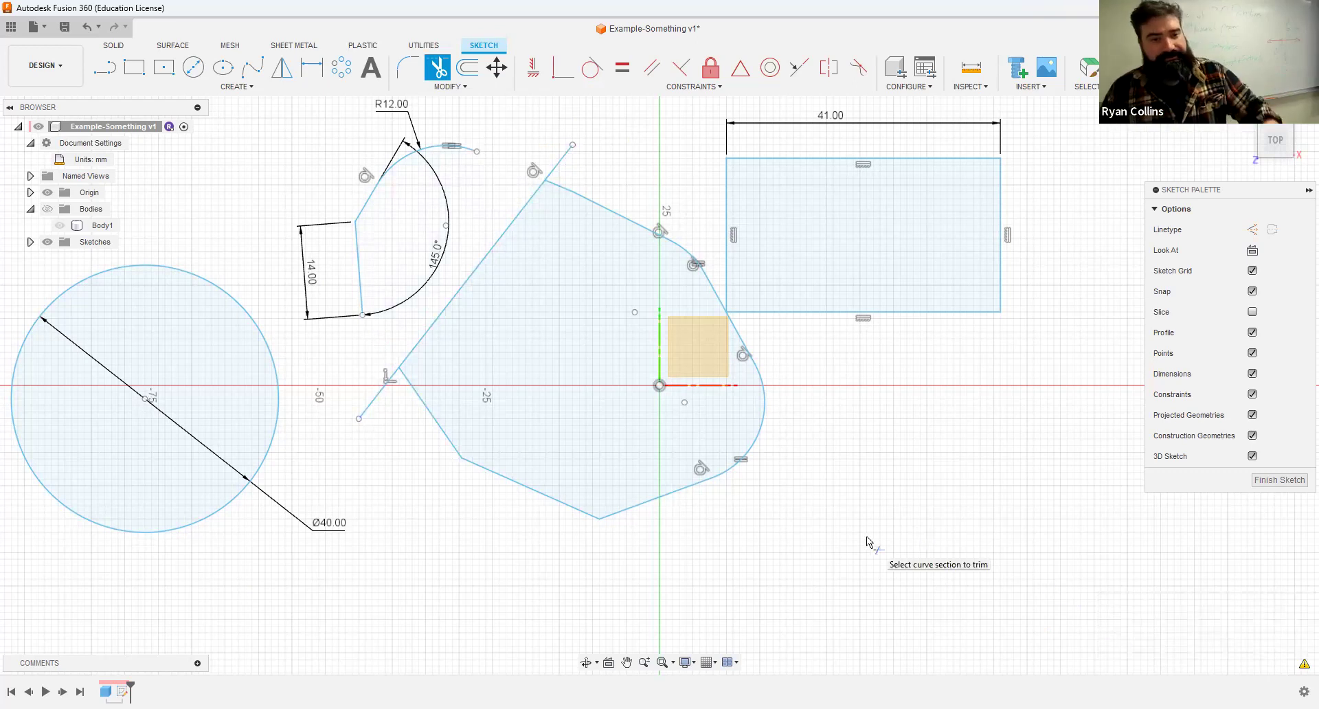
key("Escape")
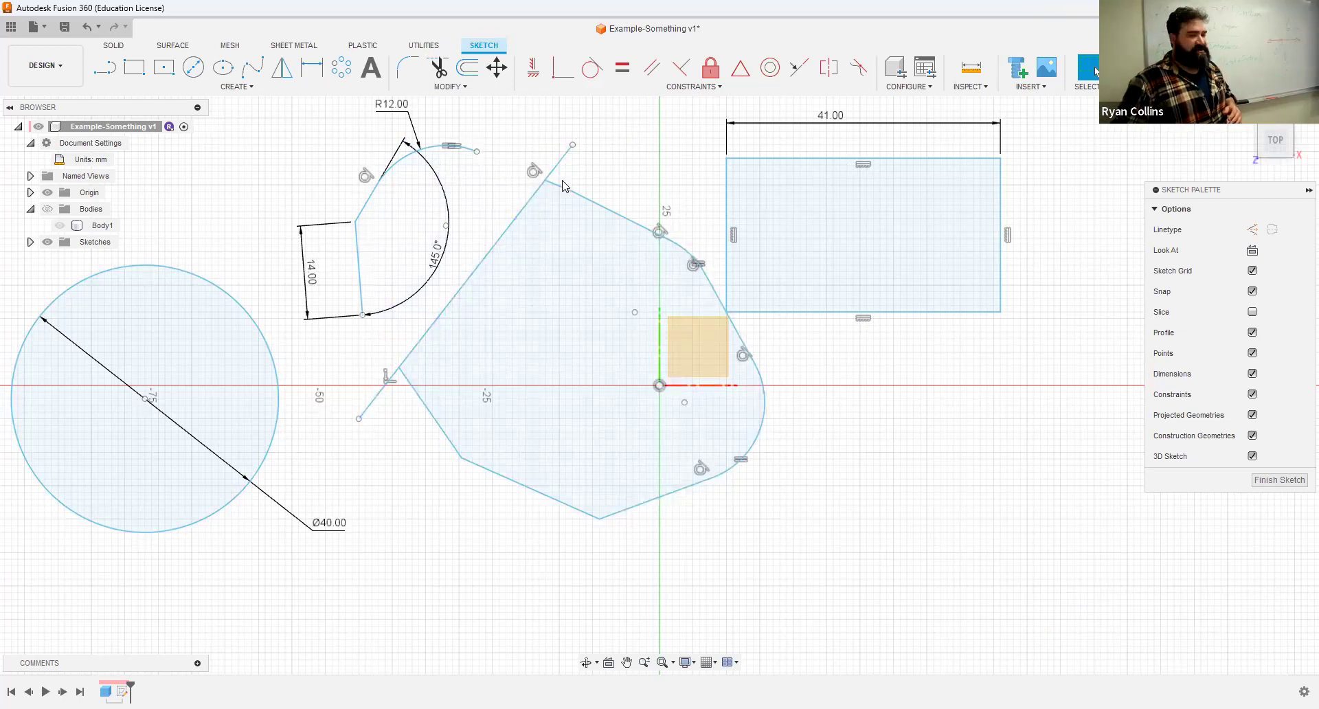
- Extend the free end of the R12 arc until it meets the diagonal line on the polygon's left side
left_click(453, 87)
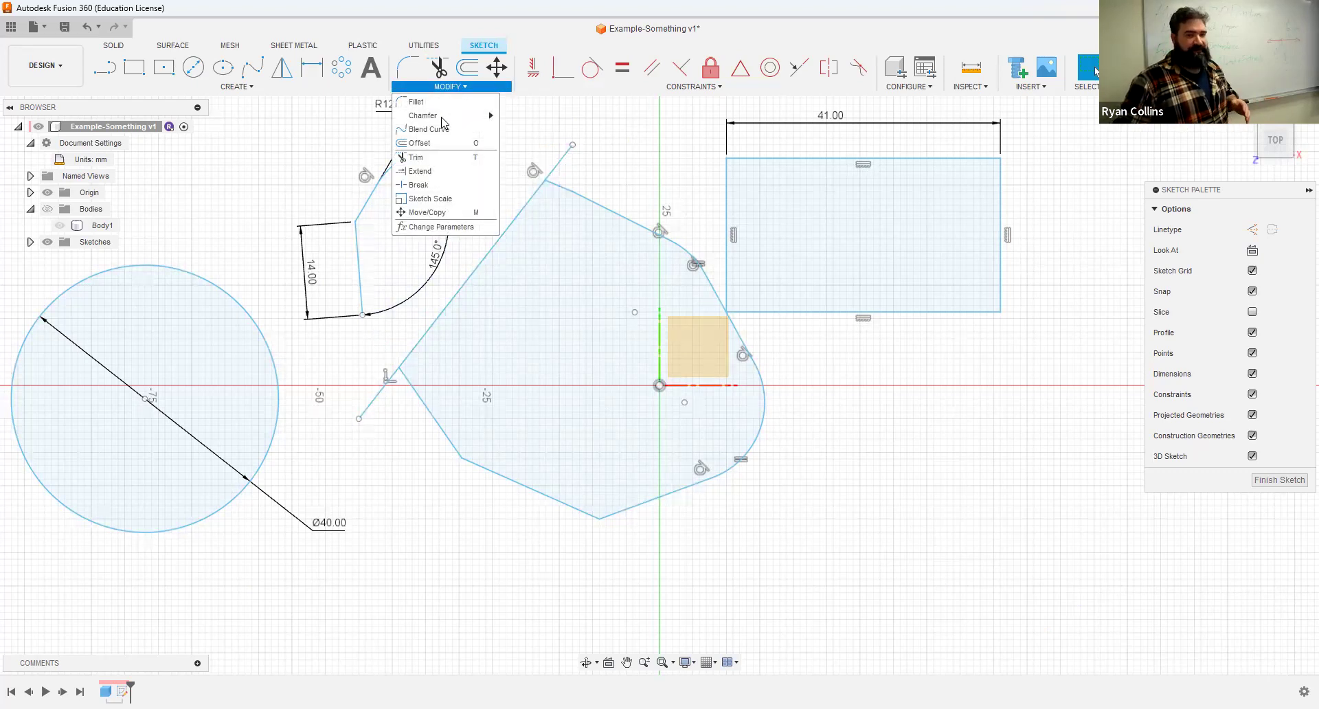
mouse_move(442, 118)
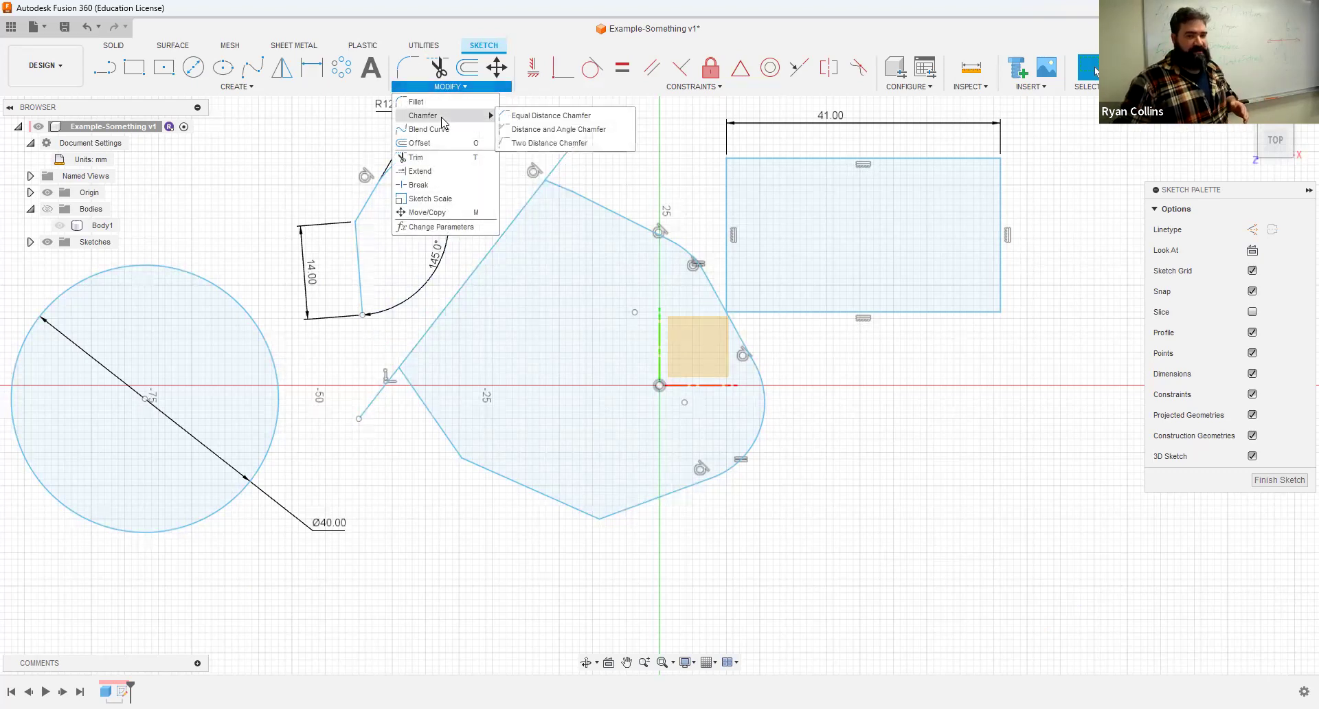
left_click(433, 173)
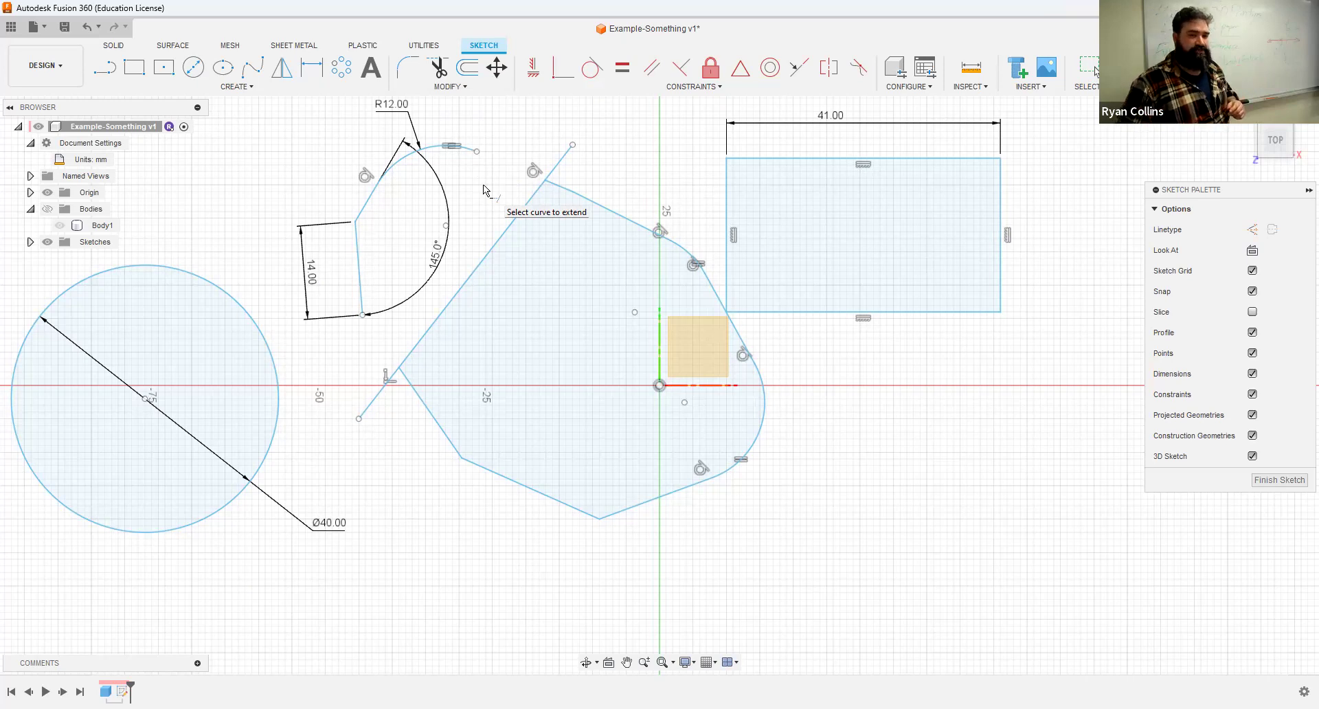
left_click(465, 150)
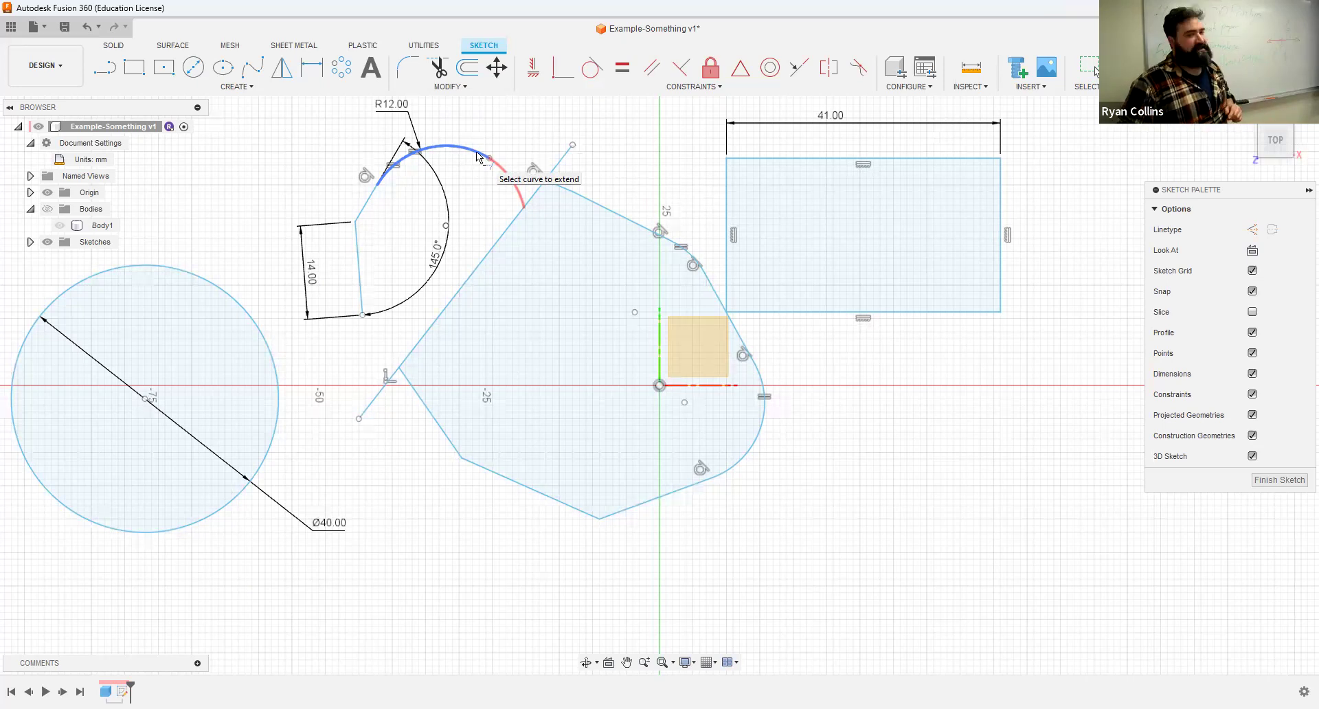
left_click(479, 157)
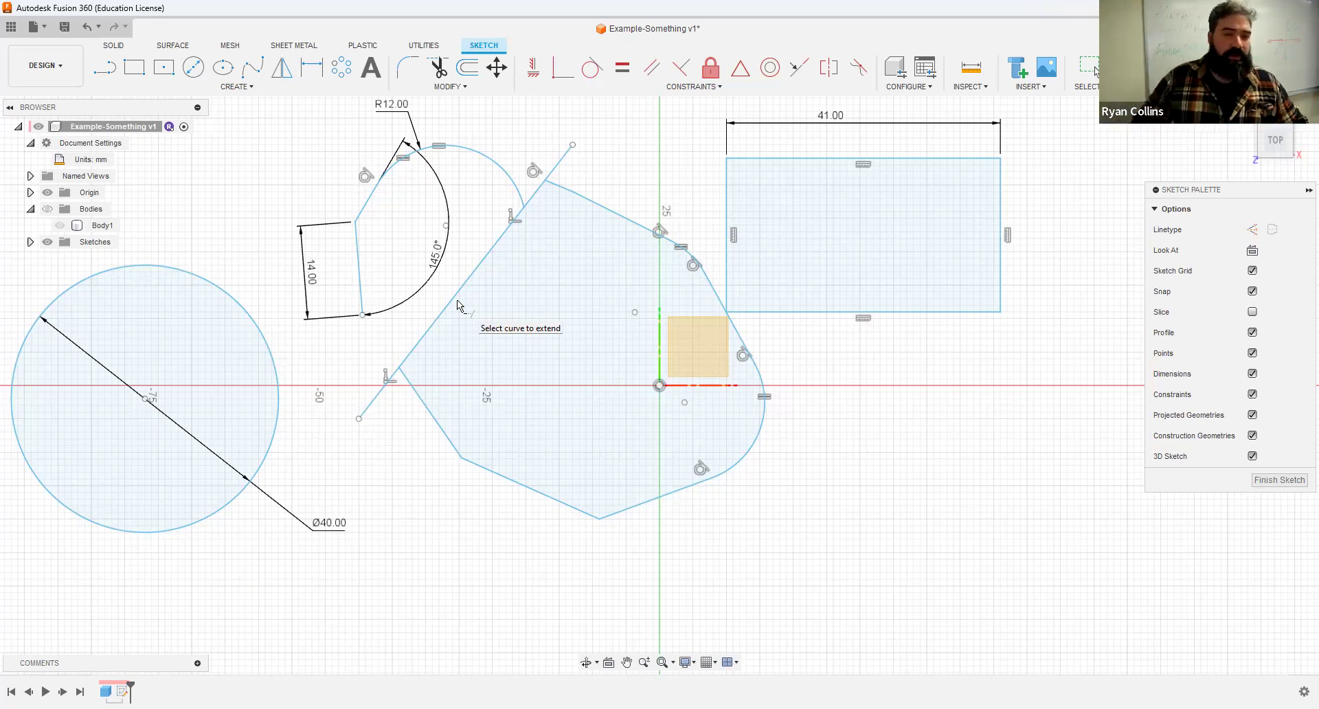
key("Escape")
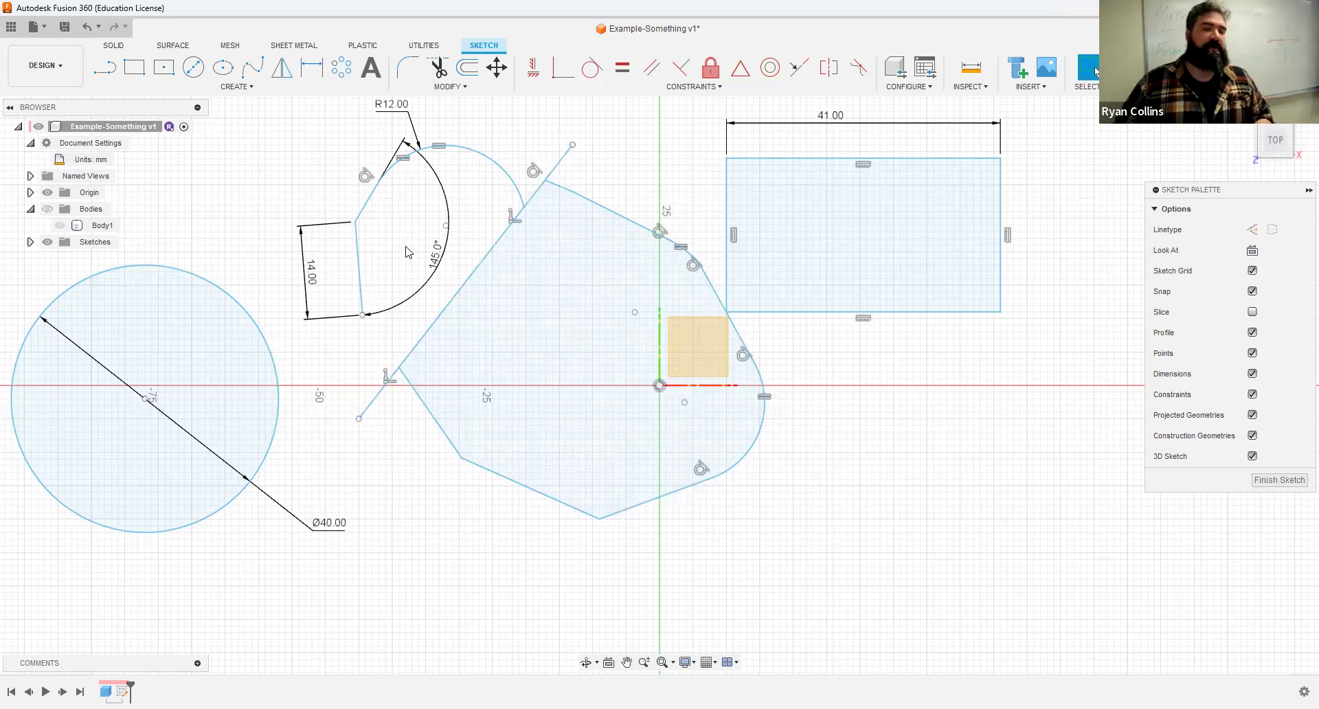
- Try offsetting the connected line-and-arc chain about 7.9 mm outward and about 10 mm inward
left_click(459, 77)
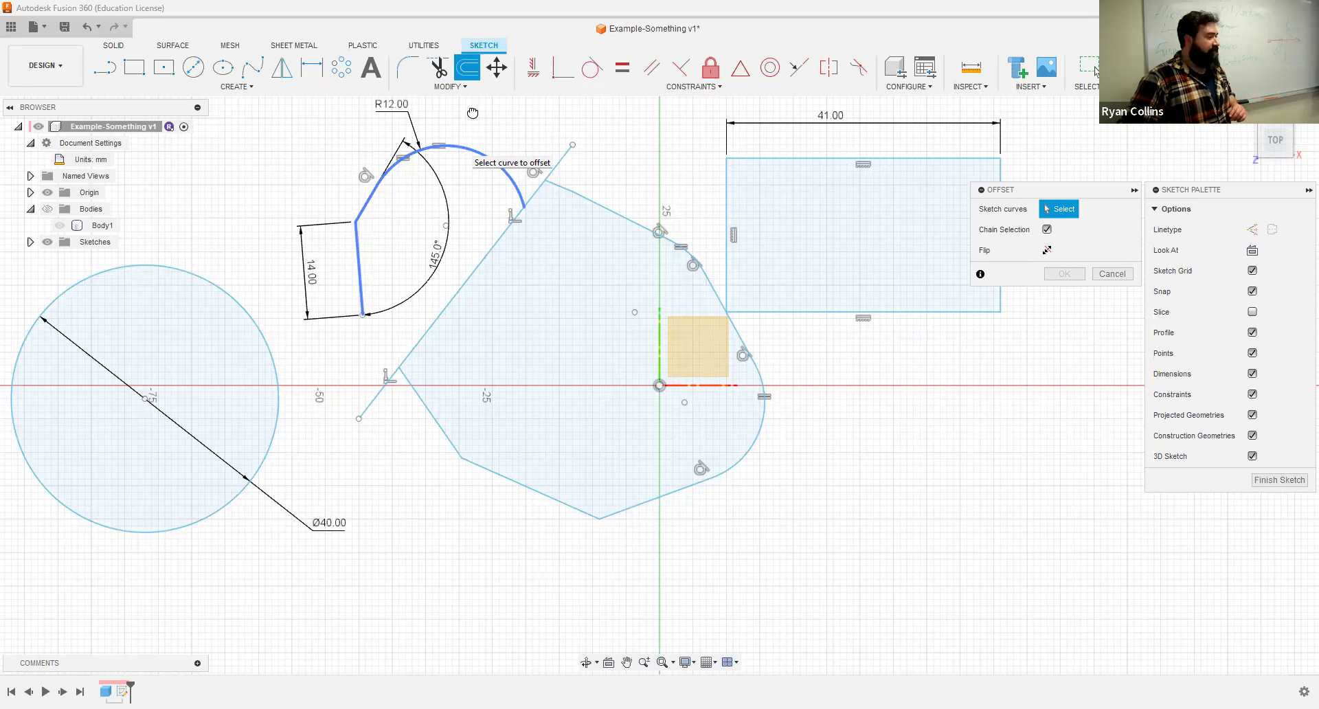
left_click(485, 151)
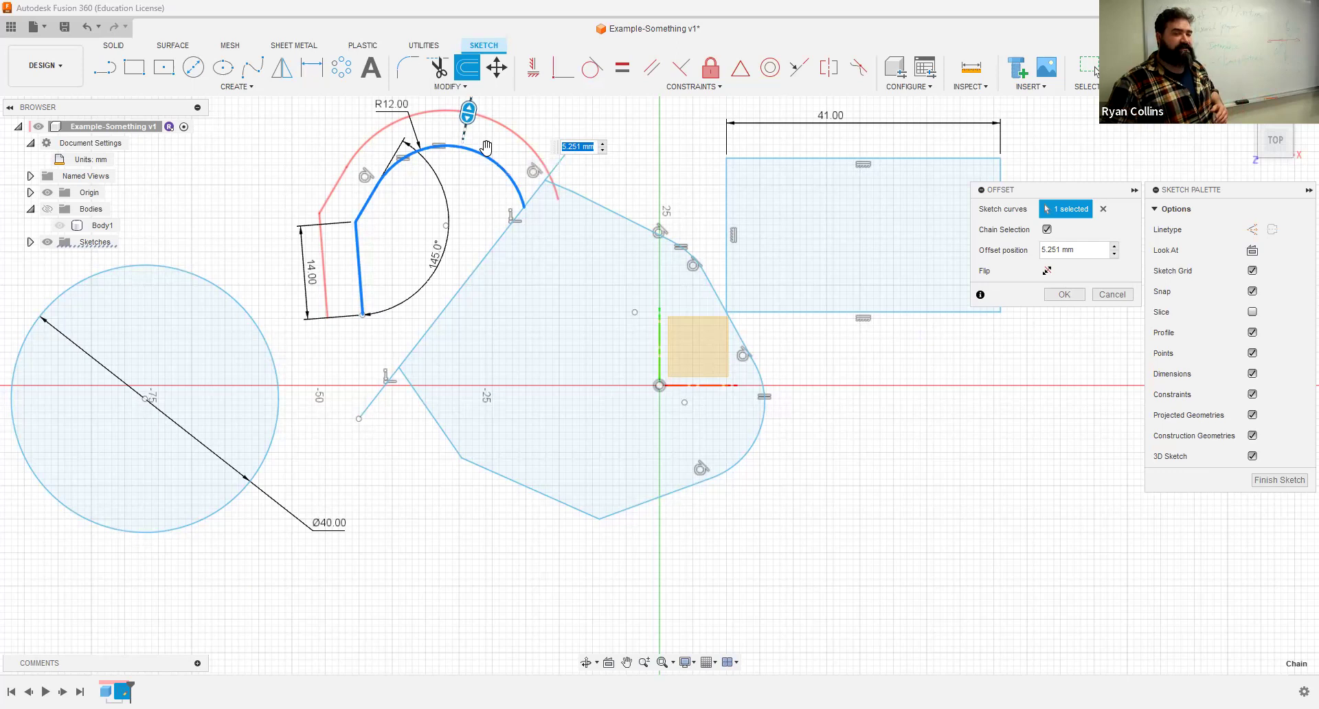
left_click_drag(476, 118, 474, 98)
scroll(464, 168, "down", 3)
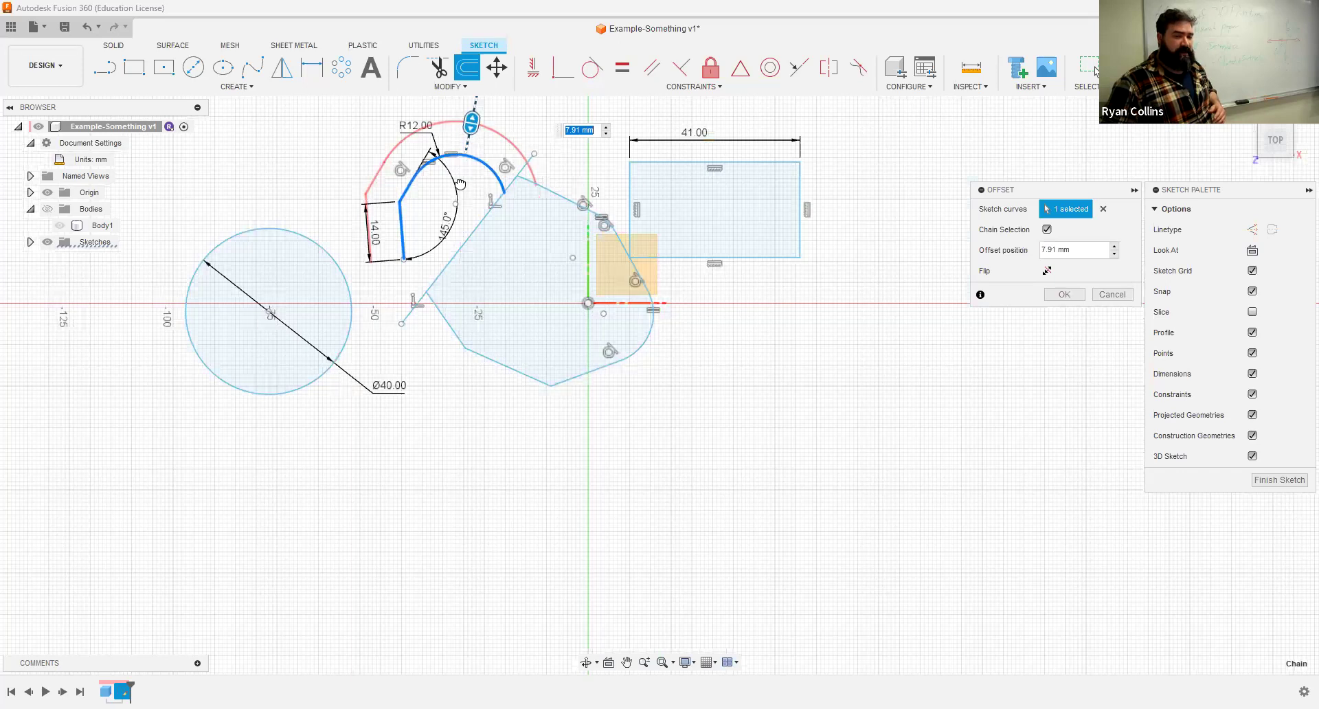
left_click_drag(461, 187, 459, 193)
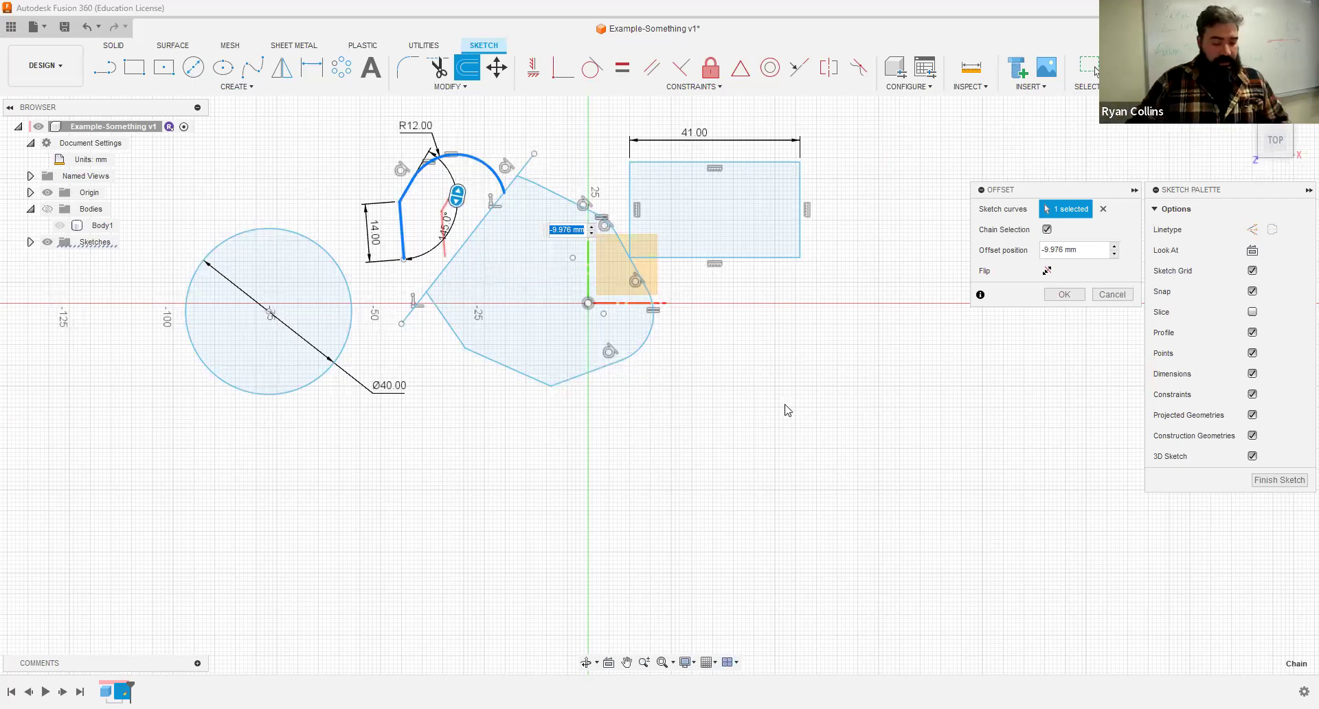
key("Return")
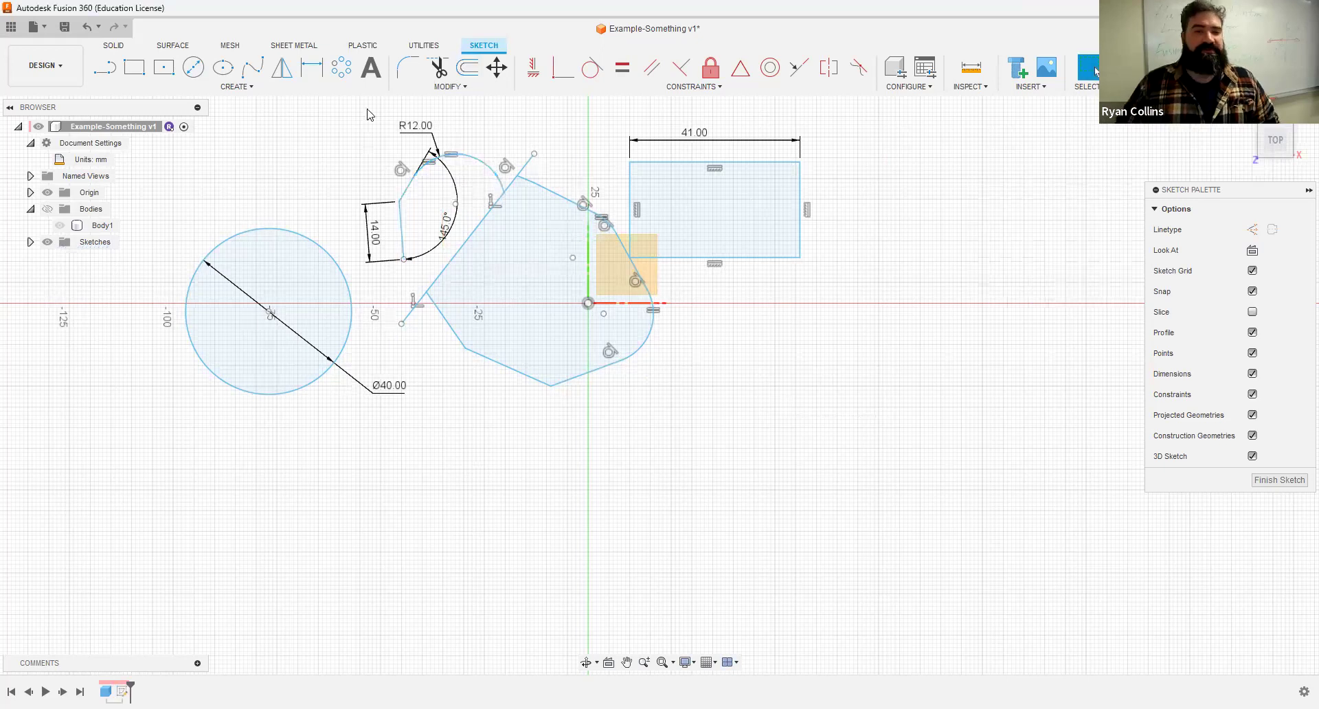
- Try moving box-selected parts of the chain, polygon and rectangle by -8 mm in X and -42 mm in Y, shifting them diagonally and rotating them 50 degrees
left_click(497, 68)
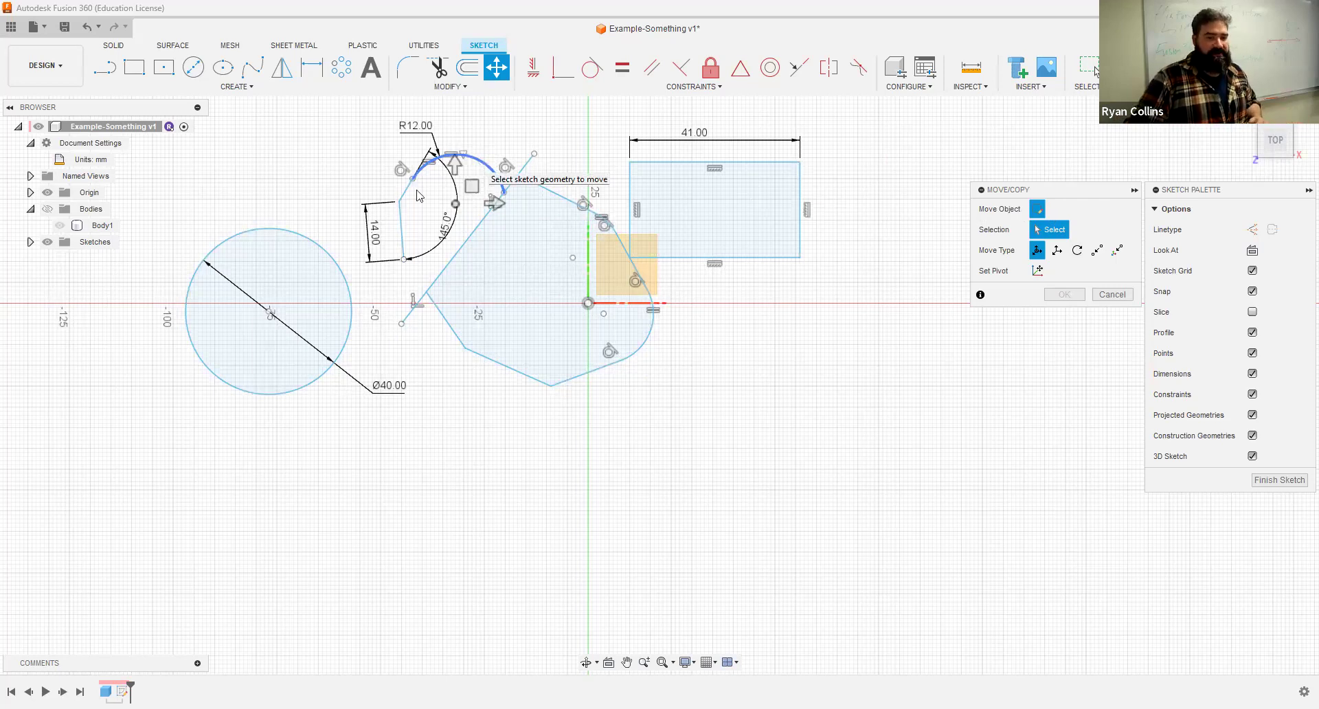
left_click(402, 222)
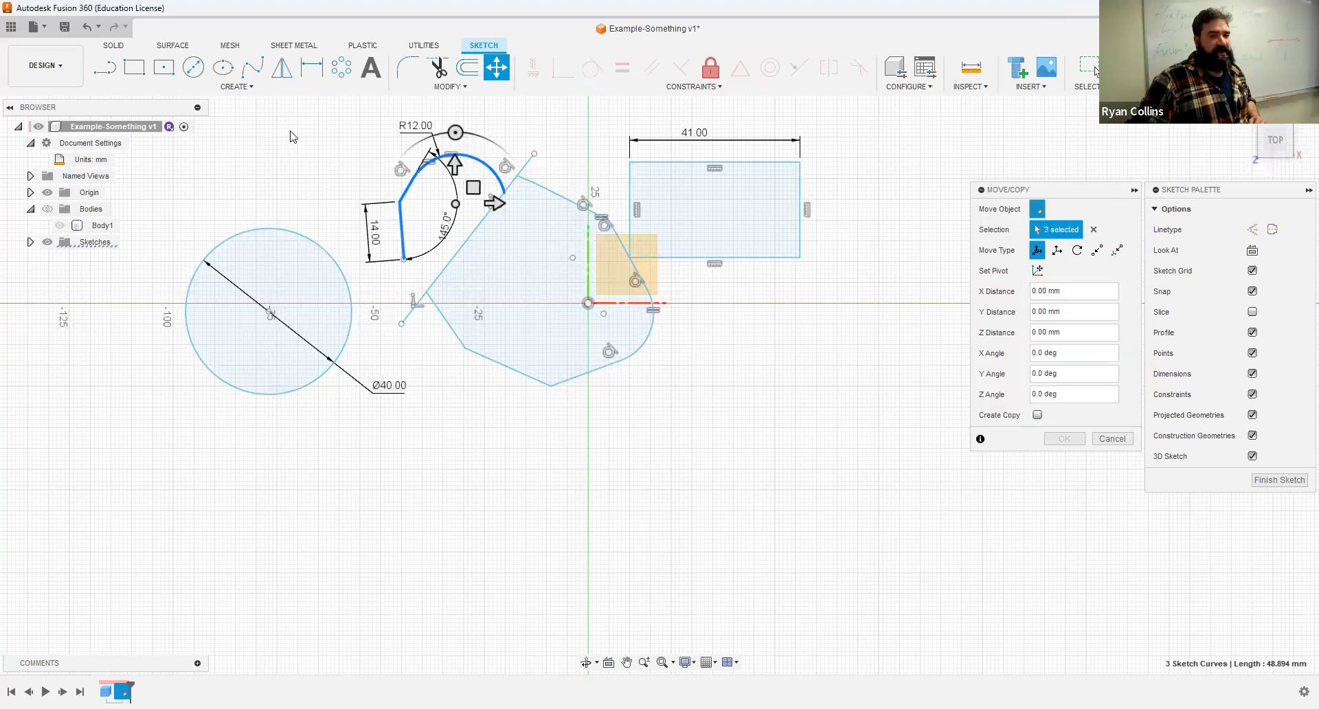
mouse_move(290, 121)
left_mouse_down()
mouse_move(435, 235)
mouse_move(558, 368)
mouse_move(541, 348)
mouse_move(556, 356)
left_mouse_up()
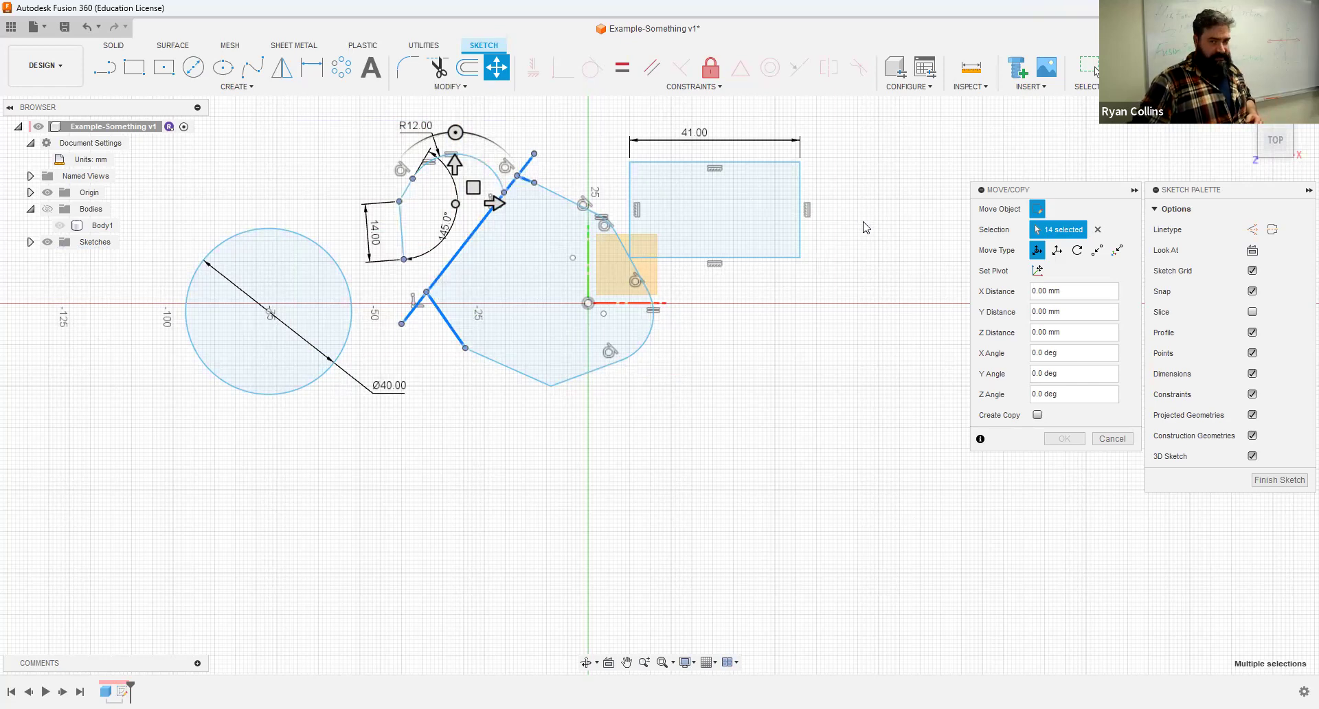
left_click_drag(864, 222, 632, 390)
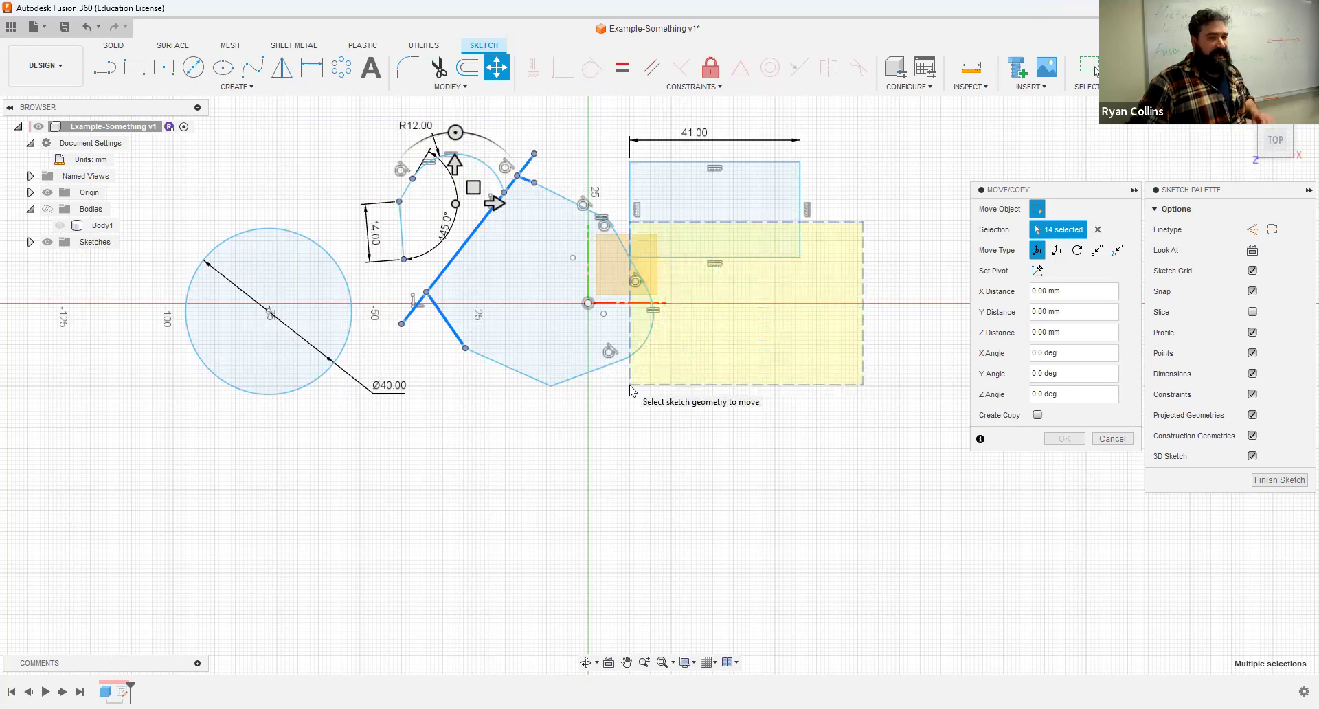
left_click_drag(630, 387, 639, 394)
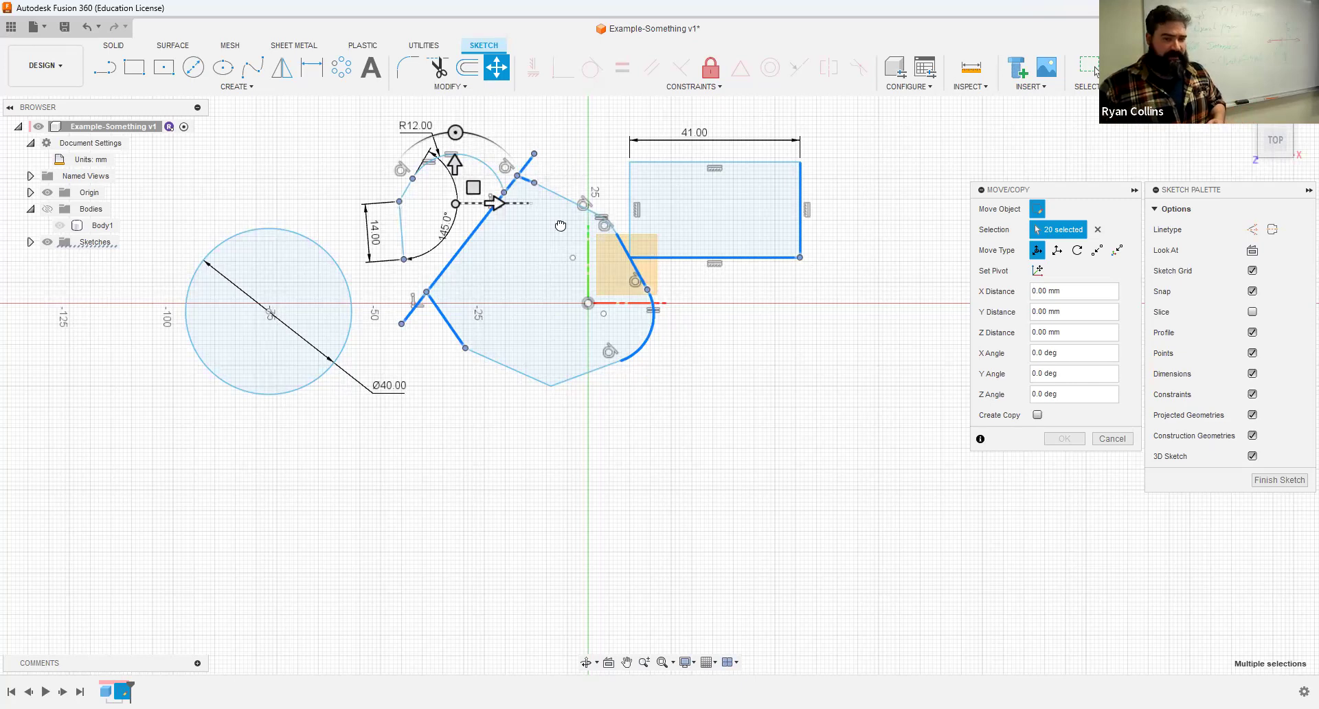
left_click_drag(445, 203, 413, 204)
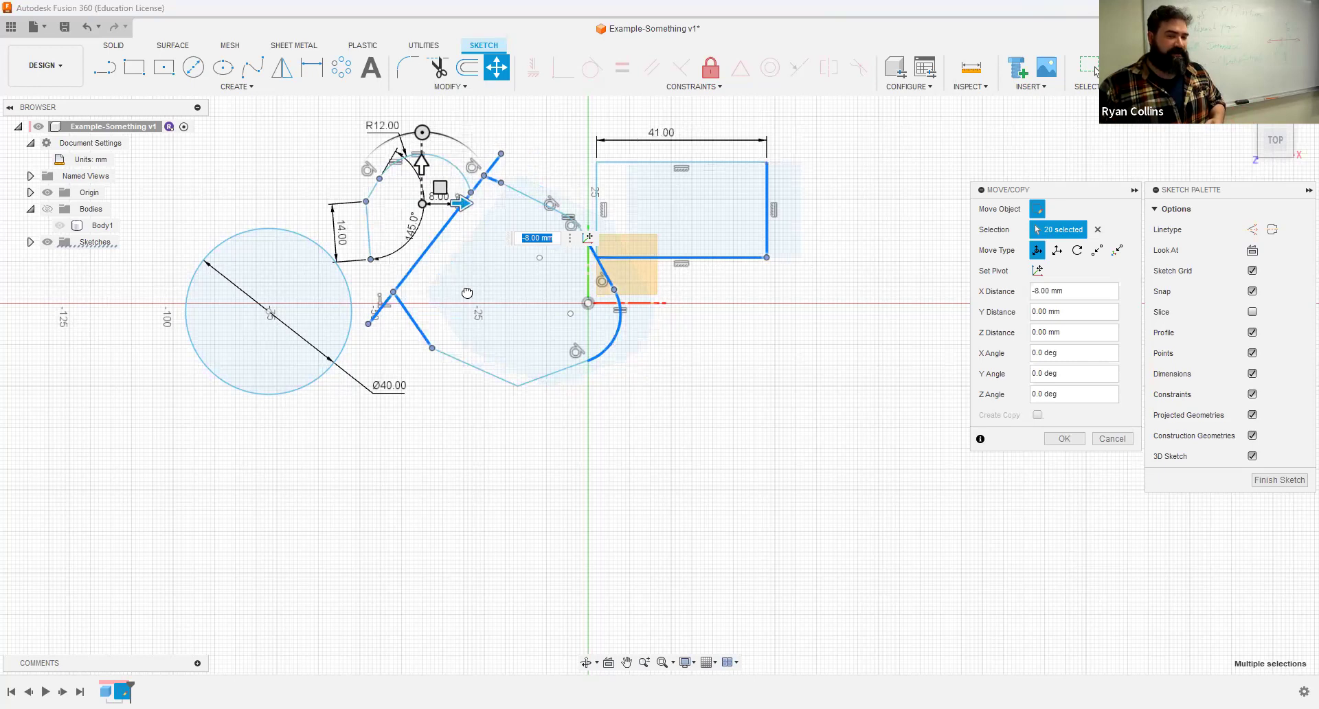
mouse_move(449, 395)
left_mouse_down()
mouse_move(480, 237)
mouse_move(481, 336)
left_mouse_up()
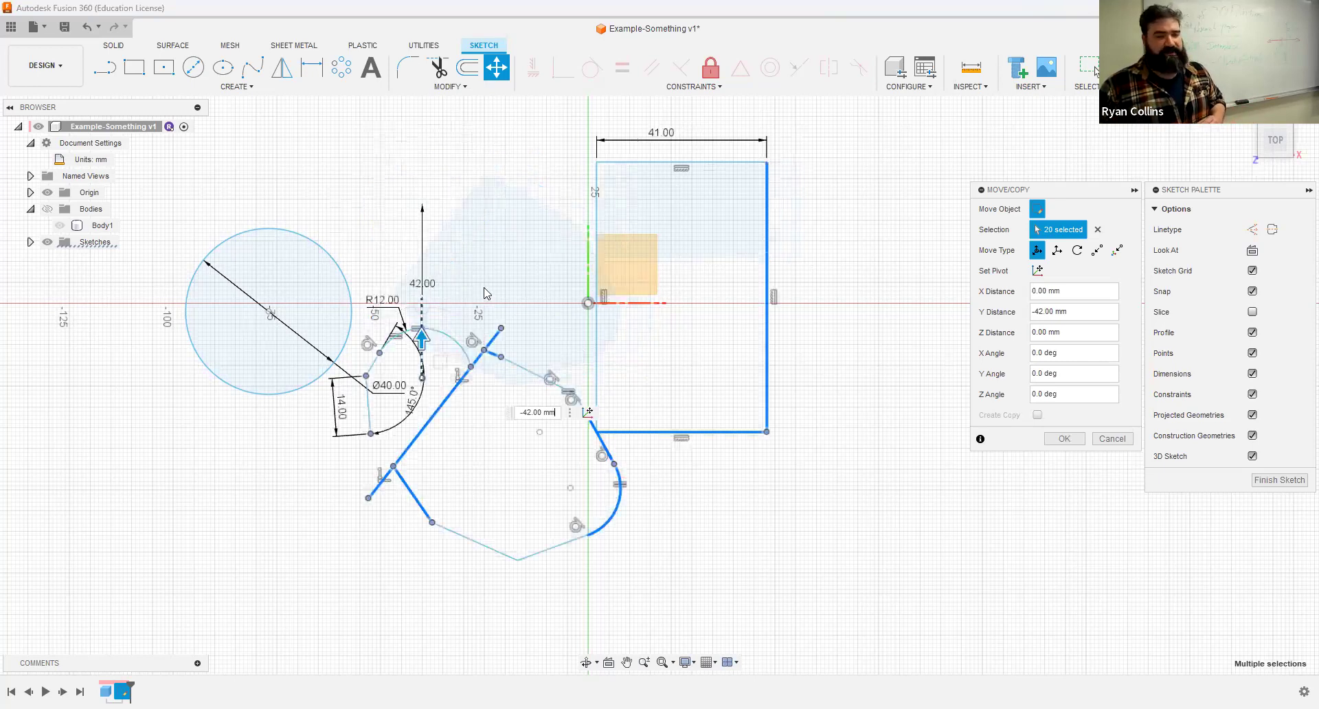
left_click_drag(486, 294, 470, 295)
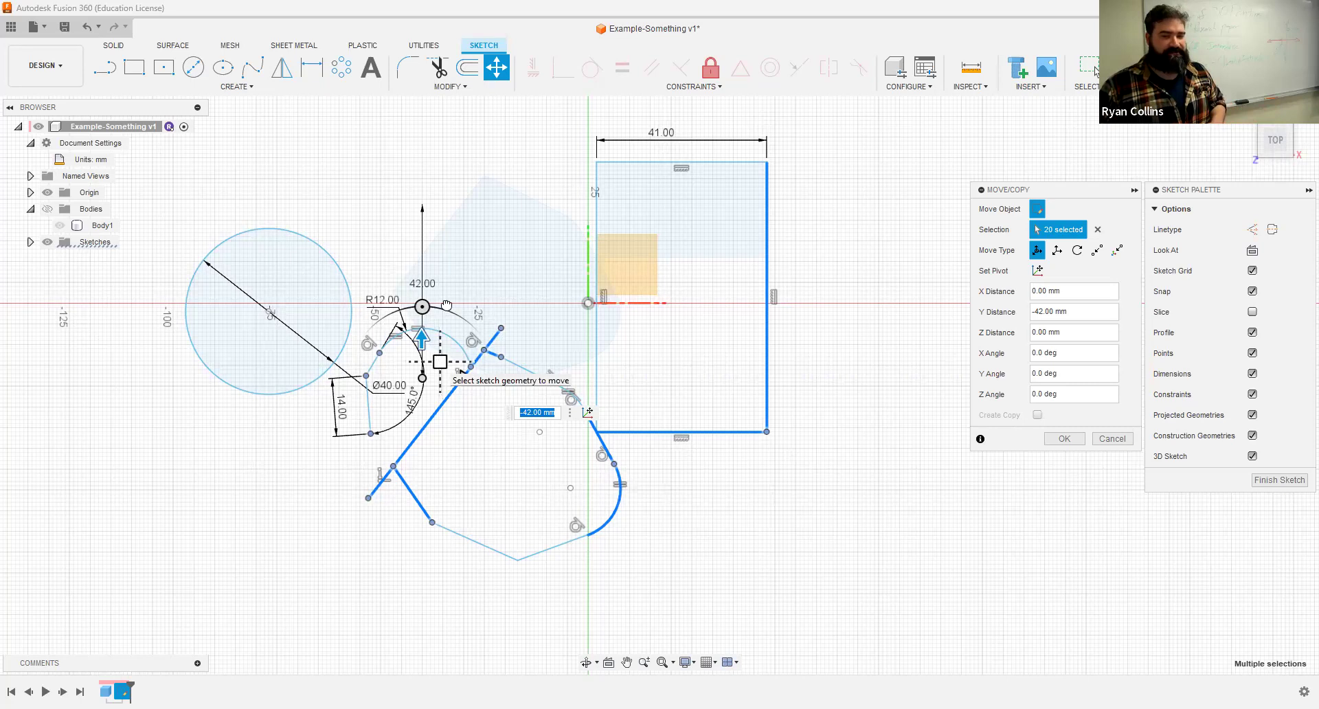
left_click_drag(440, 363, 476, 404)
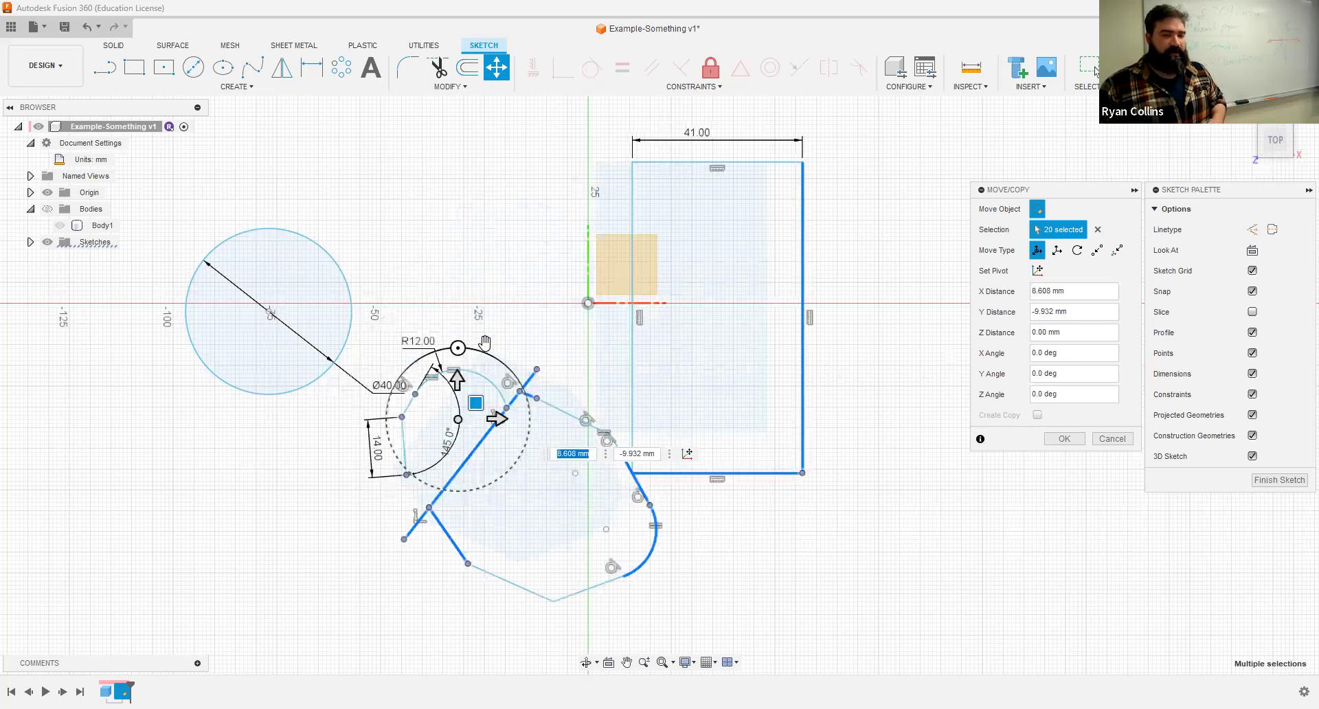
left_click_drag(458, 347, 404, 373)
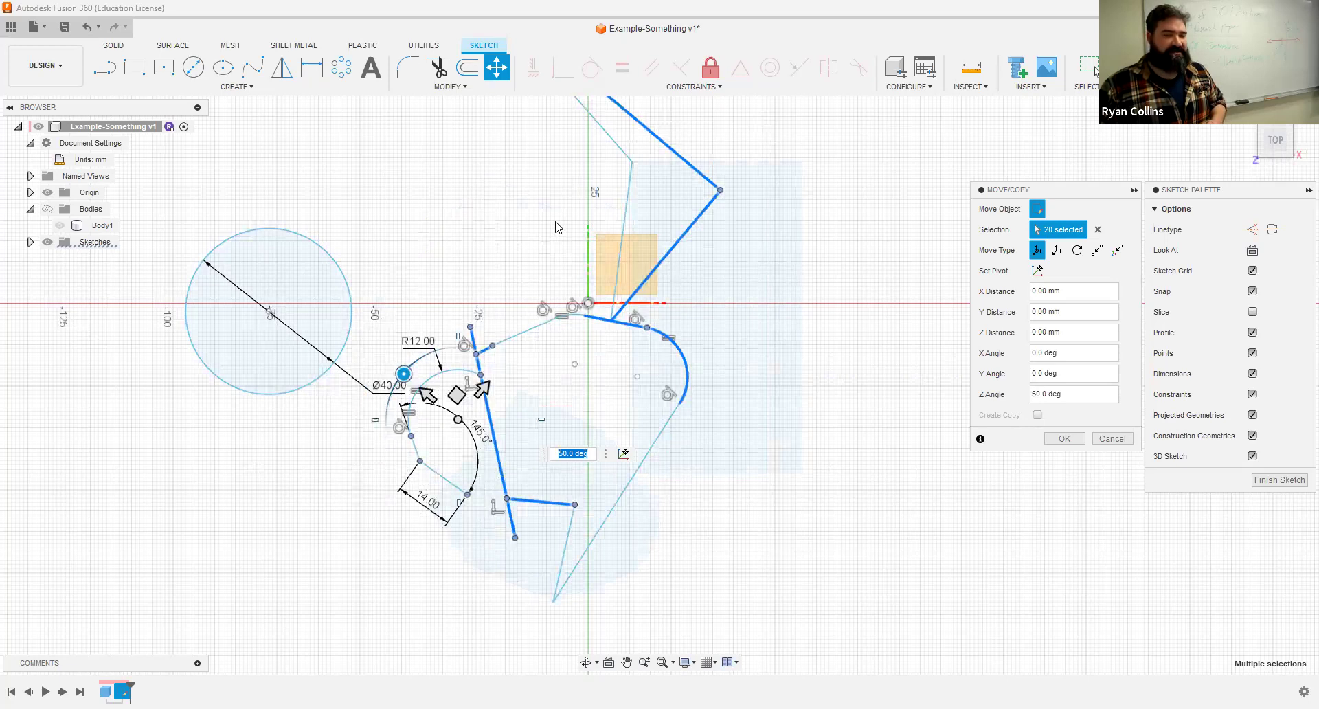
scroll(559, 237, "down", 1)
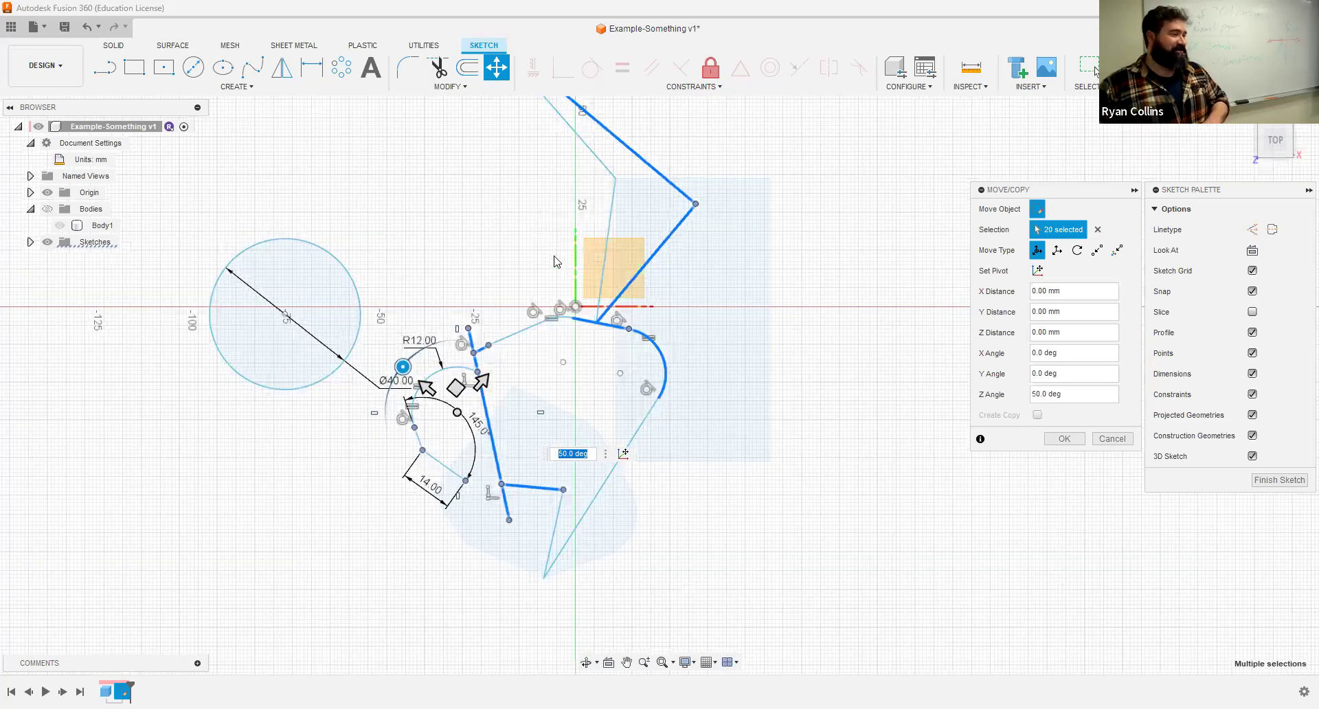
scroll(553, 256, "down", 2)
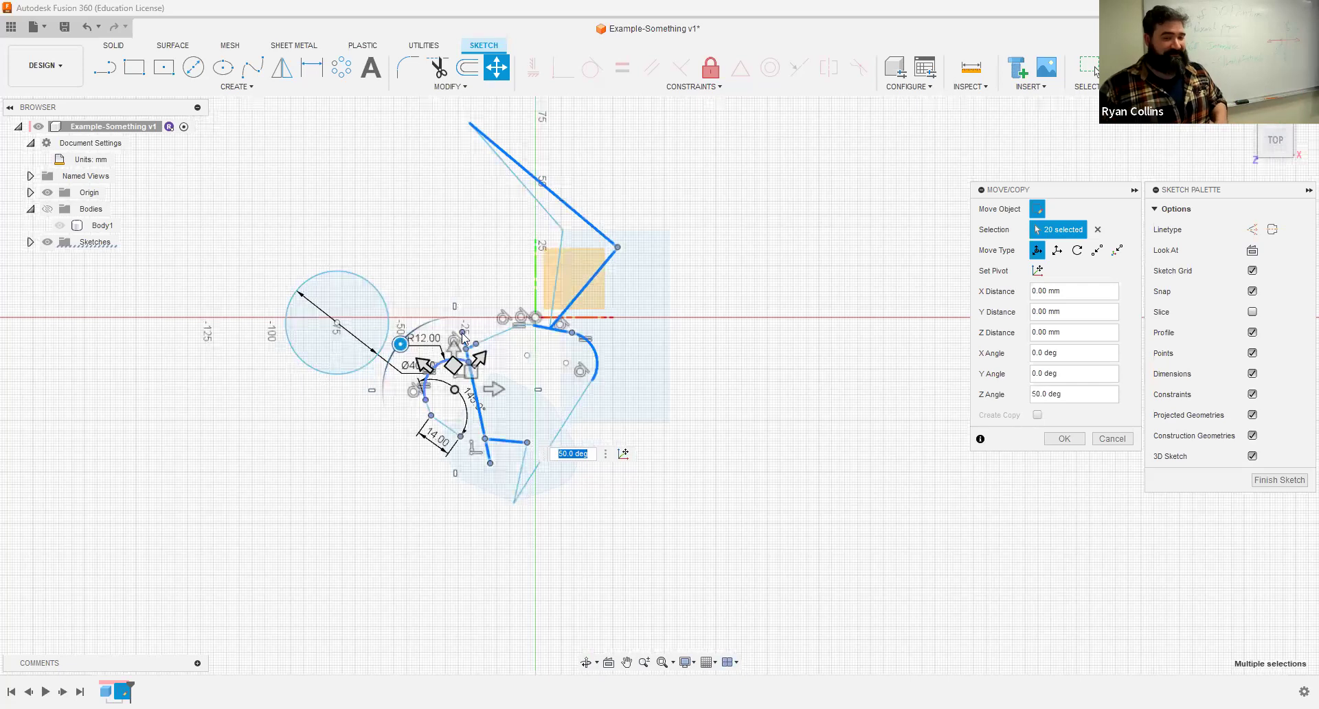
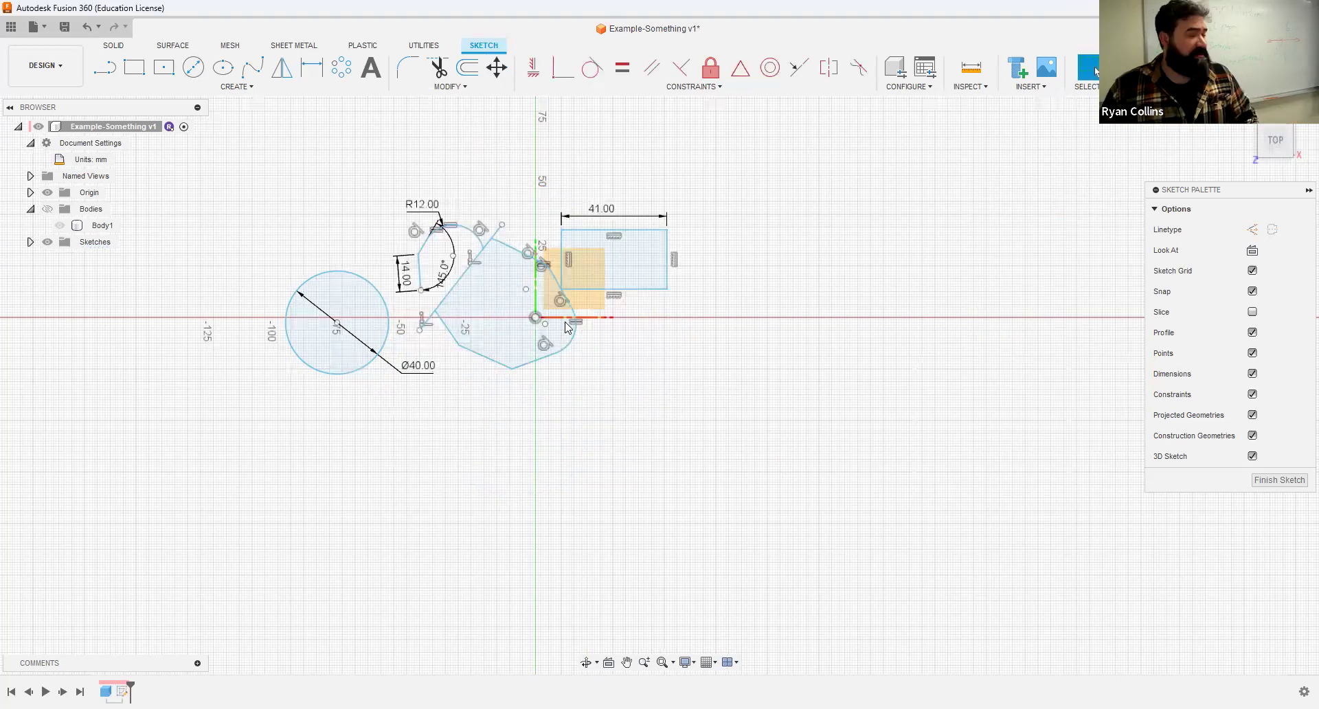
- Try moving the complete outline of the 41 mm wide rectangle 66 mm along X
left_click_drag(529, 154, 790, 421)
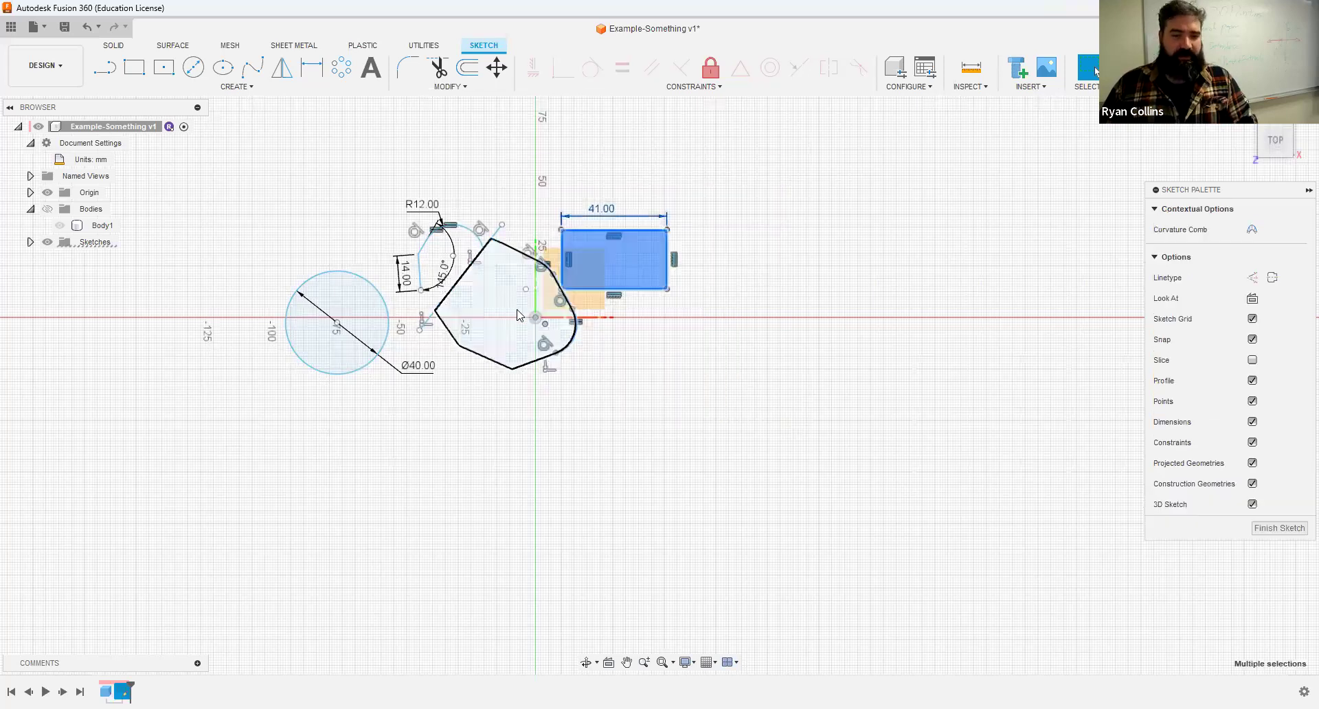
left_click(674, 394)
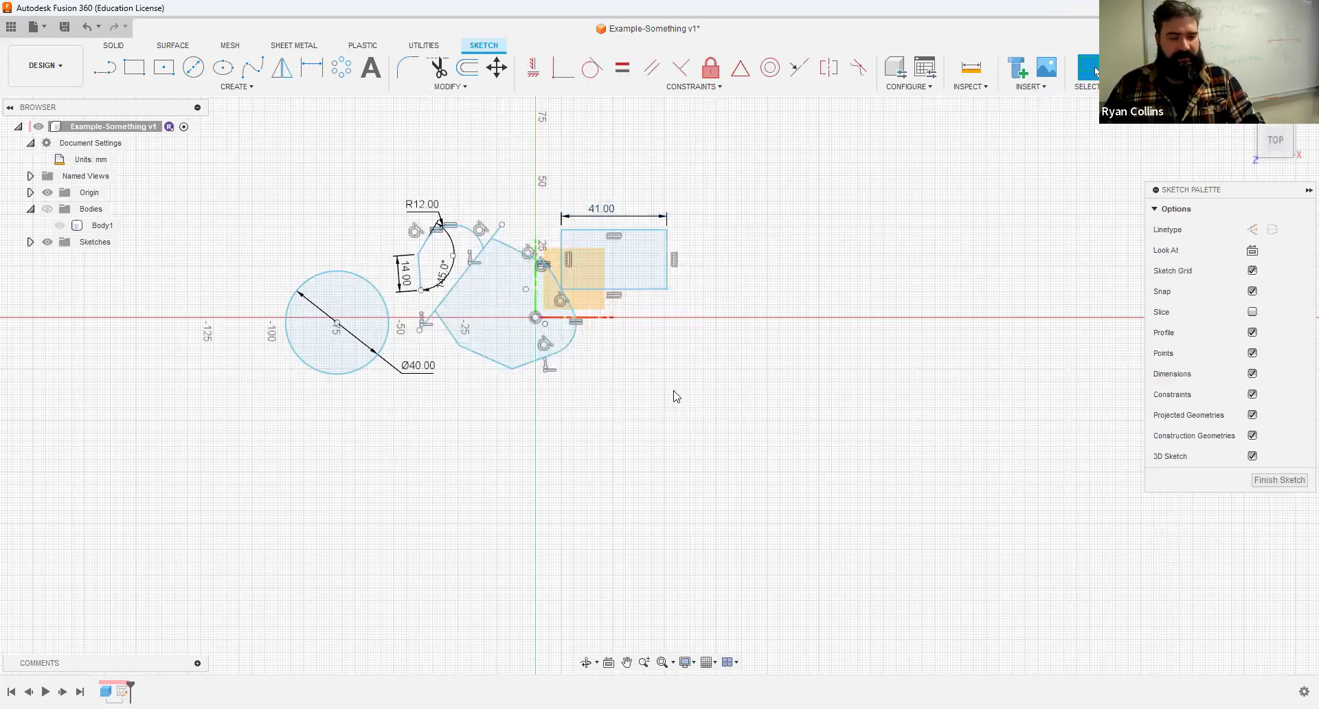
double_click(646, 296)
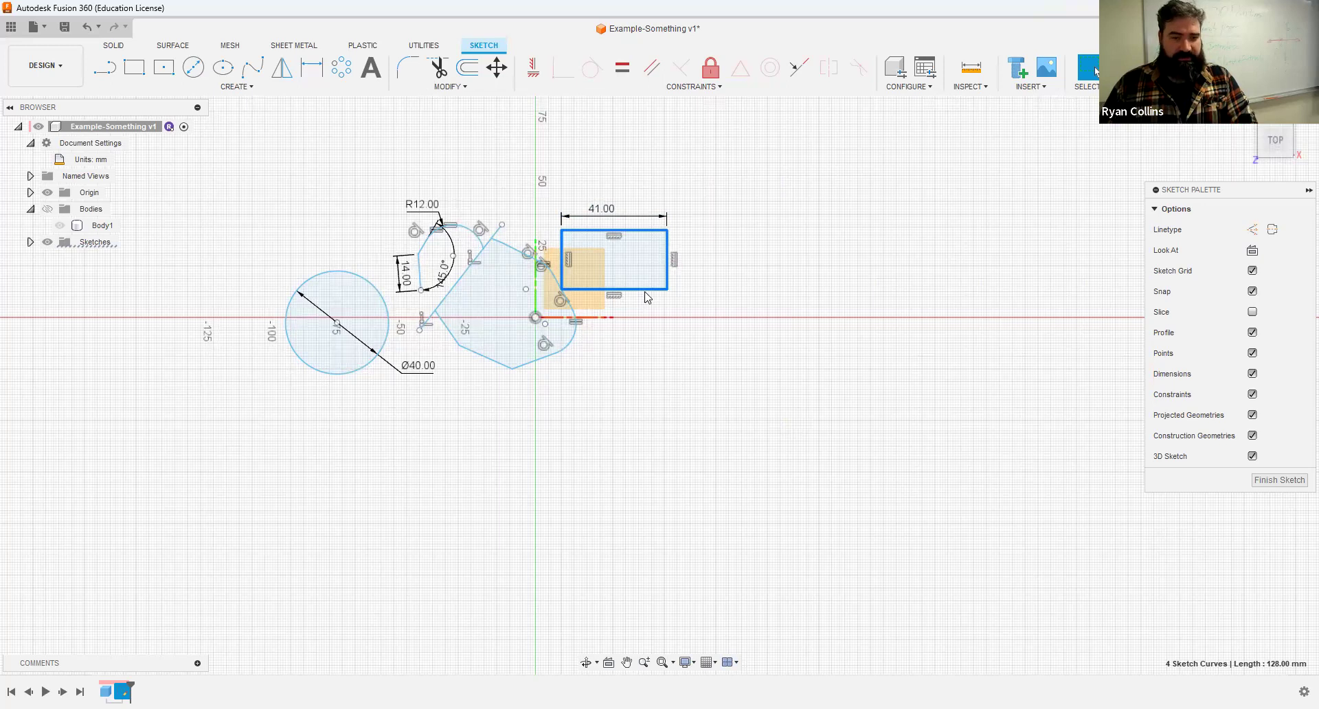
key("m")
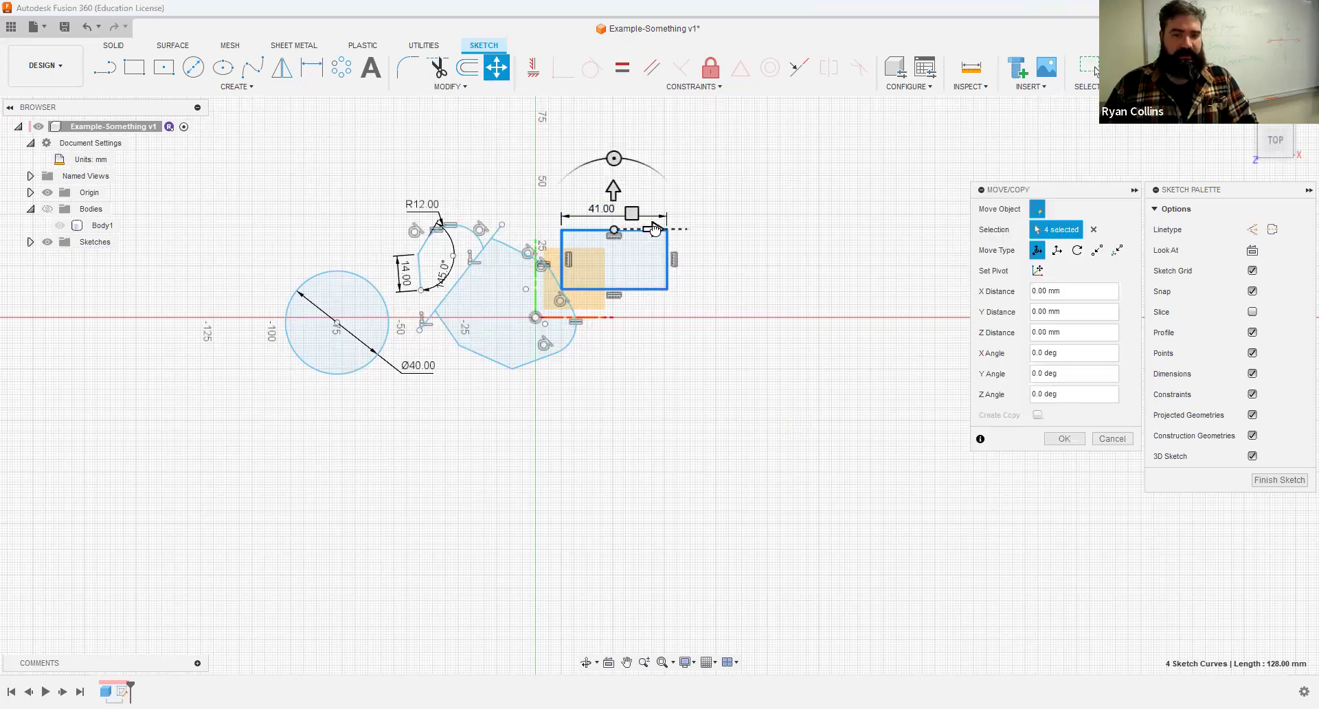
left_click_drag(655, 229, 825, 224)
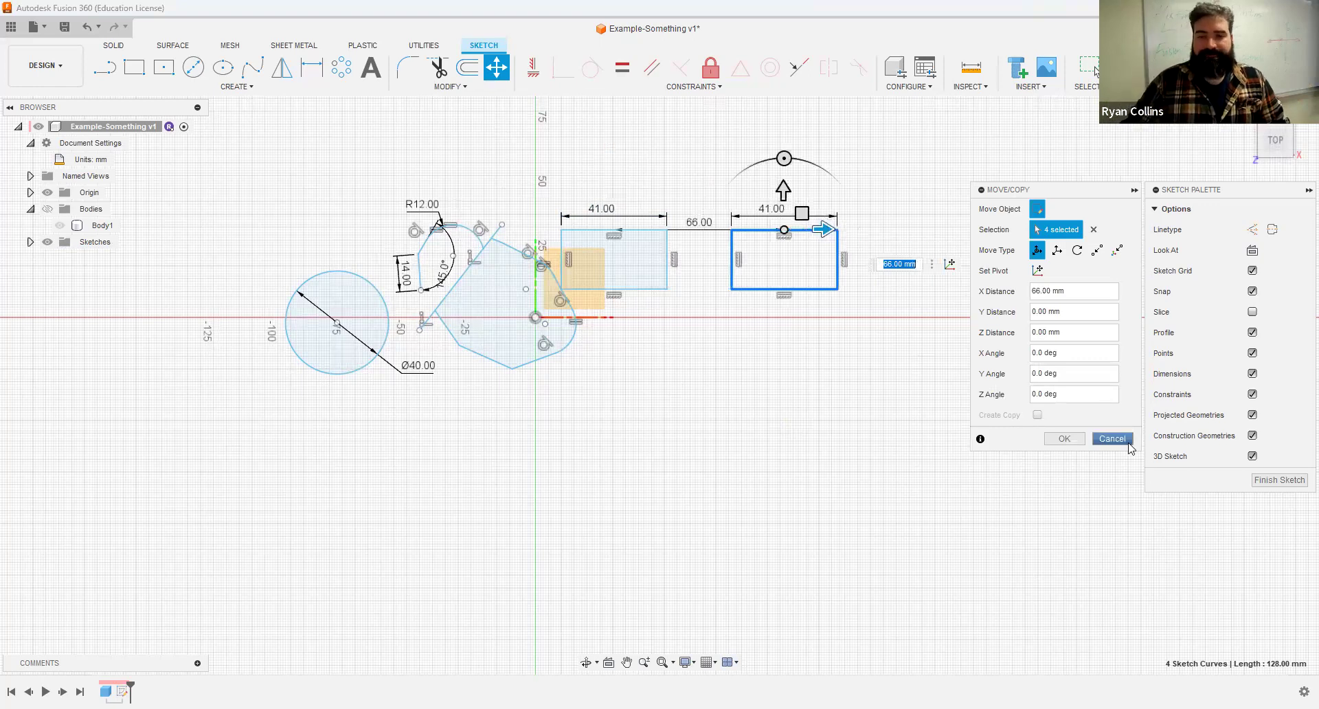
key("Escape")
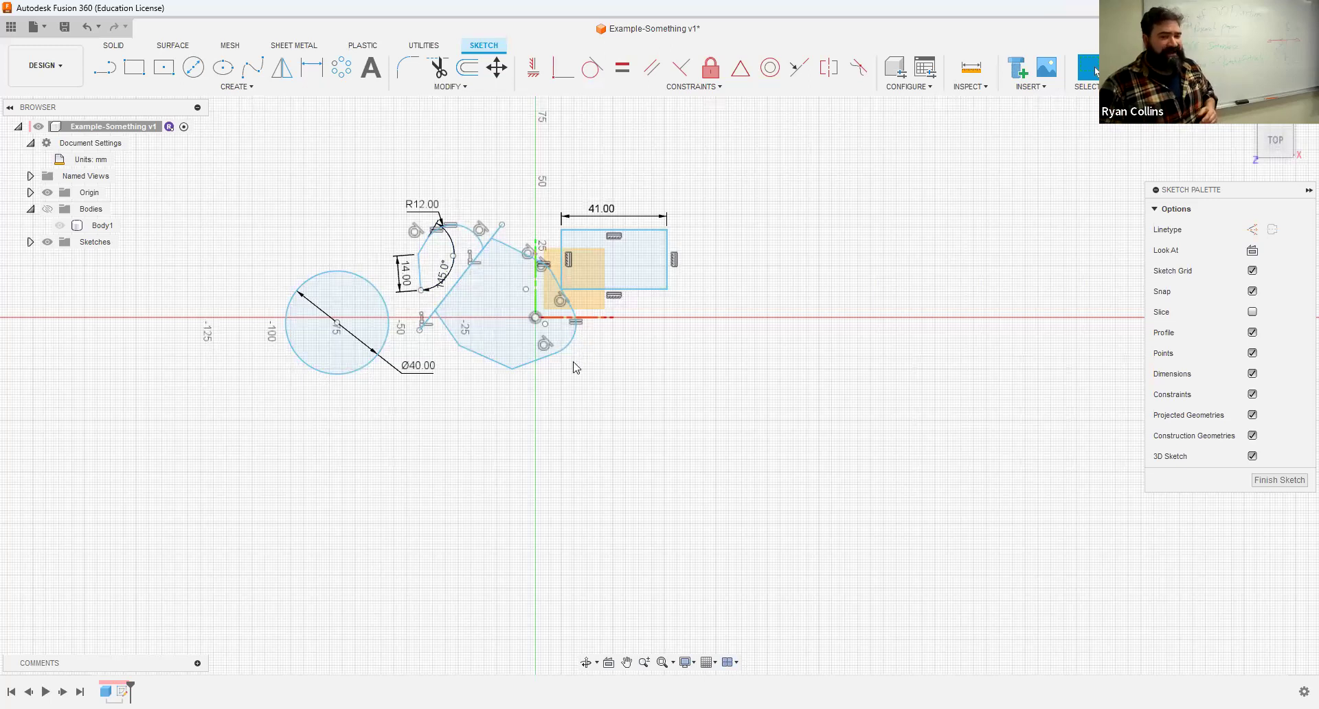
- Draw an open five-point fit-point spline in the empty area right of and below the existing shapes
scroll(575, 367, "down", 1)
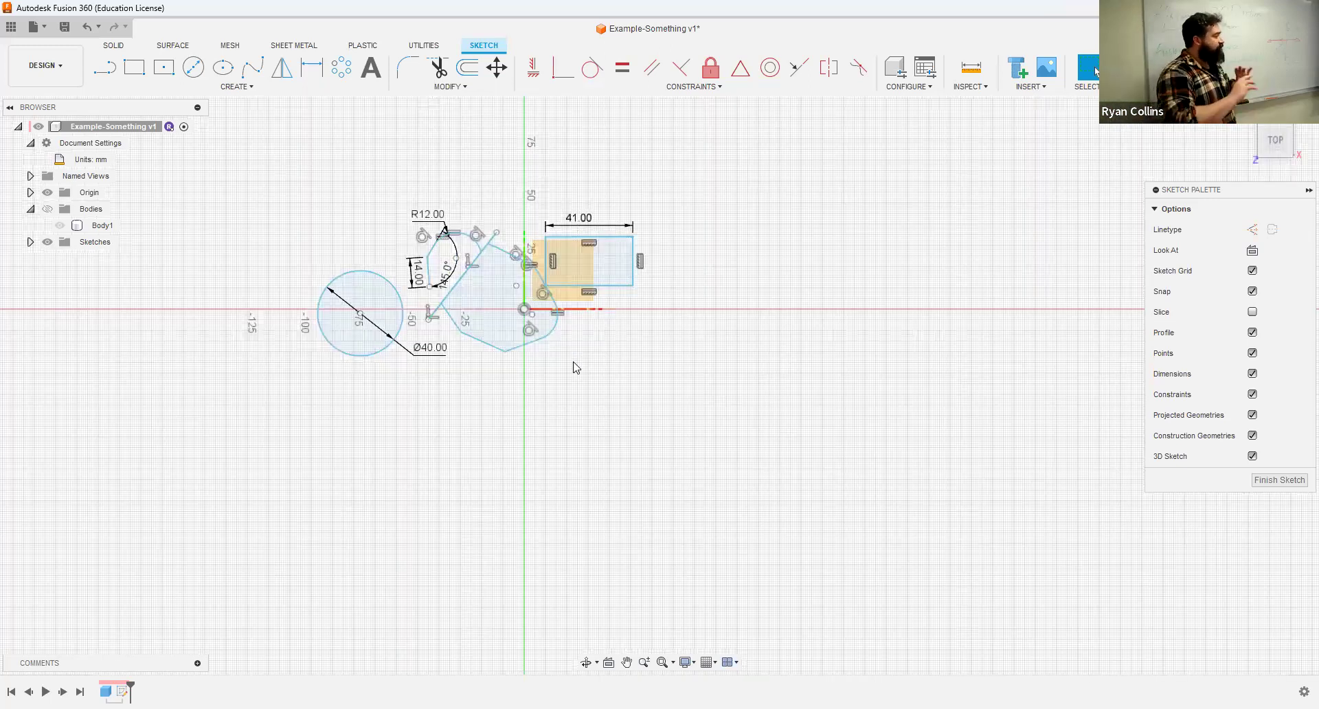
scroll(576, 368, "up", 3)
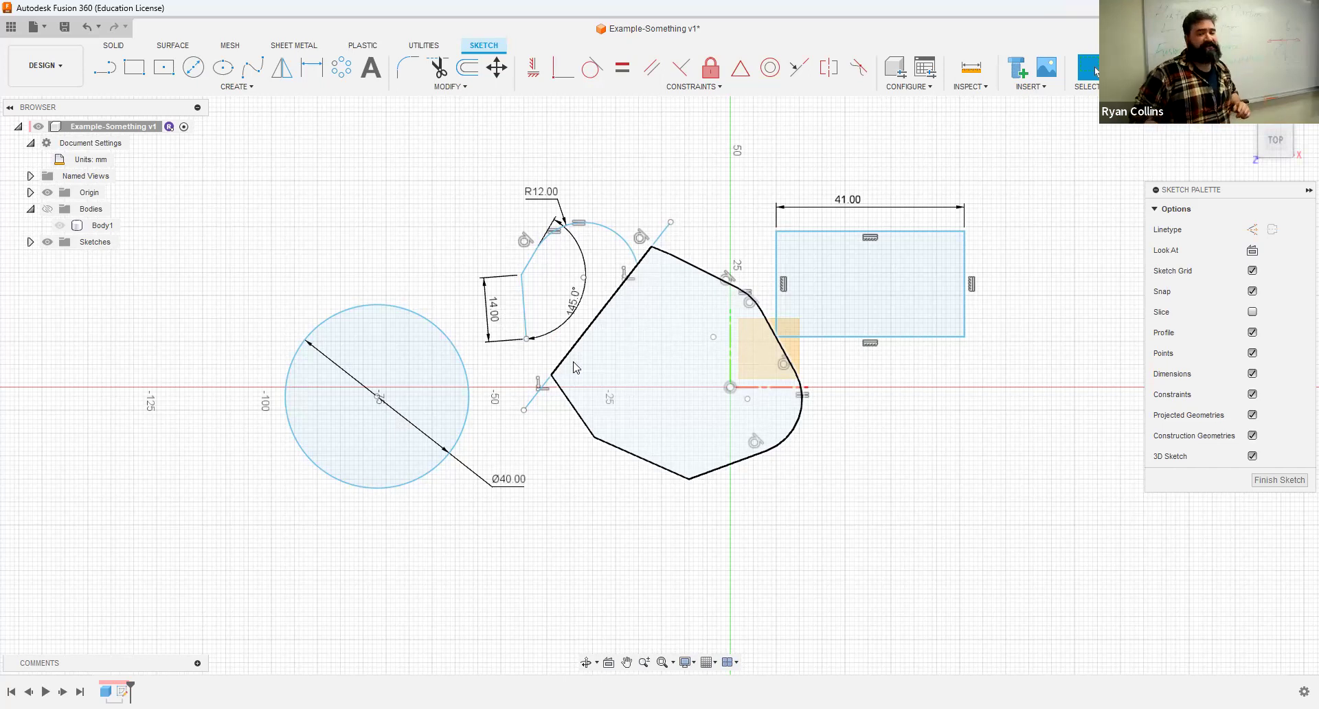
middle_click_drag(654, 365, 365, 122)
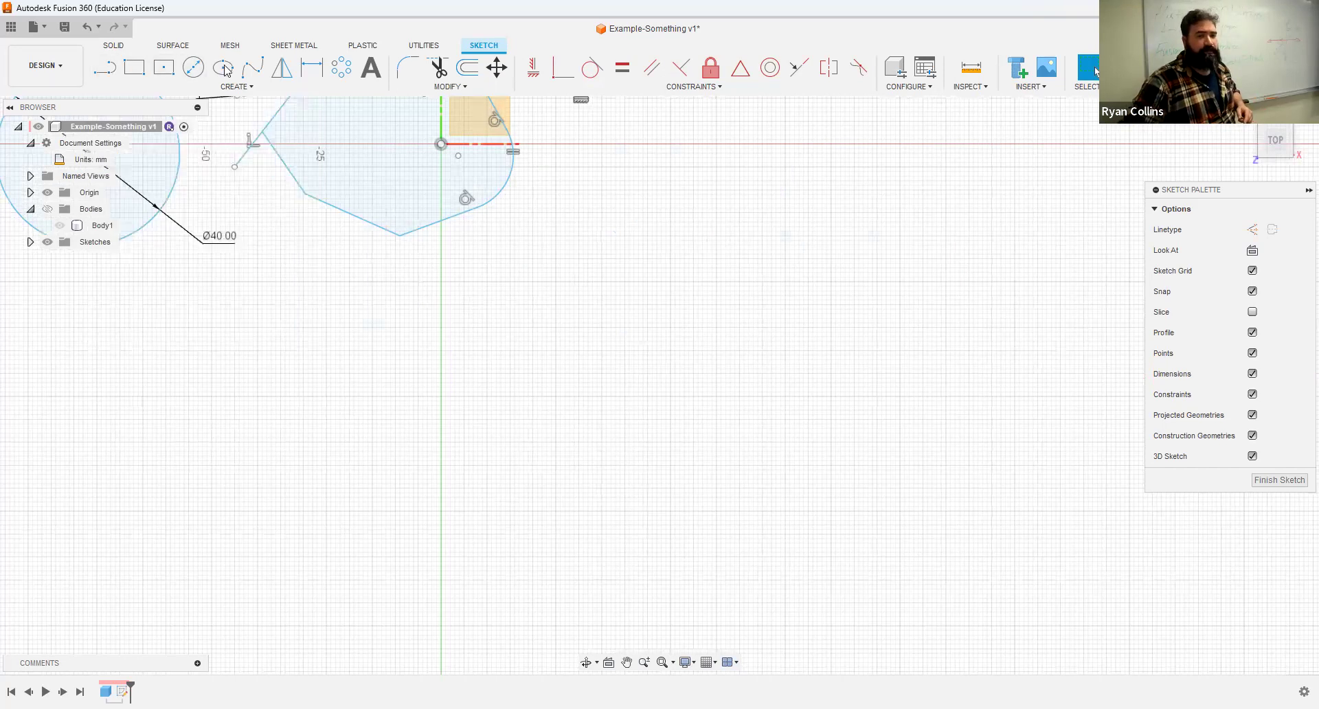
left_click(246, 72)
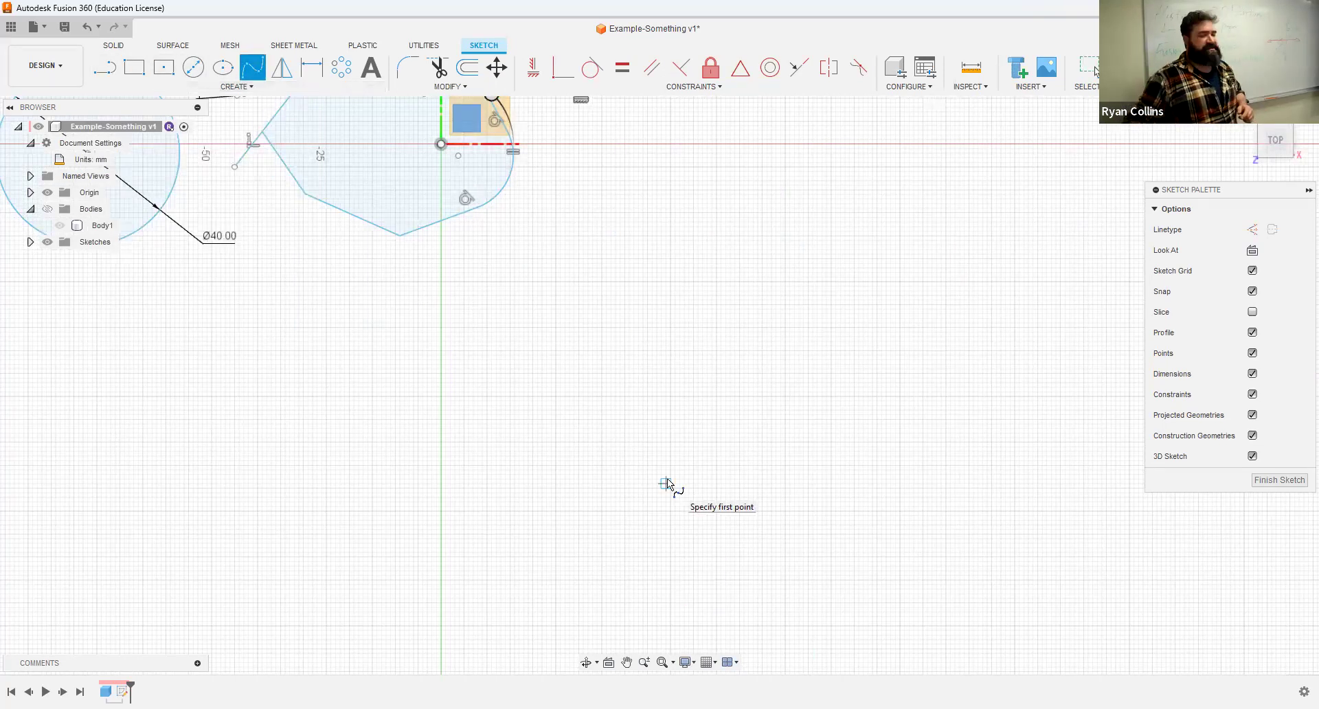
left_click(520, 497)
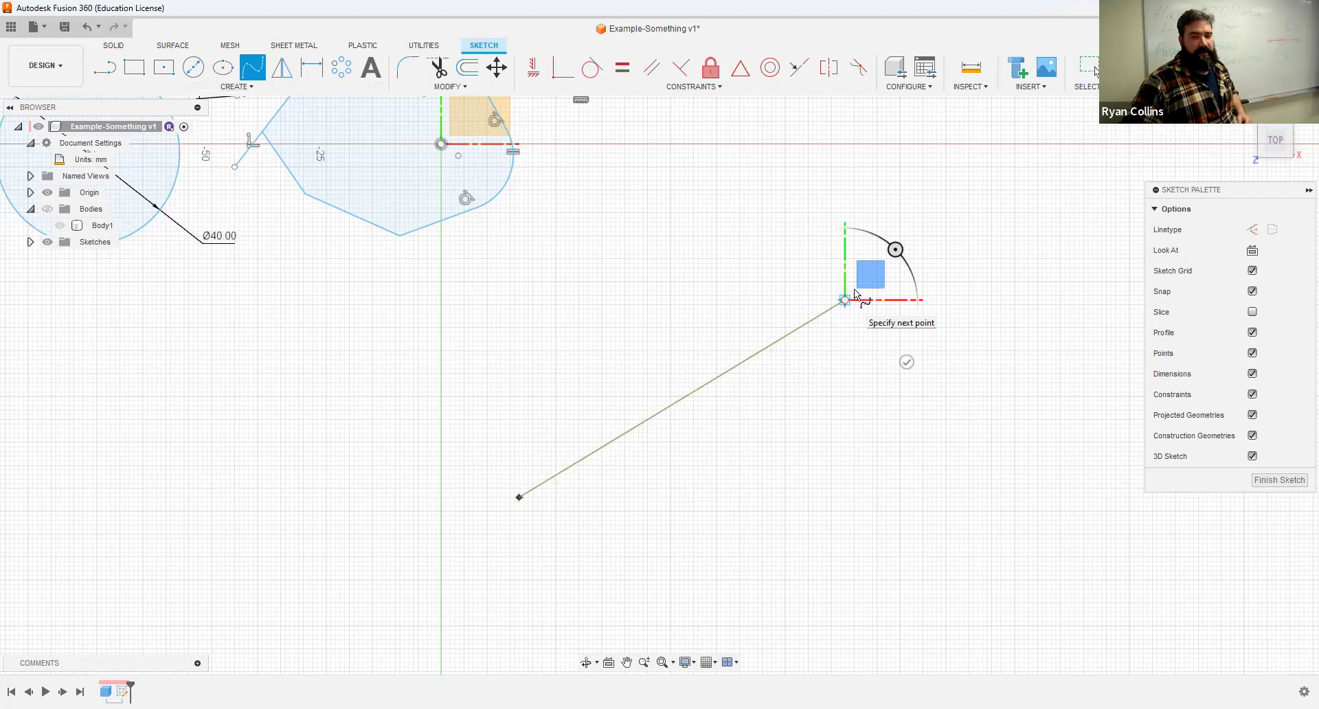
left_click(846, 297)
middle_click_drag(917, 353, 911, 404)
left_click(757, 235)
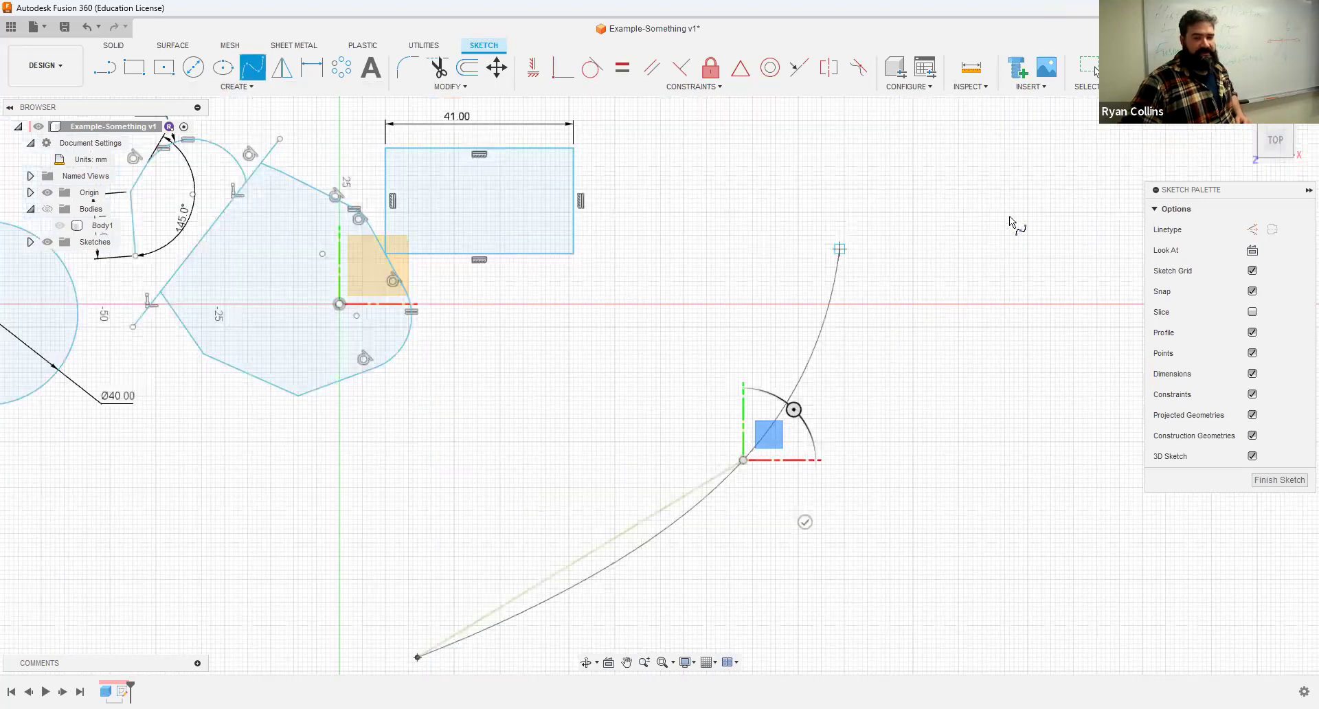
left_click(1046, 267)
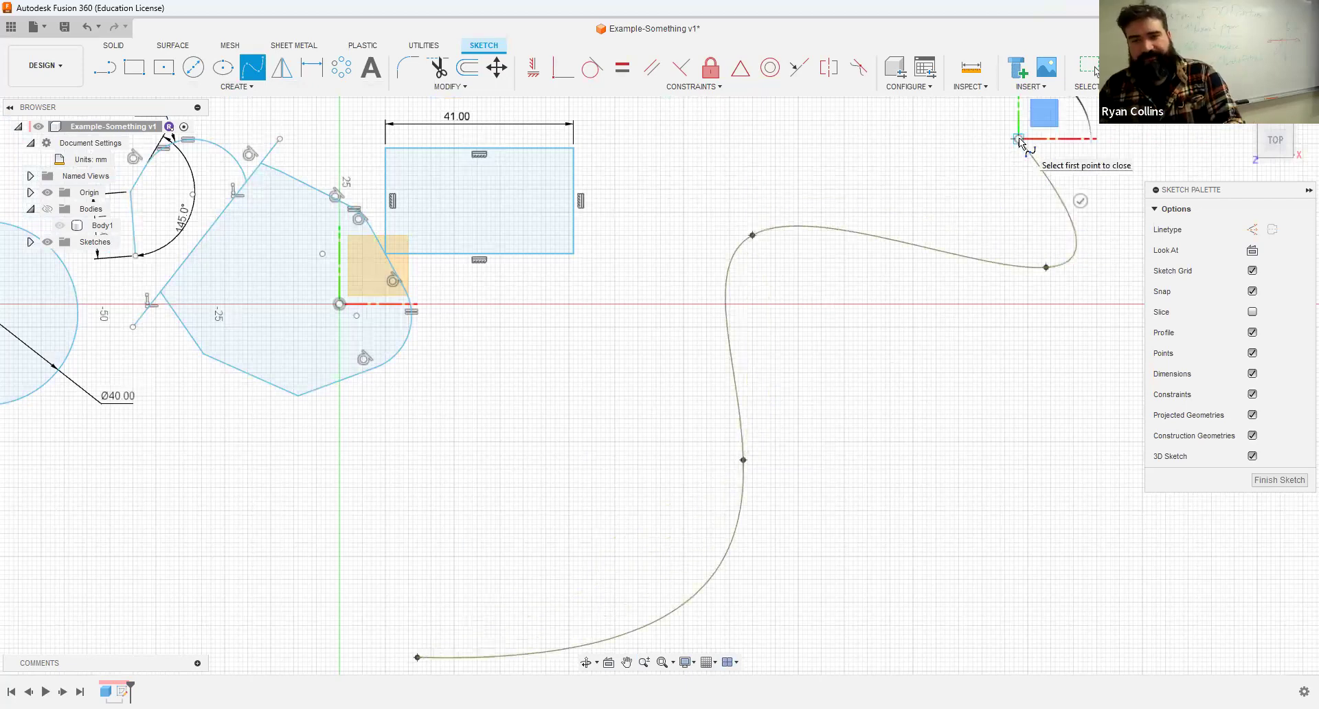
double_click(1020, 140)
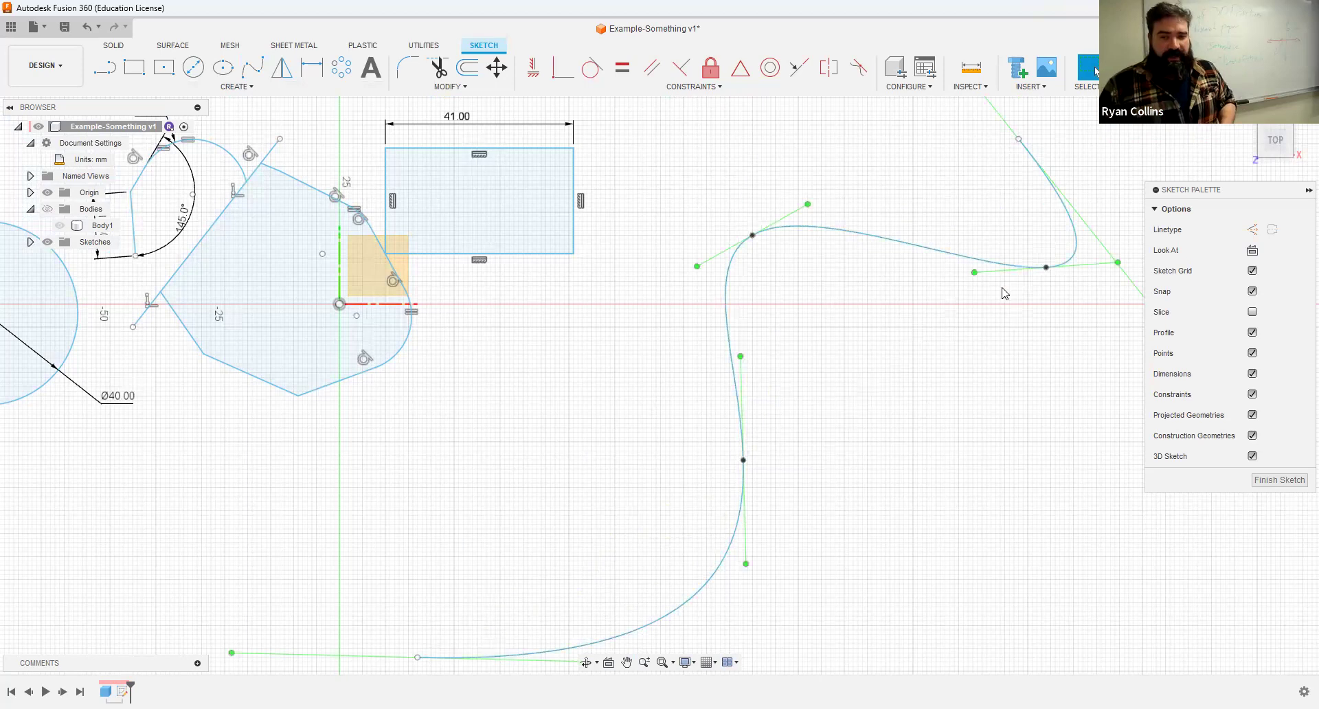
- Reshape the spline by moving its upper end's tangent handle to X 112, Y 52 mm and its middle fit point to X 160, Y -71 mm
scroll(924, 333, "down", 1)
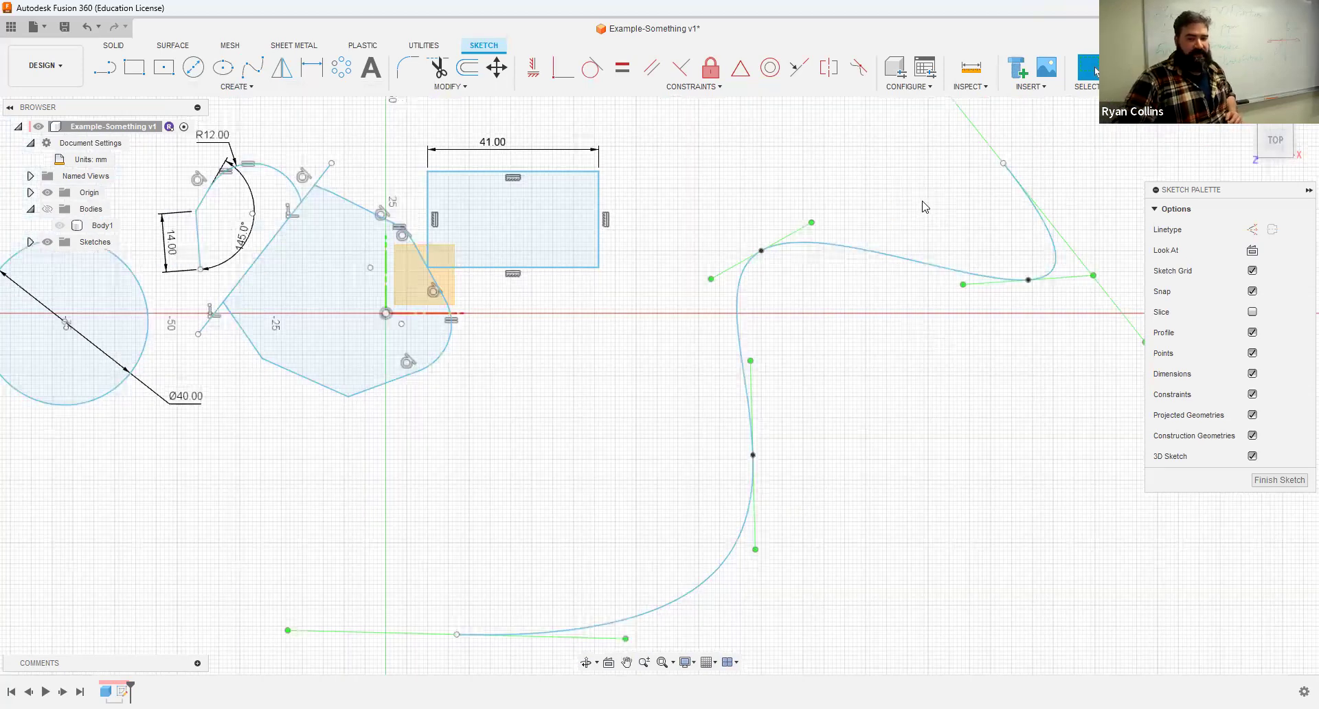
scroll(885, 165, "down", 3)
left_click(883, 162)
mouse_move(884, 162)
left_mouse_down()
mouse_move(937, 224)
mouse_move(885, 265)
mouse_move(894, 223)
mouse_move(941, 179)
mouse_move(874, 213)
mouse_move(863, 250)
mouse_move(880, 220)
left_mouse_up()
left_click(836, 301)
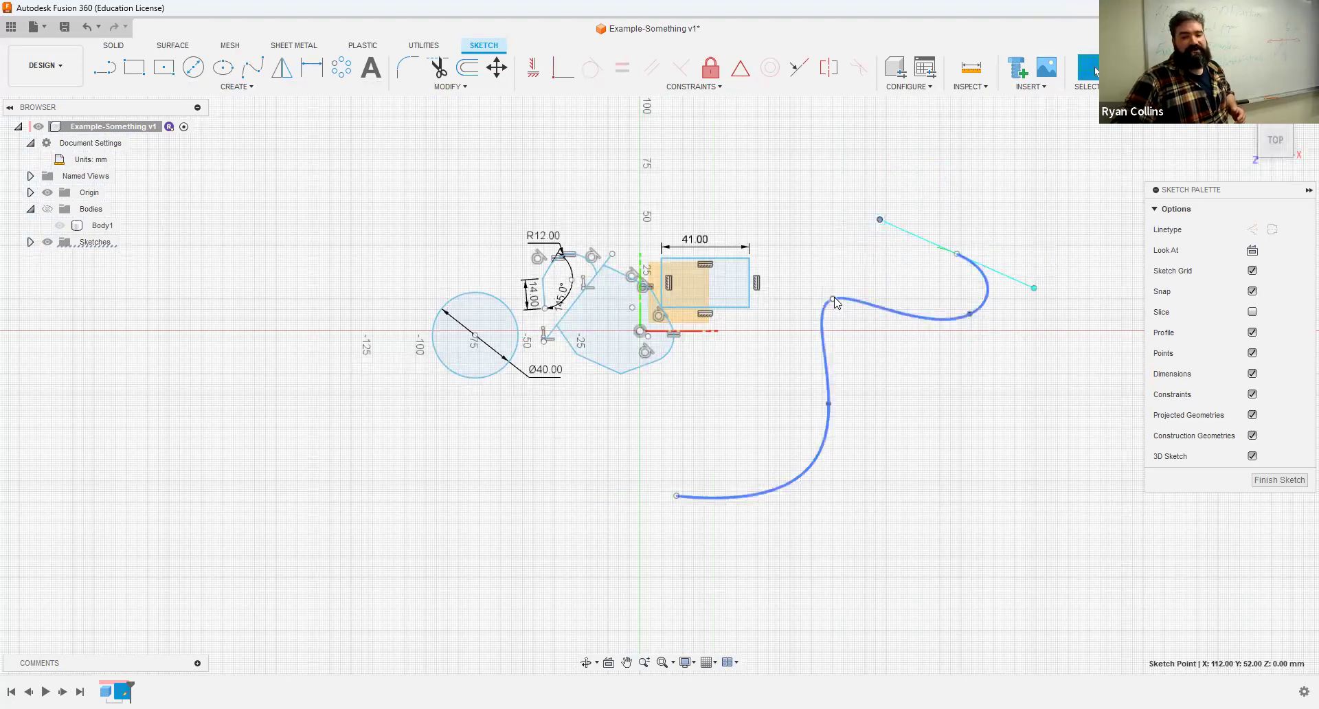
left_click_drag(836, 302, 1034, 514)
left_click_drag(905, 376, 982, 483)
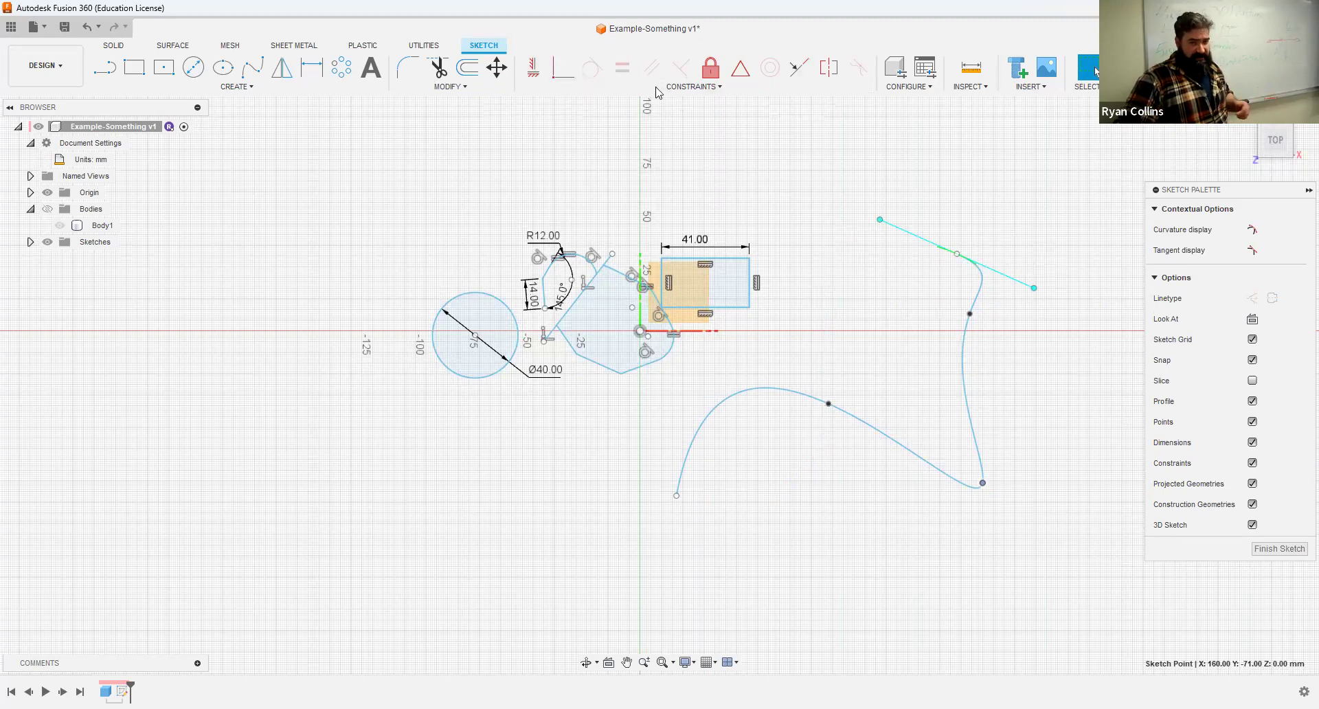
left_click(865, 173)
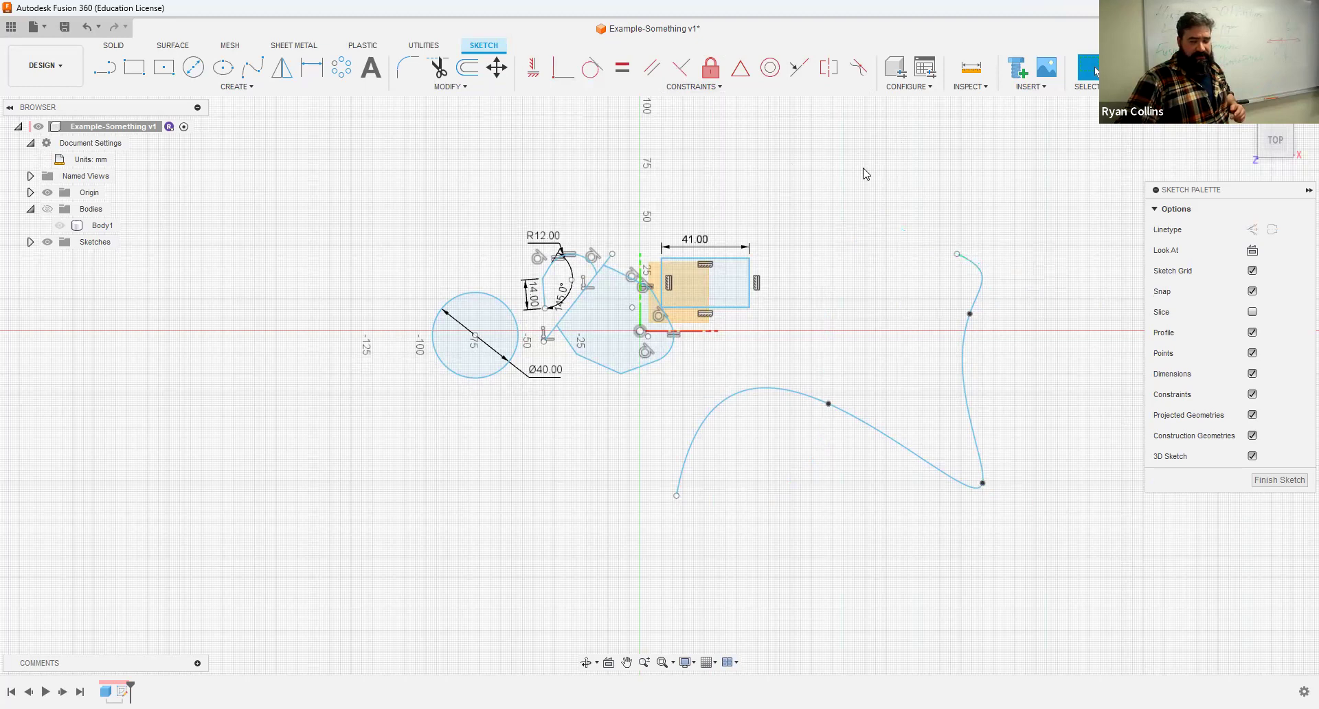
- Sketch an open outline of five connected lines left of the Ø40 circle, finishing with a vertical line about 41 mm long
left_click(109, 73)
middle_click_drag(237, 385, 318, 392)
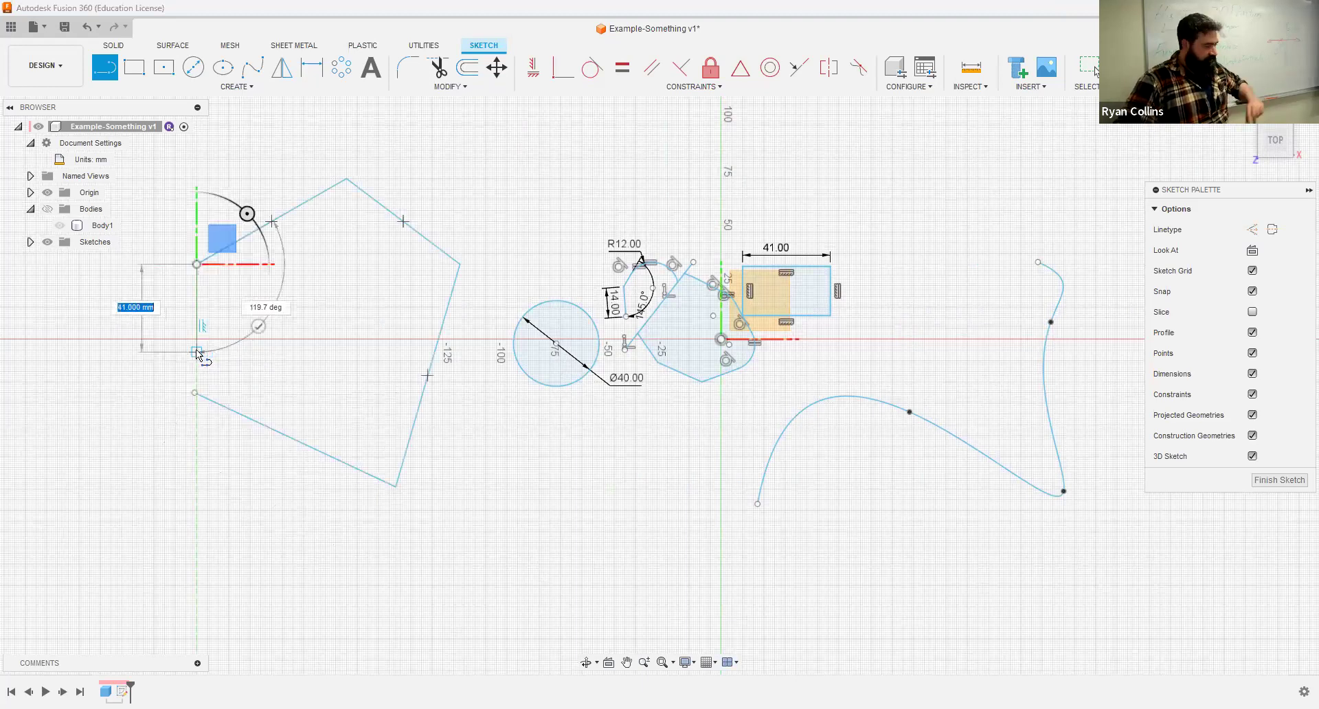
left_click(197, 352)
key("Escape")
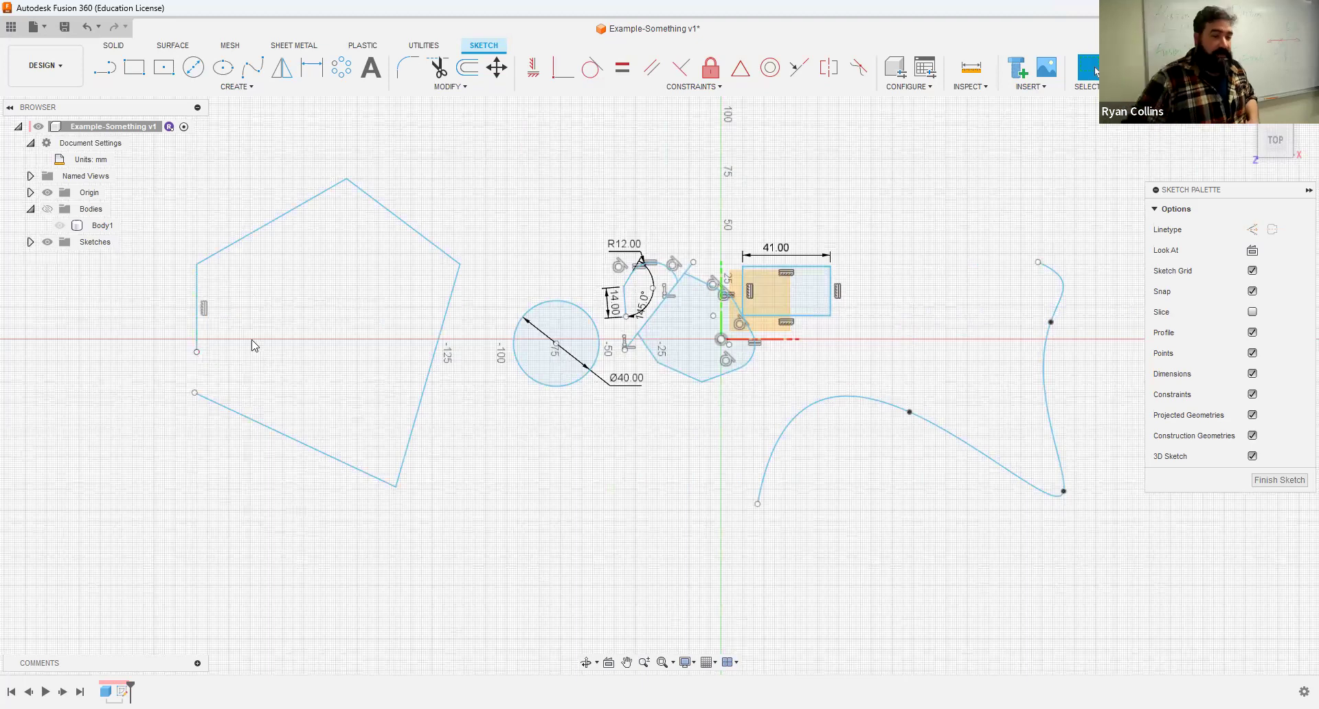
- Apply a Horizontal/Vertical constraint to the long slanted line on the open outline's right side to make it vertical
scroll(257, 358, "down", 1)
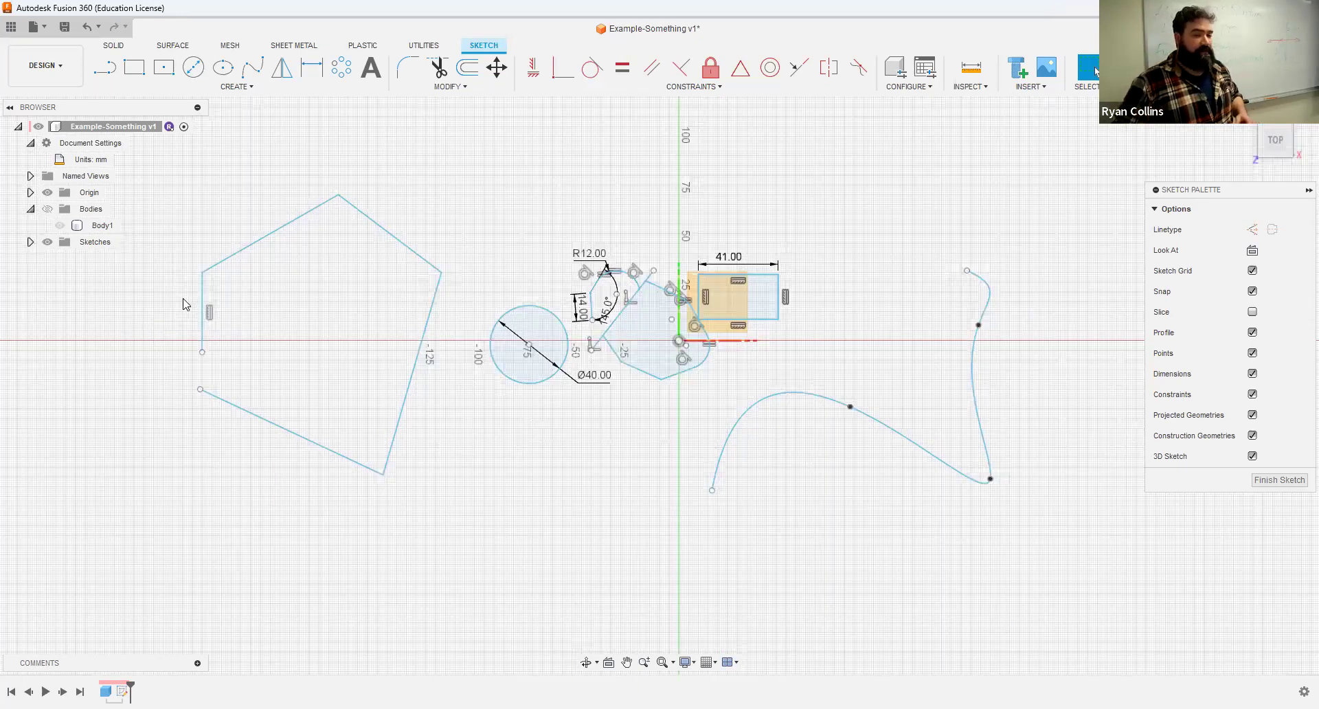
scroll(184, 303, "up", 3)
left_click(536, 67)
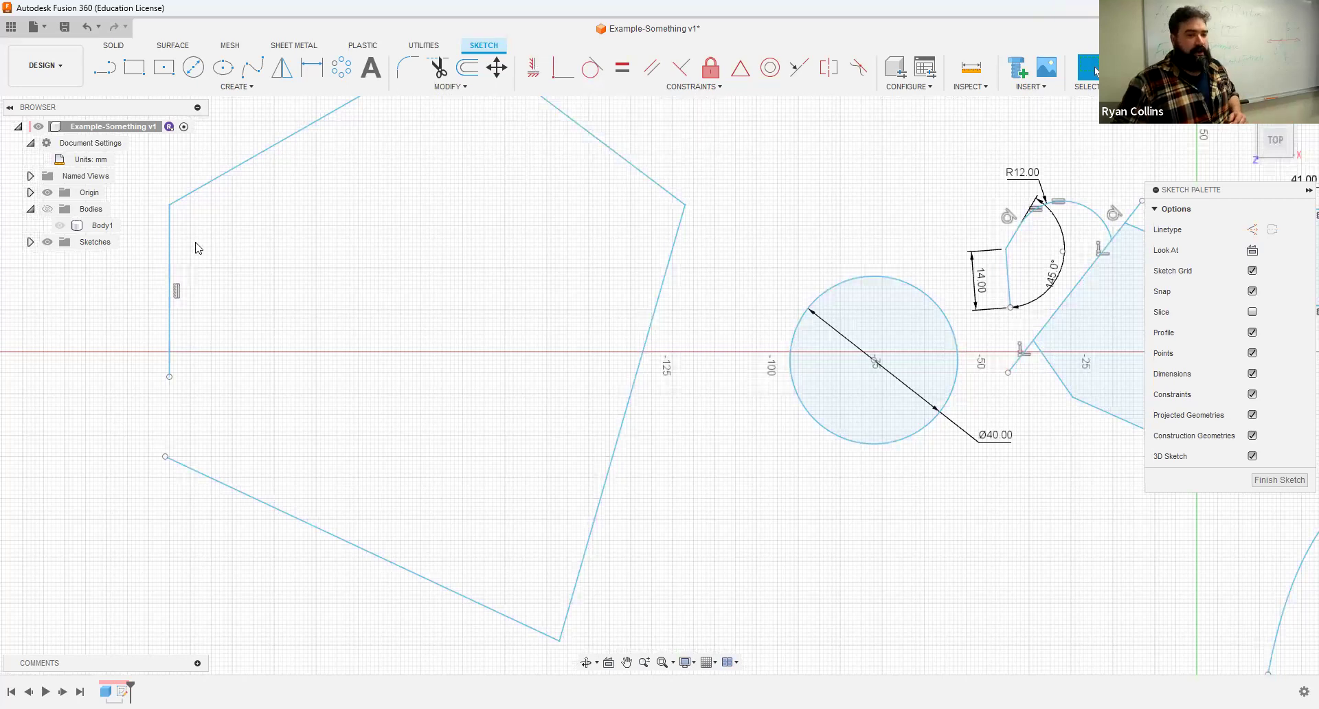
left_click(172, 246)
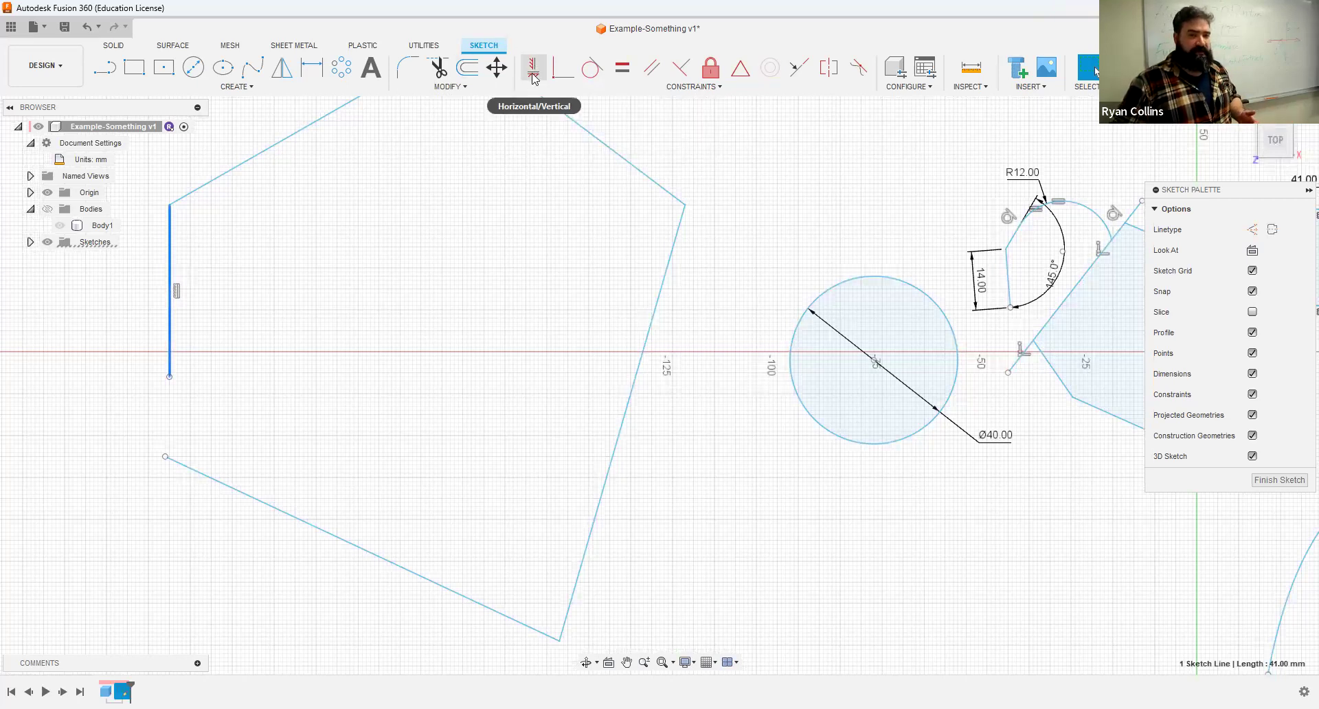
left_click(535, 77)
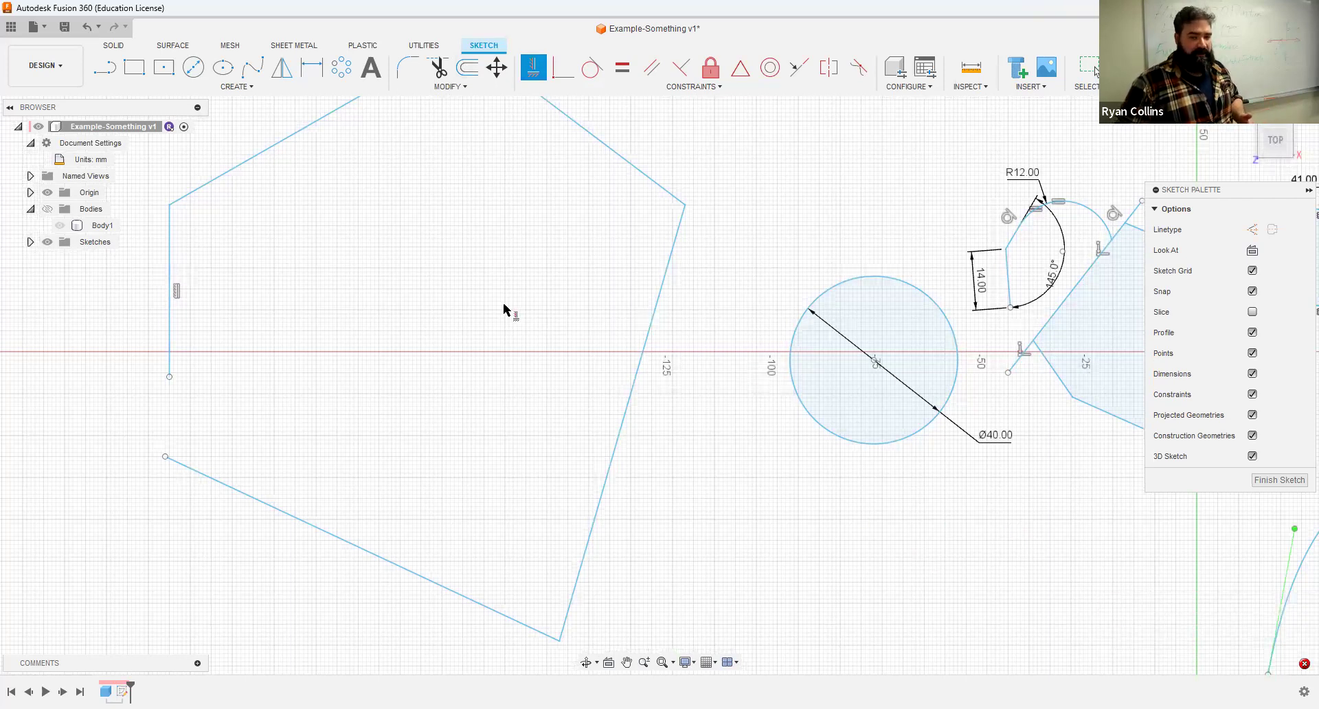
left_click(534, 69)
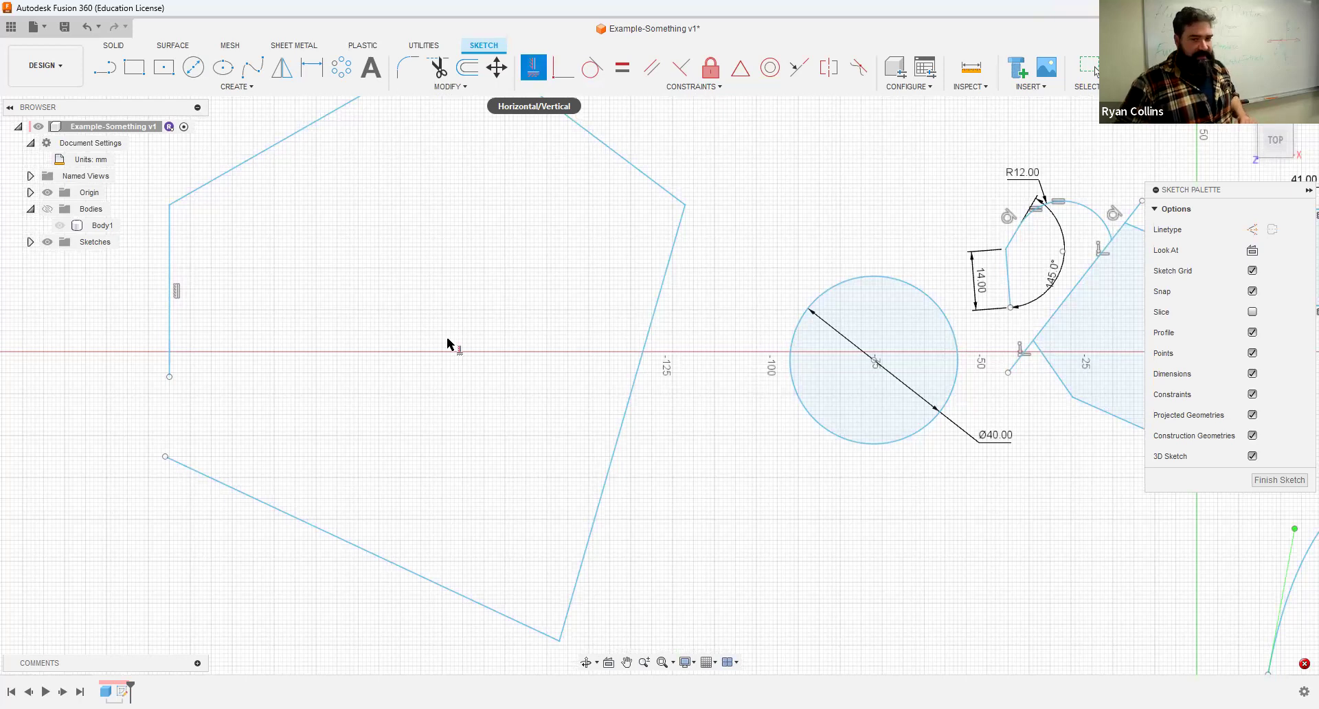
left_click(648, 338)
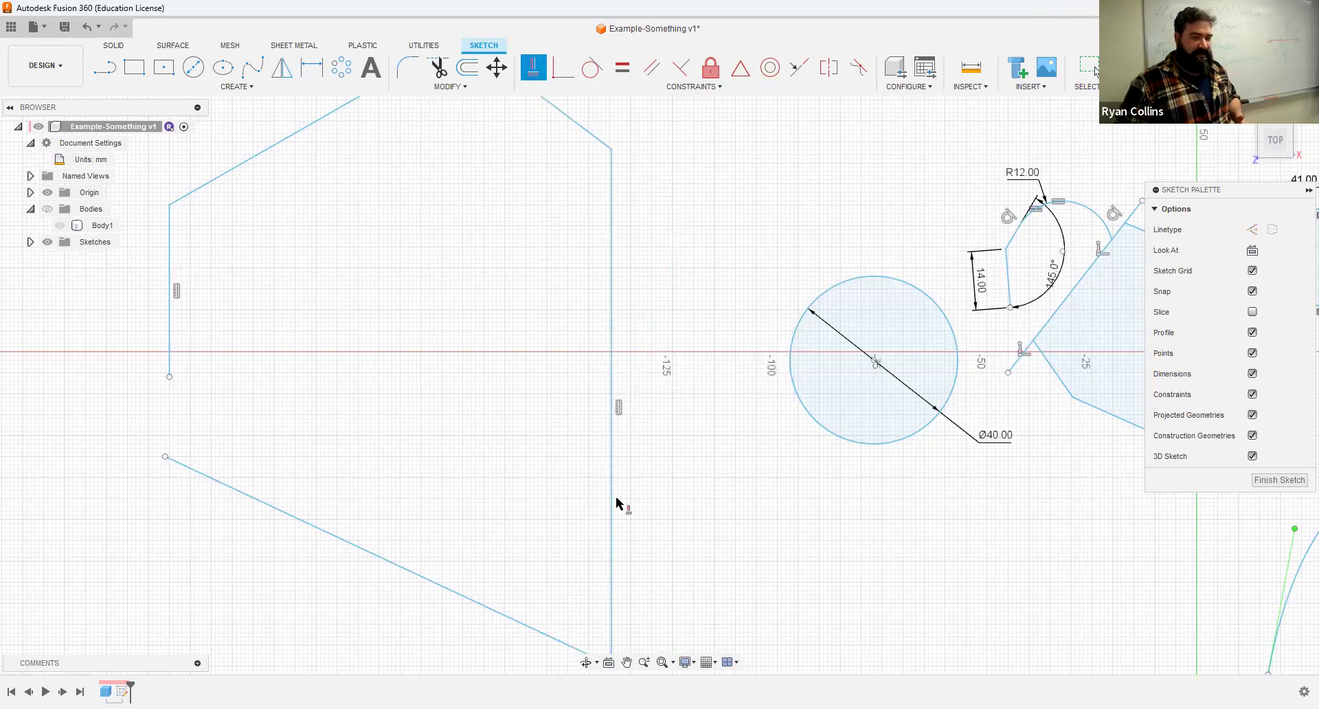
- Constrain the short slanted line at the outline's upper right to be horizontal
scroll(615, 437, "down", 2)
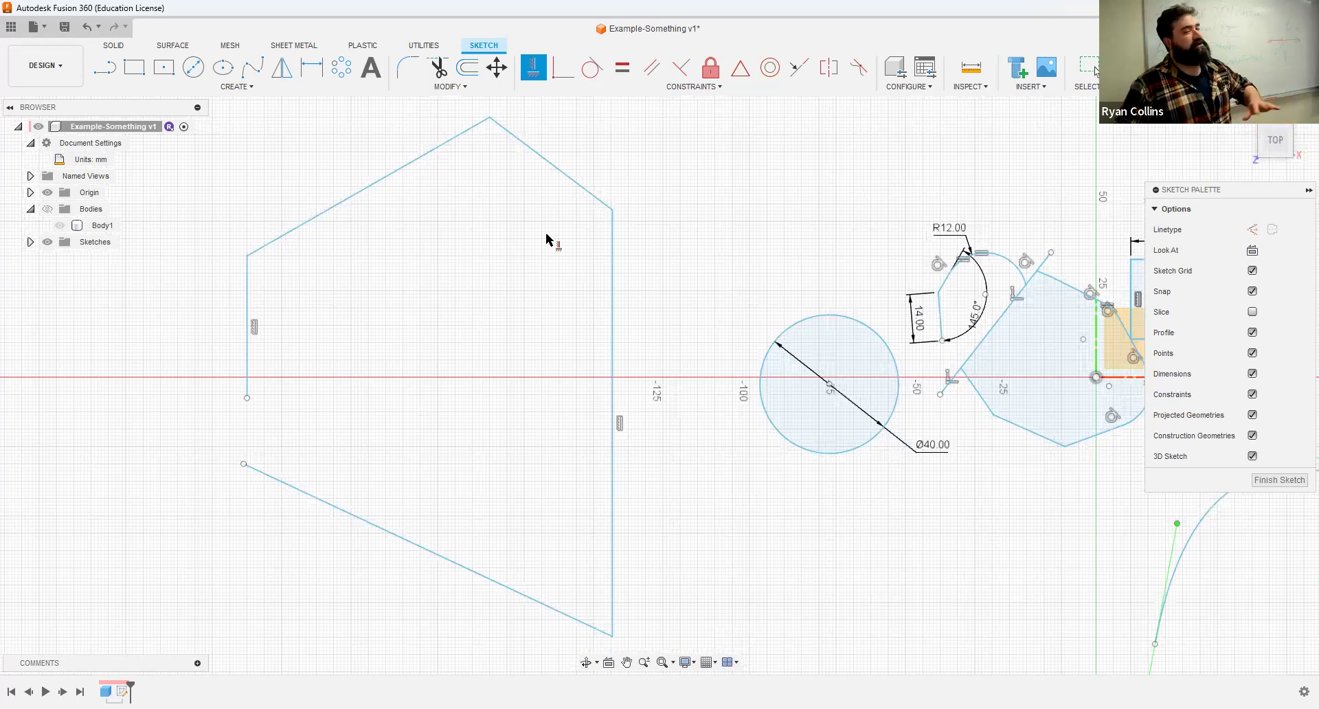
scroll(547, 240, "down", 2)
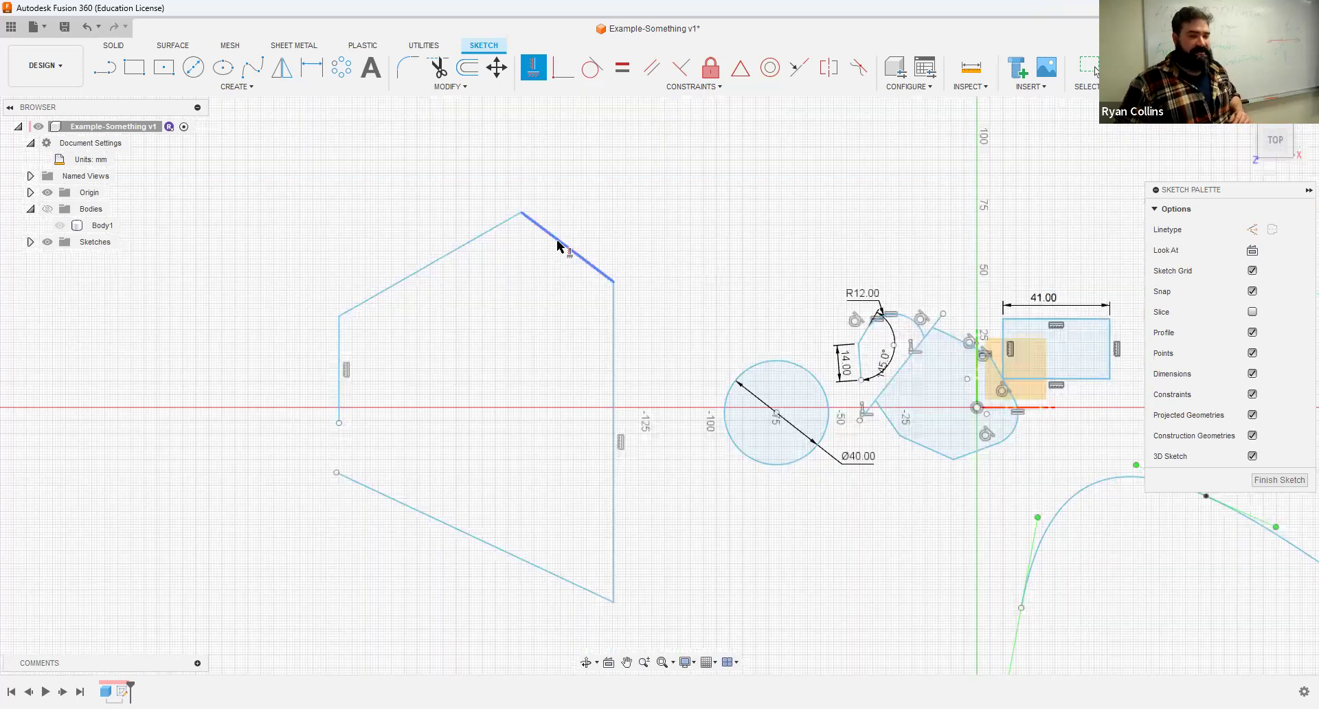
left_click(558, 245)
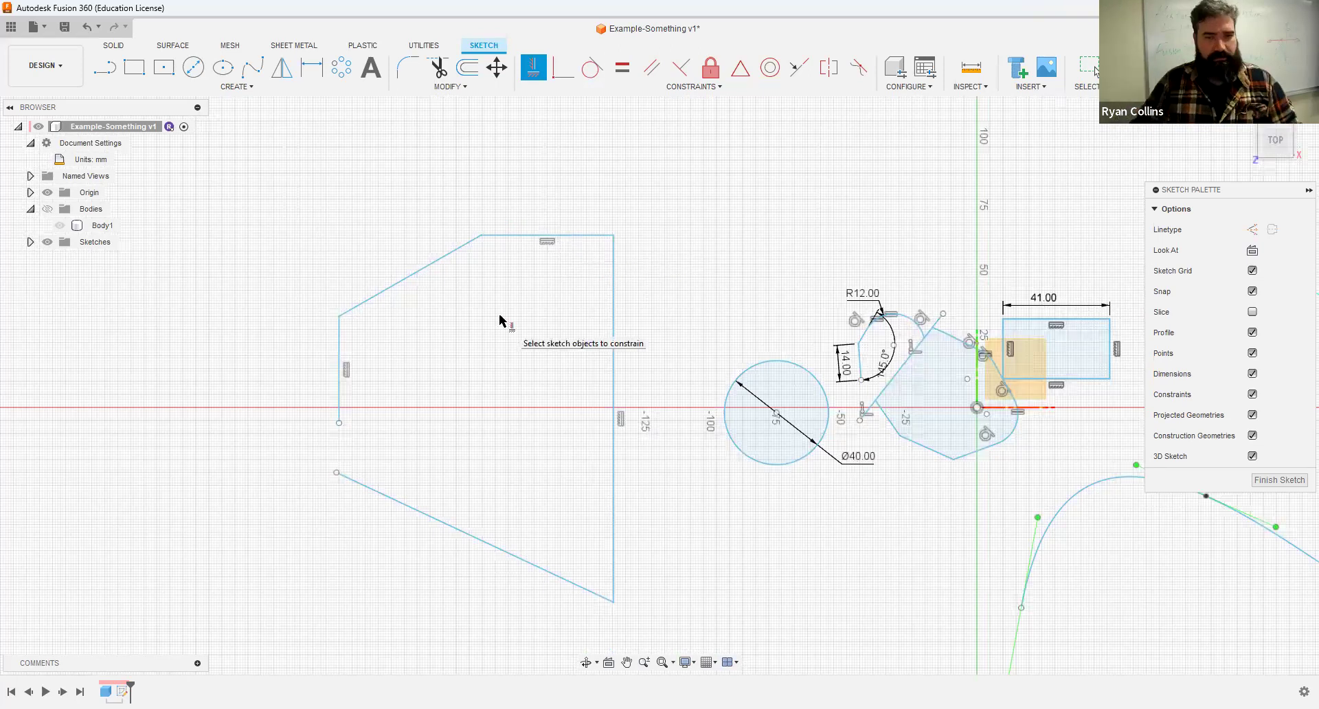
key("Escape")
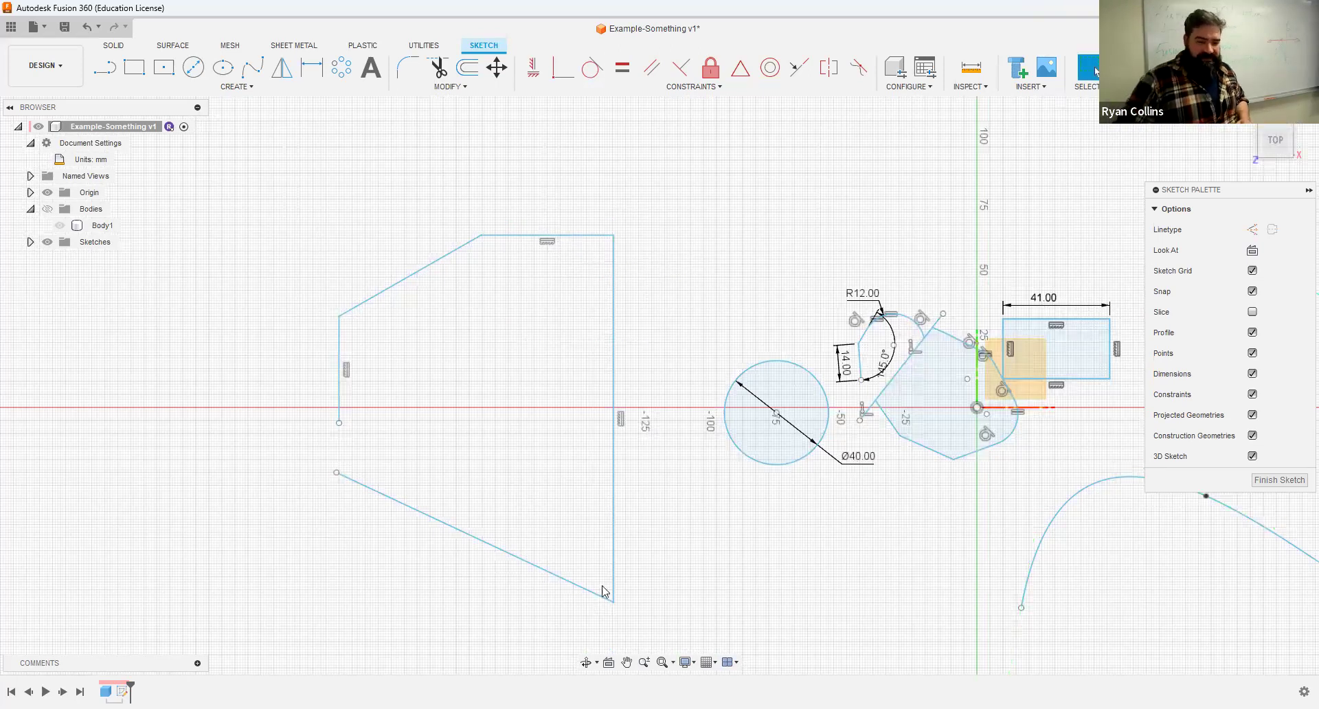
scroll(596, 581, "up", 1)
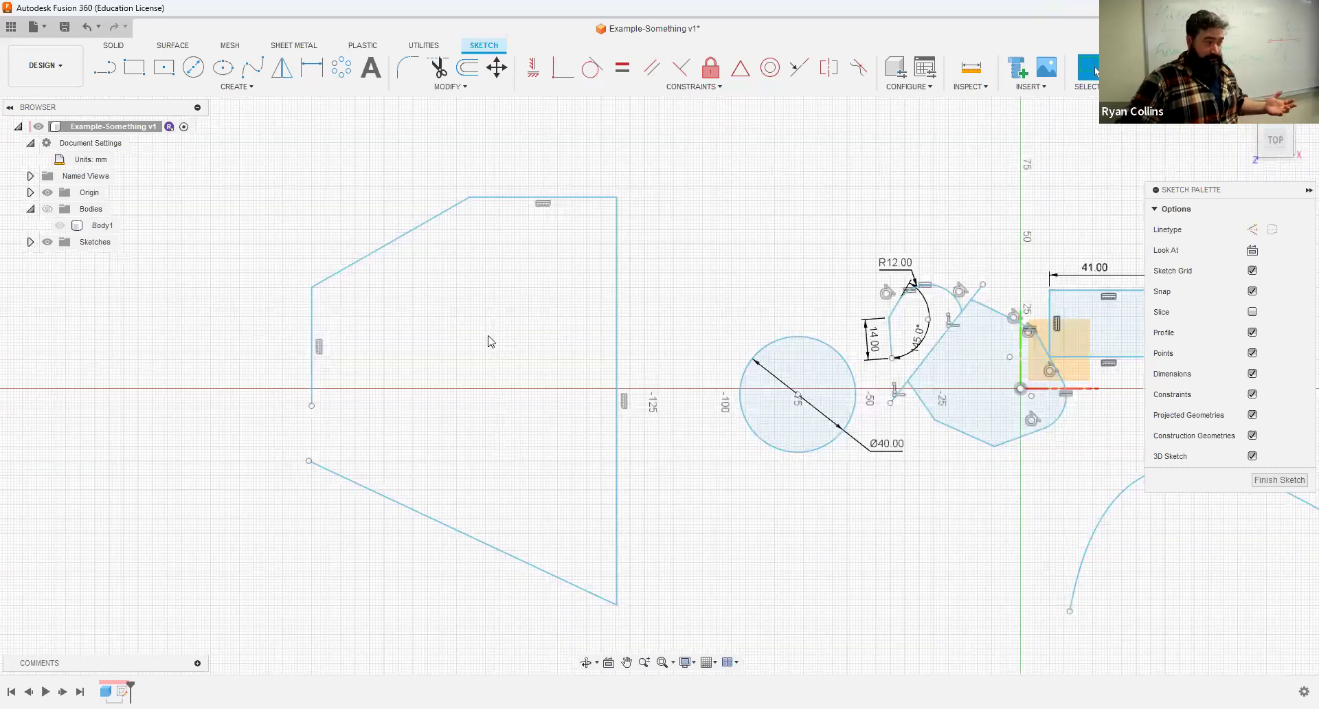
scroll(488, 342, "up", 3)
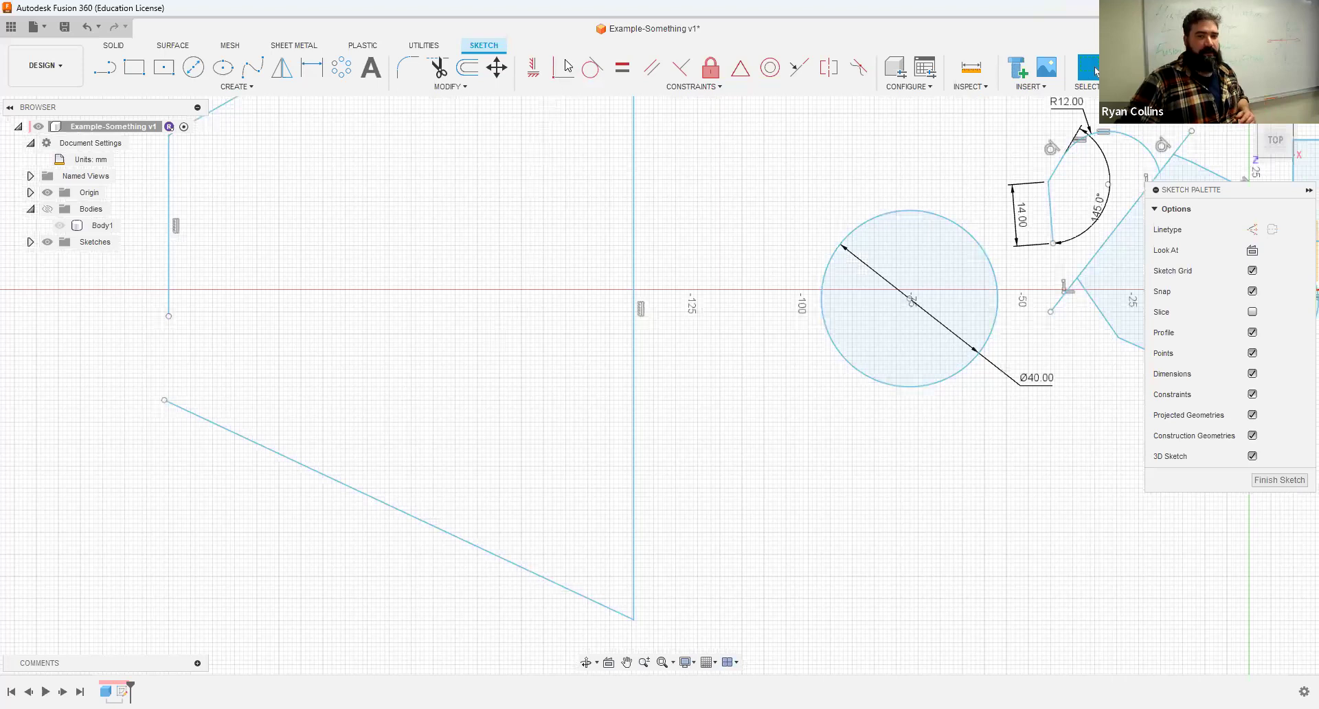
scroll(490, 335, "down", 3)
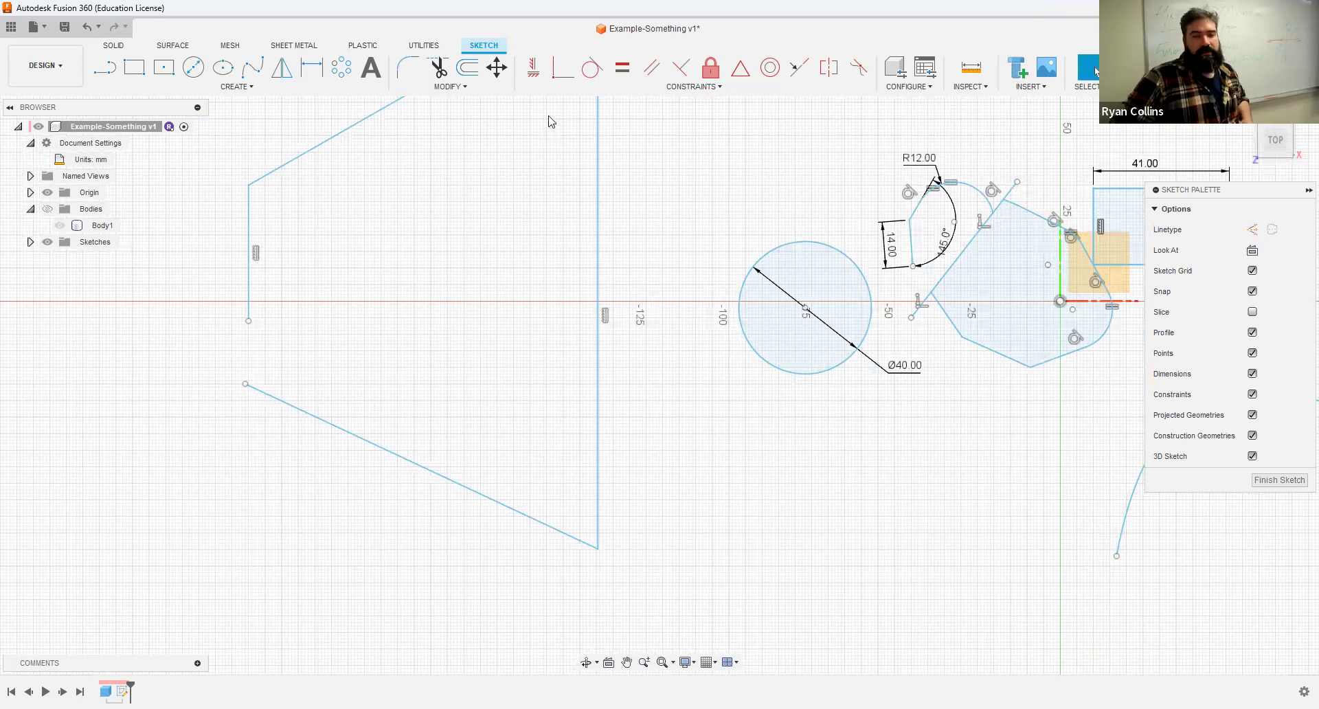
left_click(599, 422)
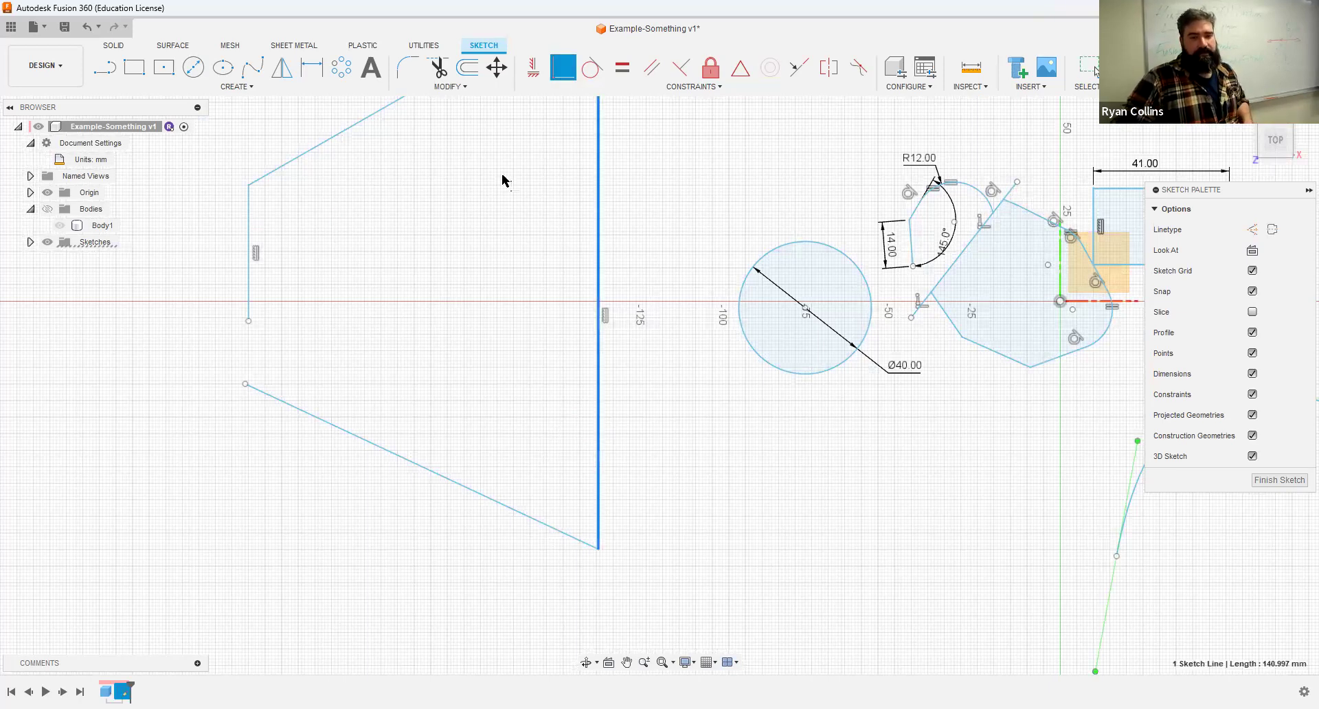
left_click(573, 71)
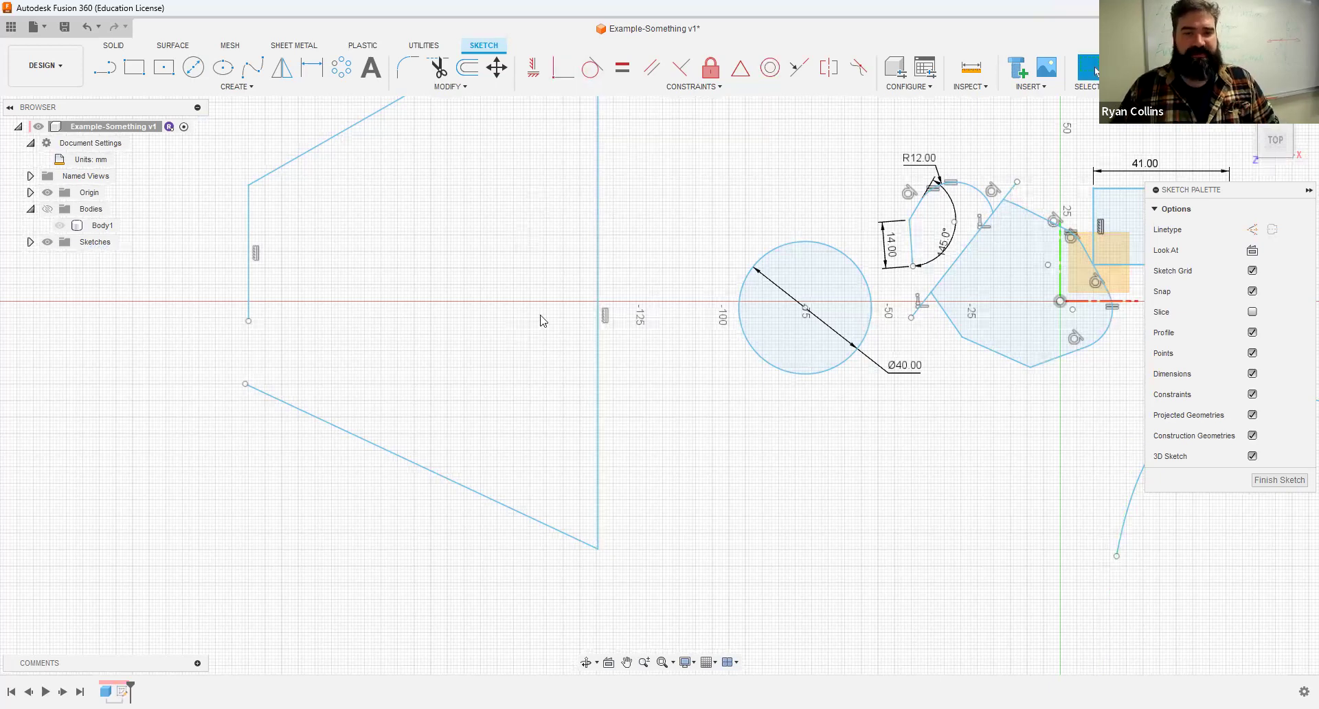
- Draw a steep line from above the Ø40 circle down across its left edge, ending on the circle's lower-left side
scroll(595, 191, "down", 1)
scroll(862, 165, "down", 3)
middle_click_drag(862, 165, 560, 221)
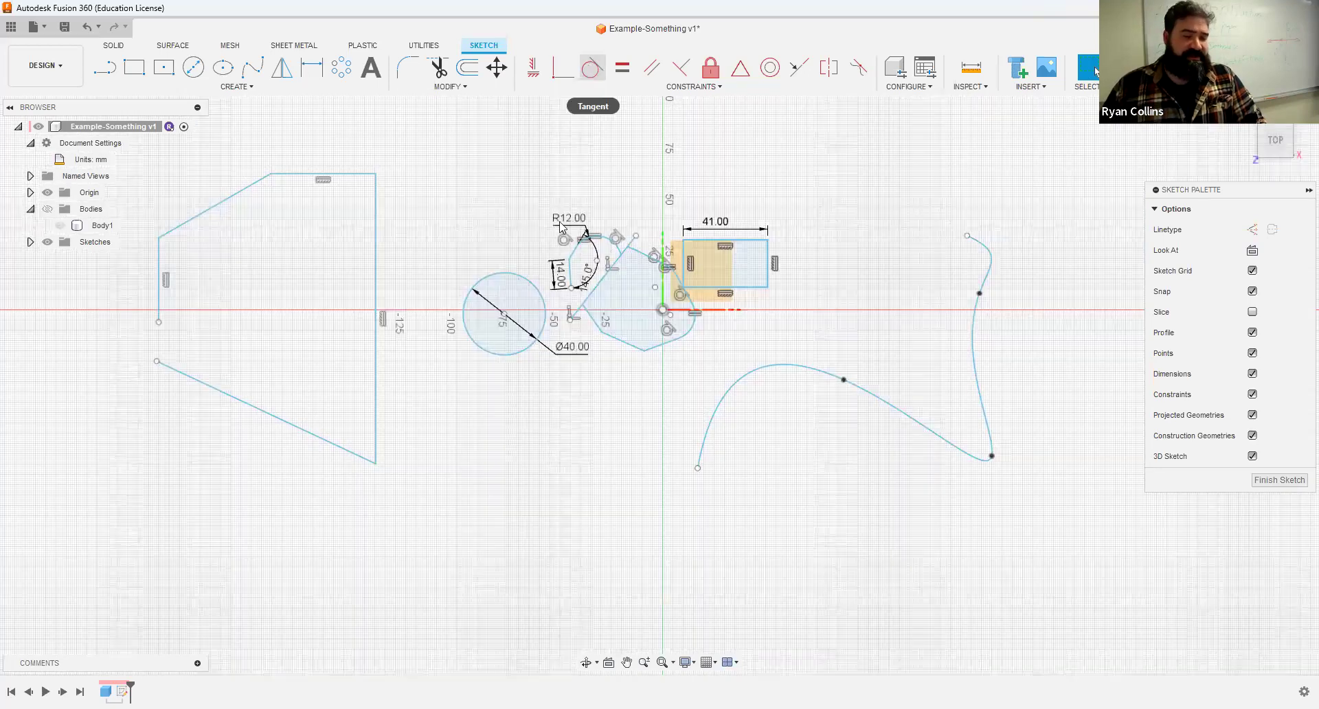
left_click(105, 66)
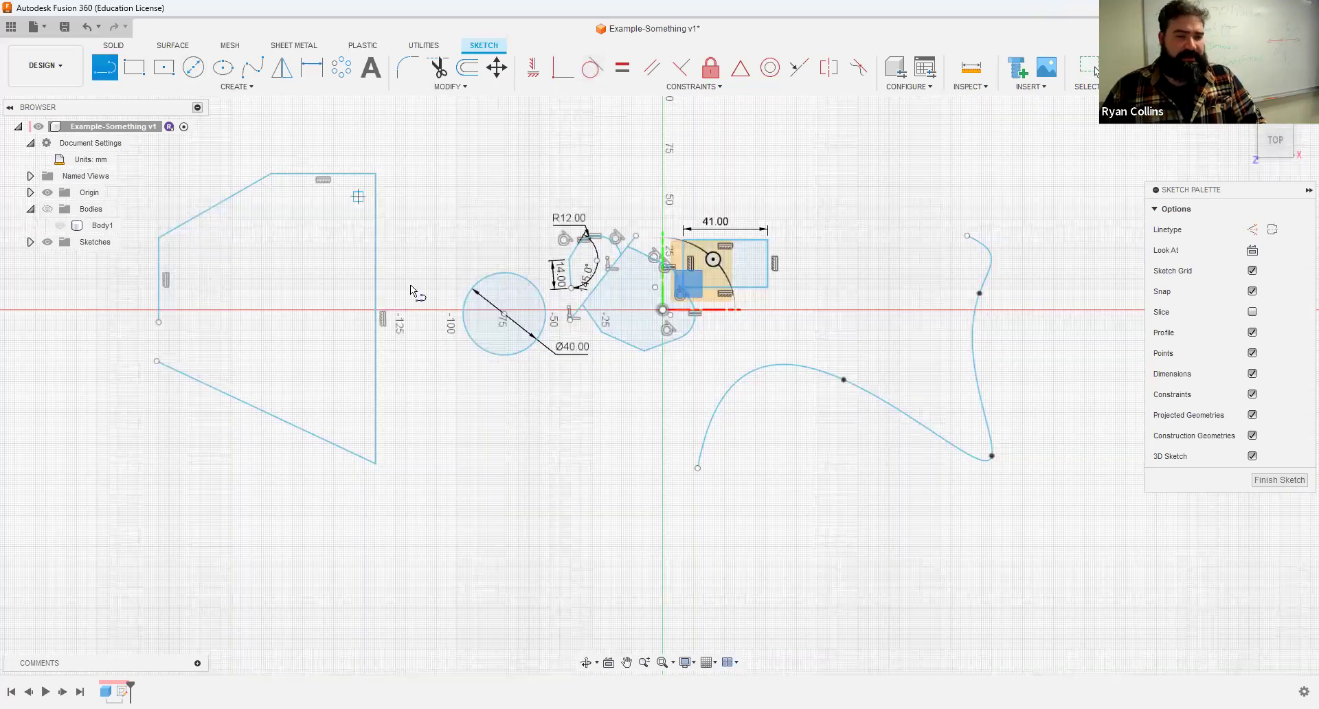
left_click(453, 200)
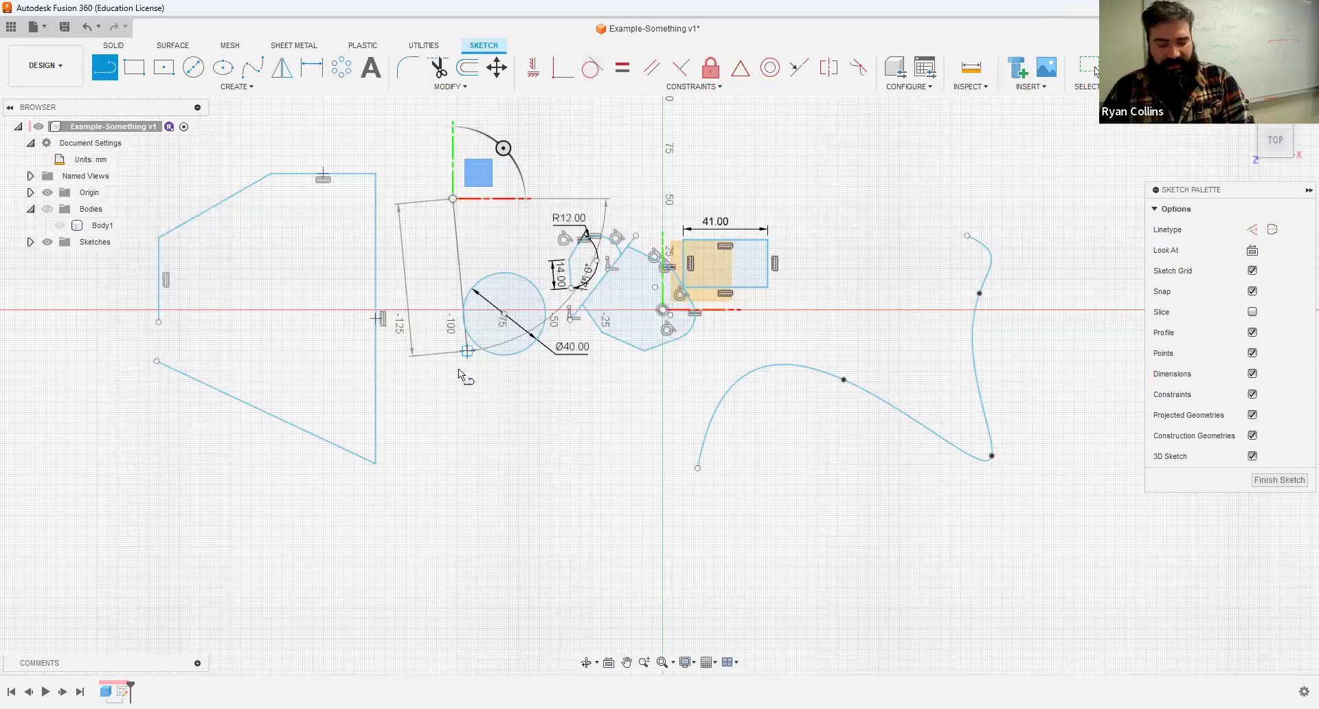
left_click(467, 334)
key("Escape")
- Apply a Tangent constraint between the steep line and the Ø40 circle
scroll(484, 258, "up", 5)
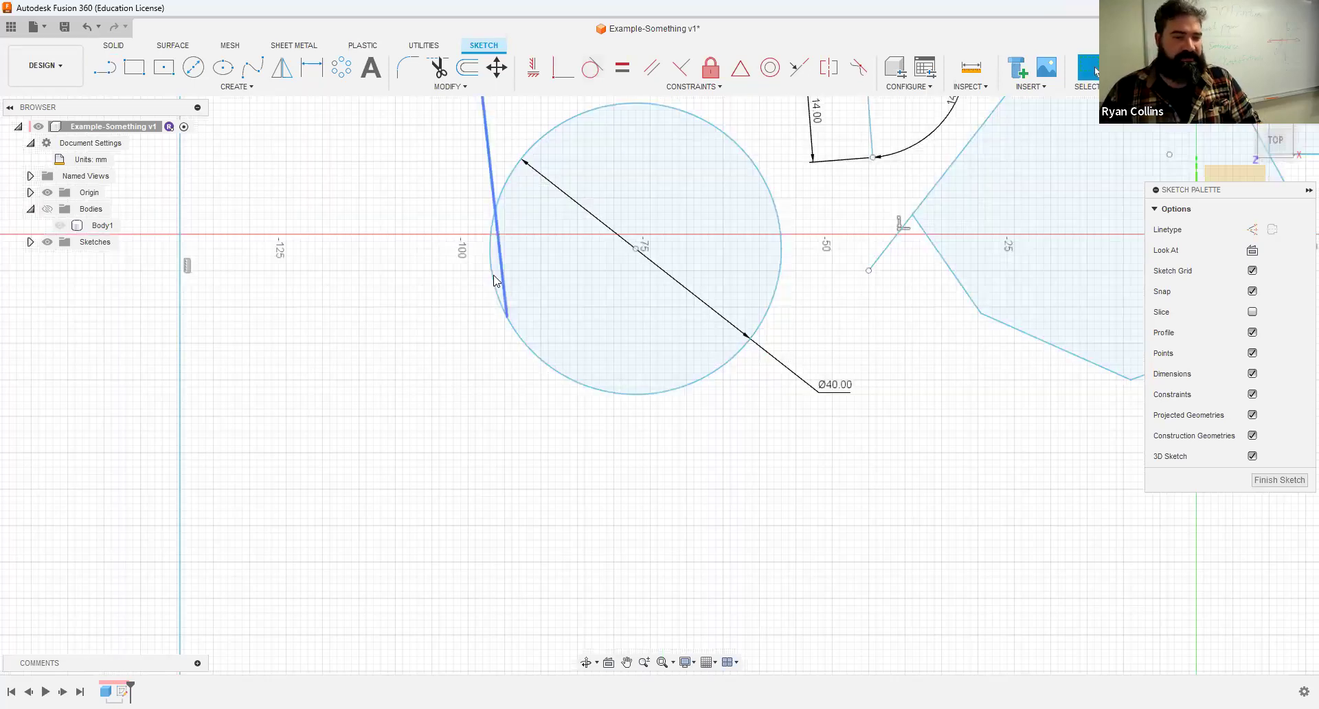
scroll(462, 244, "down", 1)
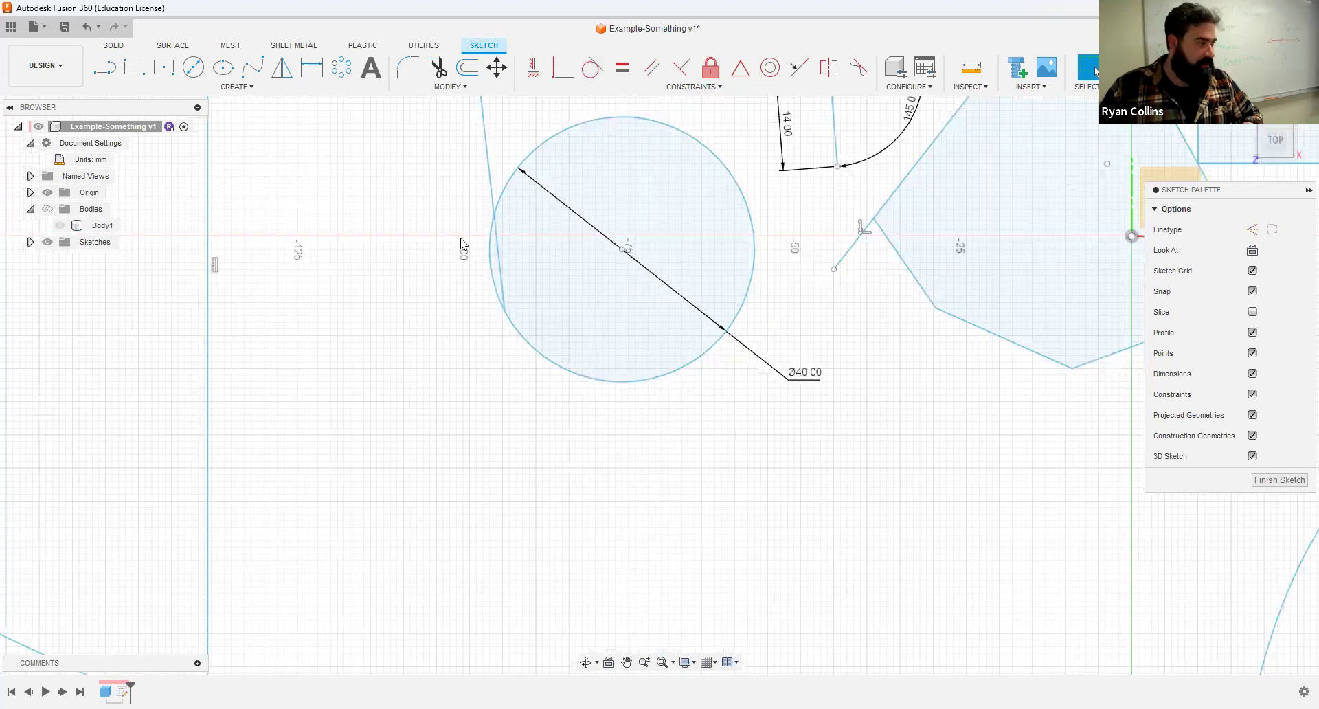
scroll(461, 273, "down", 2)
left_click(604, 74)
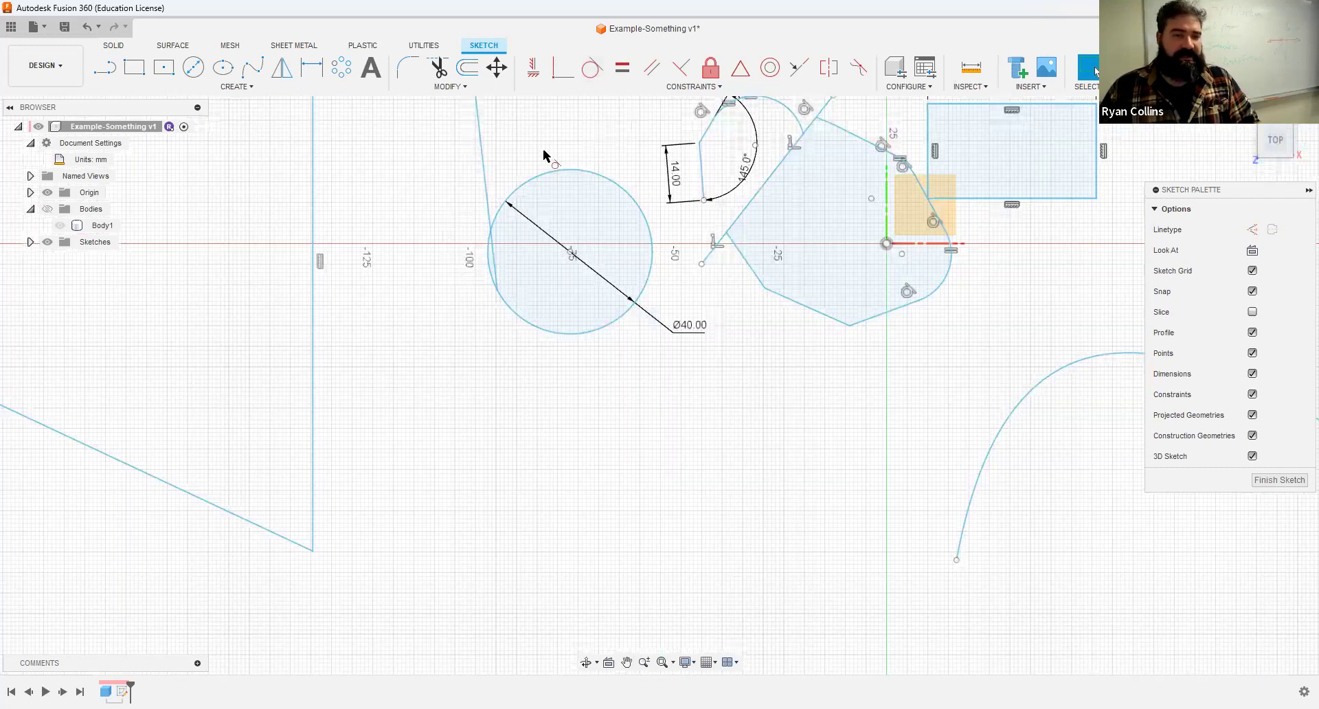
left_click(474, 169)
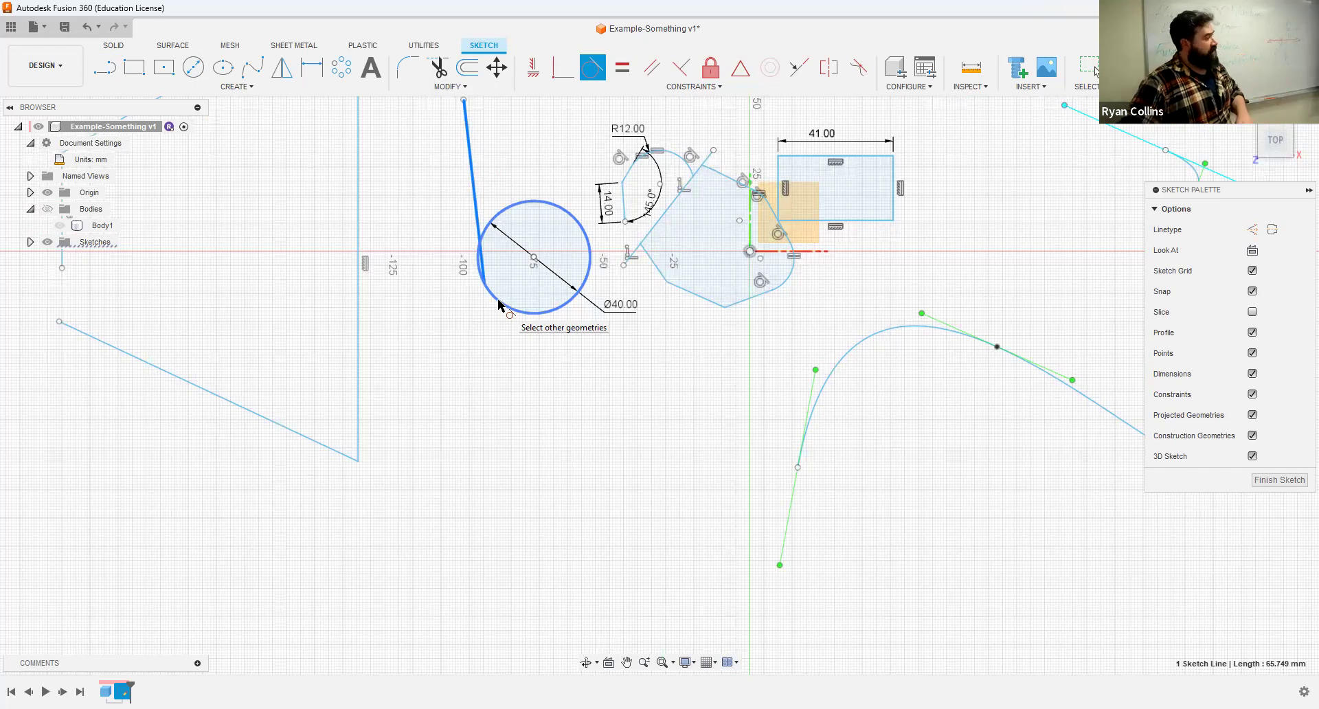
left_click(500, 302)
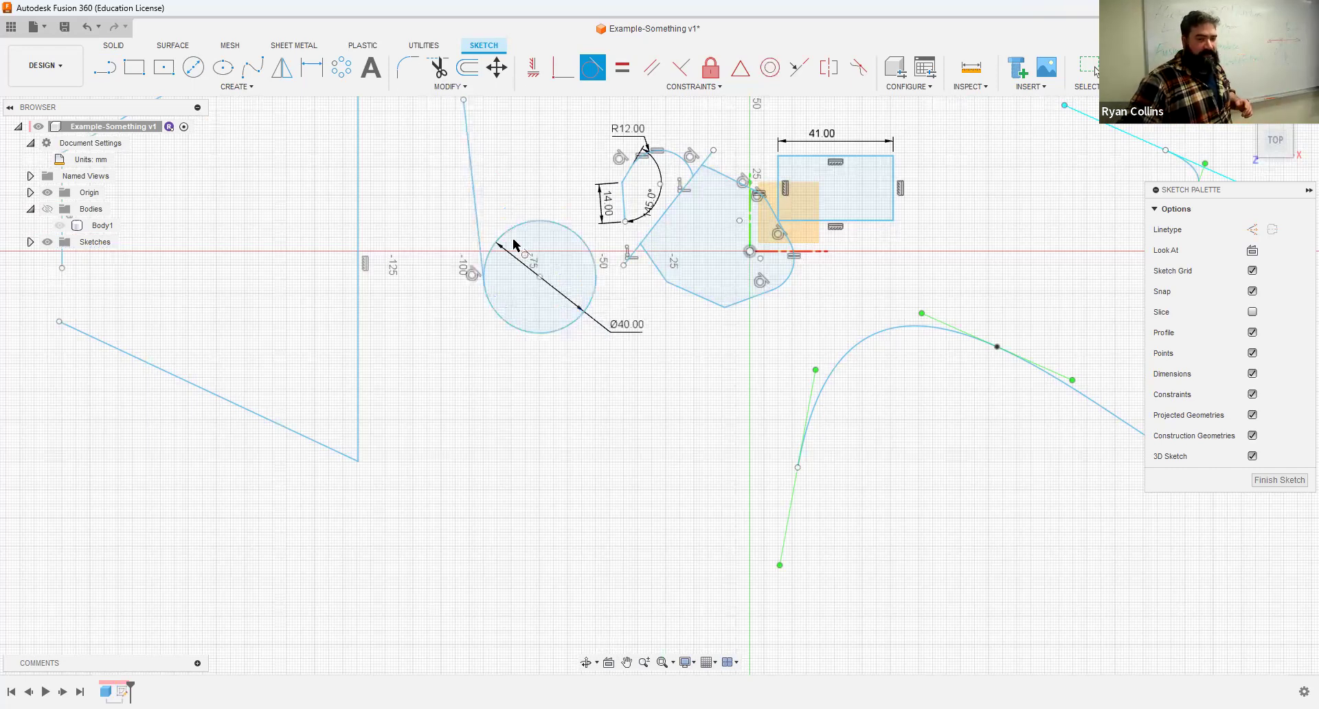
left_click(481, 269)
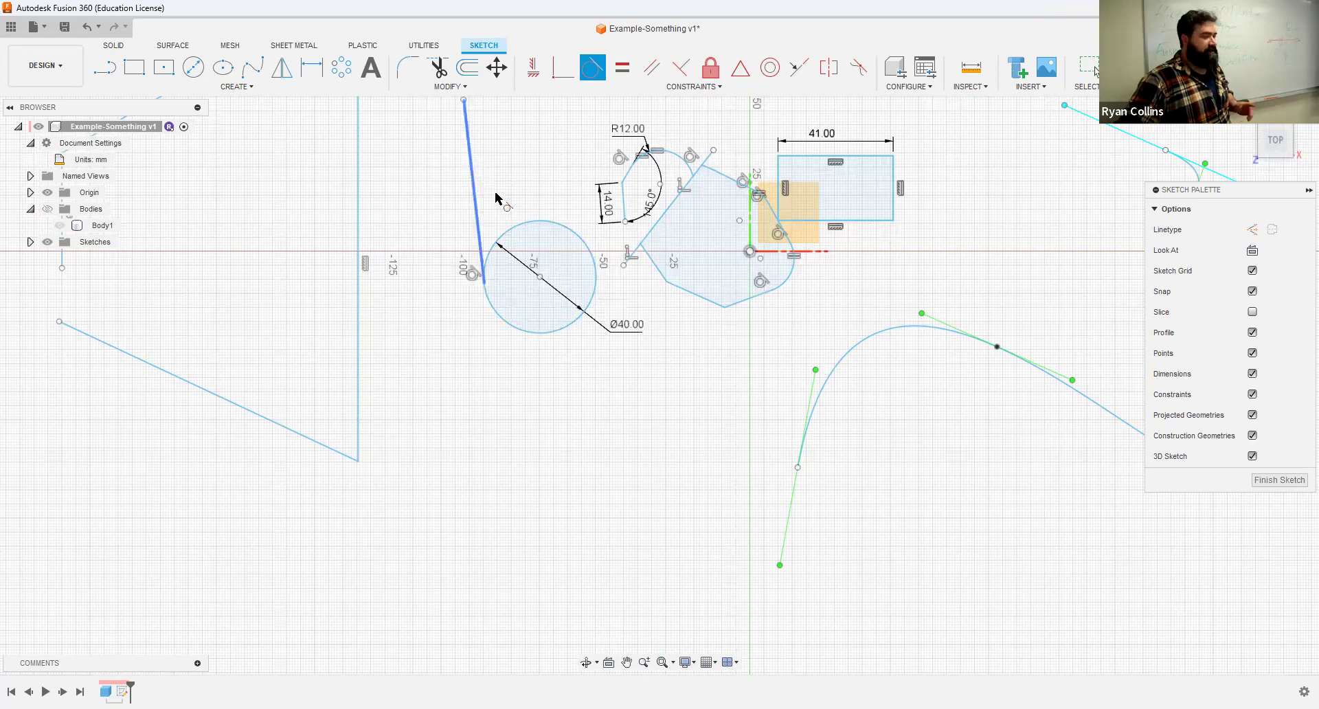
key("Escape")
key("Escape")
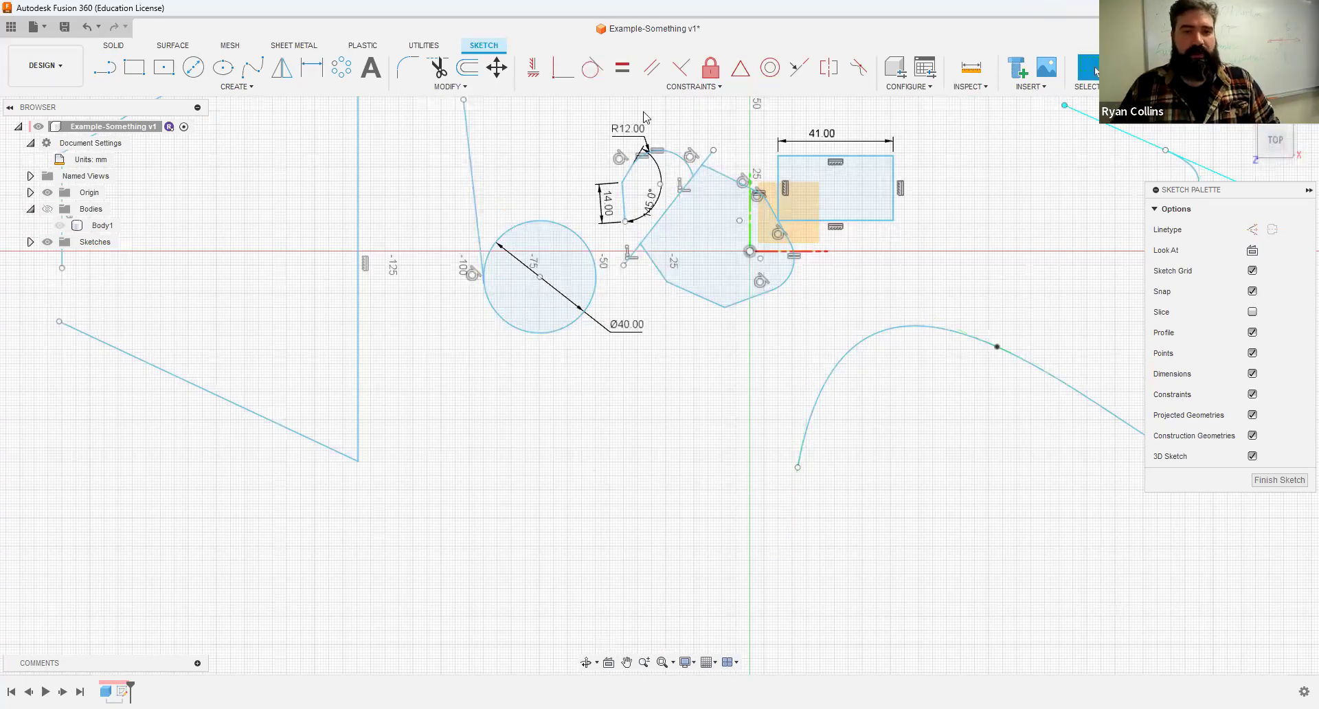
- Apply an Equal constraint between the open outline's short upper horizontal line and its left vertical line
left_click(628, 72)
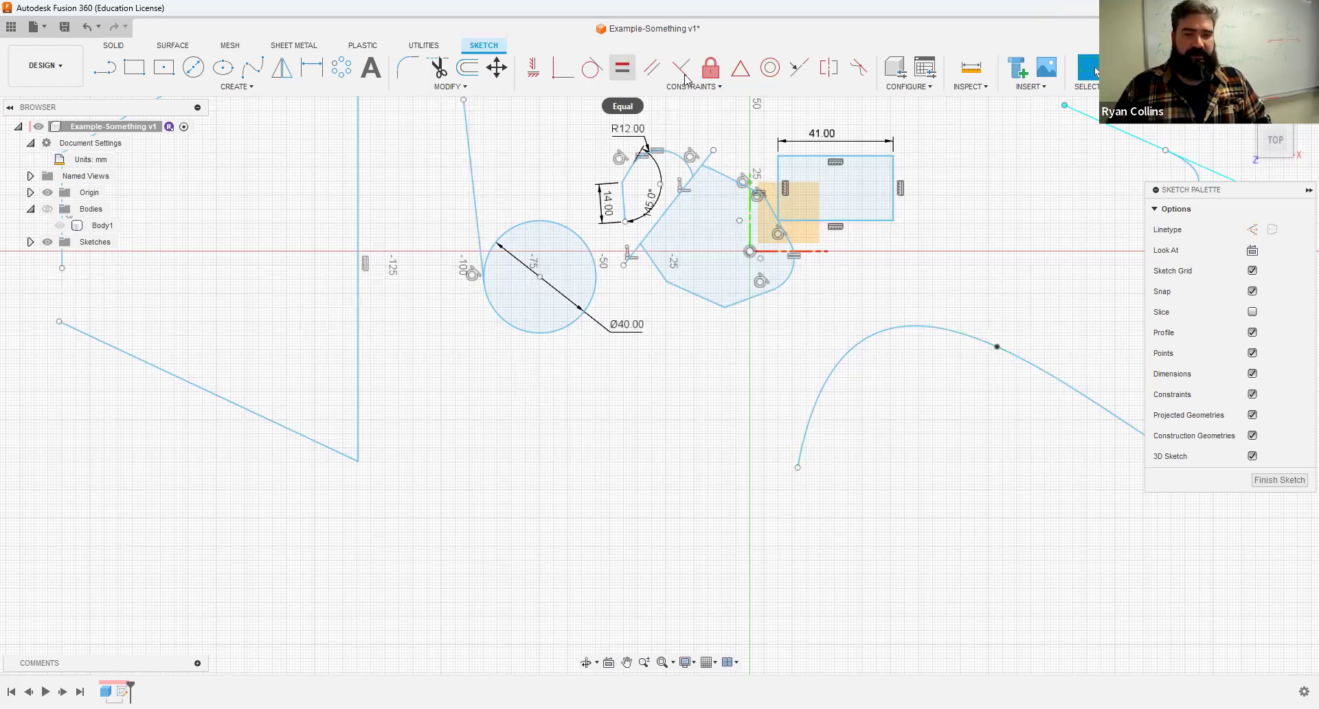
middle_click_drag(220, 156, 368, 272)
left_click(625, 70)
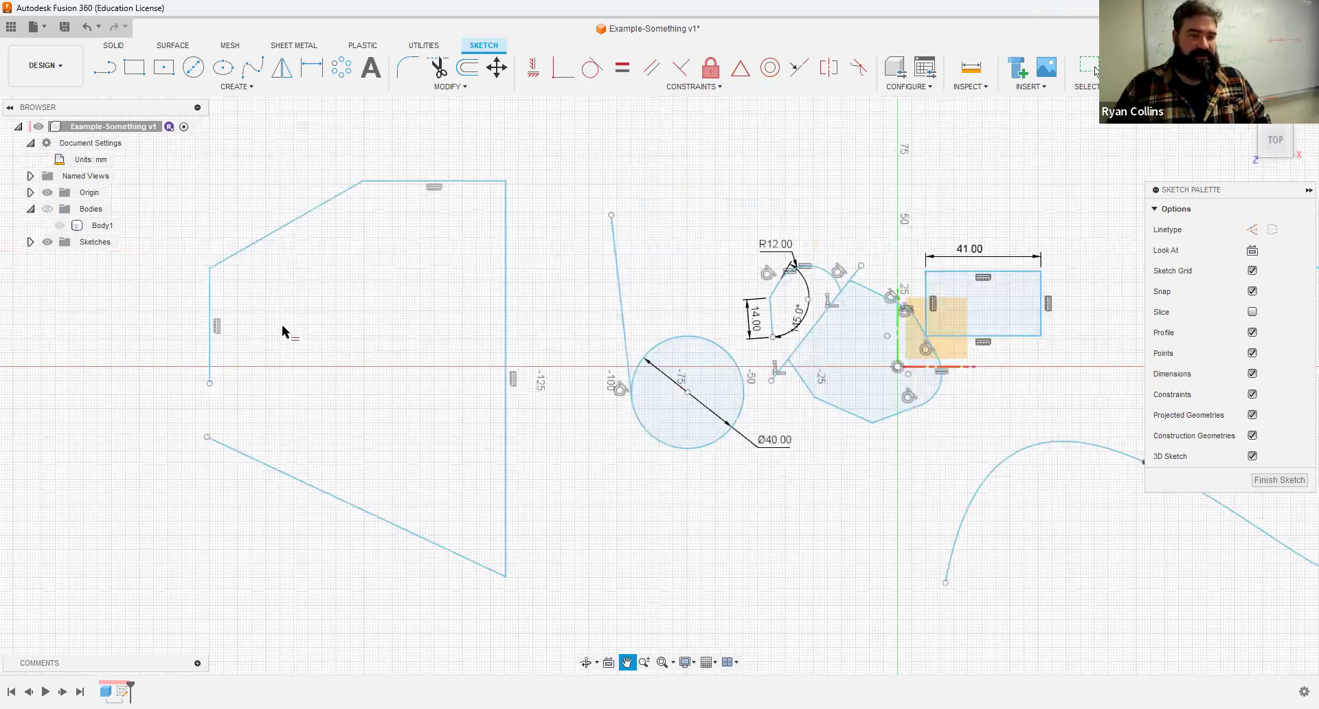
scroll(430, 230, "down", 3)
left_click(430, 230)
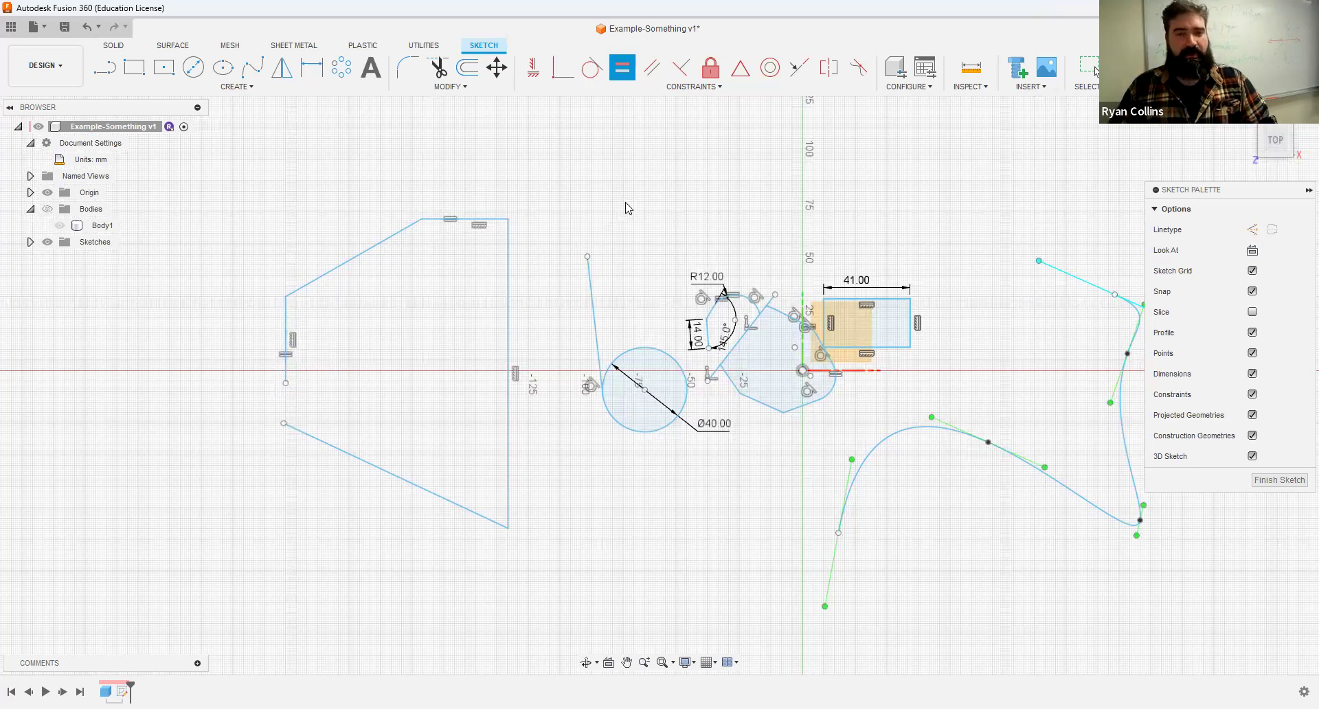
key("Escape")
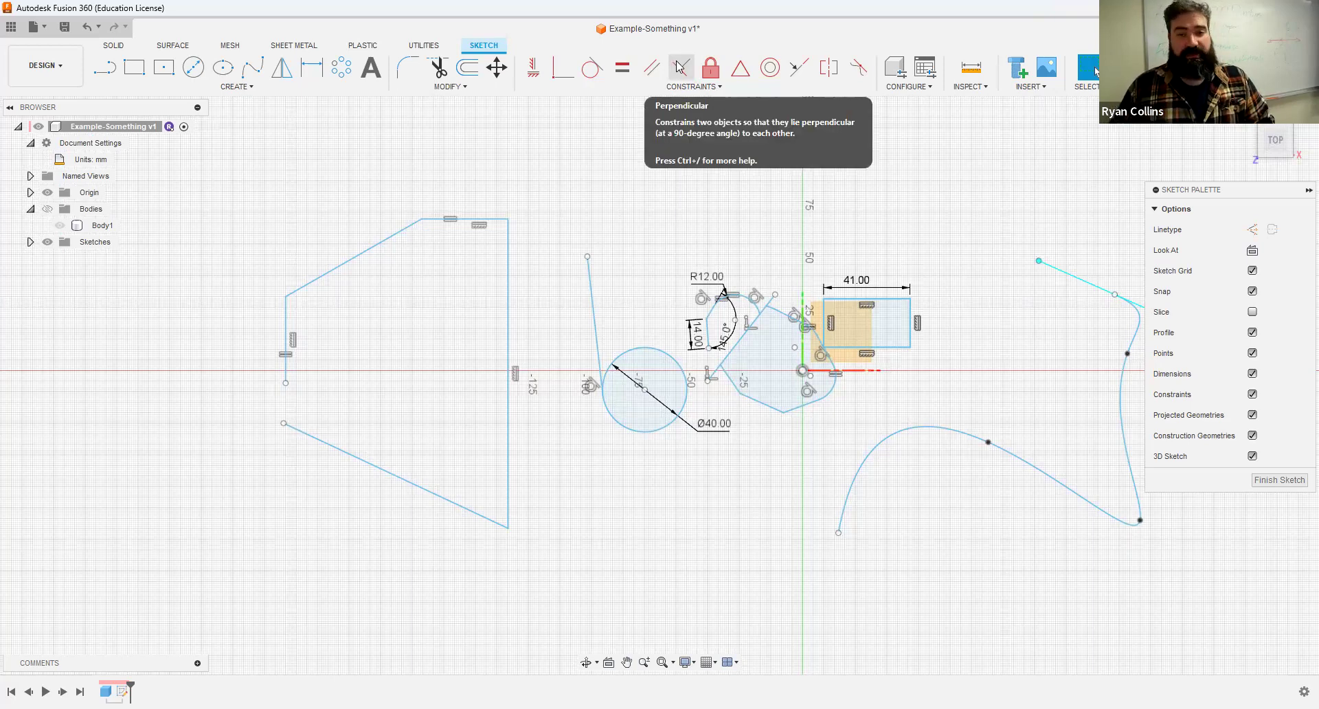
- Draw a horizontal line inside the open outline, ending on the long right vertical side slightly above its midpoint
left_click(739, 69)
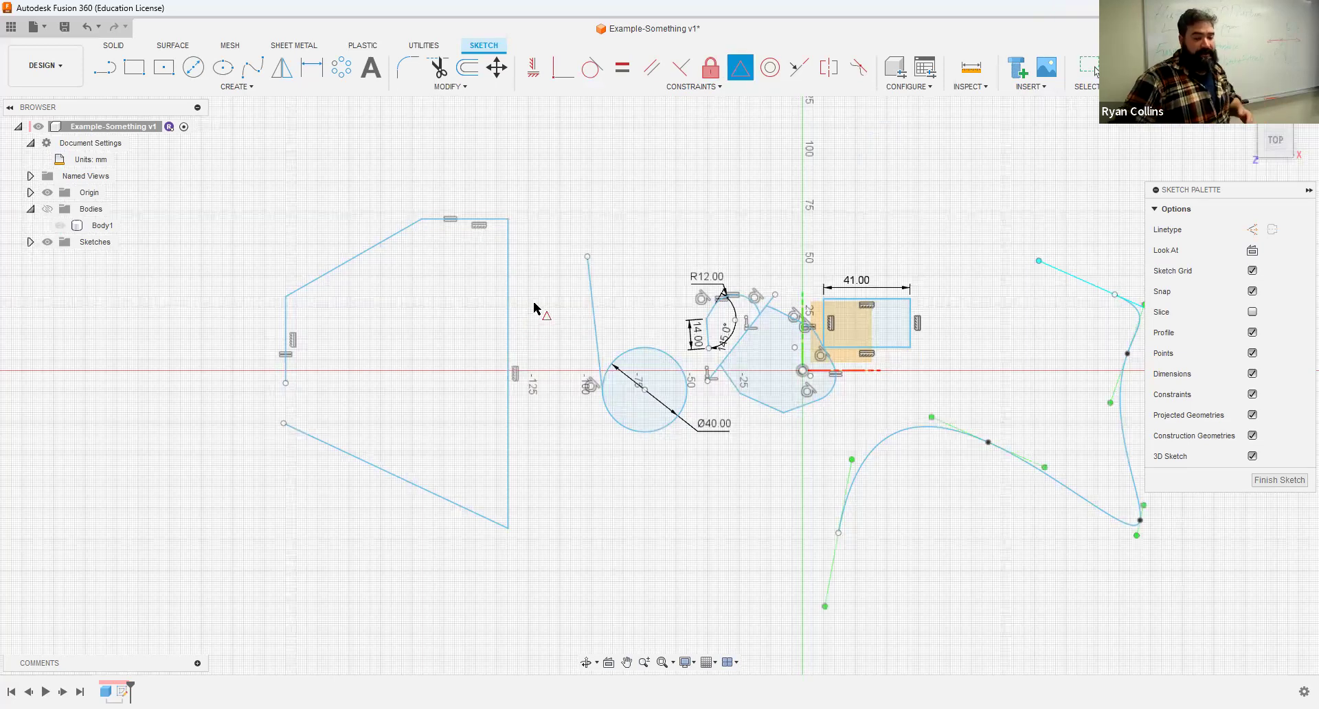
key("l")
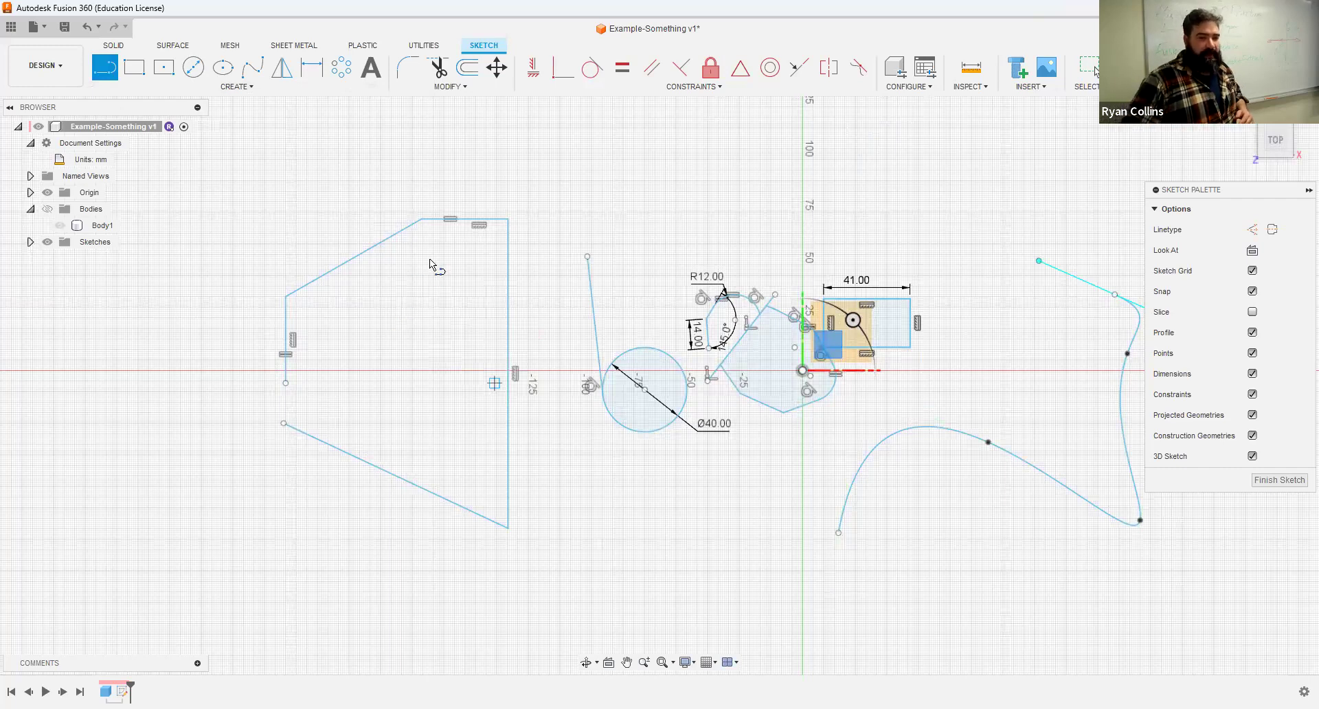
scroll(483, 192, "up", 2)
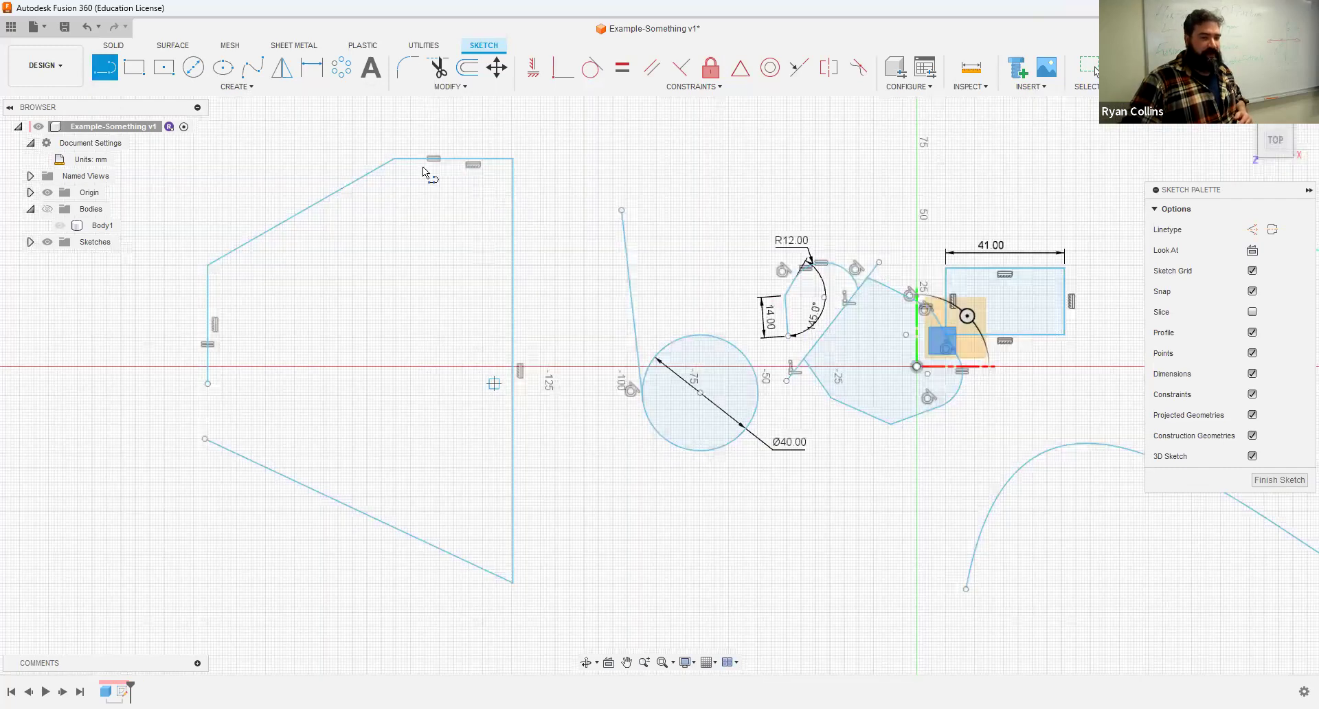
scroll(459, 202, "down", 1)
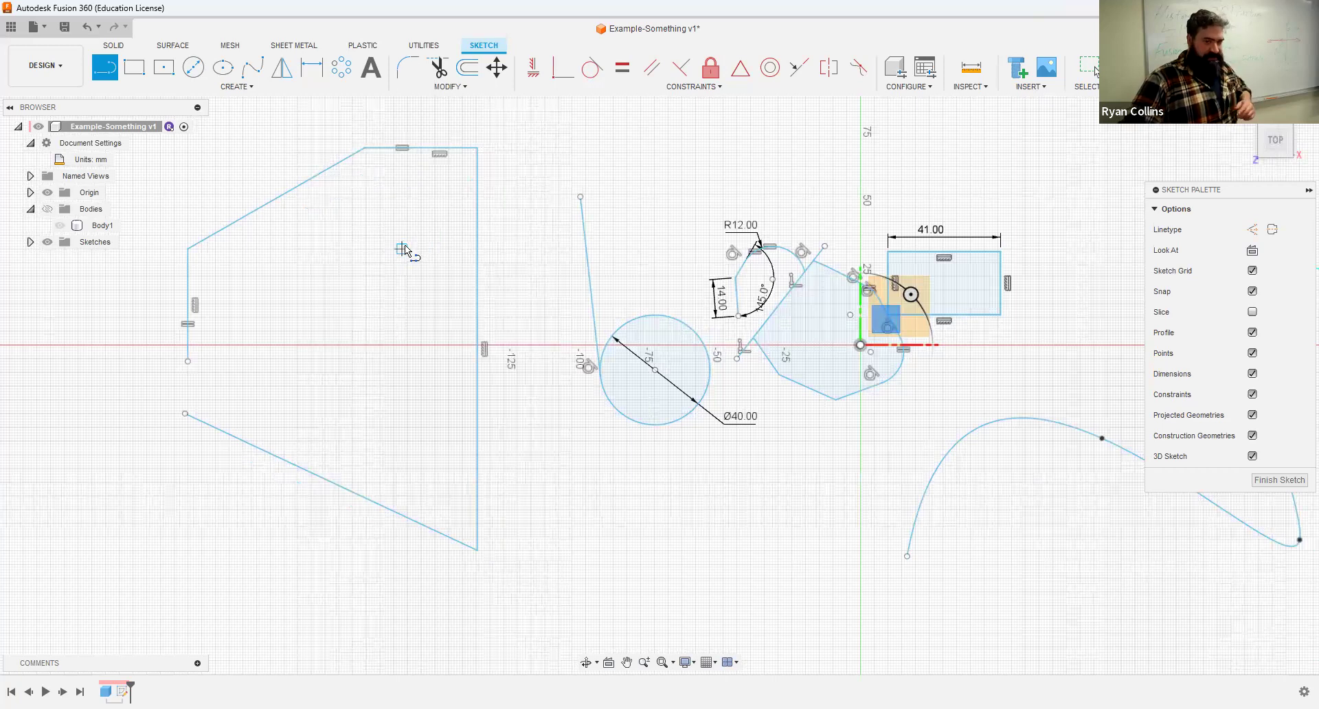
scroll(405, 250, "up", 2)
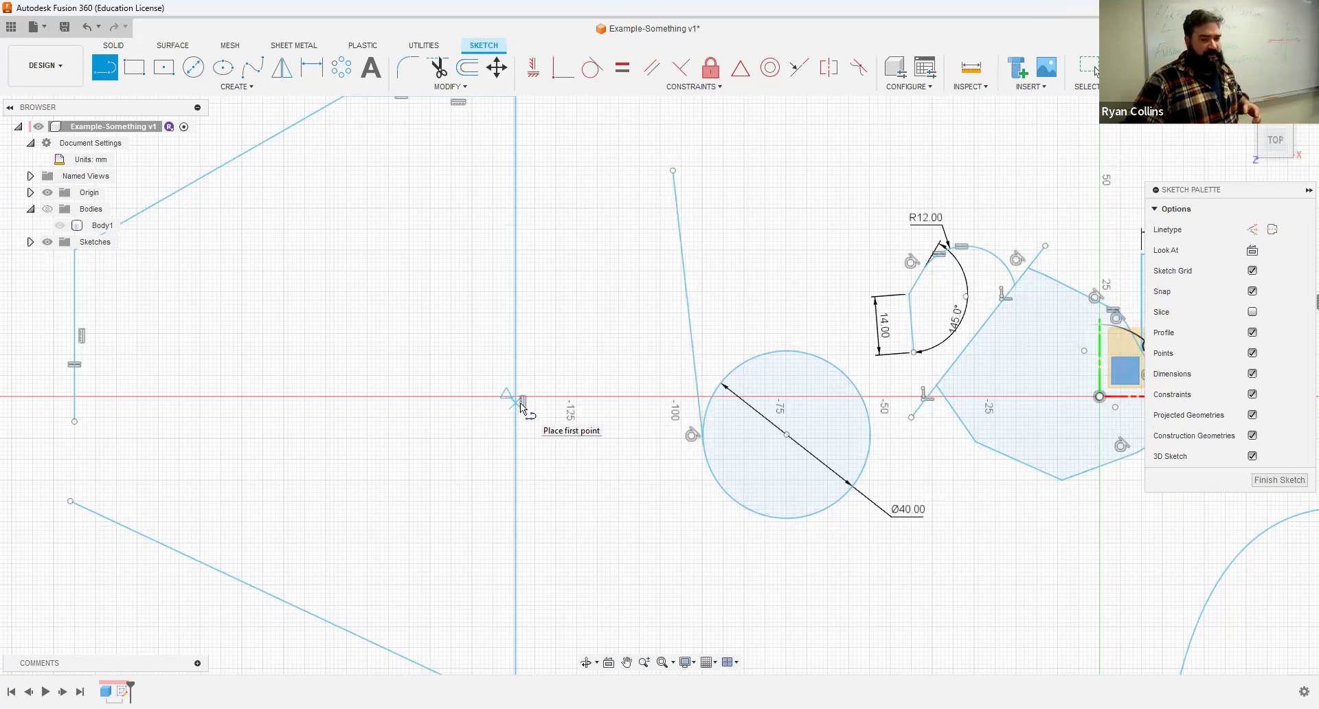
scroll(522, 407, "down", 1)
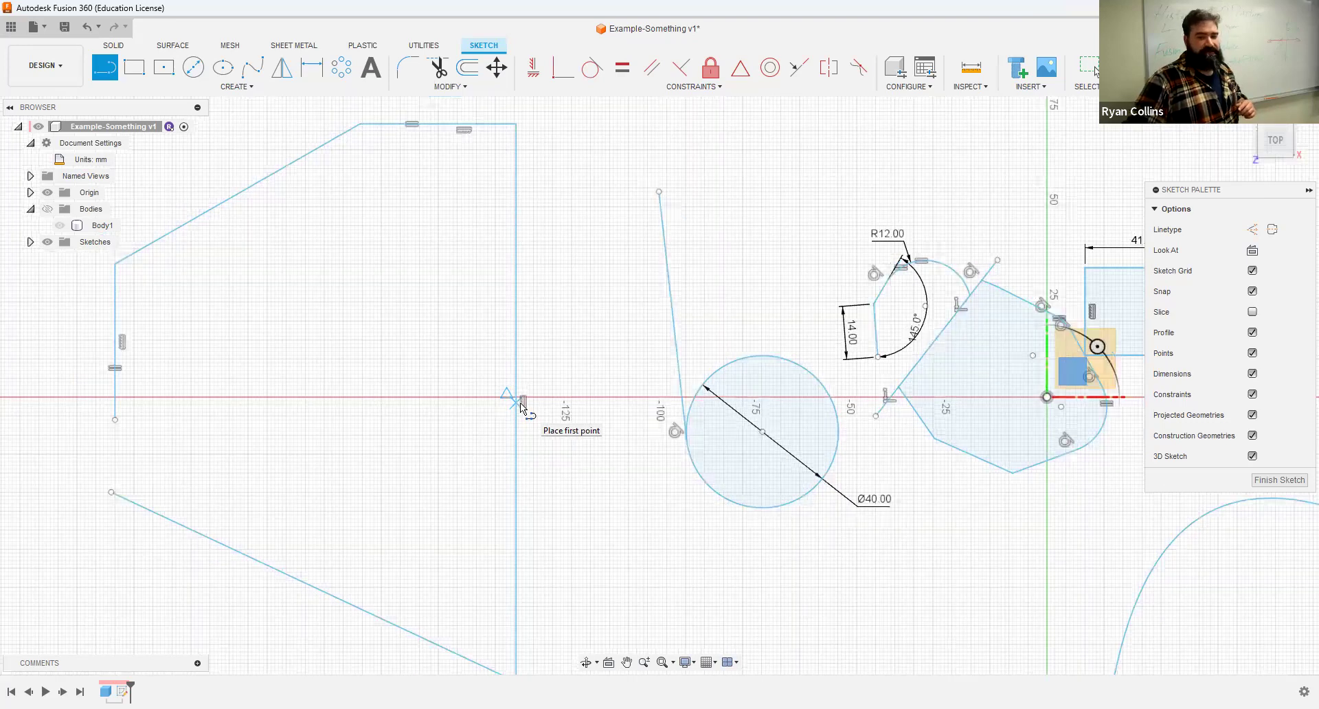
scroll(521, 406, "down", 2)
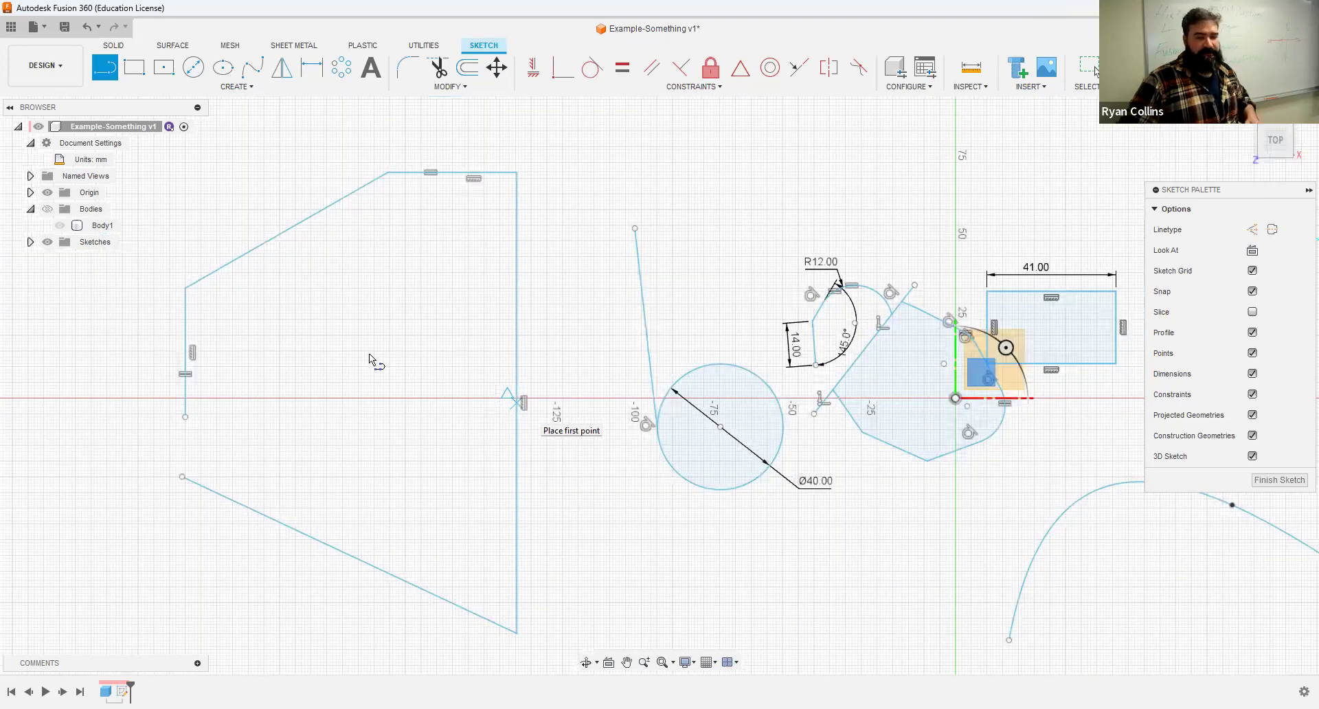
left_click(367, 352)
left_click(516, 352)
key("Escape")
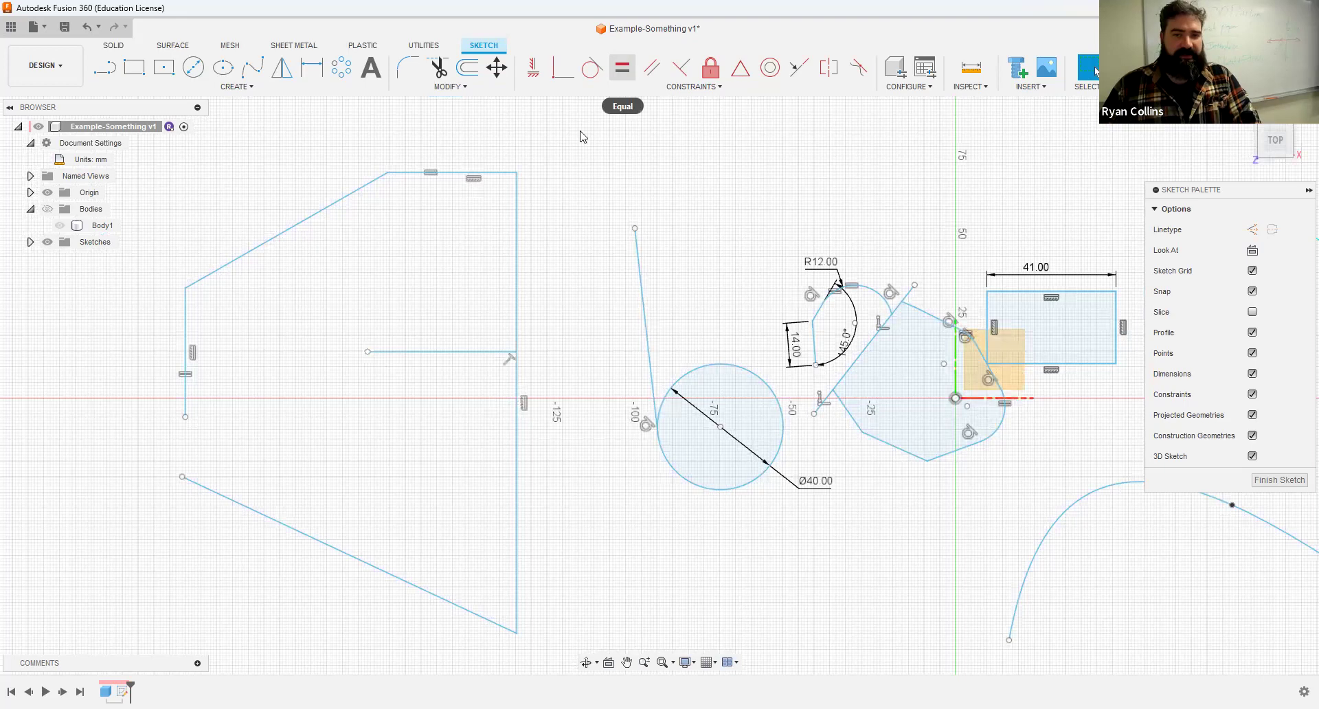
- Try to apply a Midpoint constraint between the inner horizontal line and the long vertical side, then test-move the line and undo the move
left_click(740, 67)
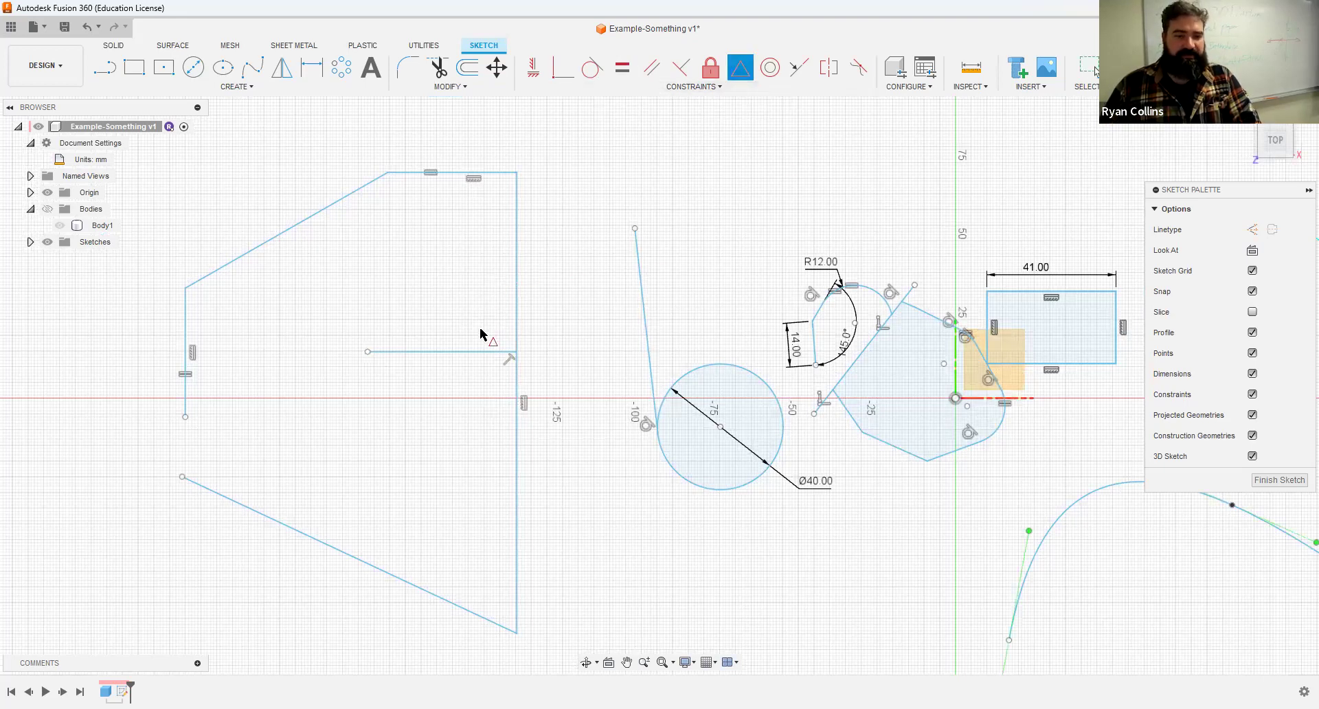
left_click(517, 333)
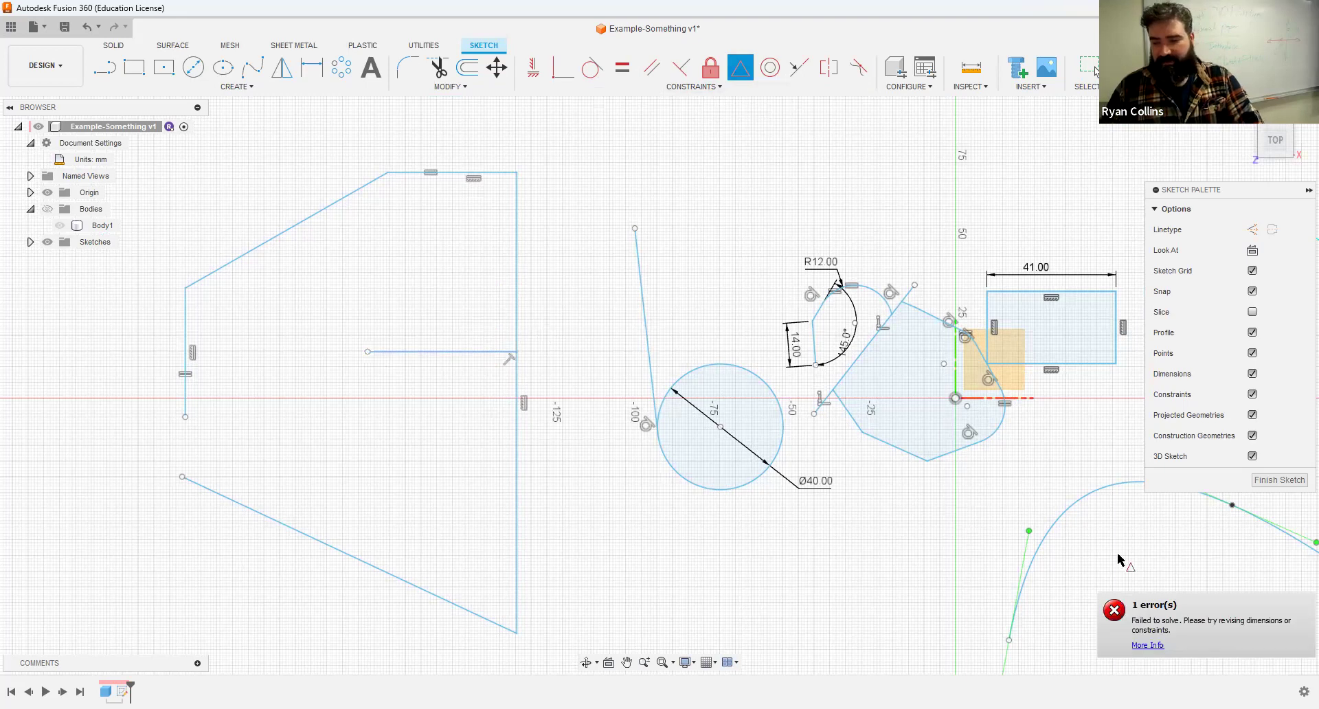
key("Escape")
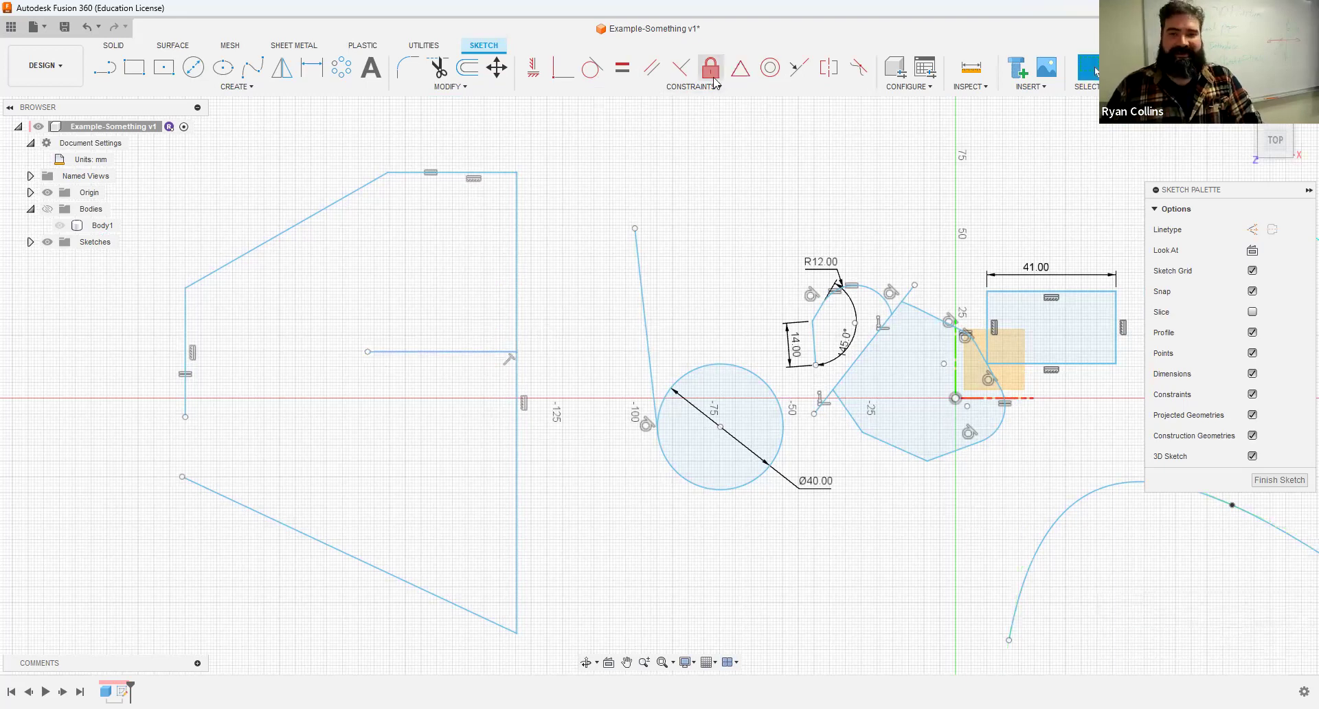
left_click(740, 67)
left_click(514, 247)
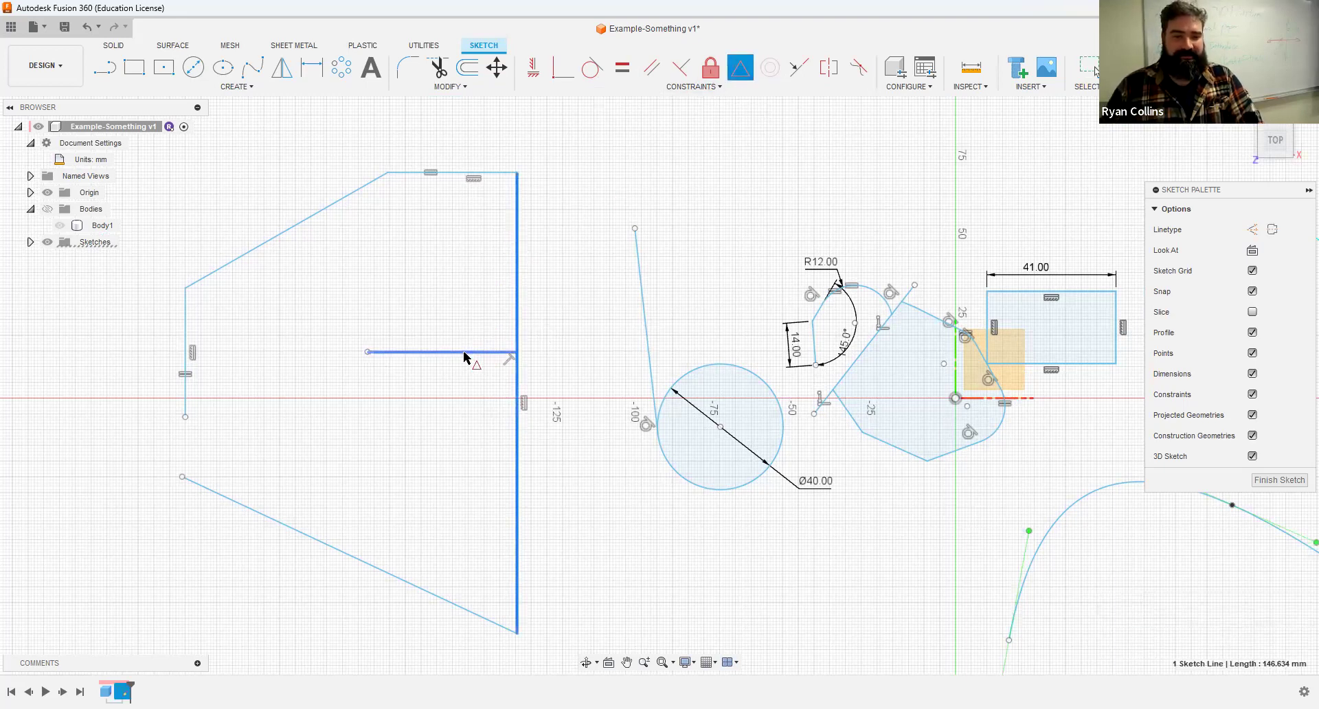
left_click(469, 352)
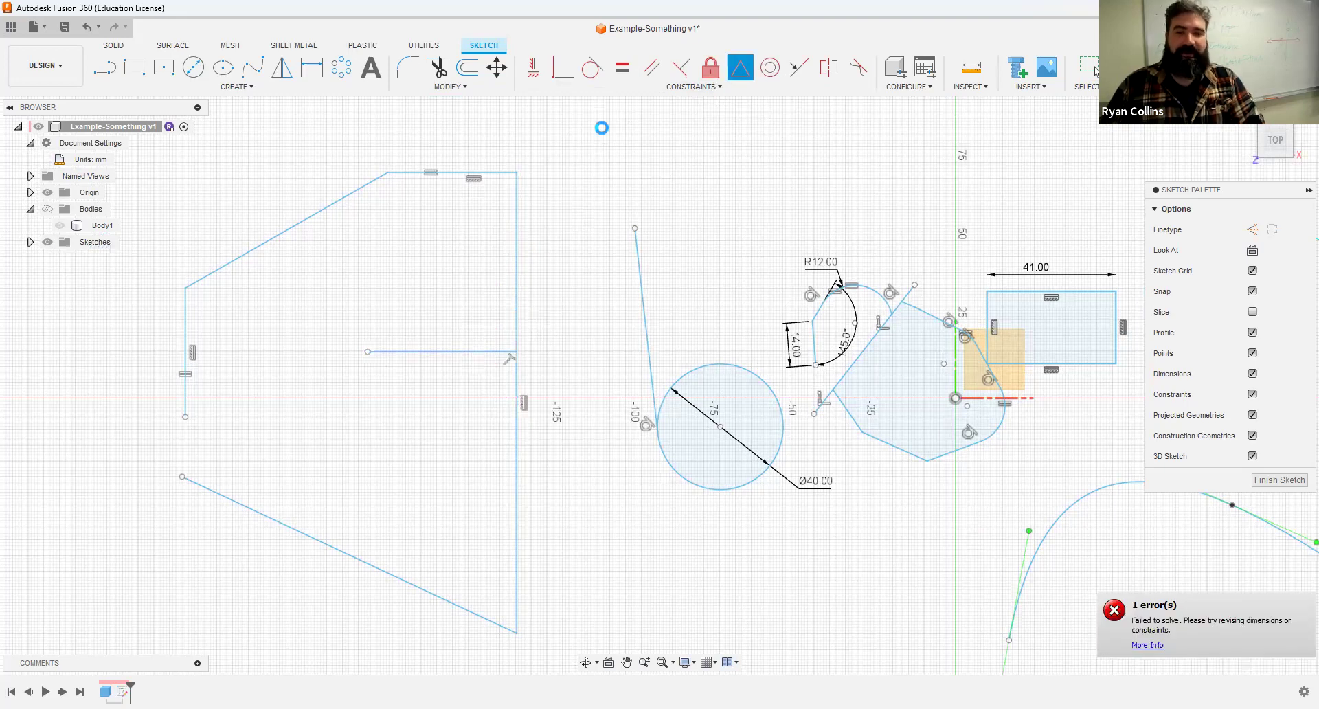
key("Escape")
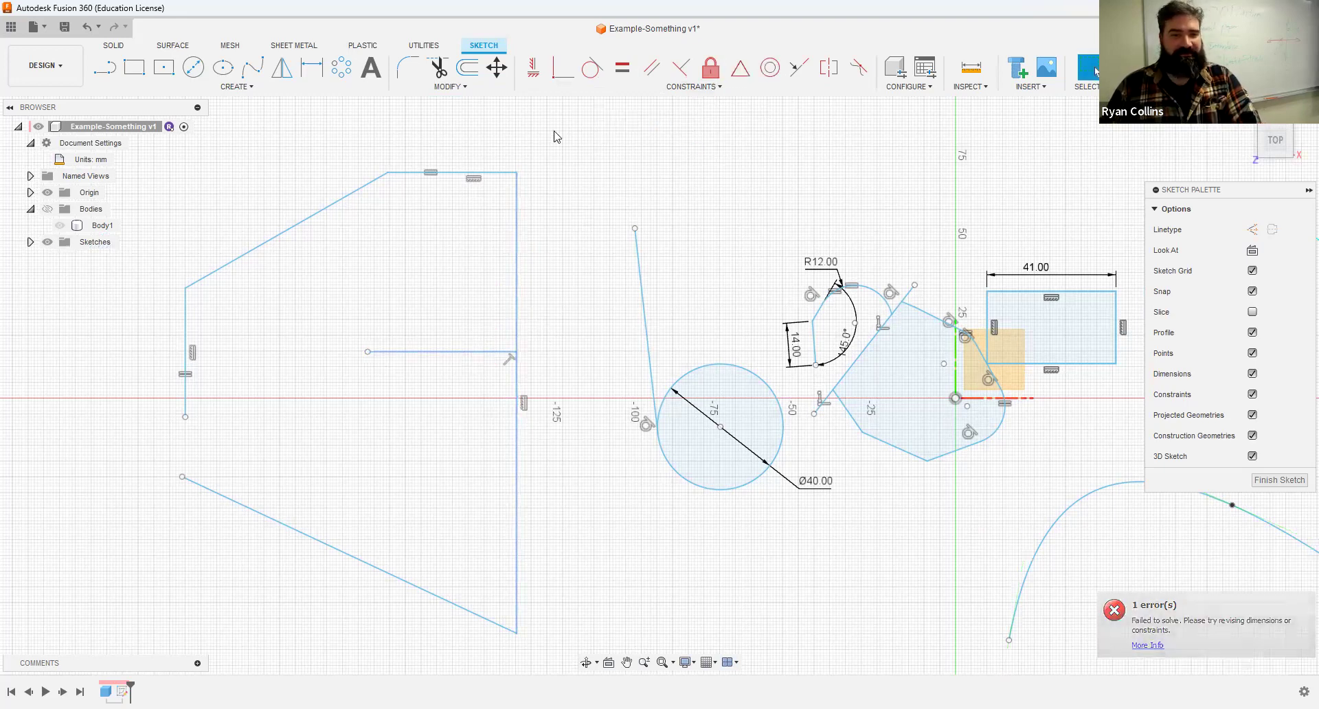
mouse_move(493, 356)
left_mouse_down()
mouse_move(489, 433)
mouse_move(492, 376)
left_mouse_up()
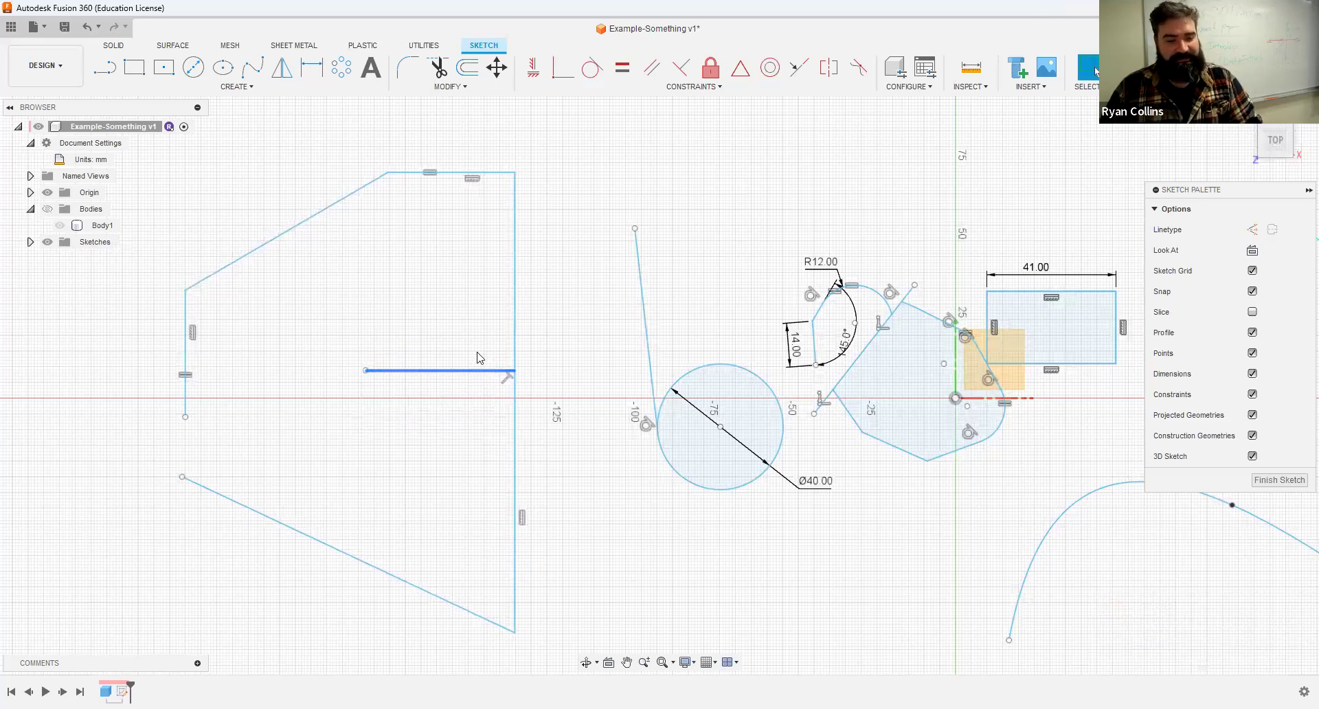
key("ctrl+z")
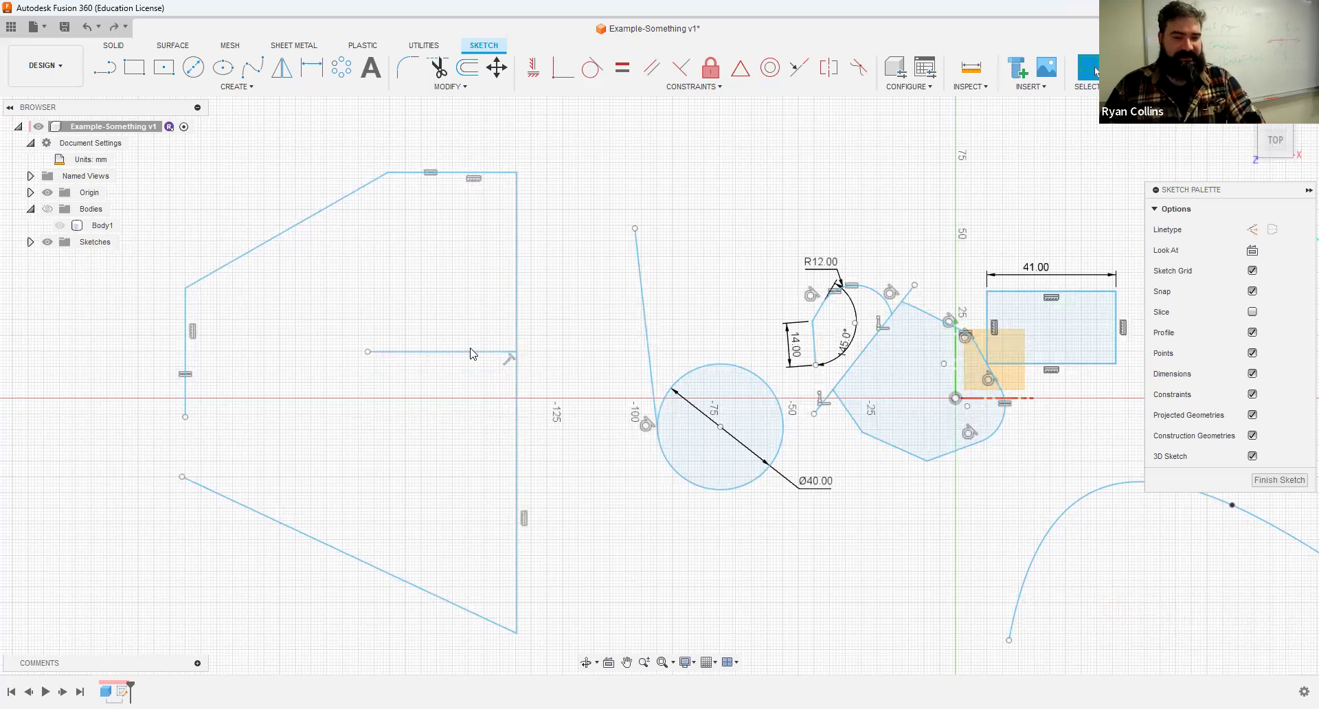
- Draw a second horizontal line from the midpoint of the outline's long vertical side into the outline, just below the first inner line
left_click(105, 67)
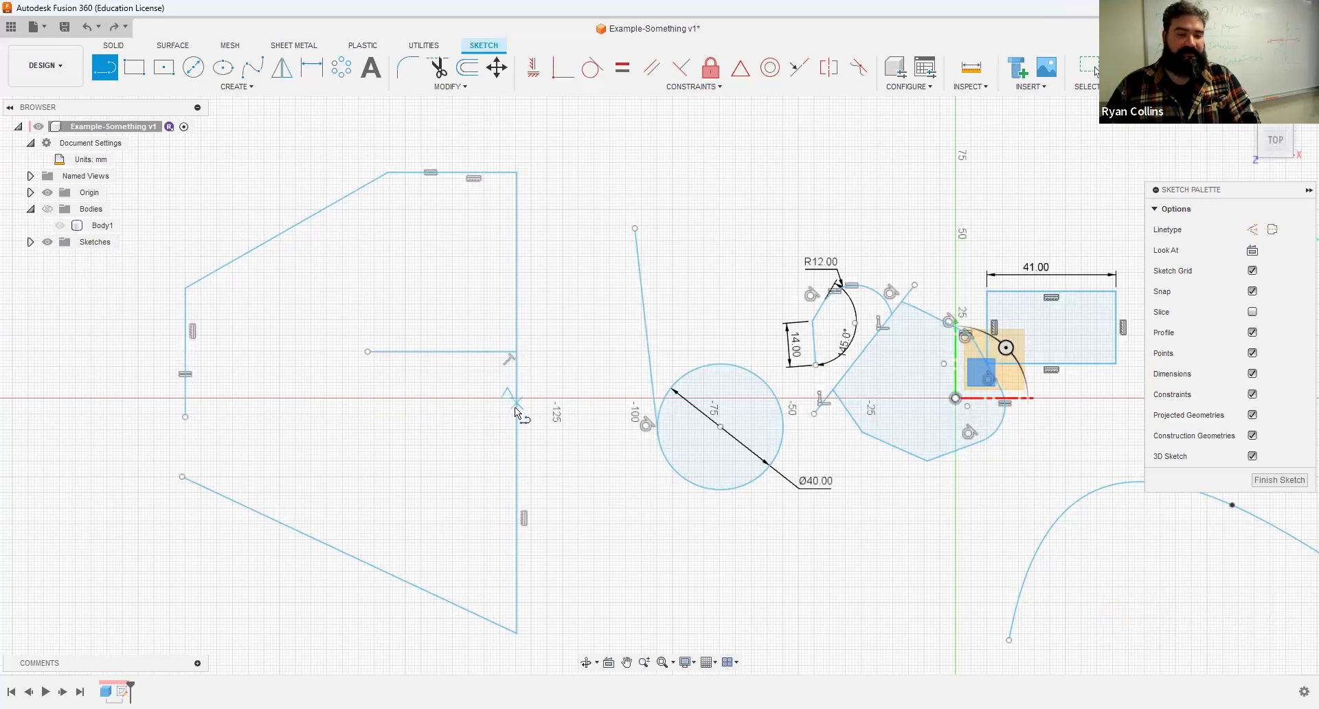
left_click(375, 404)
key("Escape")
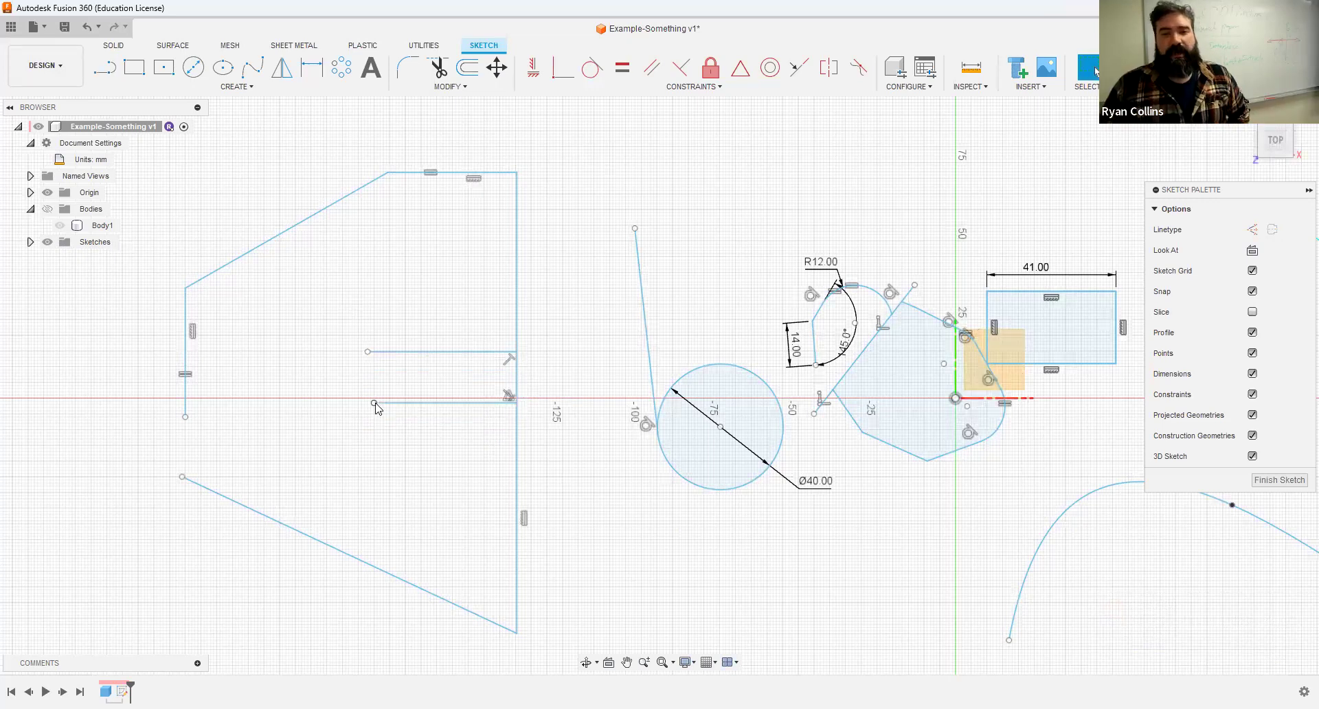
left_click(769, 66)
left_click(737, 396)
key("Escape")
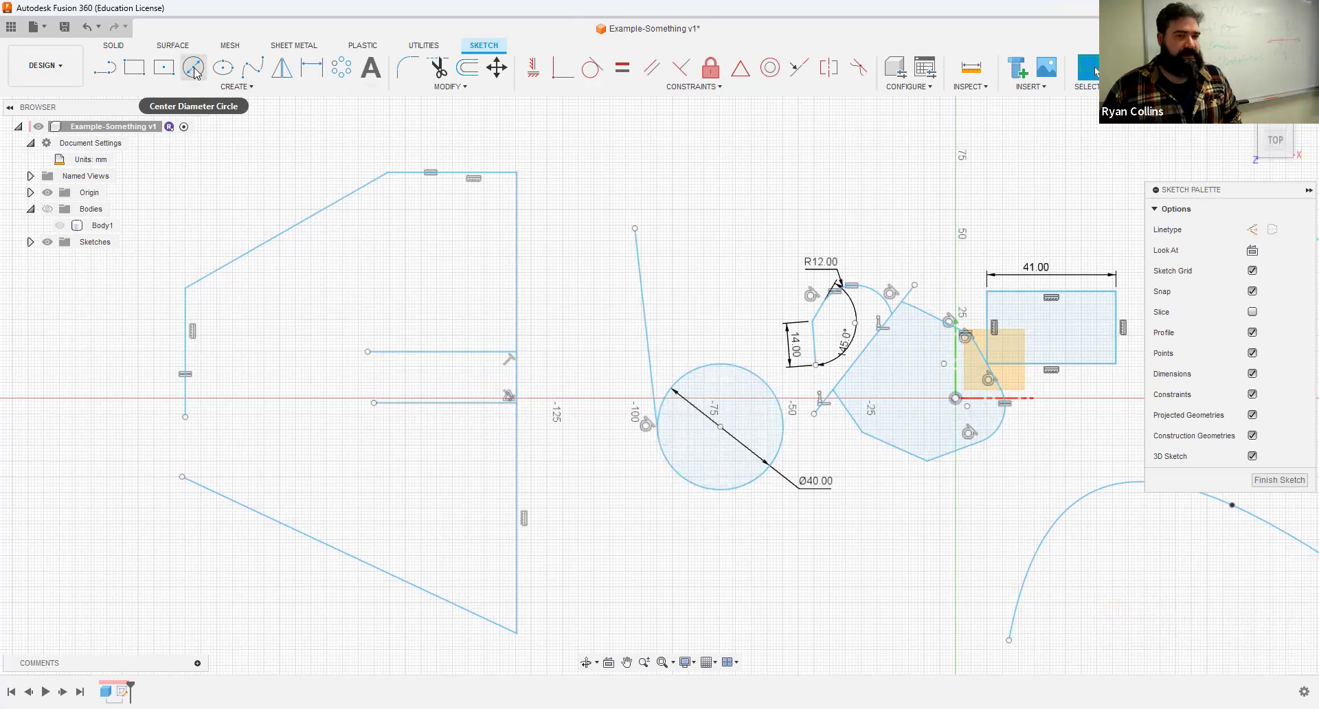
- Draw a center-diameter circle about 25.7 mm across on the Ø40 circle's center point
left_click(194, 68)
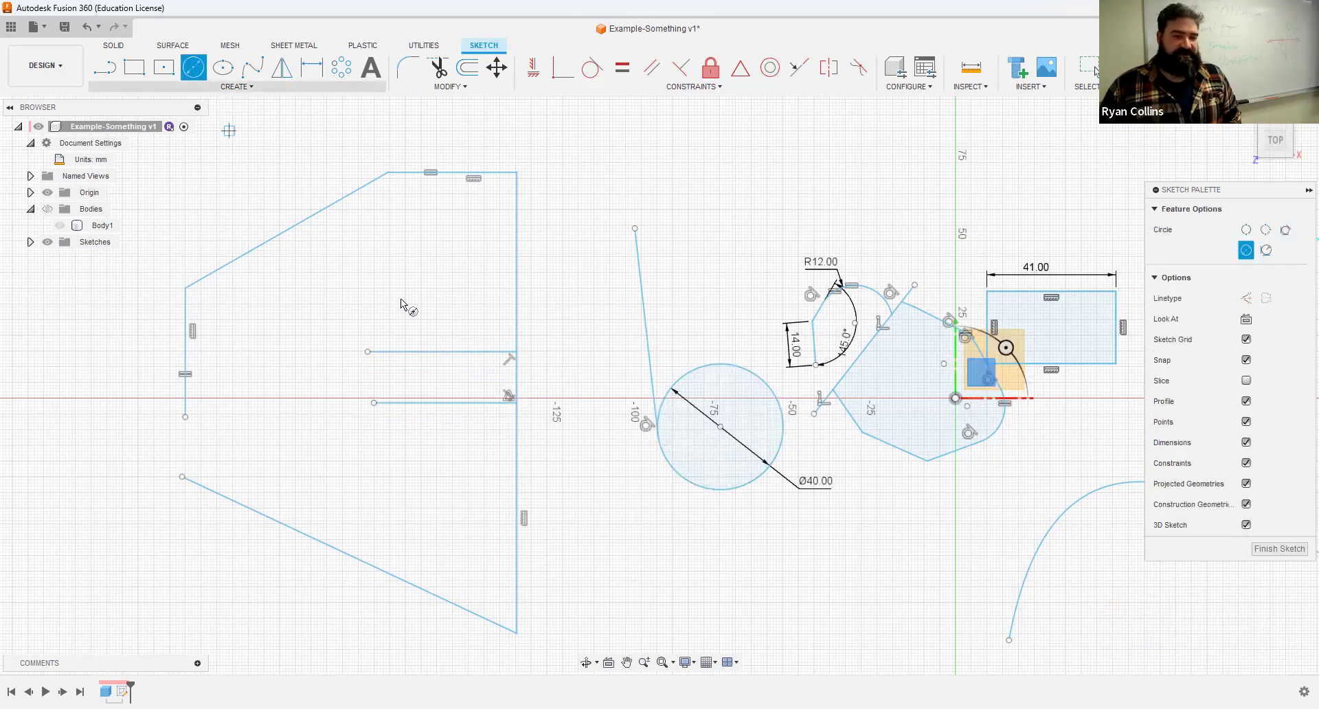
left_click(720, 426)
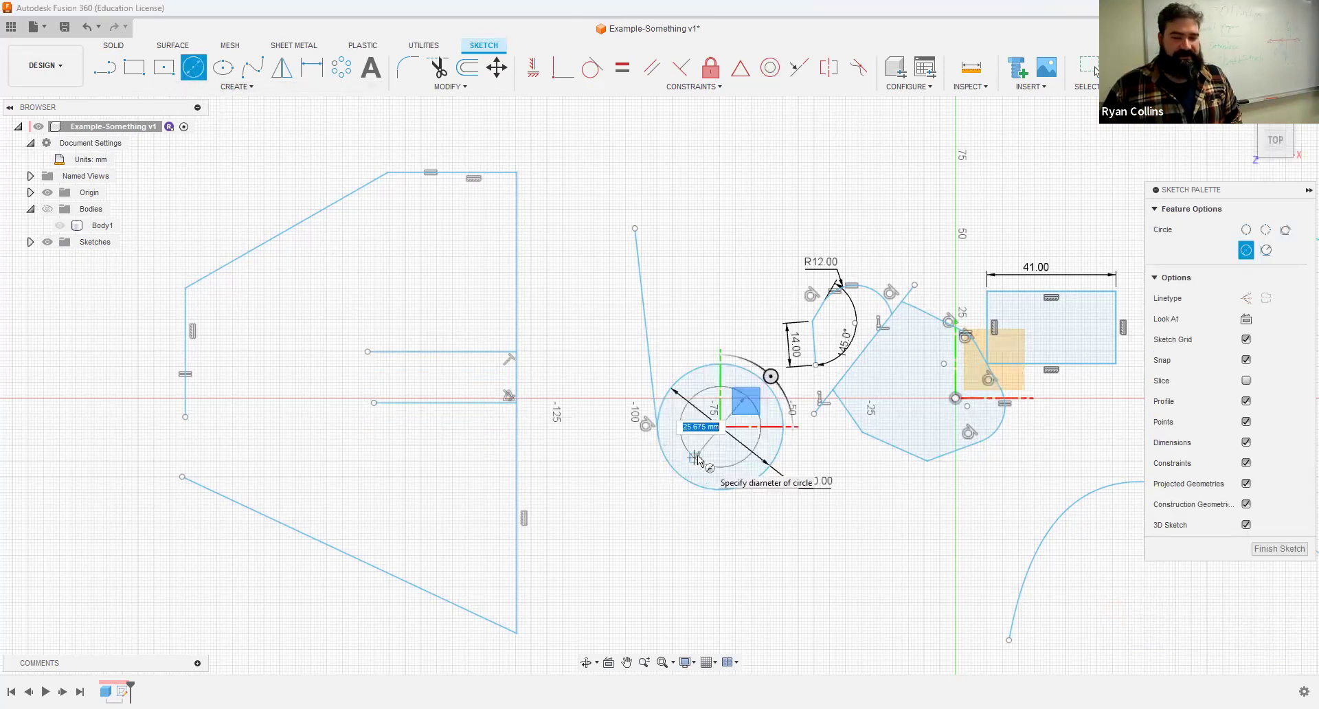
left_click(697, 459)
key("Escape")
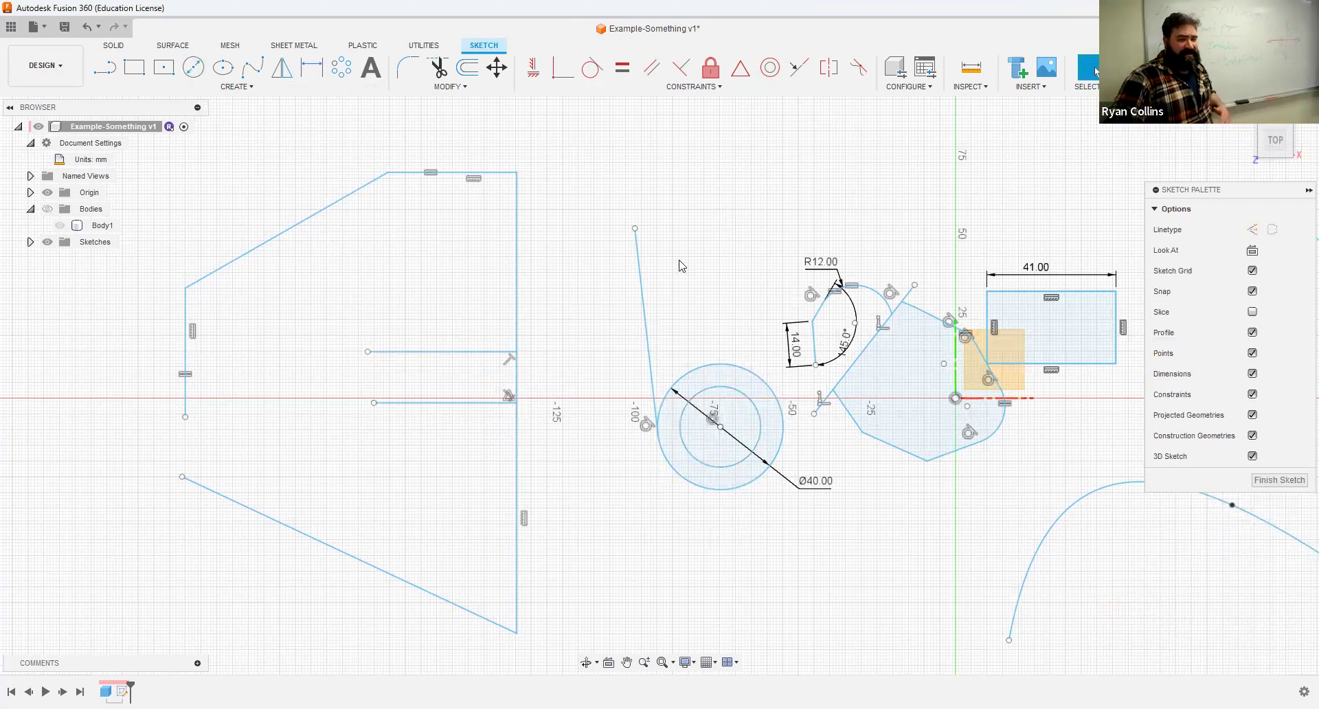
- Offset the Ø40 circle outward by about 15.8 mm
left_click(476, 69)
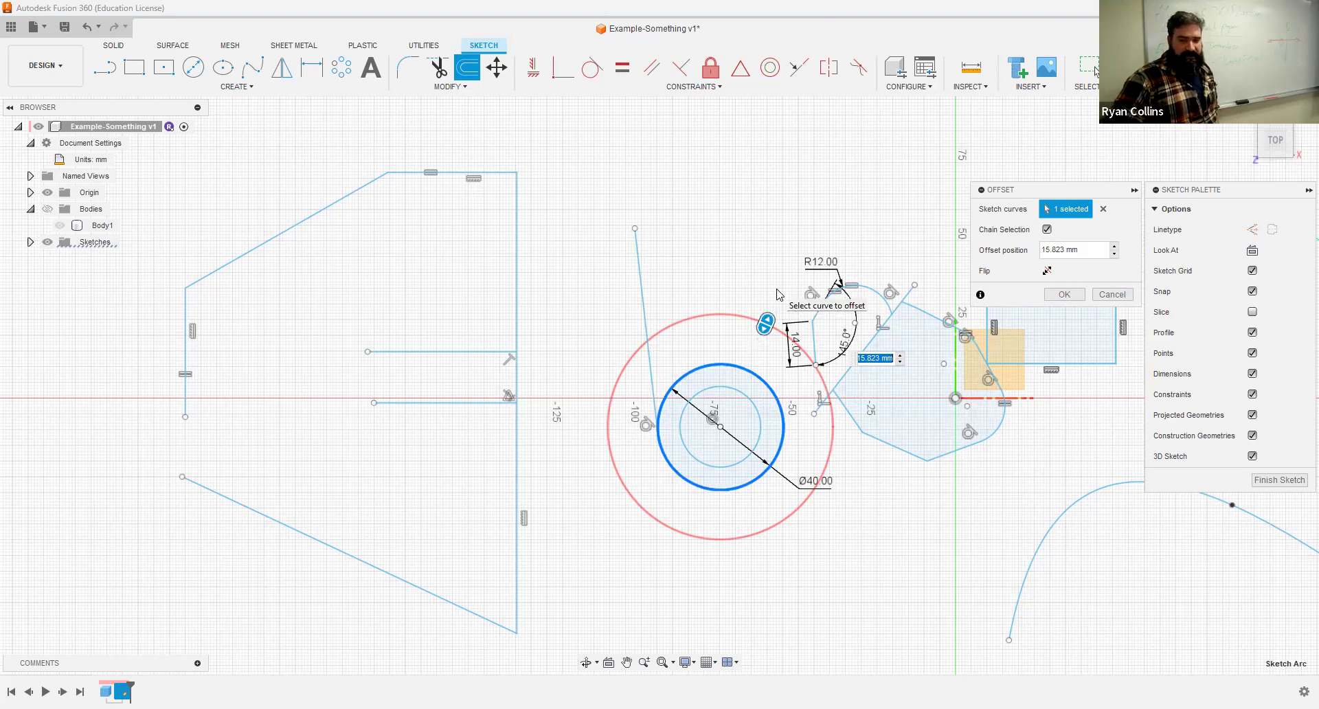
key("Return")
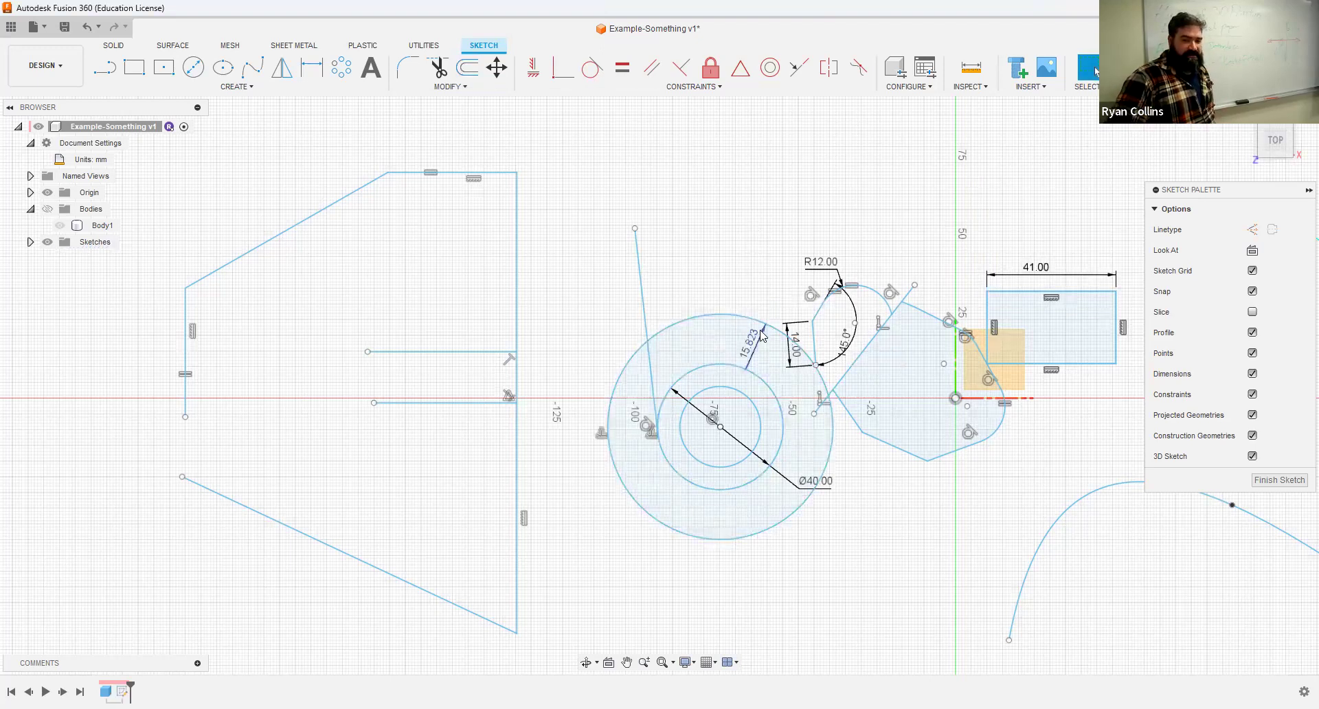
- Add a driven diameter dimension to the outermost offset circle, placing it above and left of the circle
left_click(313, 74)
left_click(702, 314)
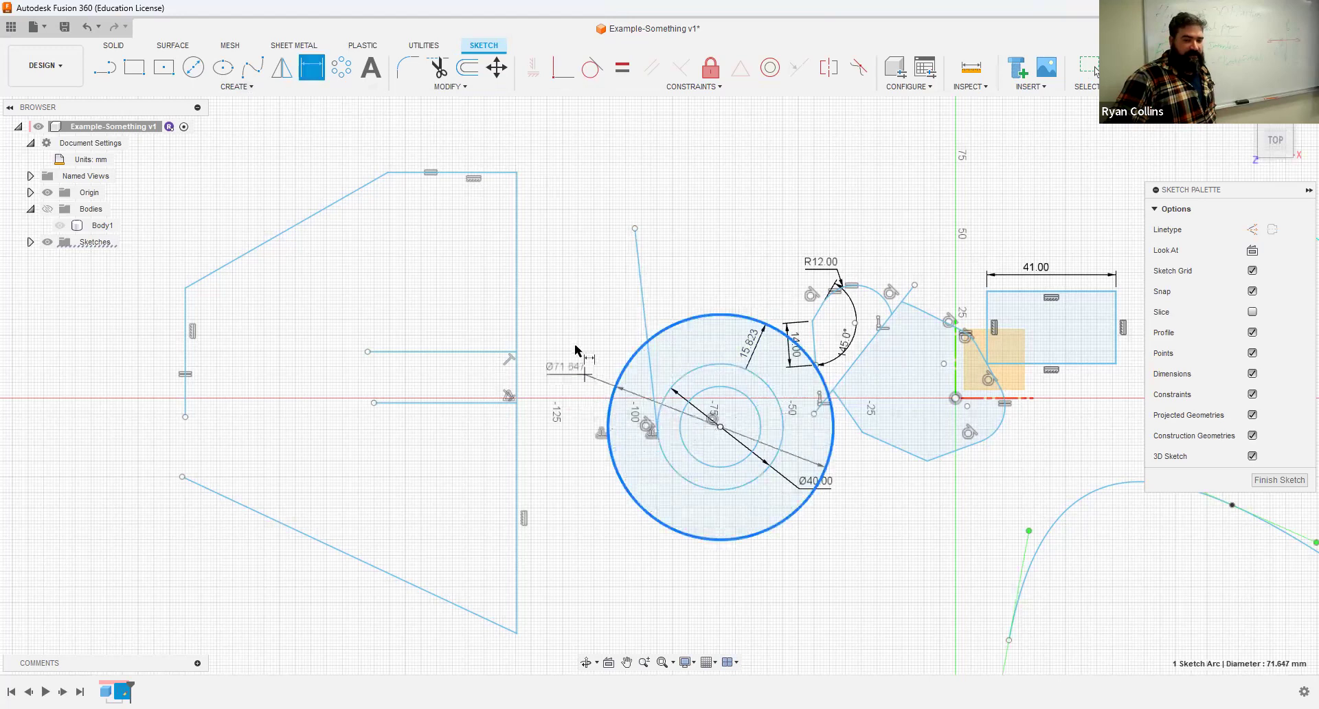
left_click(586, 317)
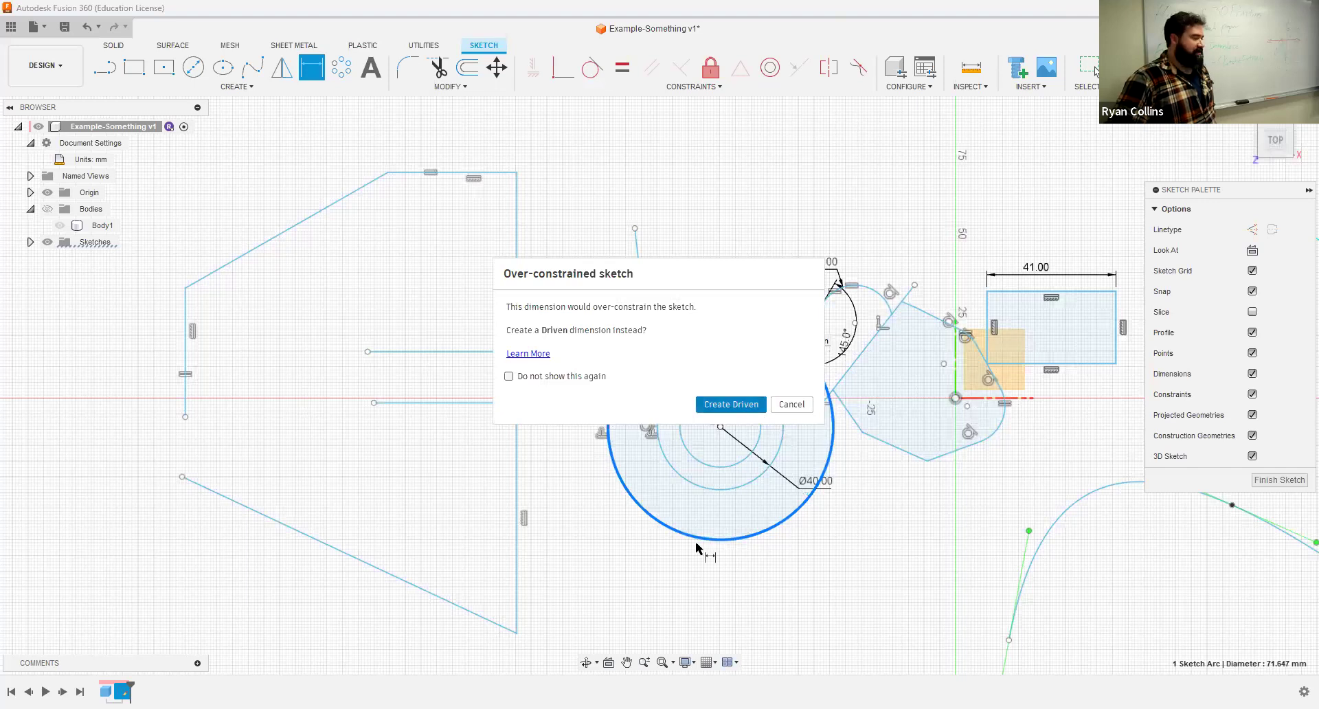
key("Return")
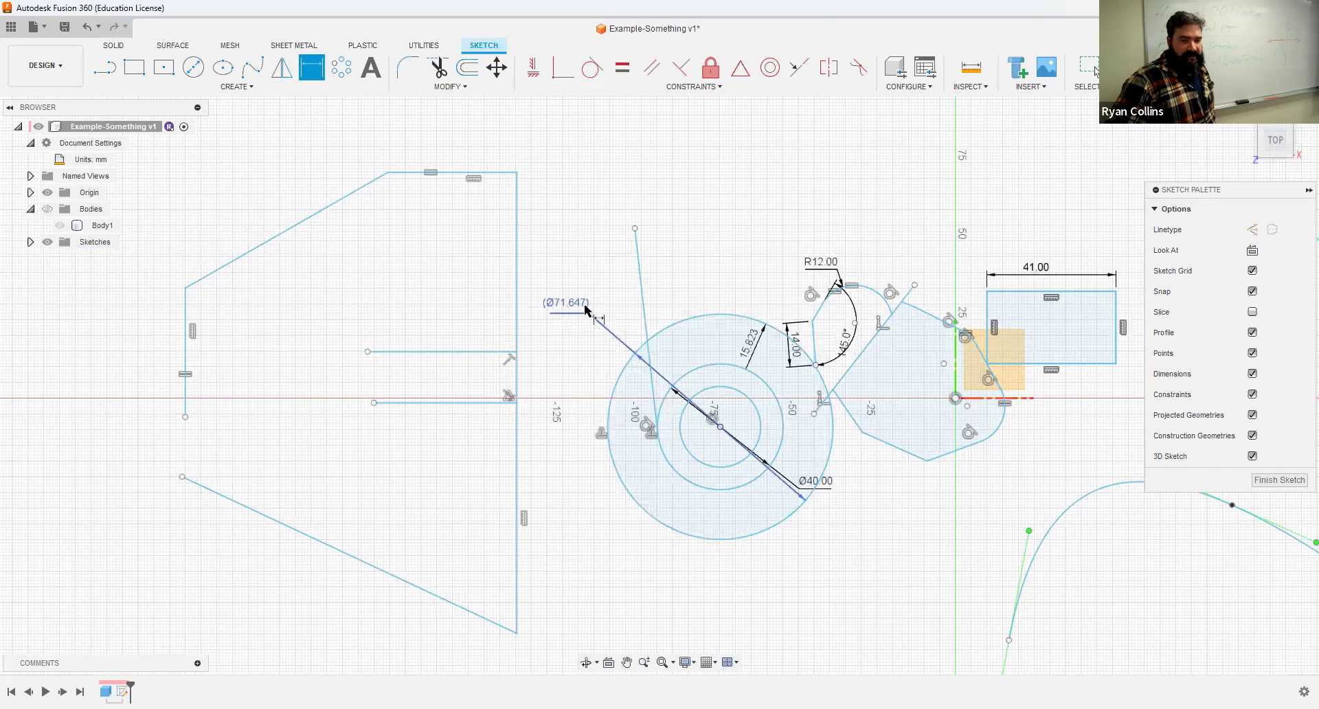
left_click(741, 447)
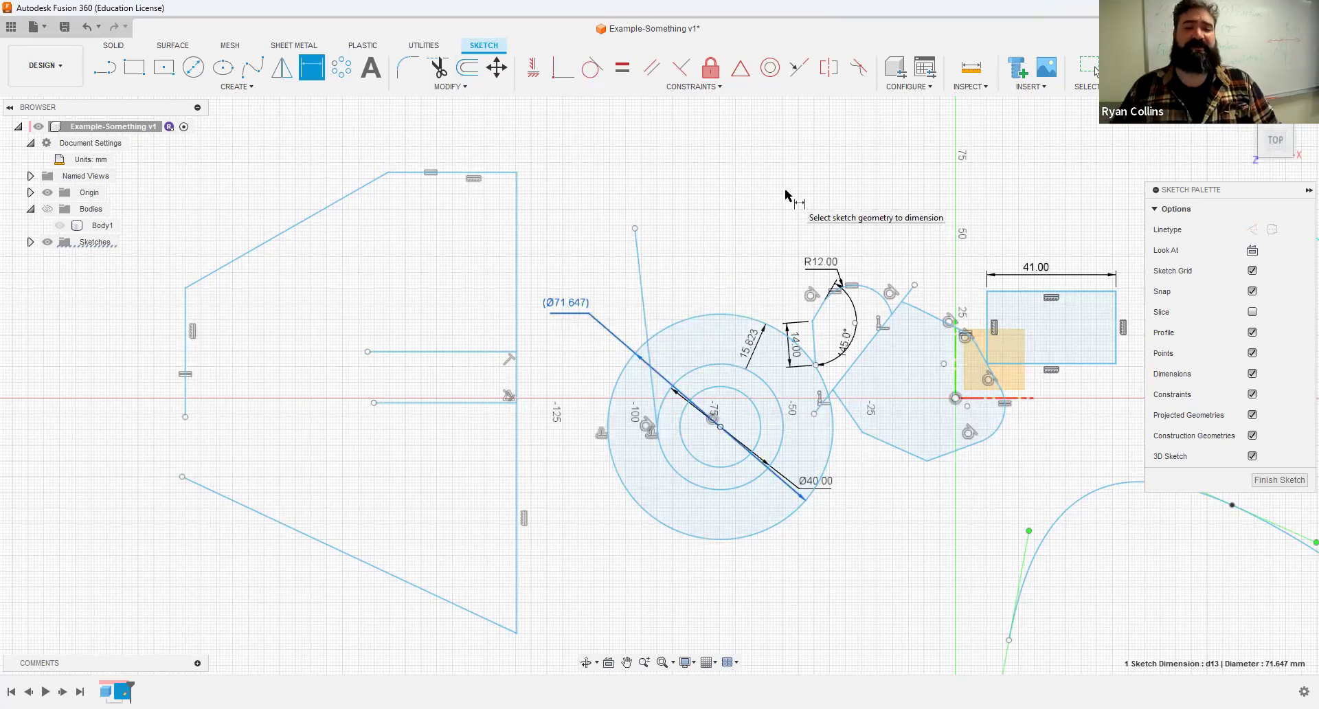
key("Escape")
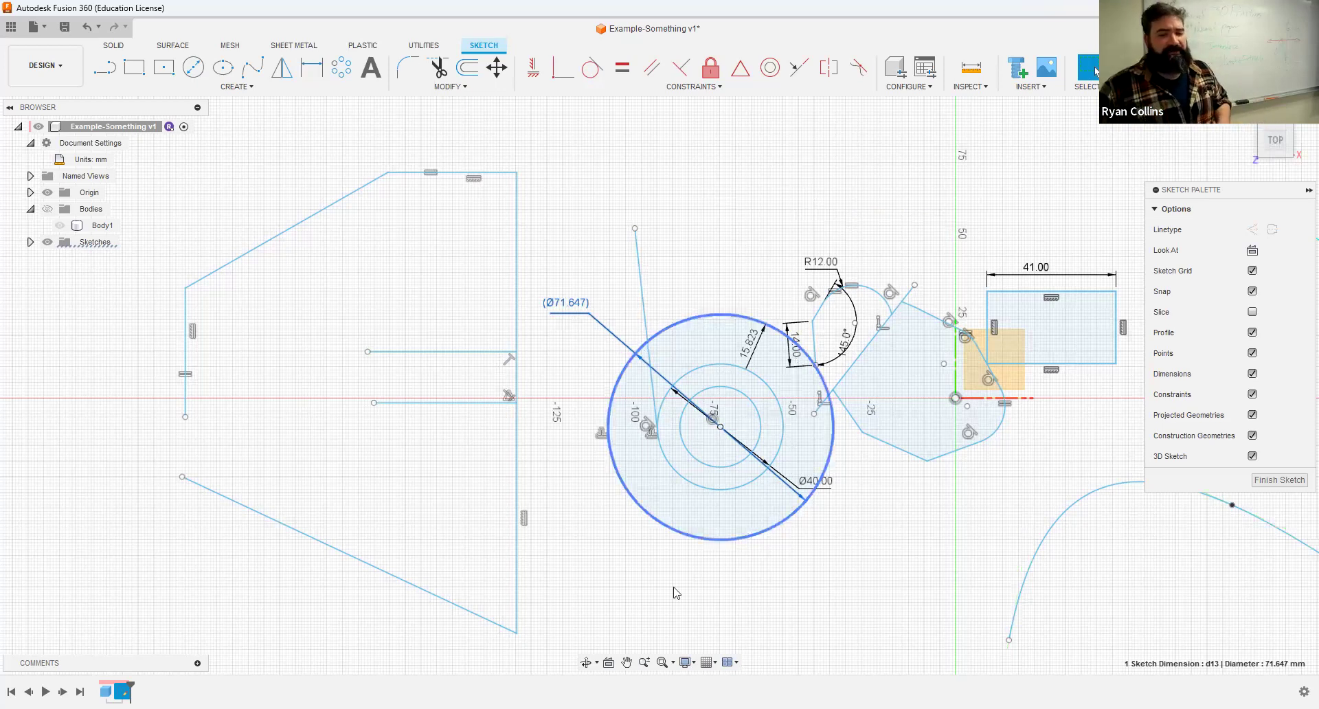
- Finish the sketch and clear the selection
scroll(645, 593, "down", 2)
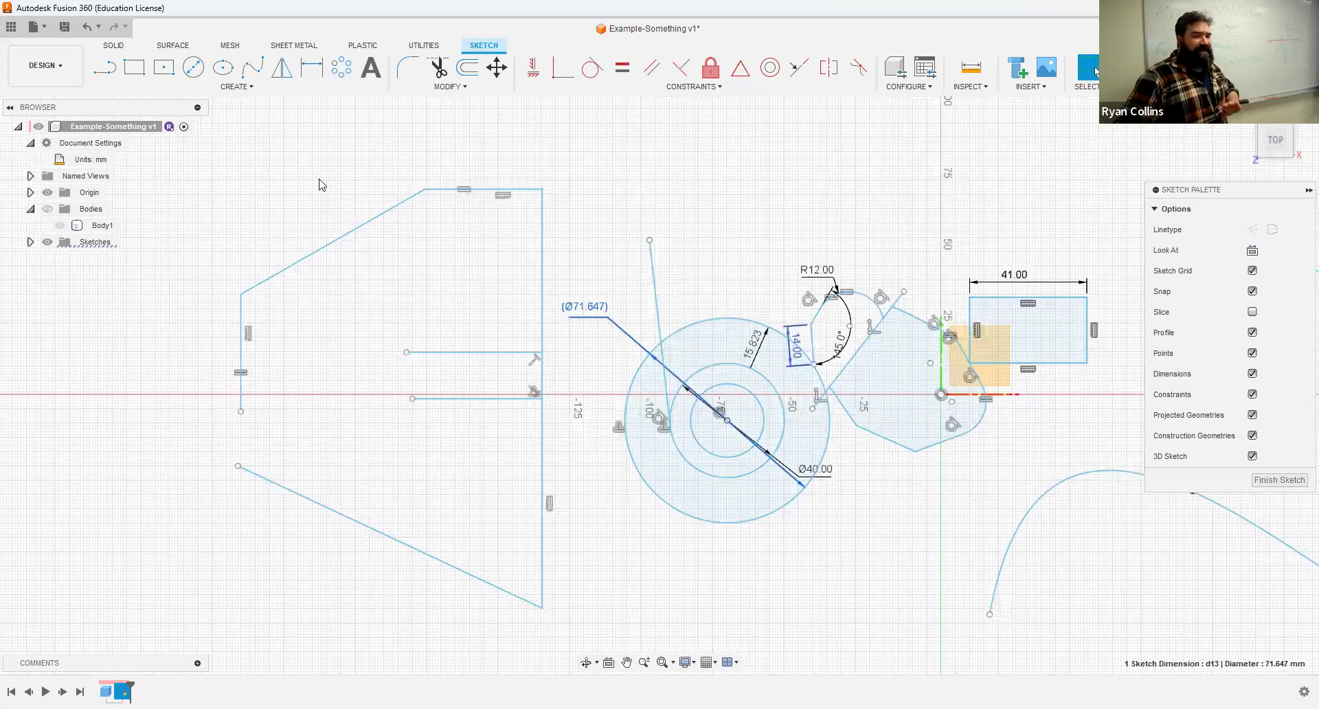
scroll(481, 191, "down", 2)
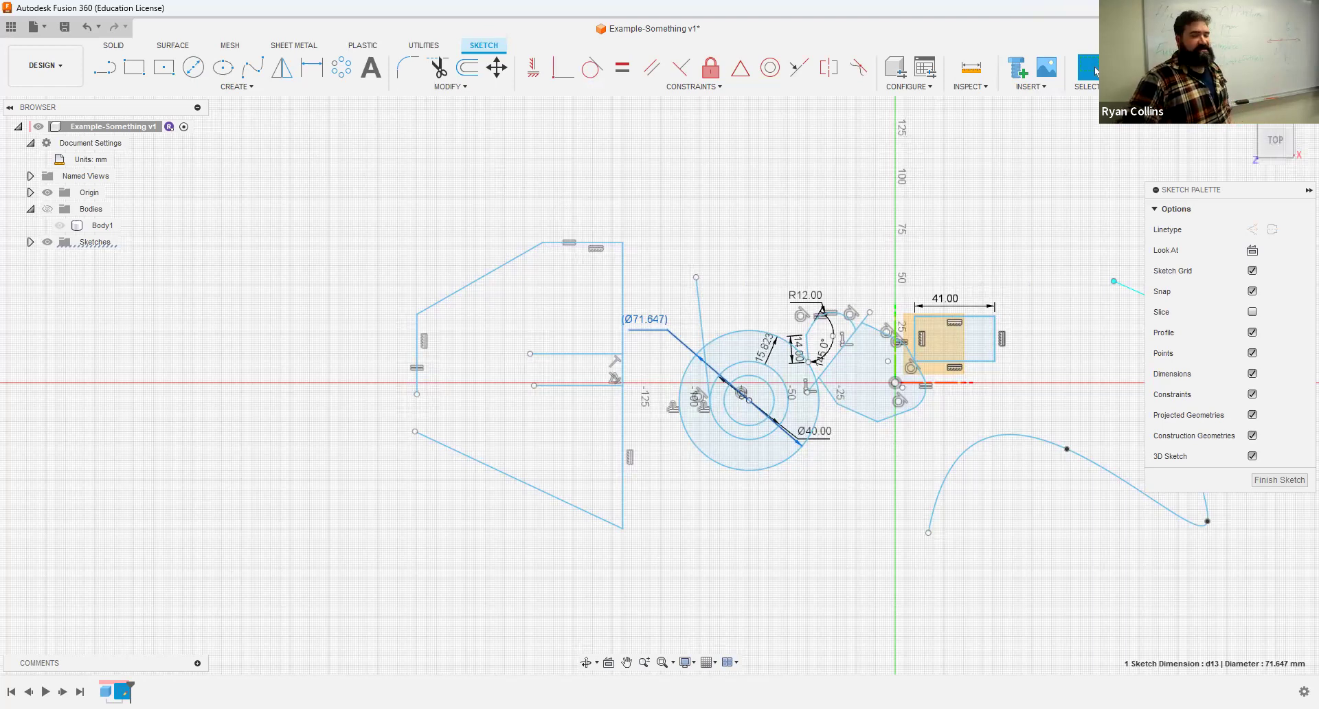
left_click(1138, 69)
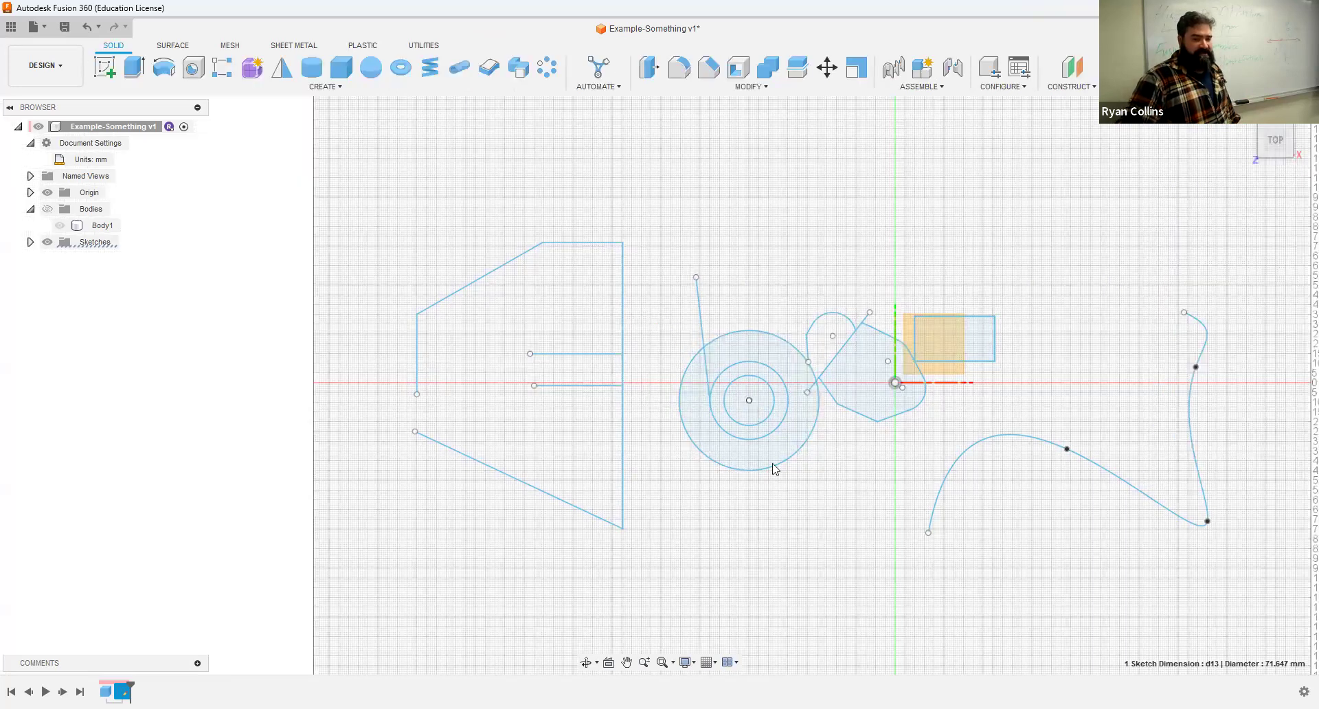
left_click(220, 572)
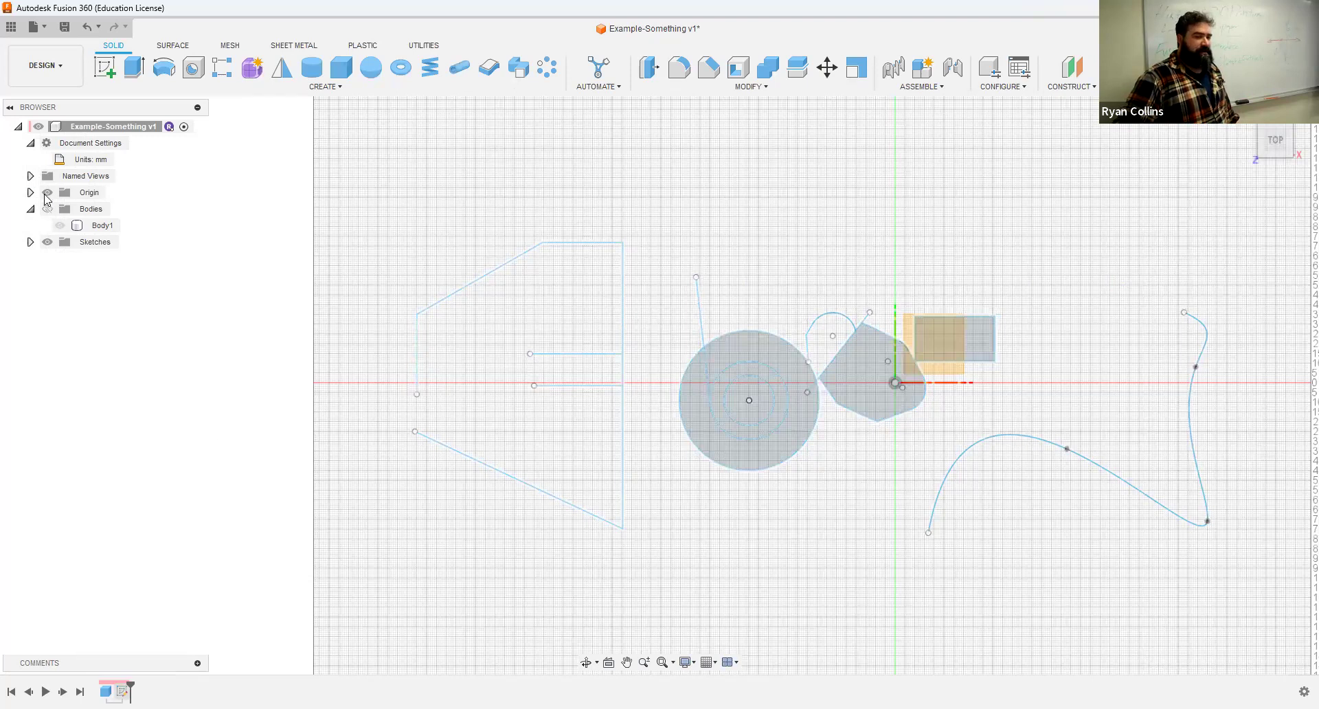
- Expand the Sketches folder in the browser and reopen Sketch2 for editing
left_click(30, 242)
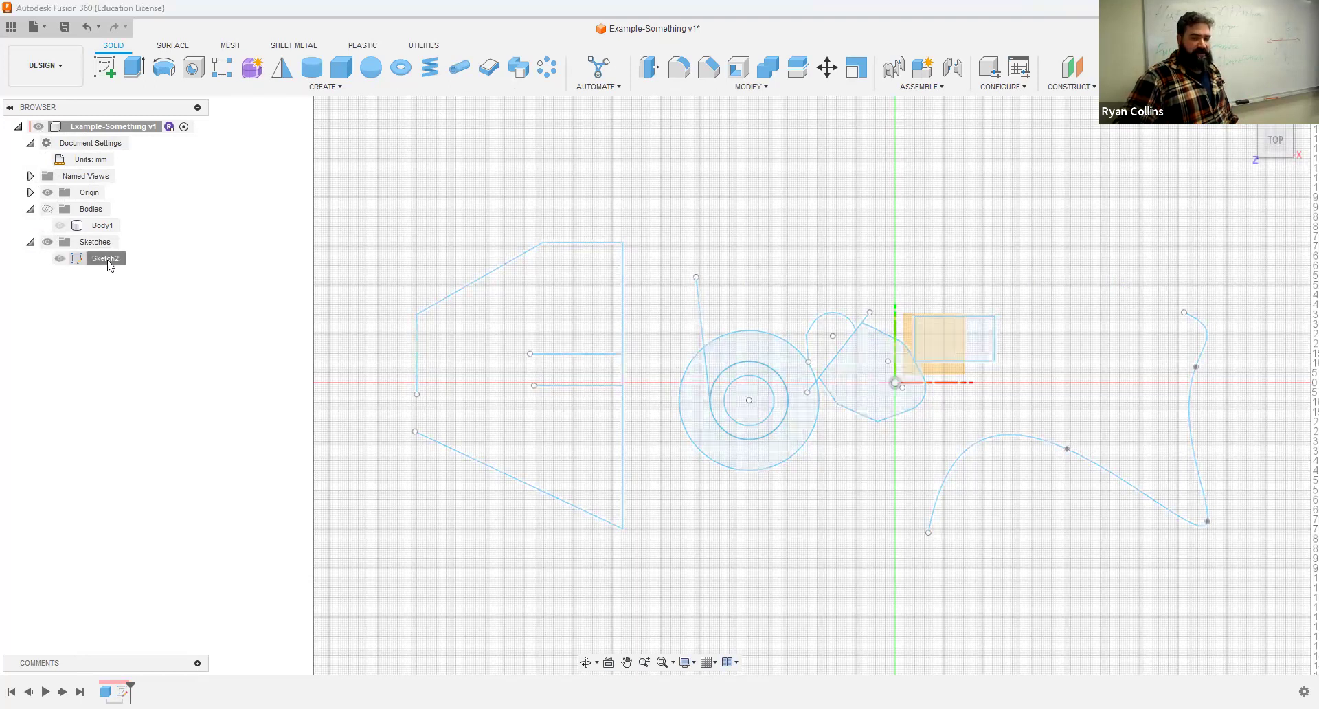
left_click(106, 259)
left_click(328, 195)
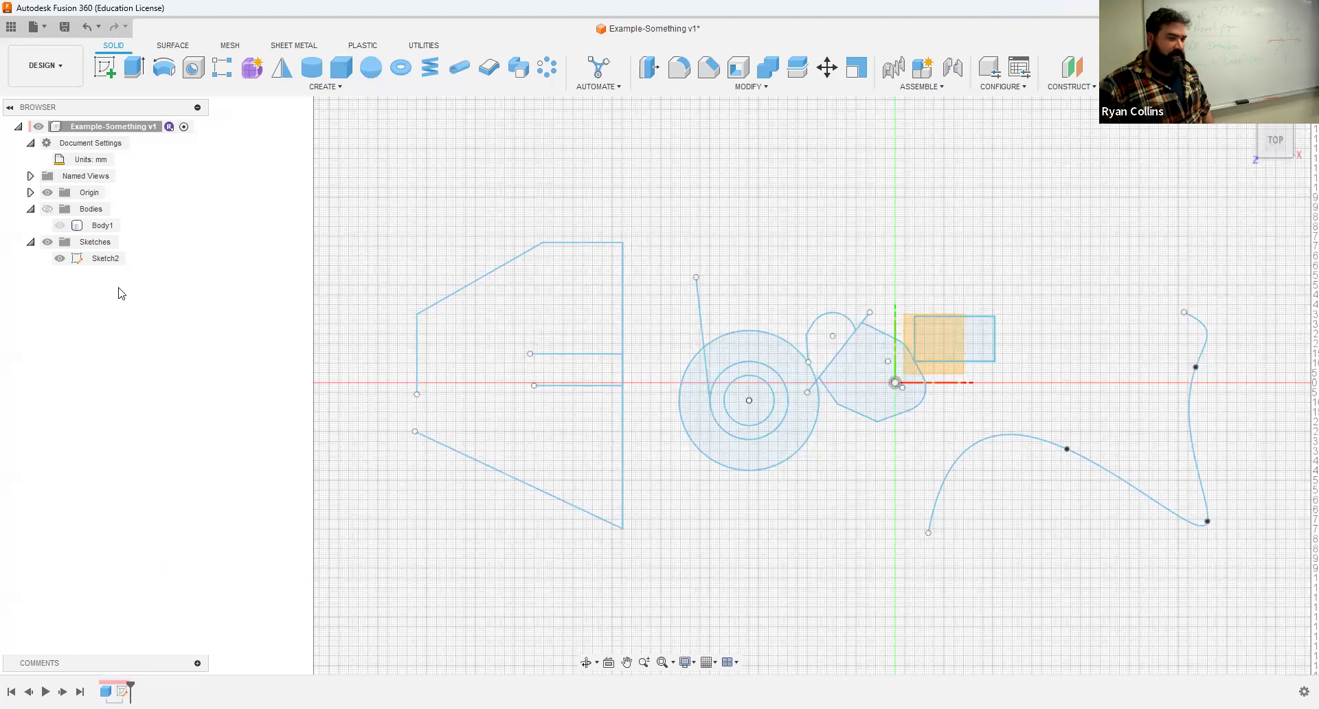
right_click(105, 261)
left_click(149, 309)
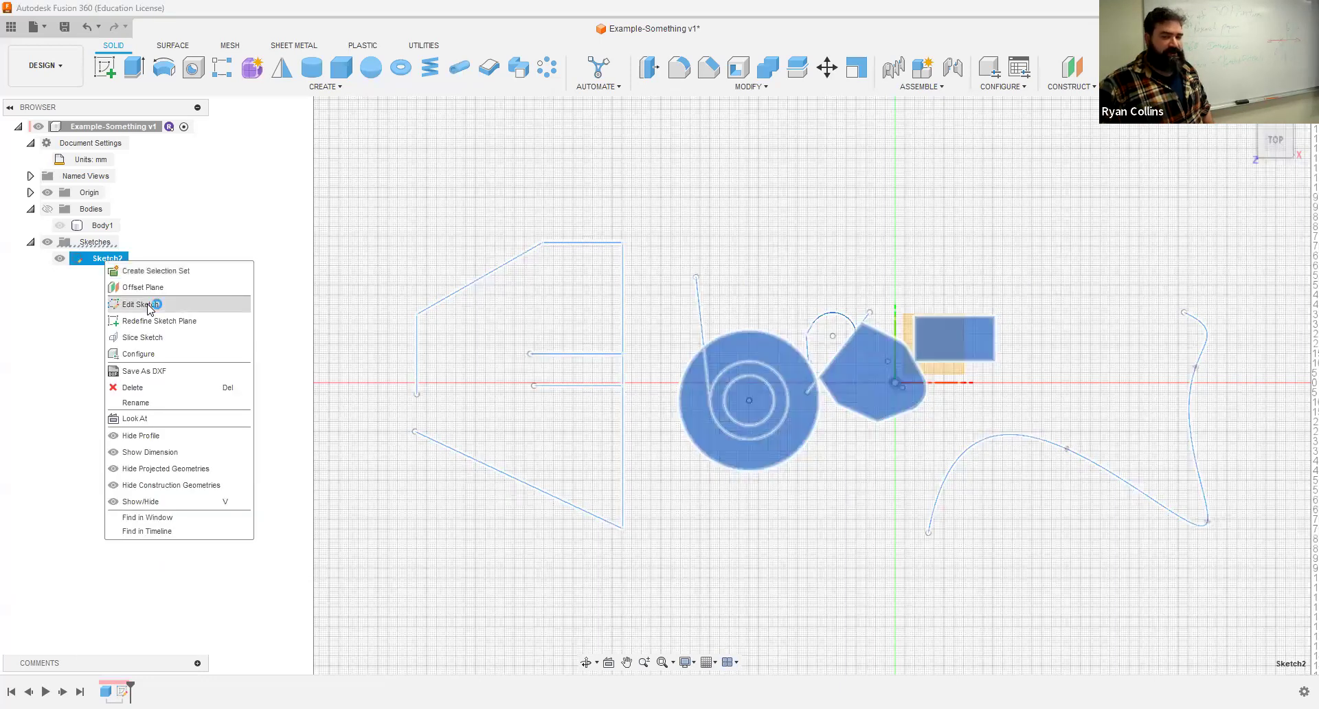
- Extend the lower end of the 14 mm line to the large outer circle and finish the sketch
scroll(817, 362, "up", 10)
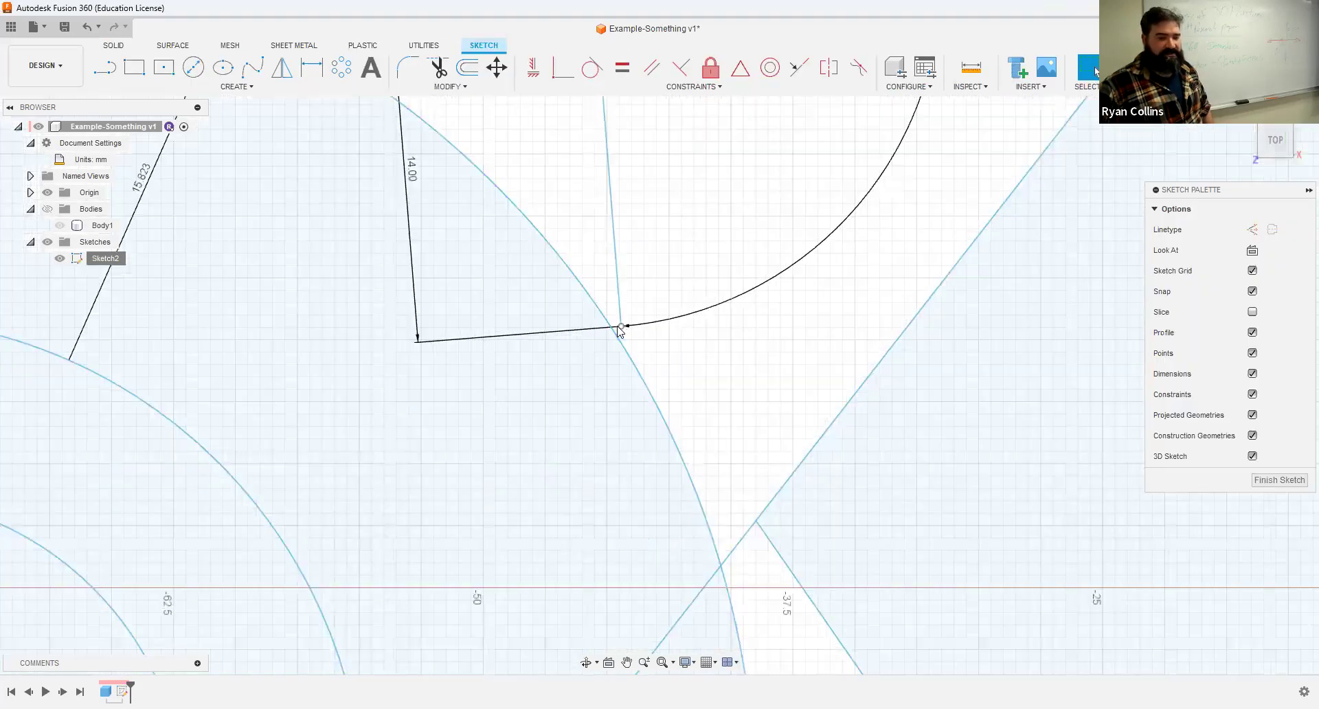
left_click(453, 89)
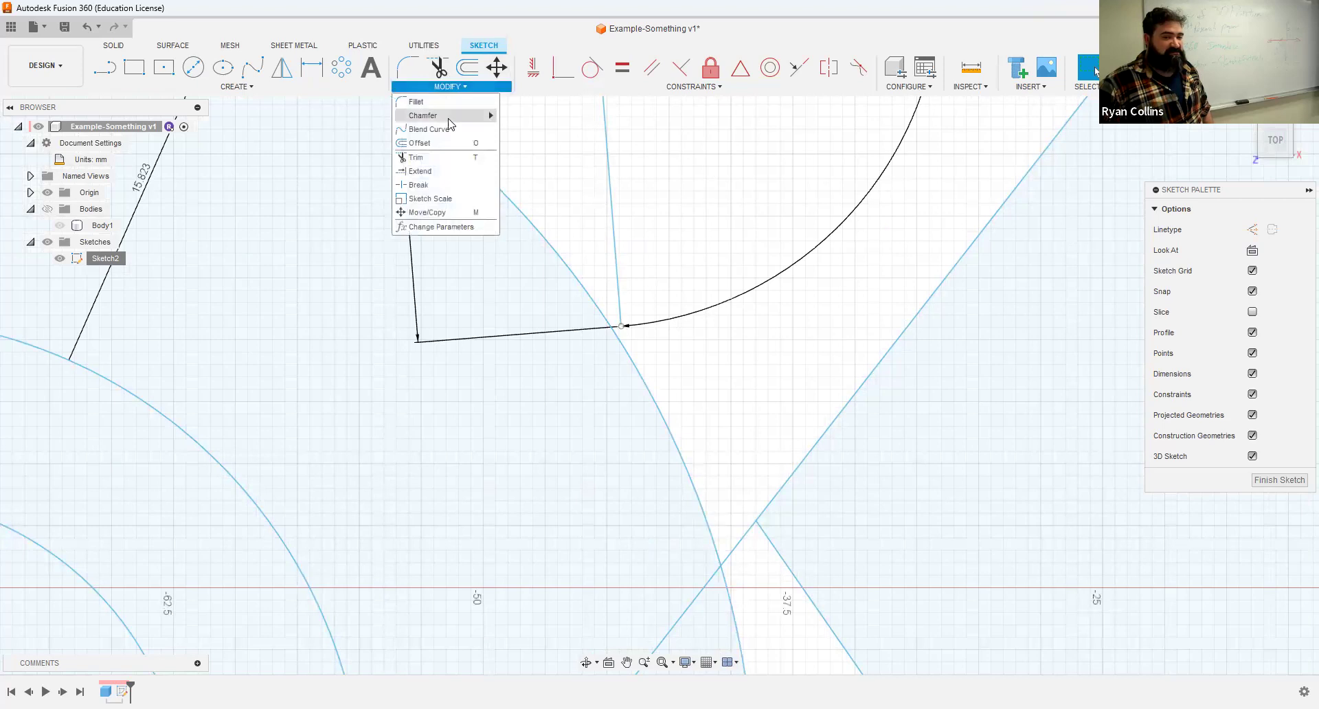
left_click(421, 171)
left_click(613, 260)
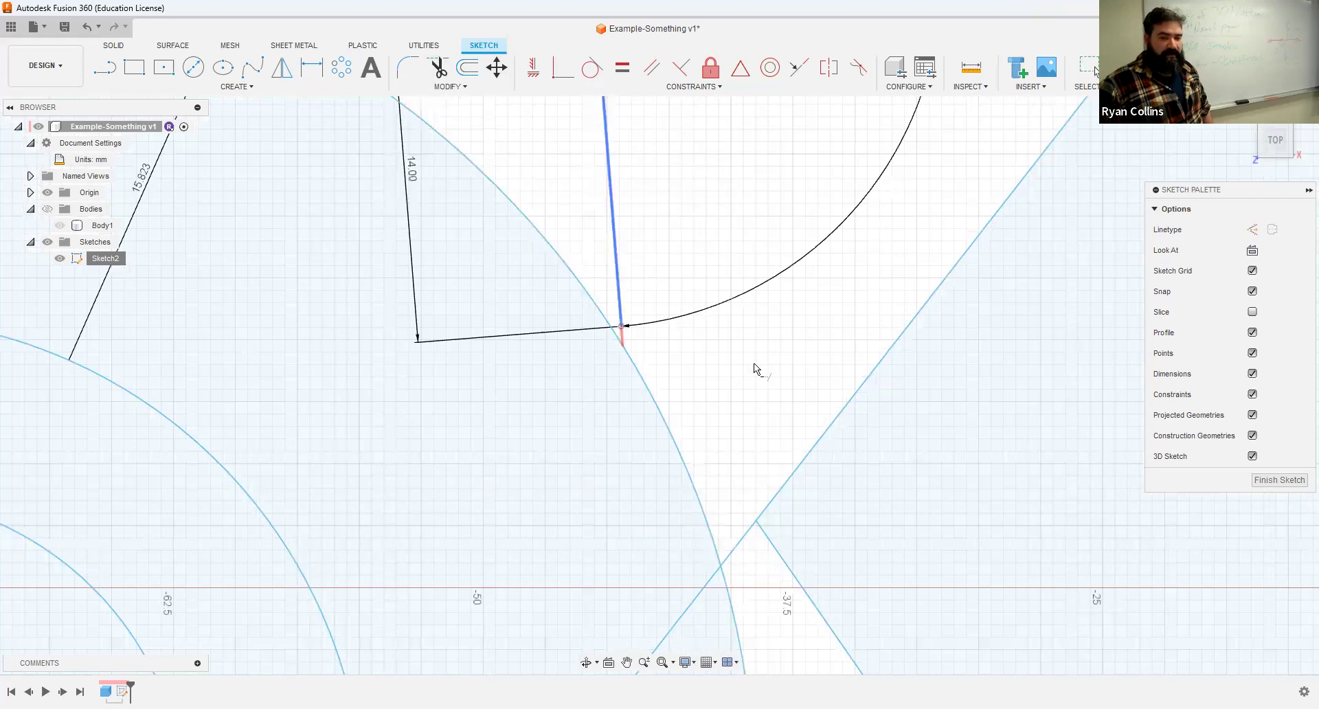
scroll(794, 370, "down", 3)
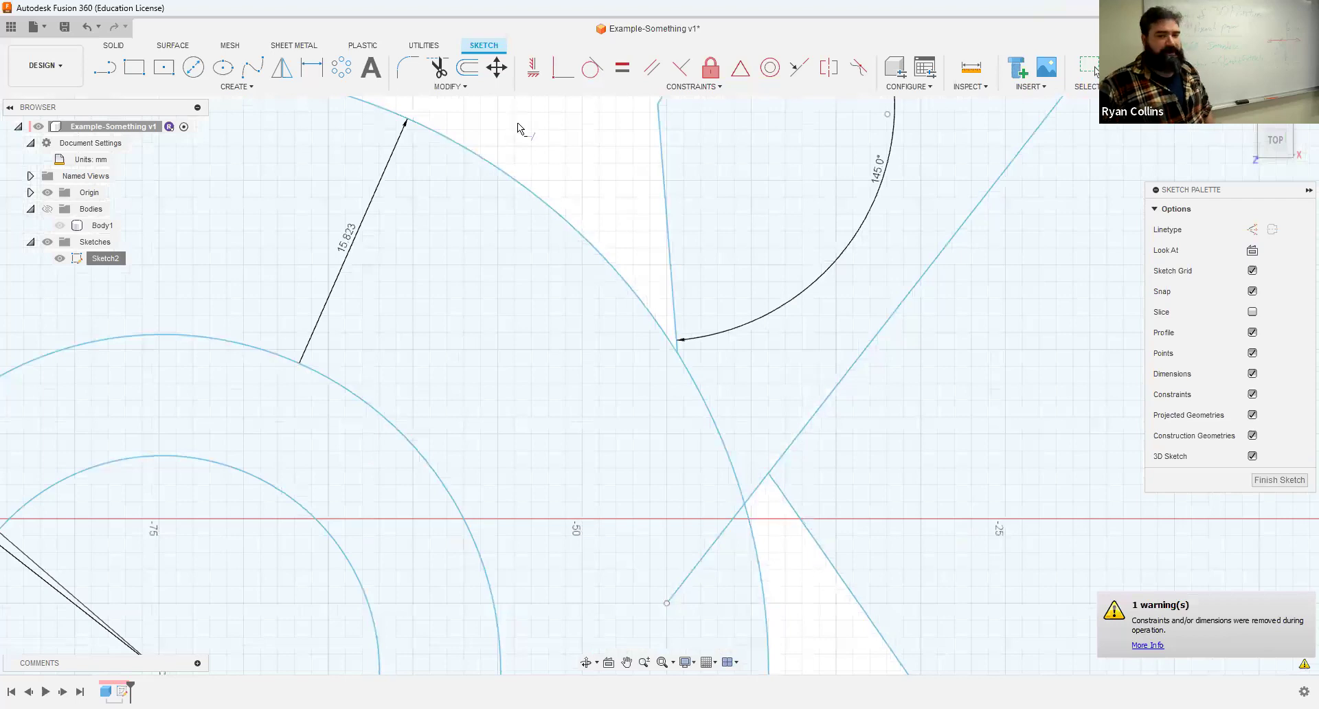
scroll(532, 182, "down", 3)
key("Escape")
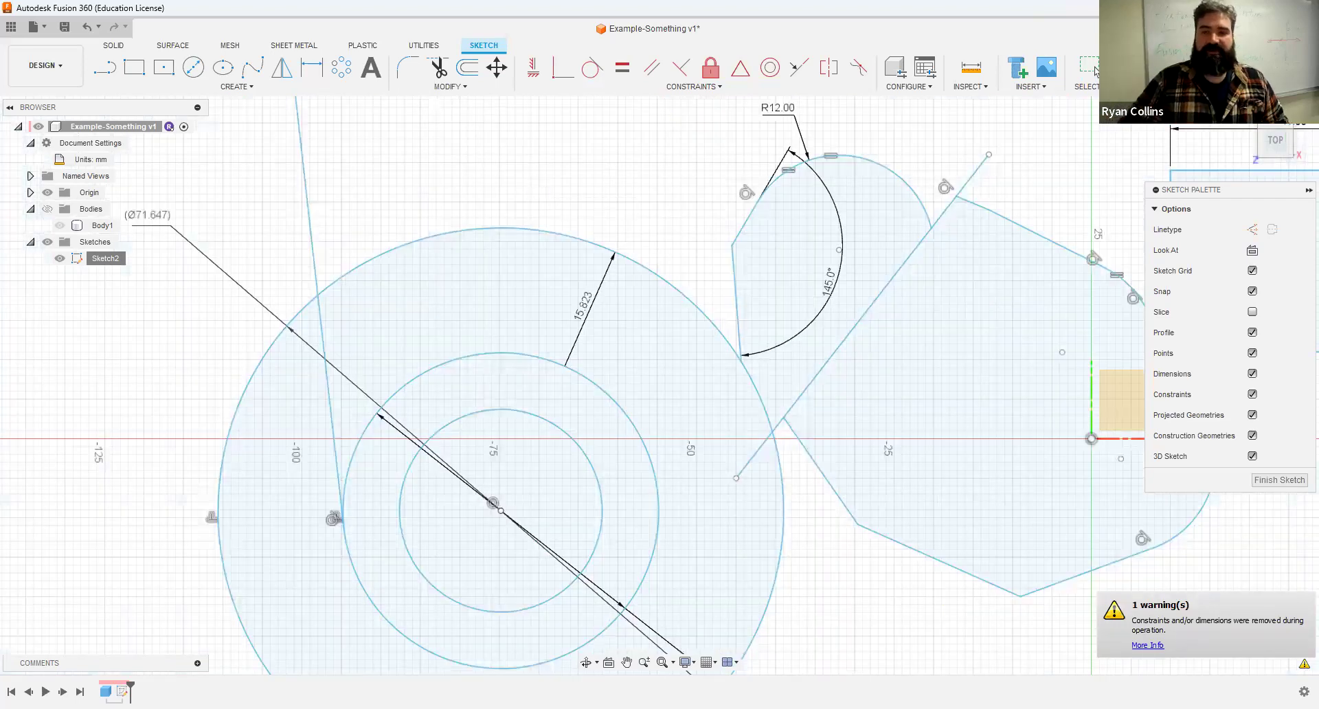
key("Escape")
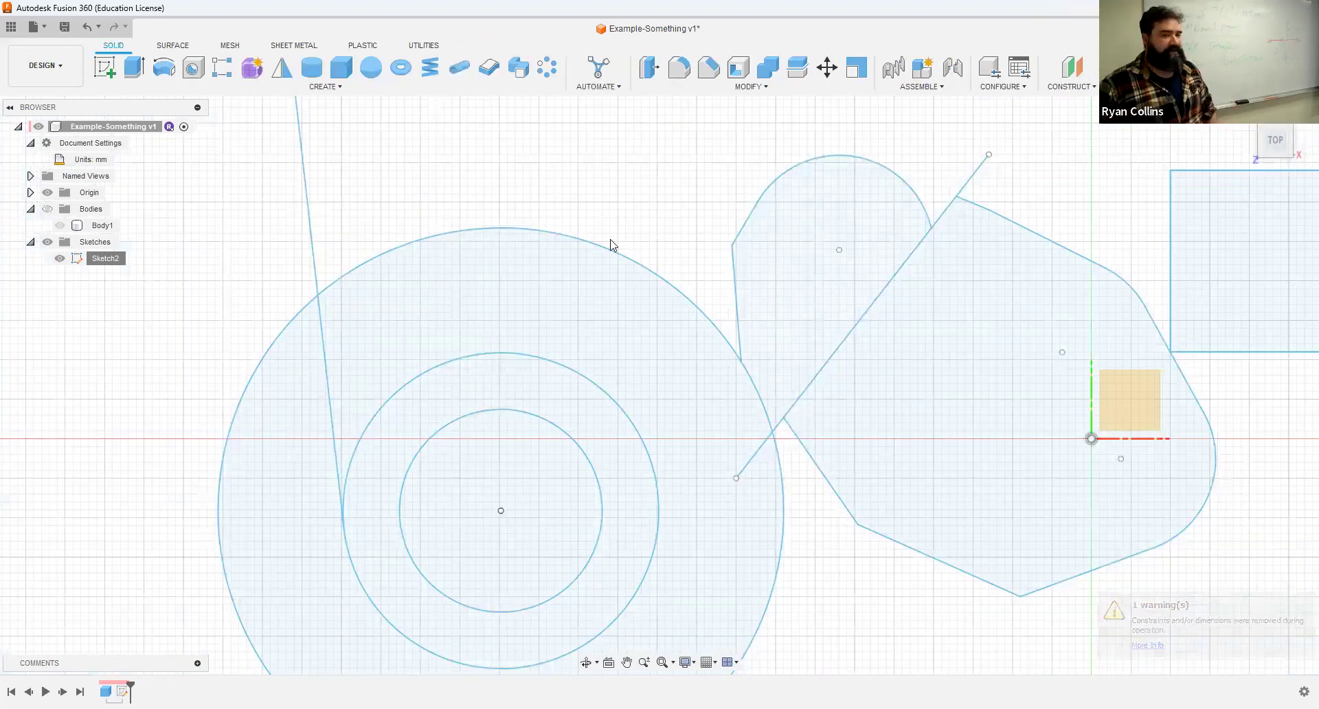
scroll(610, 242, "down", 3)
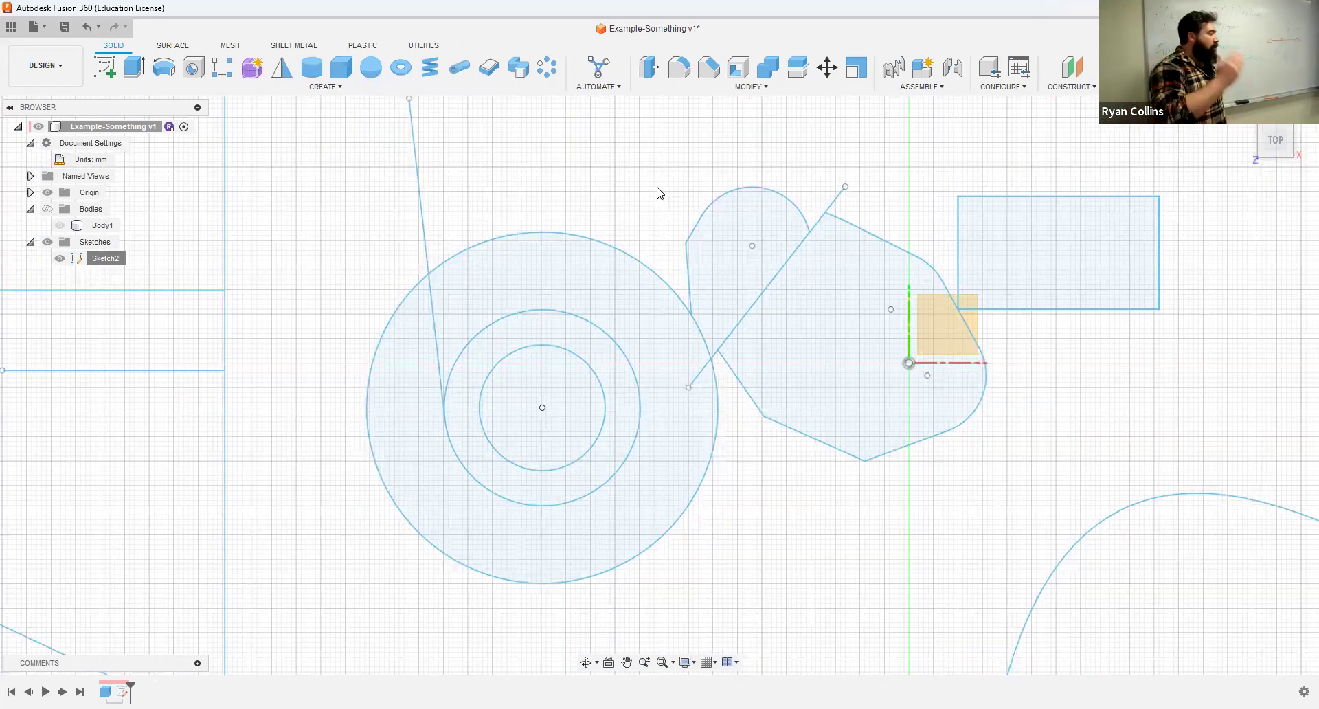